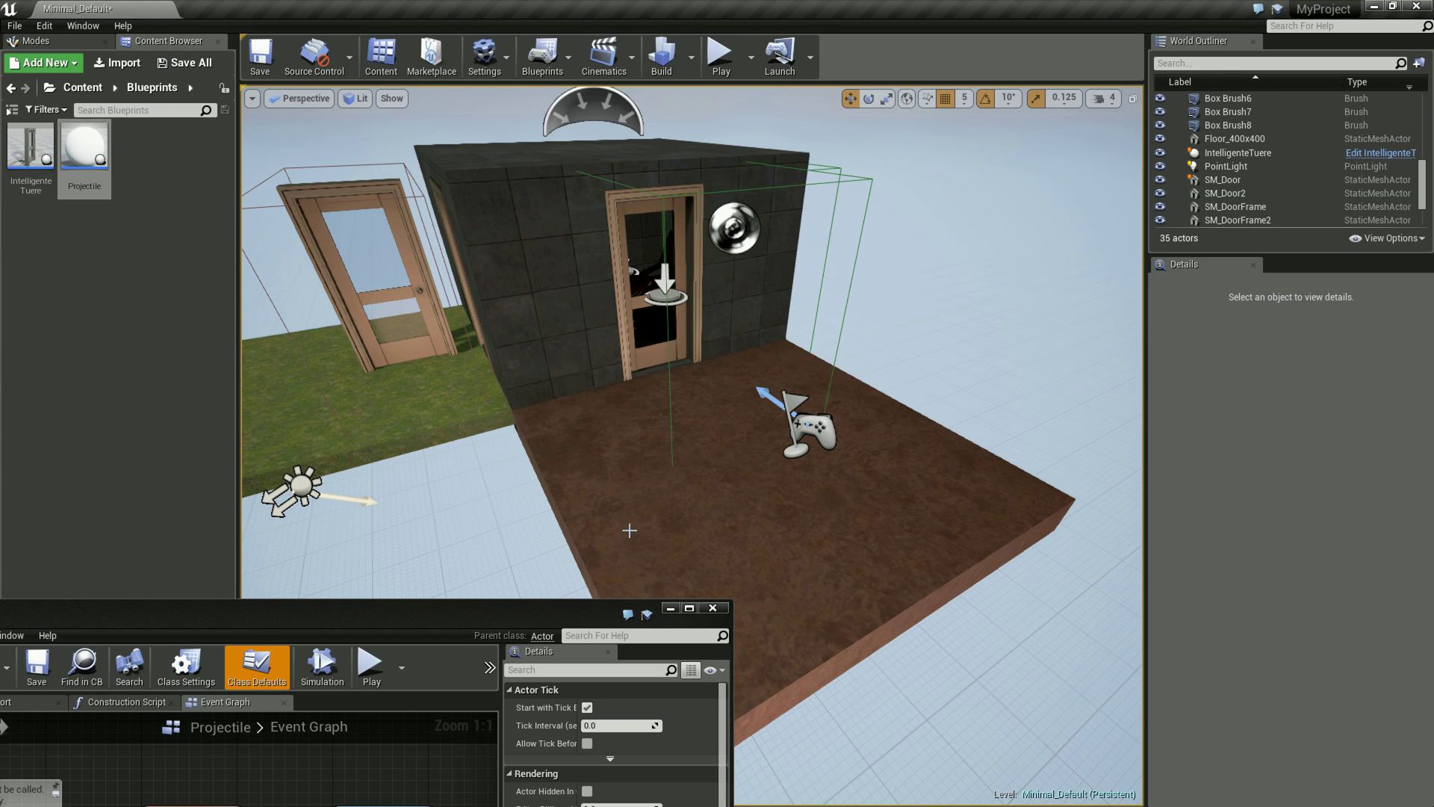
Maximize the Projectile blueprint to centre its TriggerMe and Print String nodes, then restore it
left_click_drag(531, 614, 809, 244)
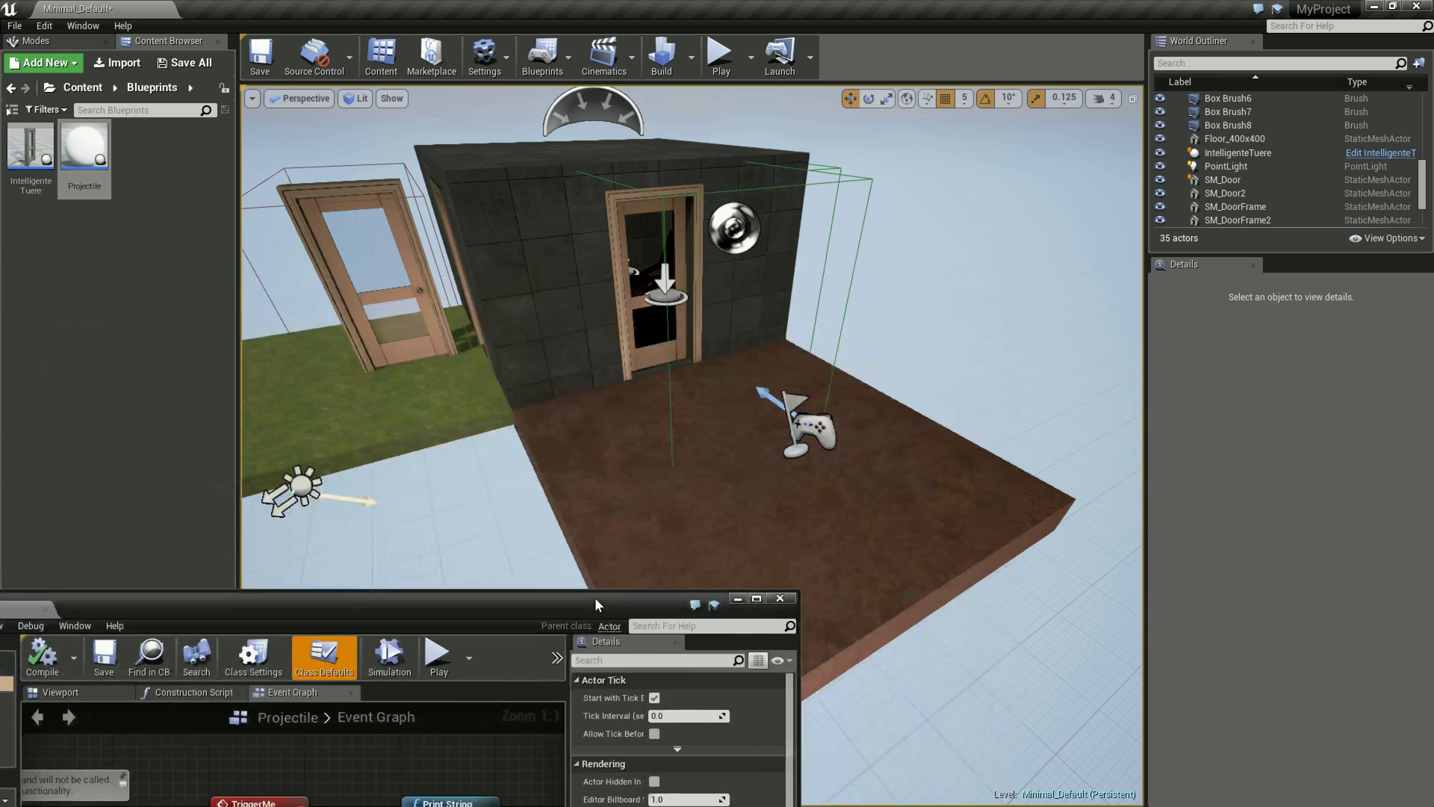
left_click_drag(809, 245, 585, 608)
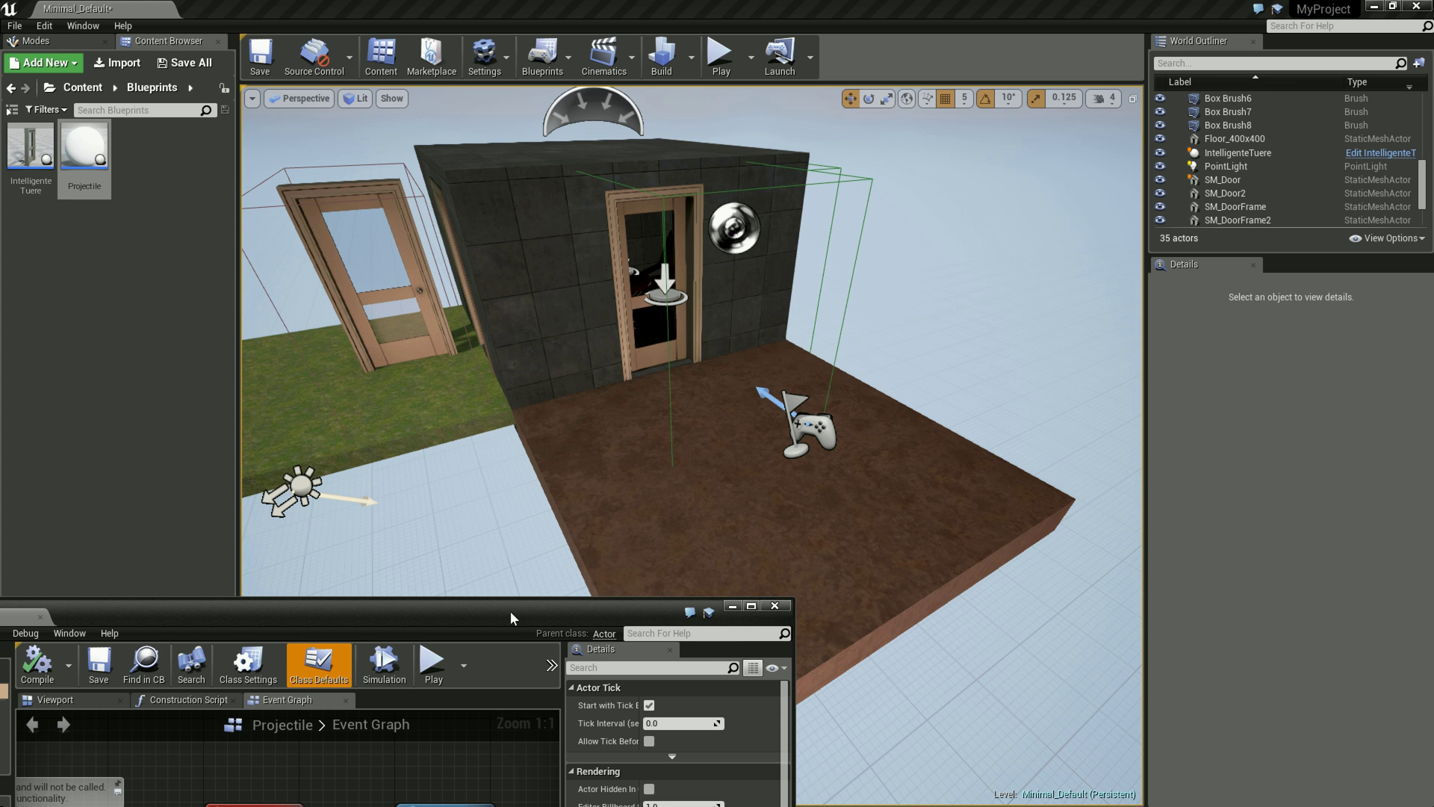
left_click_drag(510, 611, 639, 233)
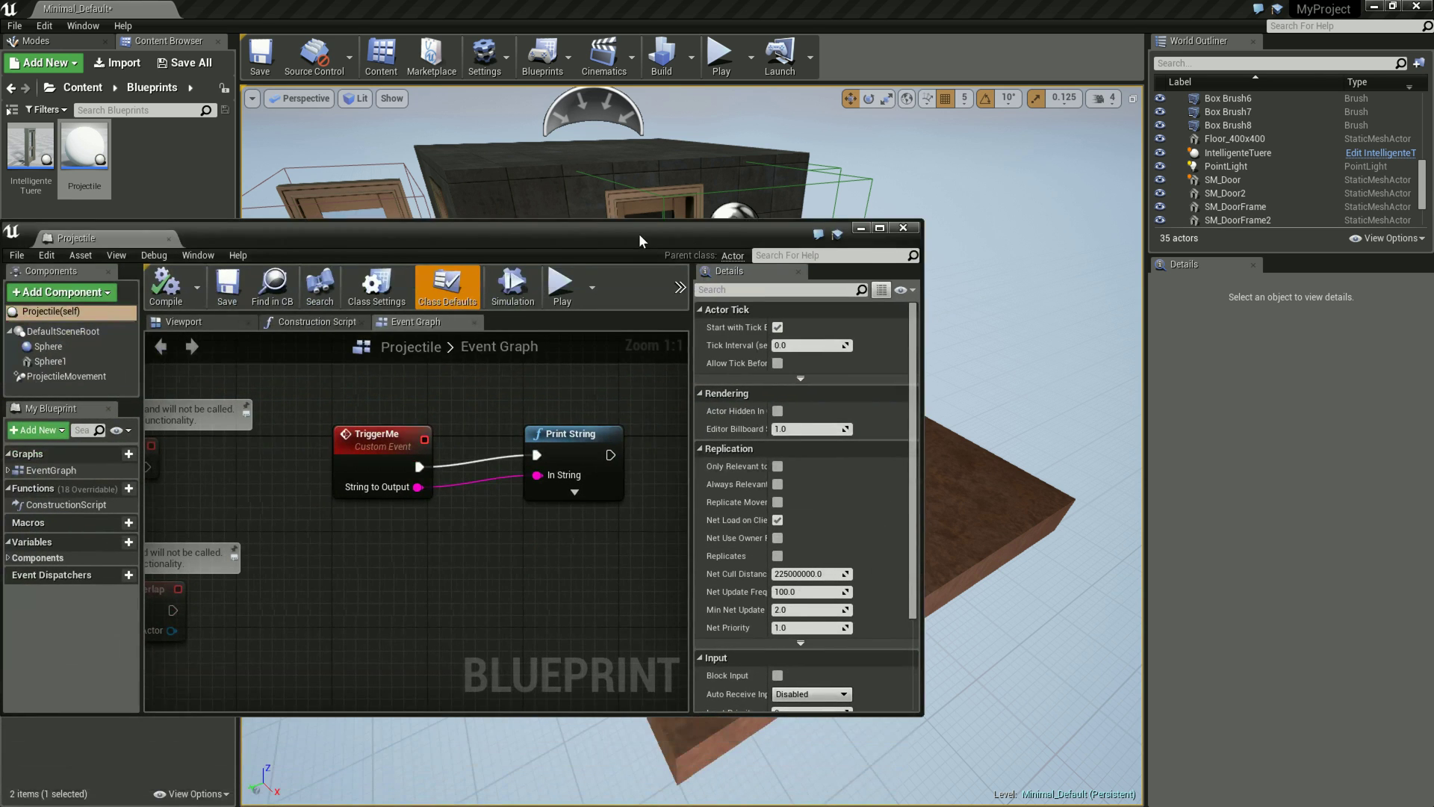
left_click(880, 228)
mouse_move(584, 421)
right_mouse_down()
mouse_move(622, 458)
mouse_move(769, 487)
right_mouse_up()
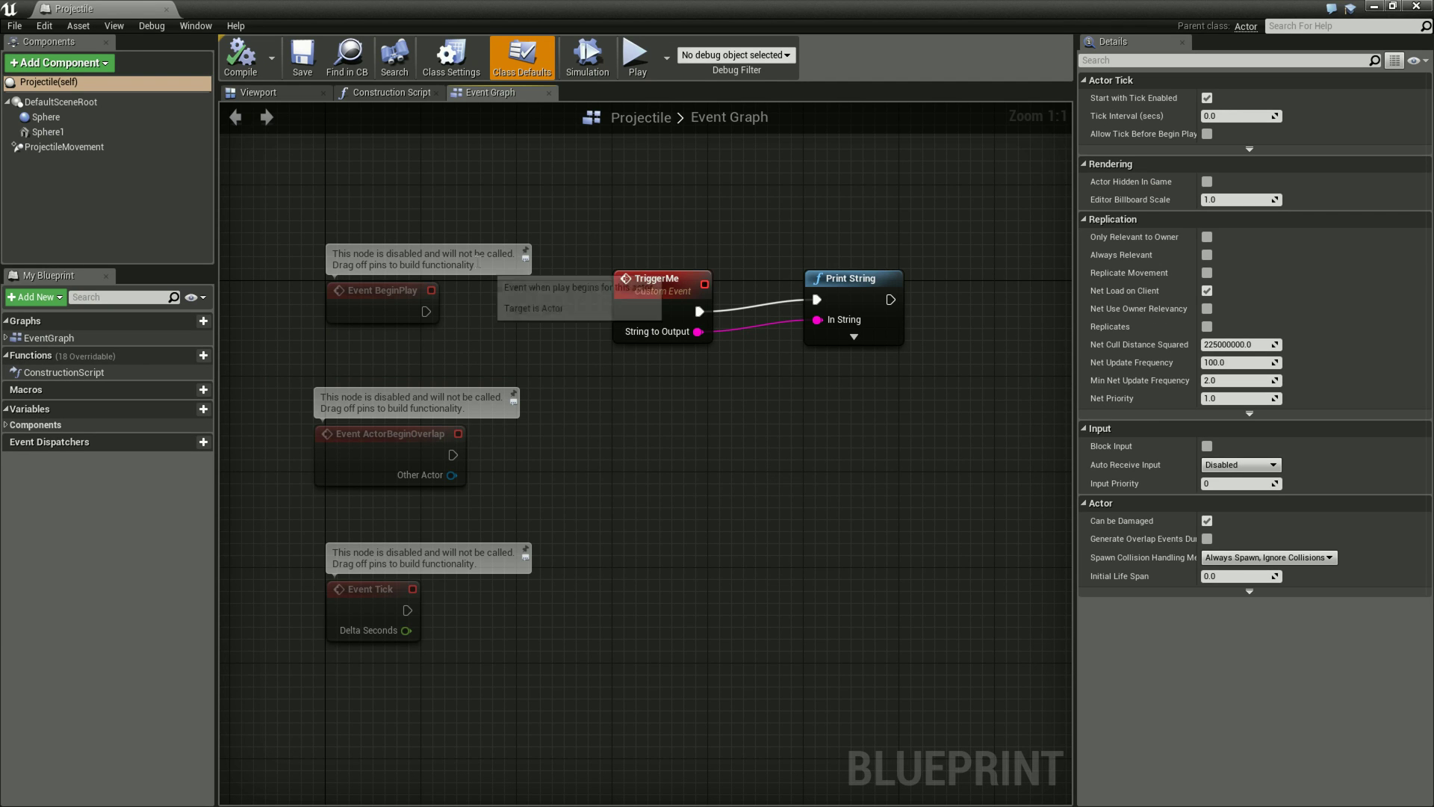
right_click_drag(880, 451, 835, 459)
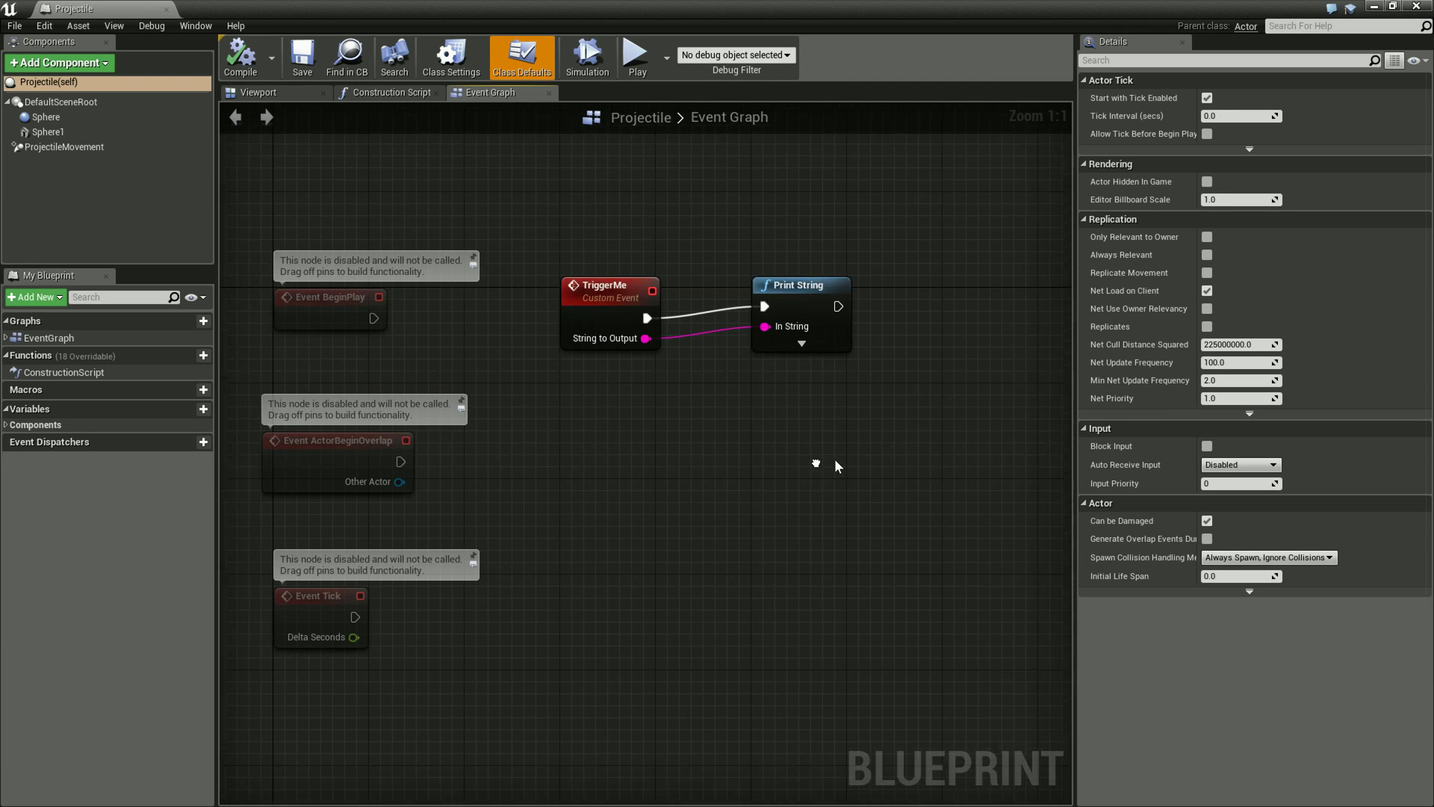
left_click_drag(753, 8, 563, 554)
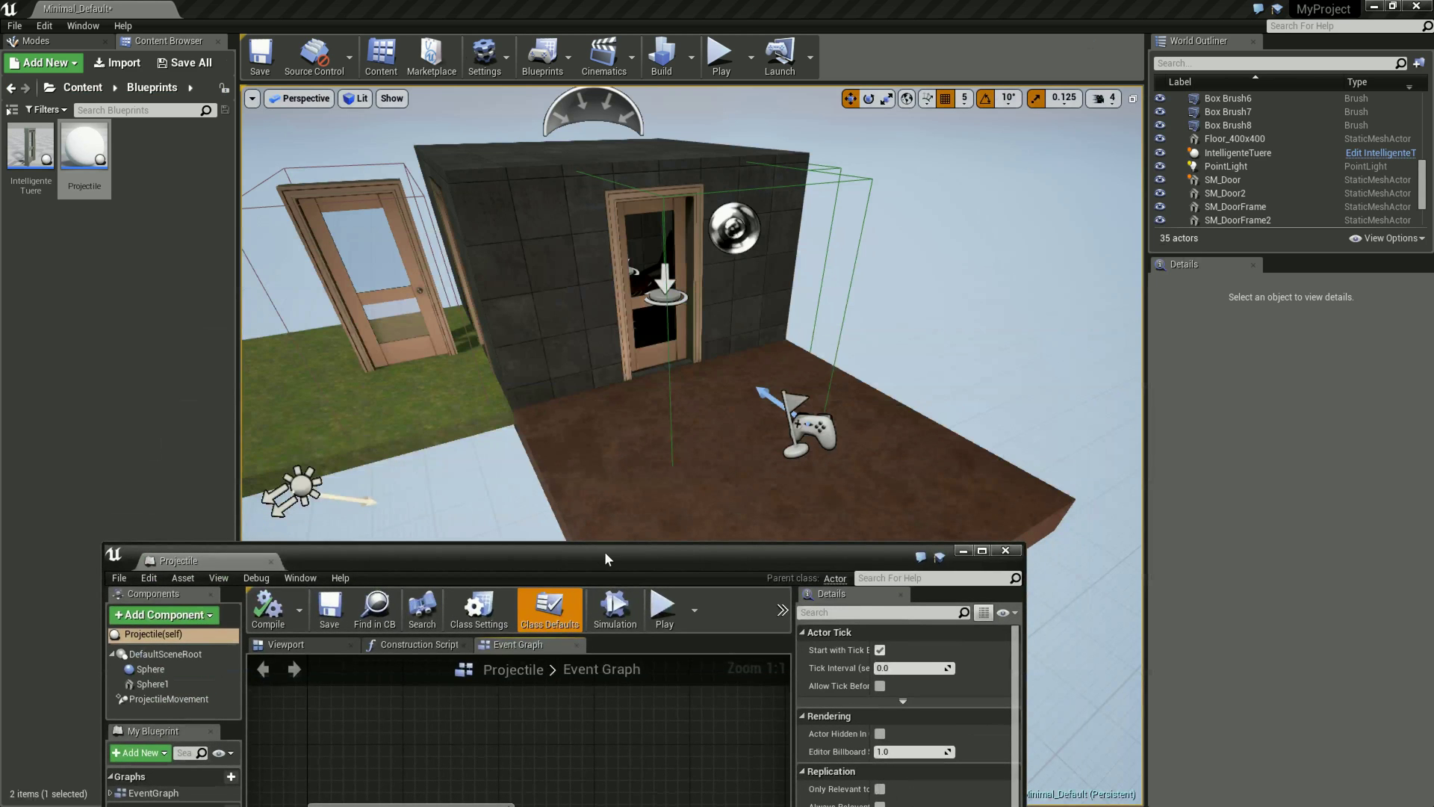
left_click_drag(605, 559, 410, 696)
Play-test the level by walking to the door and around the house, then stop
left_click(719, 54)
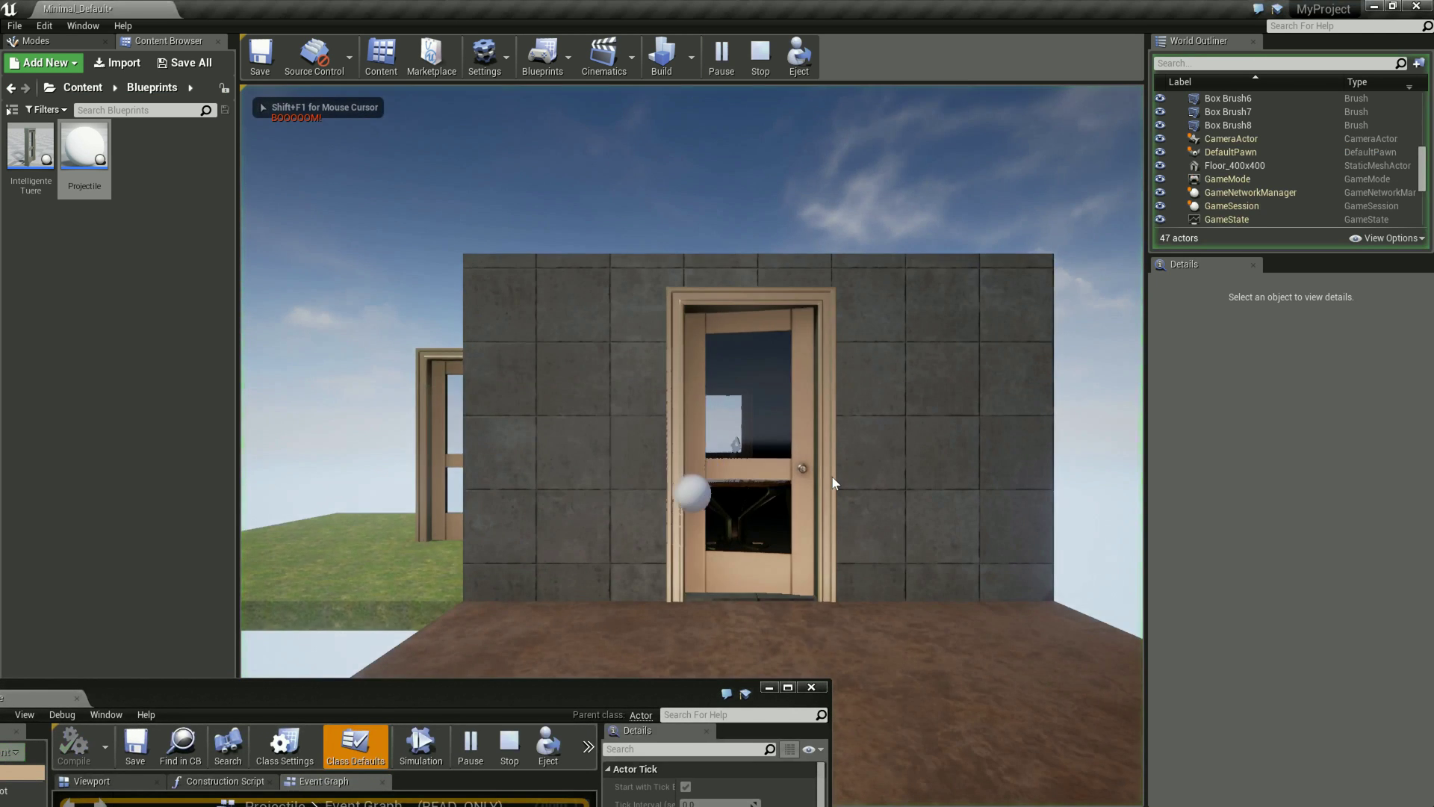
key("w")
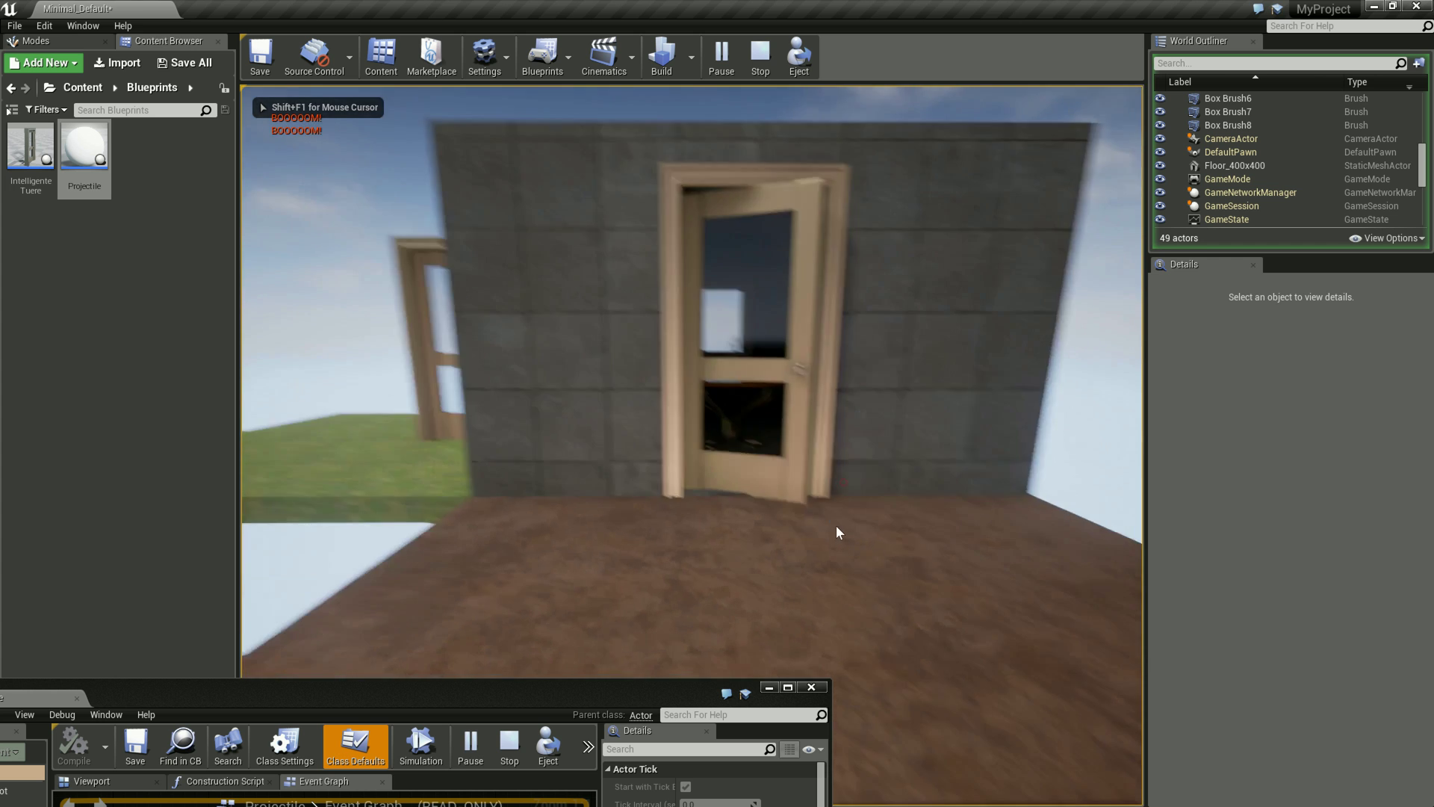
key("s")
key("s")
key("w")
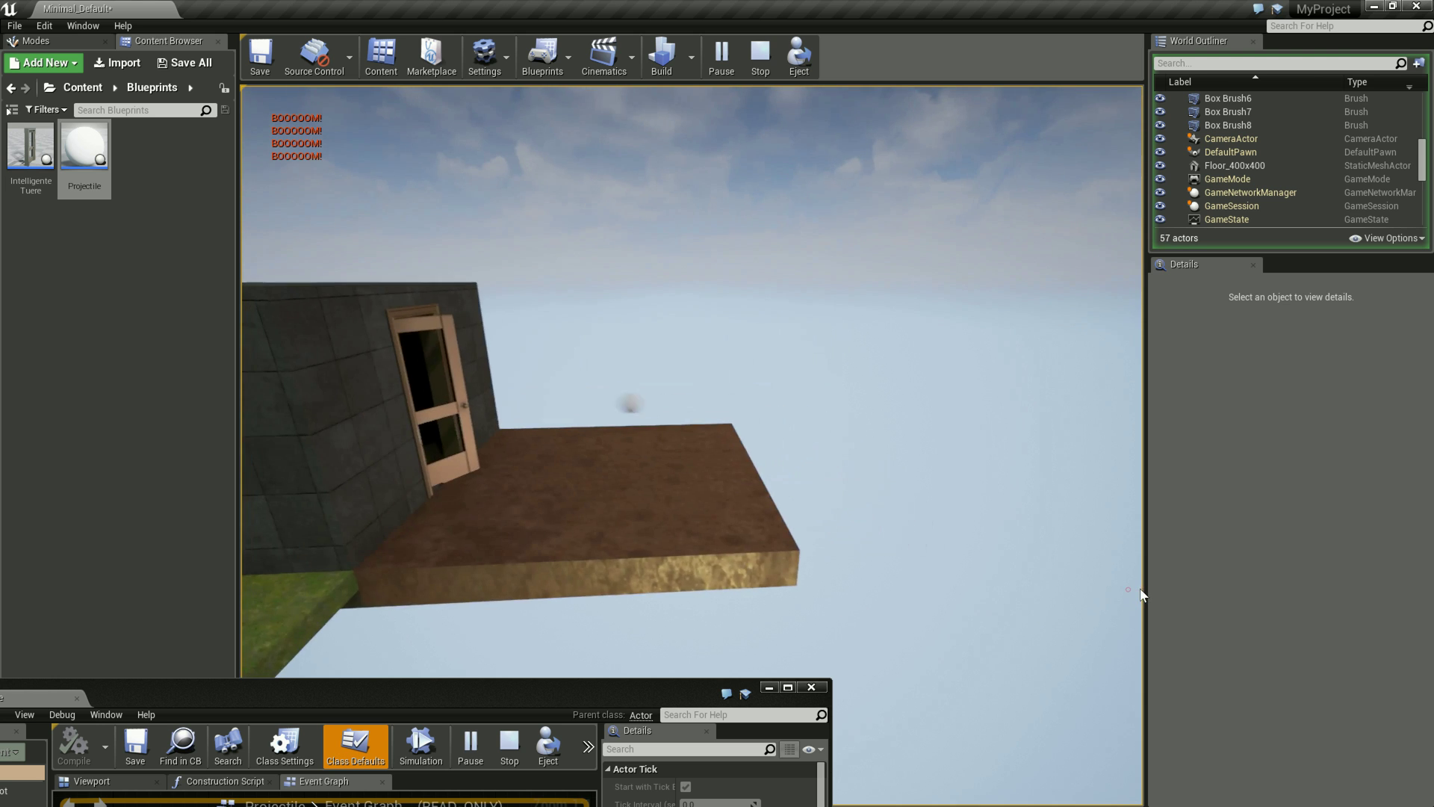
key("s")
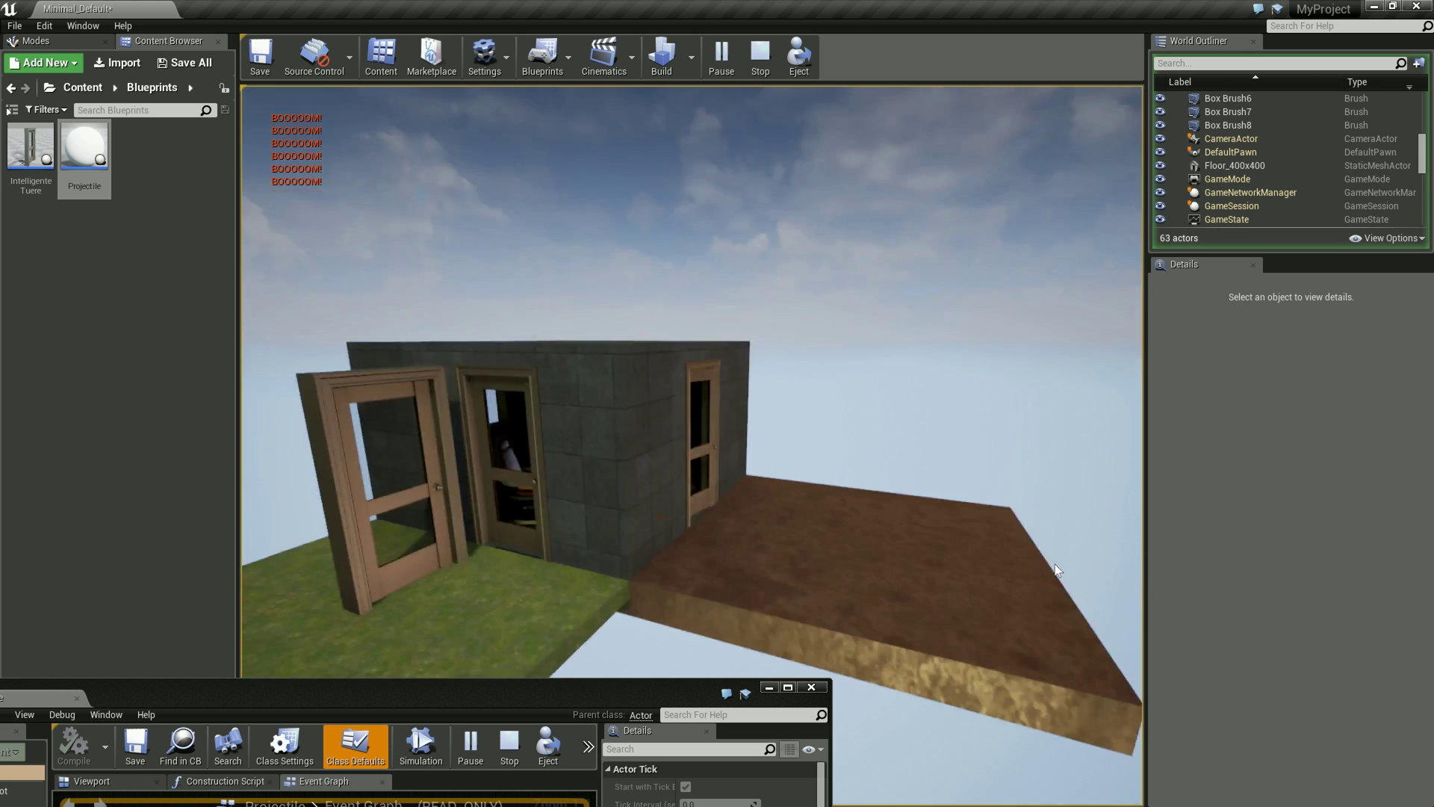
key("Escape")
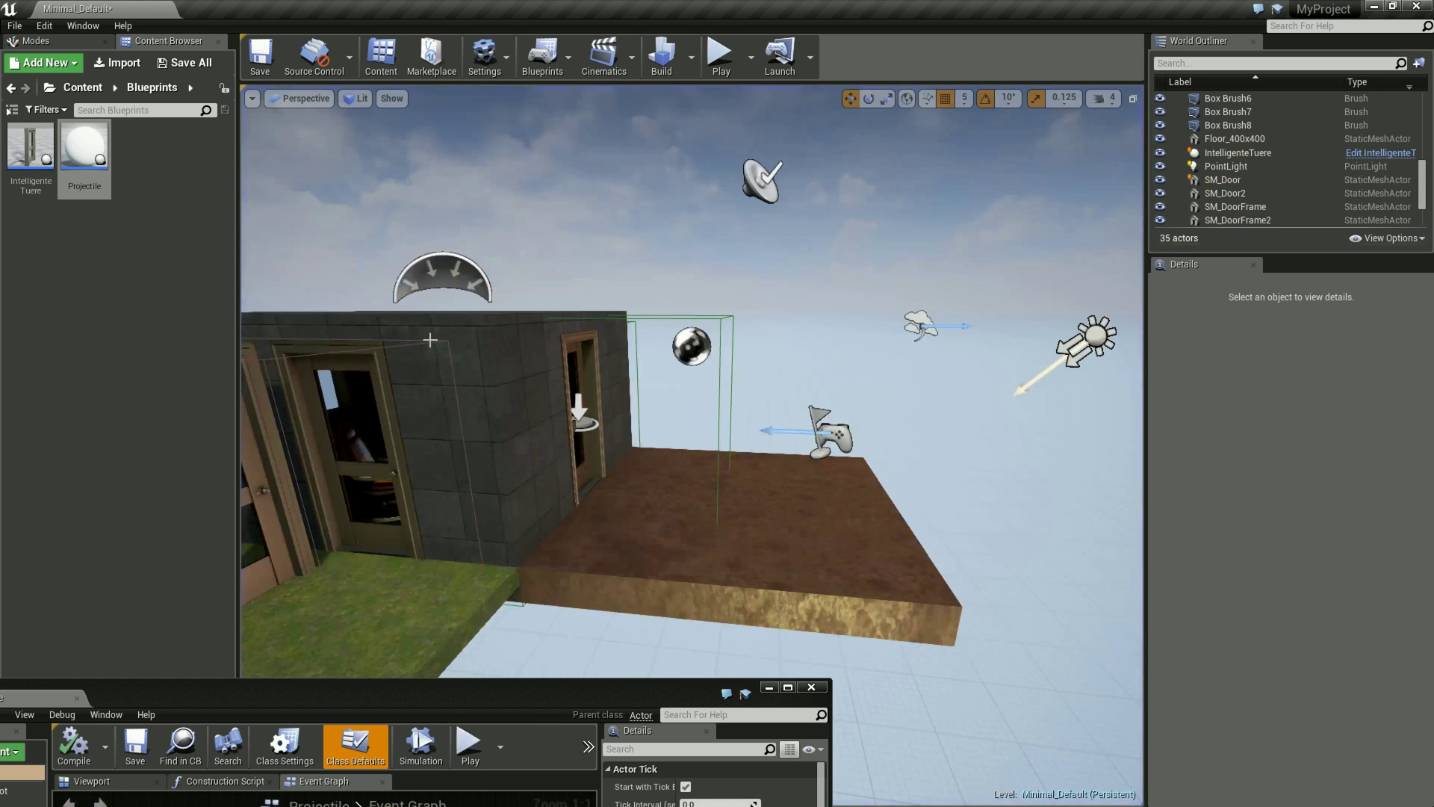
Re-maximize the Projectile graph, select and deselect TriggerMe, restore it, and open the Blueprints menu
left_click_drag(606, 684, 873, 194)
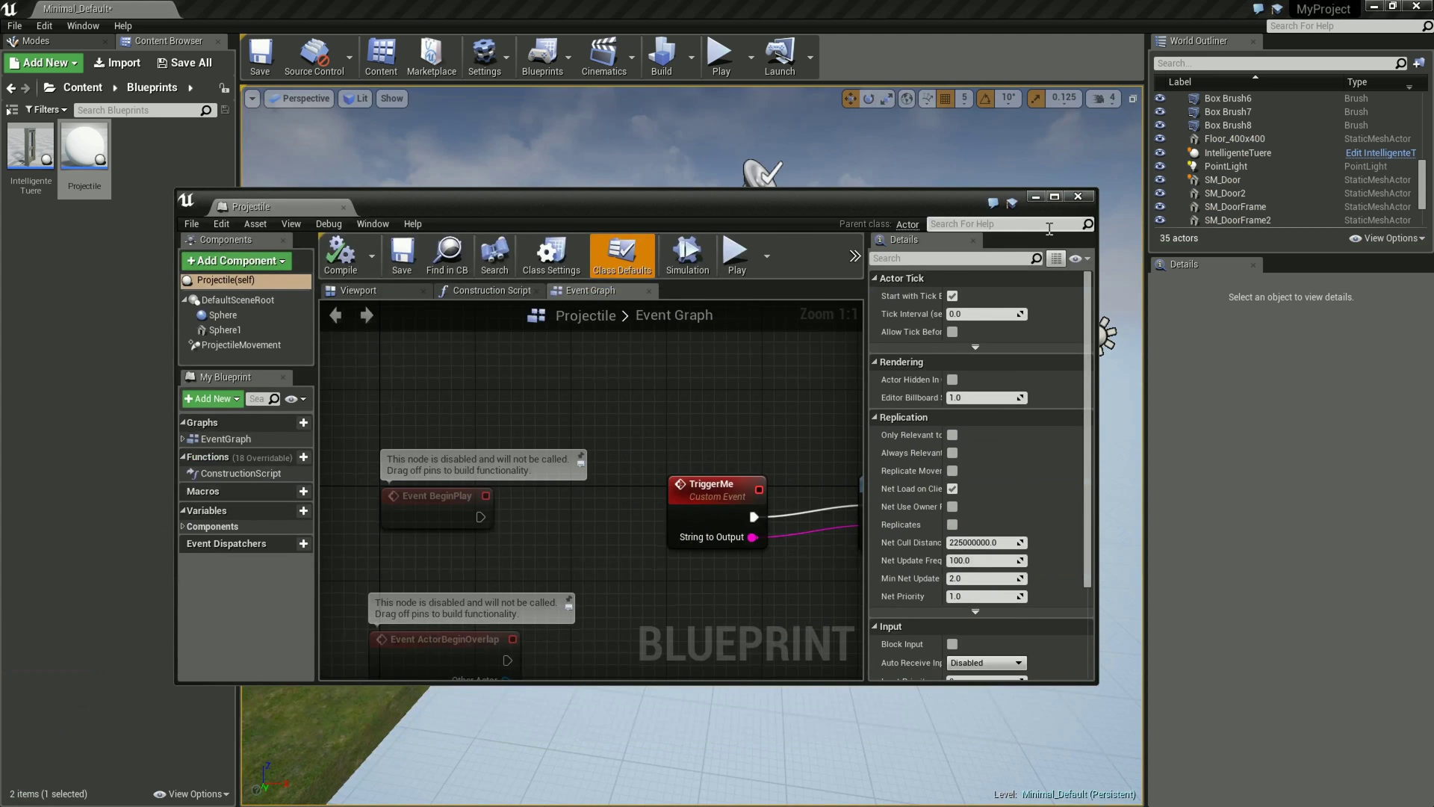
left_click(1054, 197)
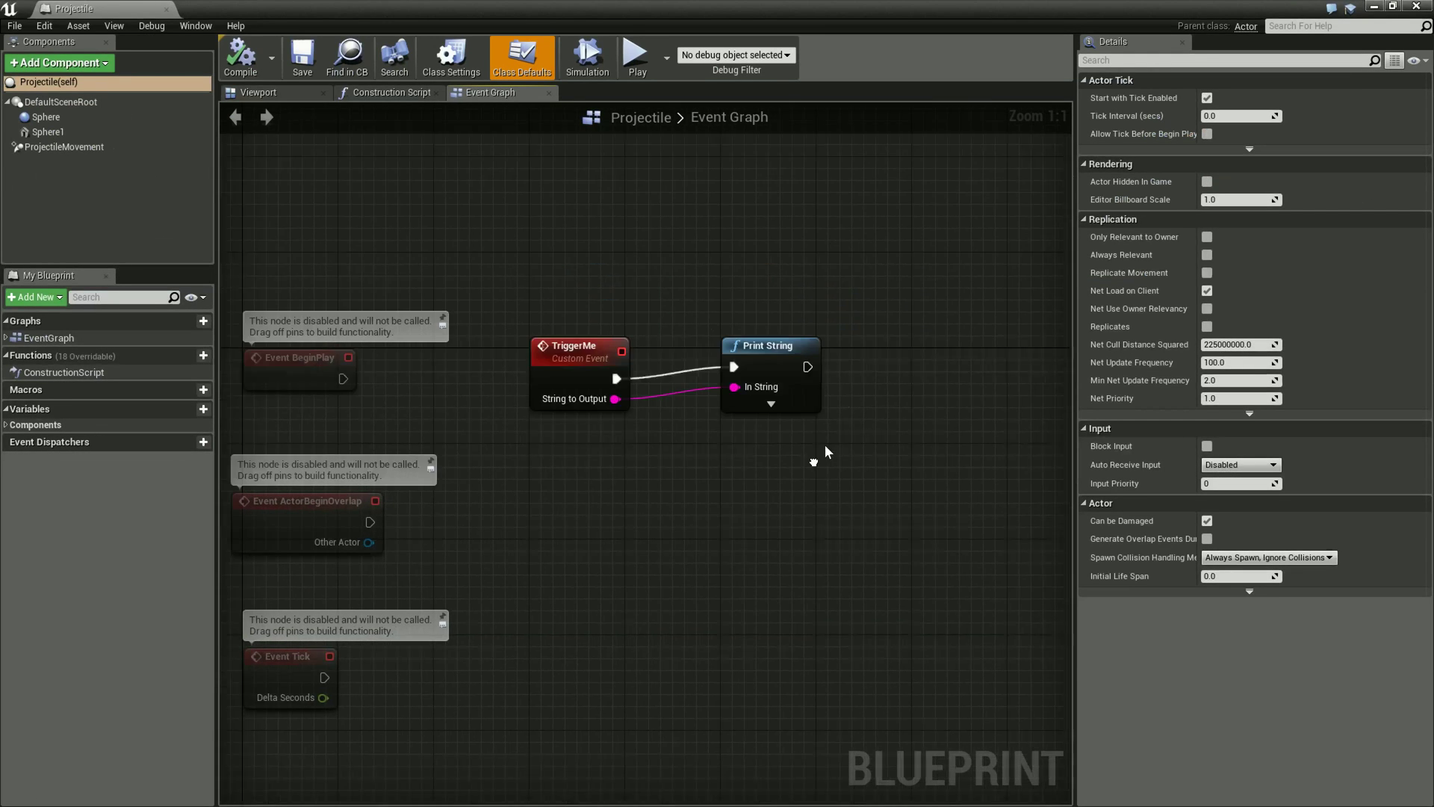
right_click_drag(867, 424, 840, 390)
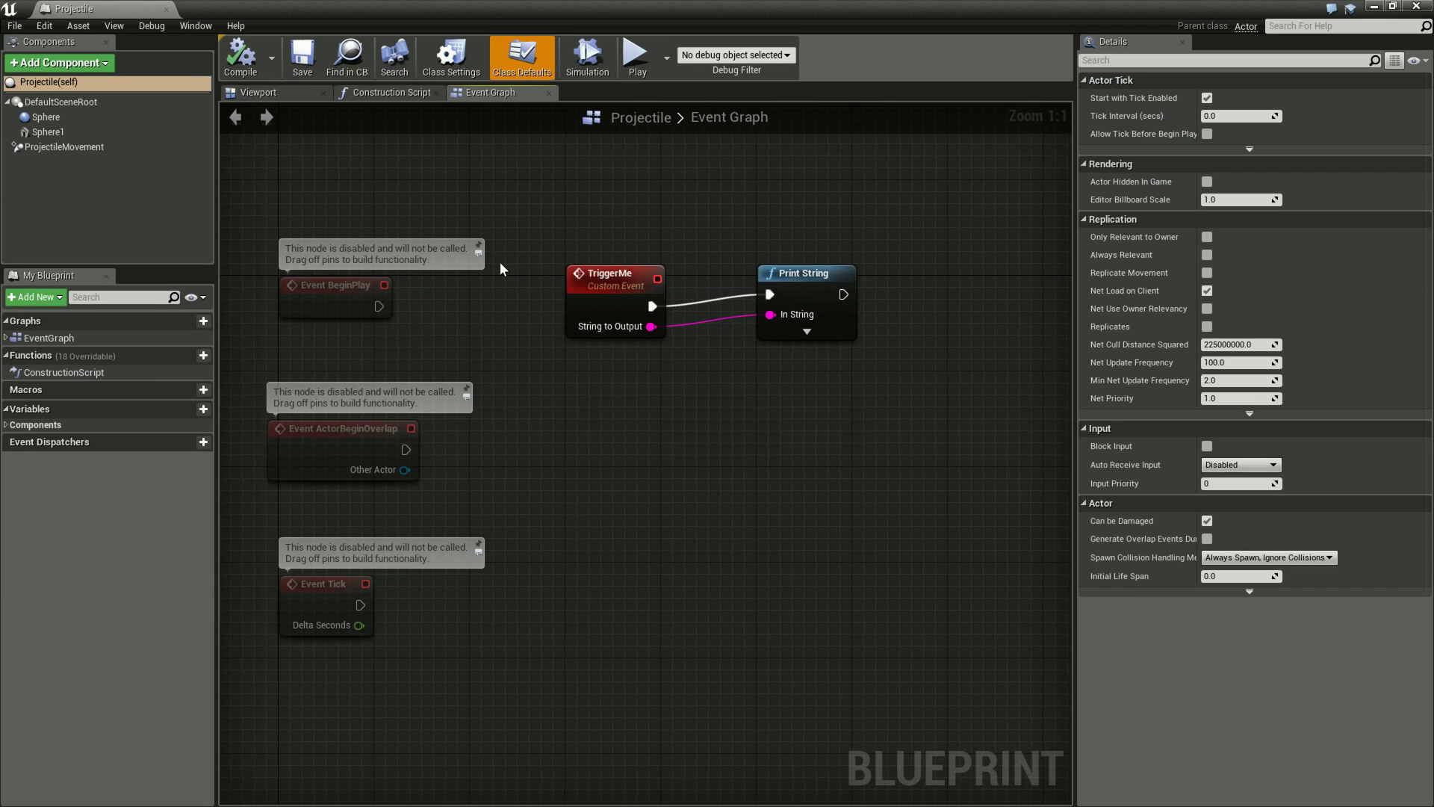
left_click_drag(646, 226, 534, 366)
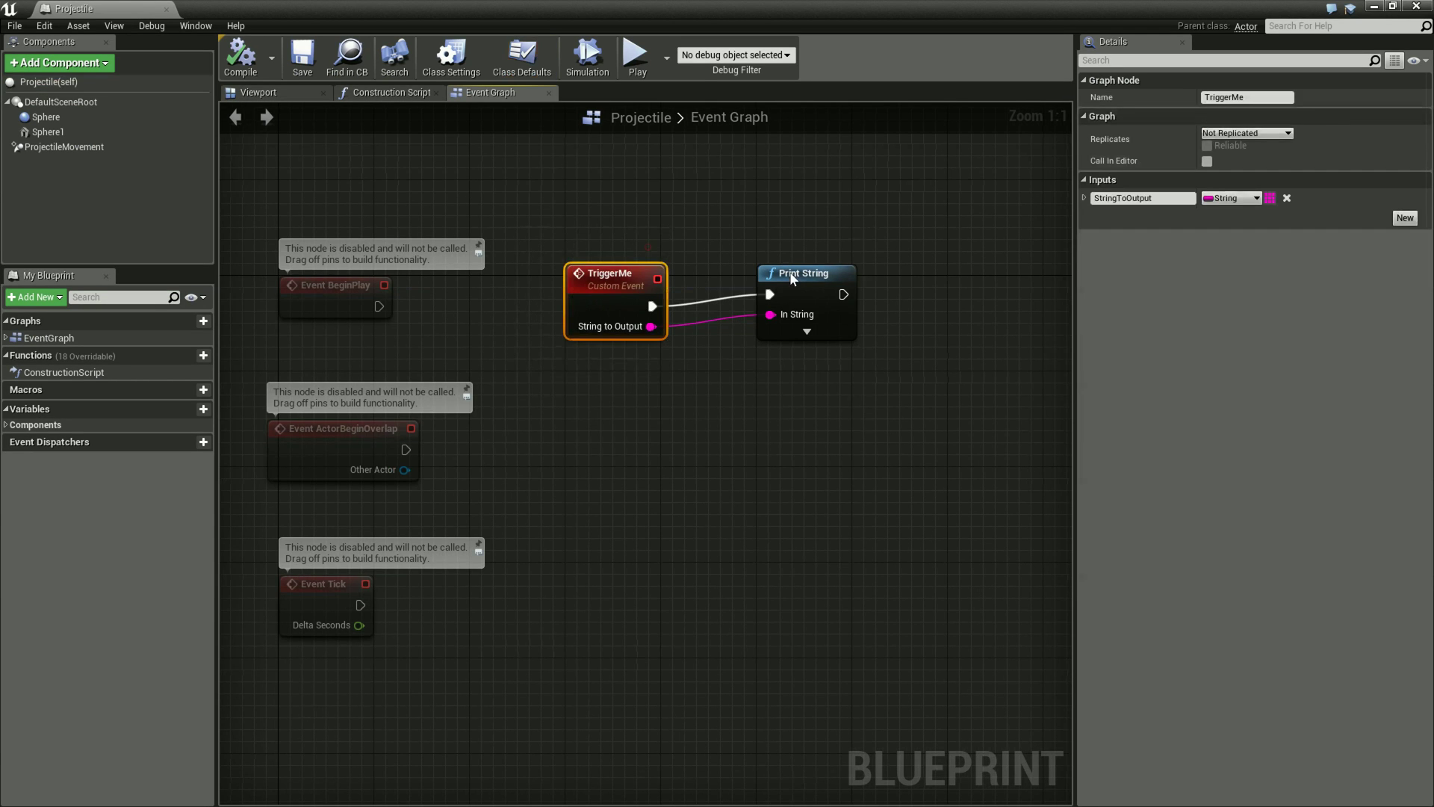
left_click(669, 369)
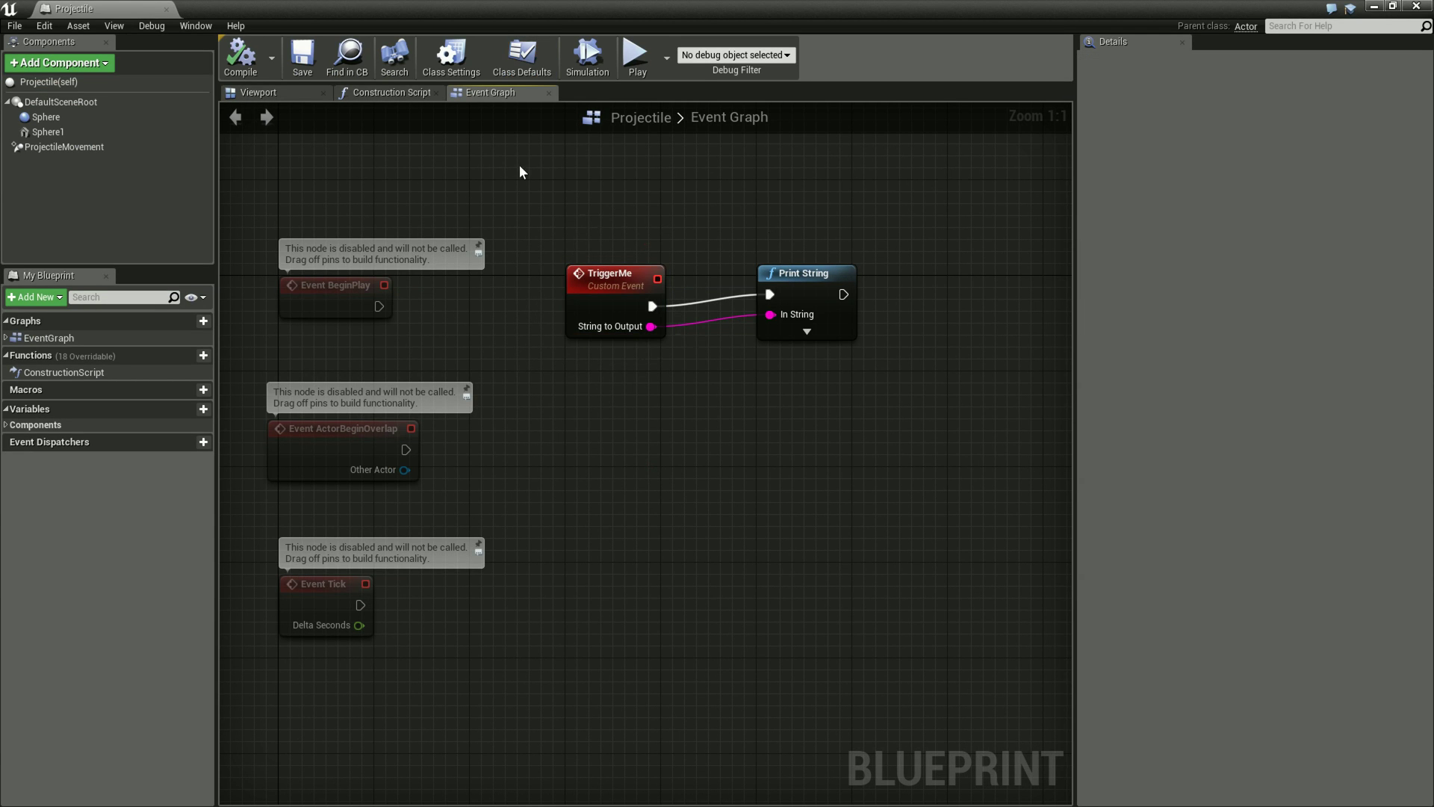
left_click_drag(86, 9, 264, 583)
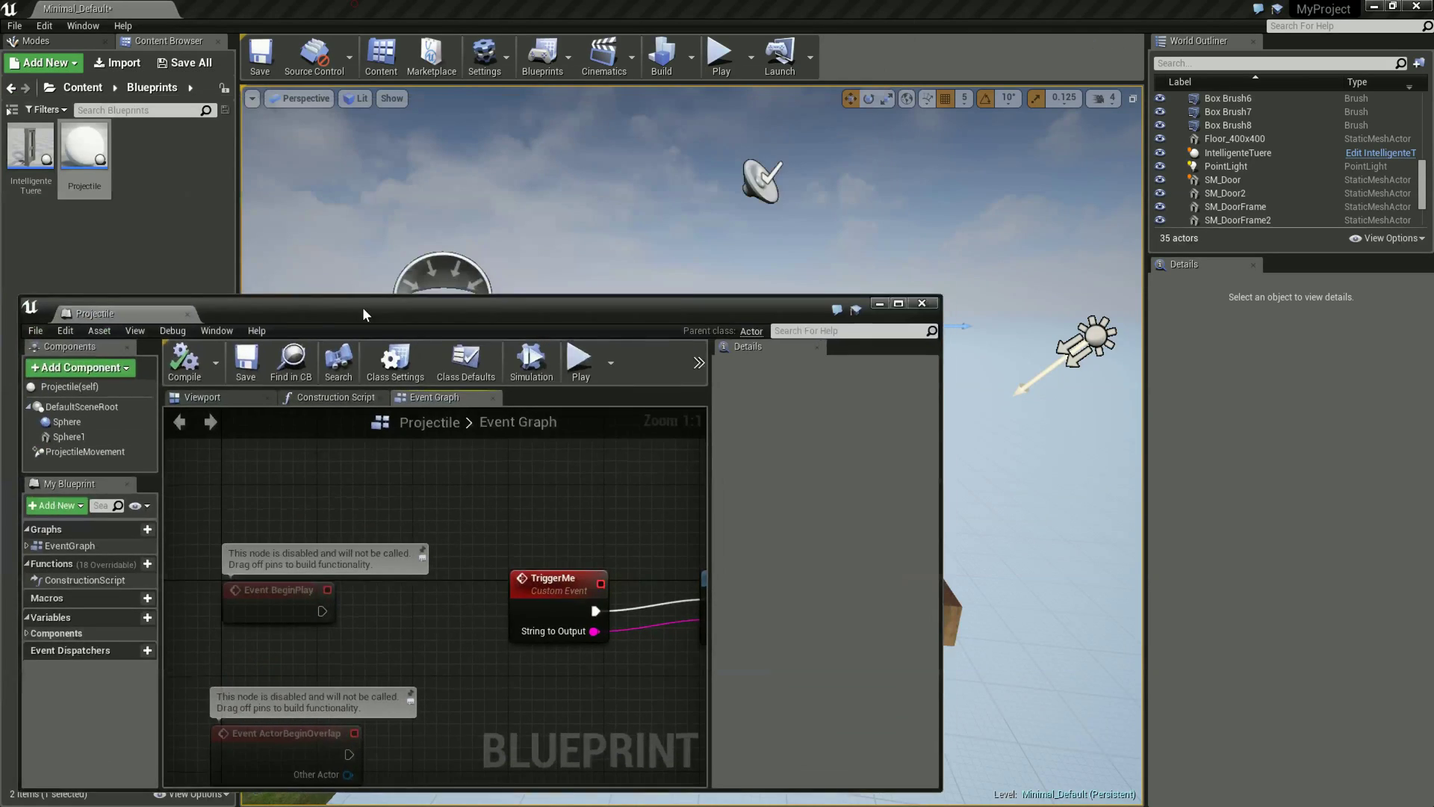
left_click(543, 56)
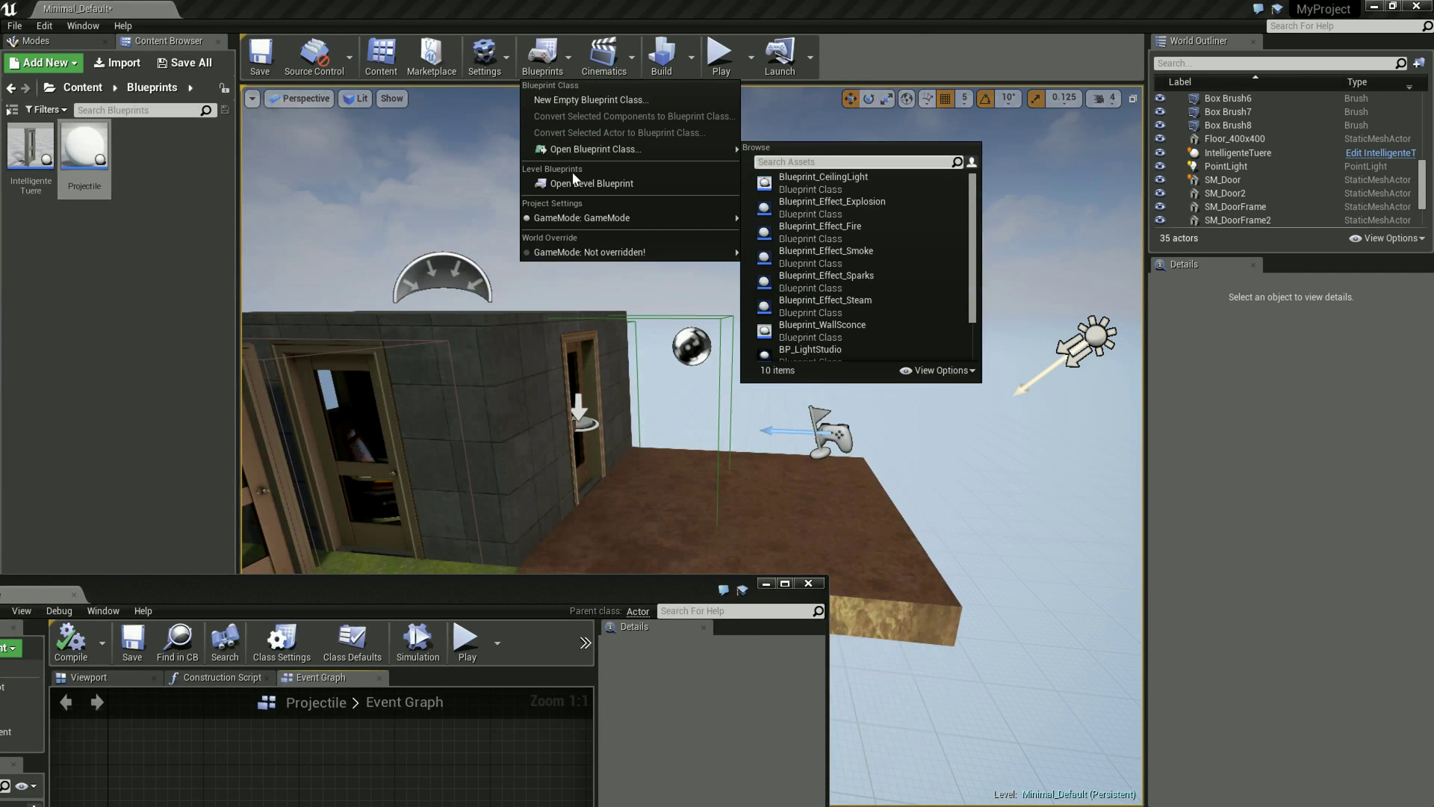
Open the level blueprint and select its Trigger Me call beside SpawnActor Projectile
left_click(571, 183)
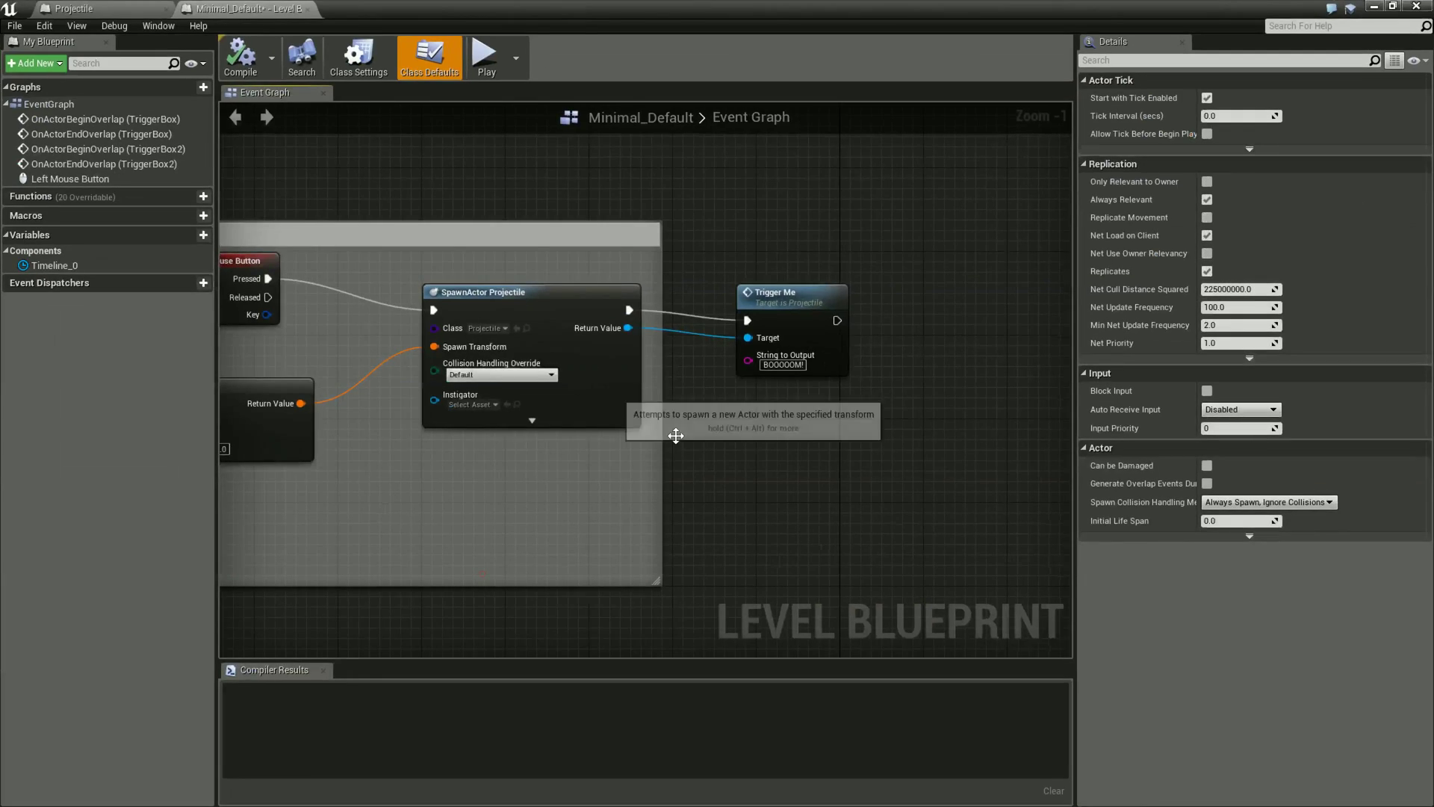
mouse_move(463, 521)
right_mouse_down()
mouse_move(940, 483)
mouse_move(473, 487)
right_mouse_up()
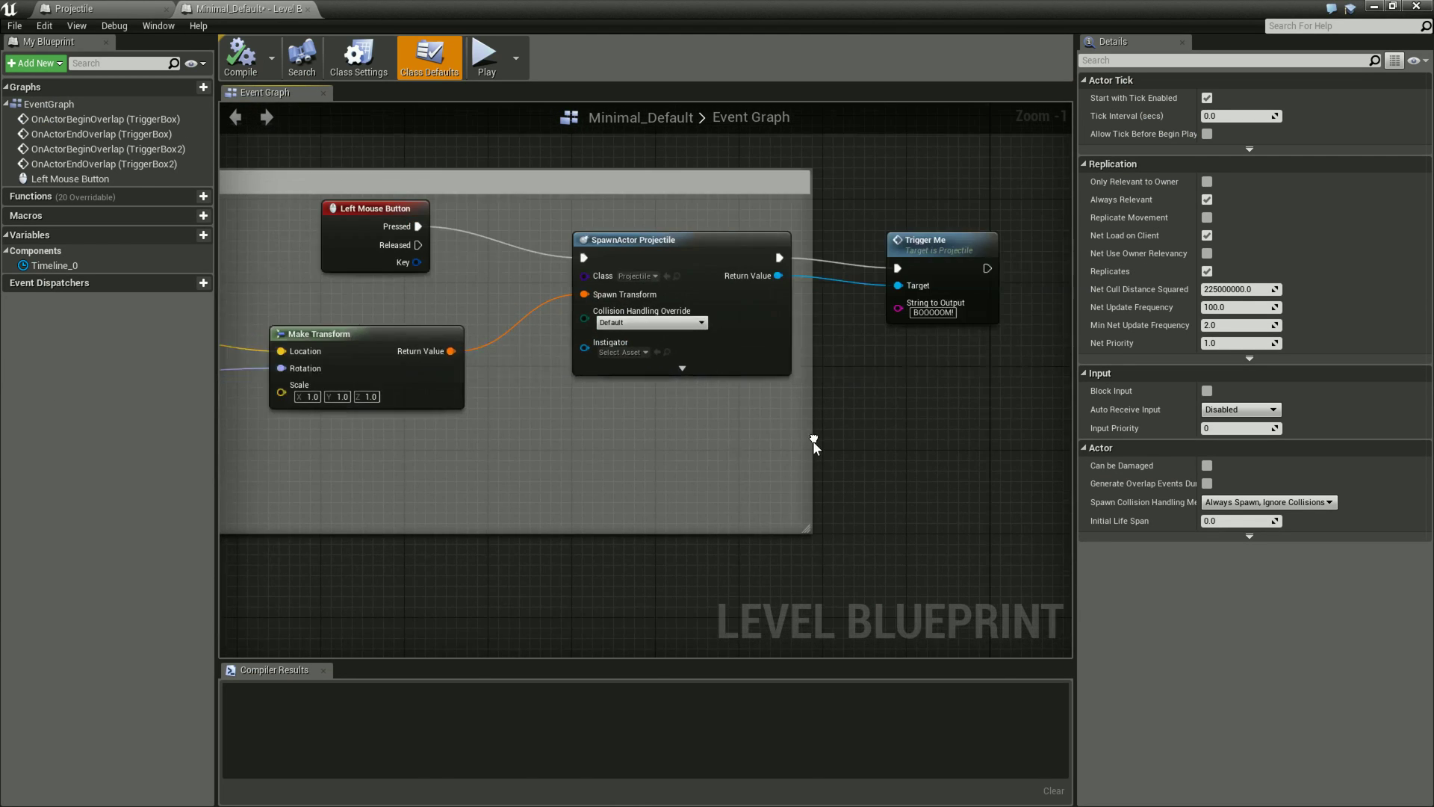
right_click_drag(858, 438, 800, 449)
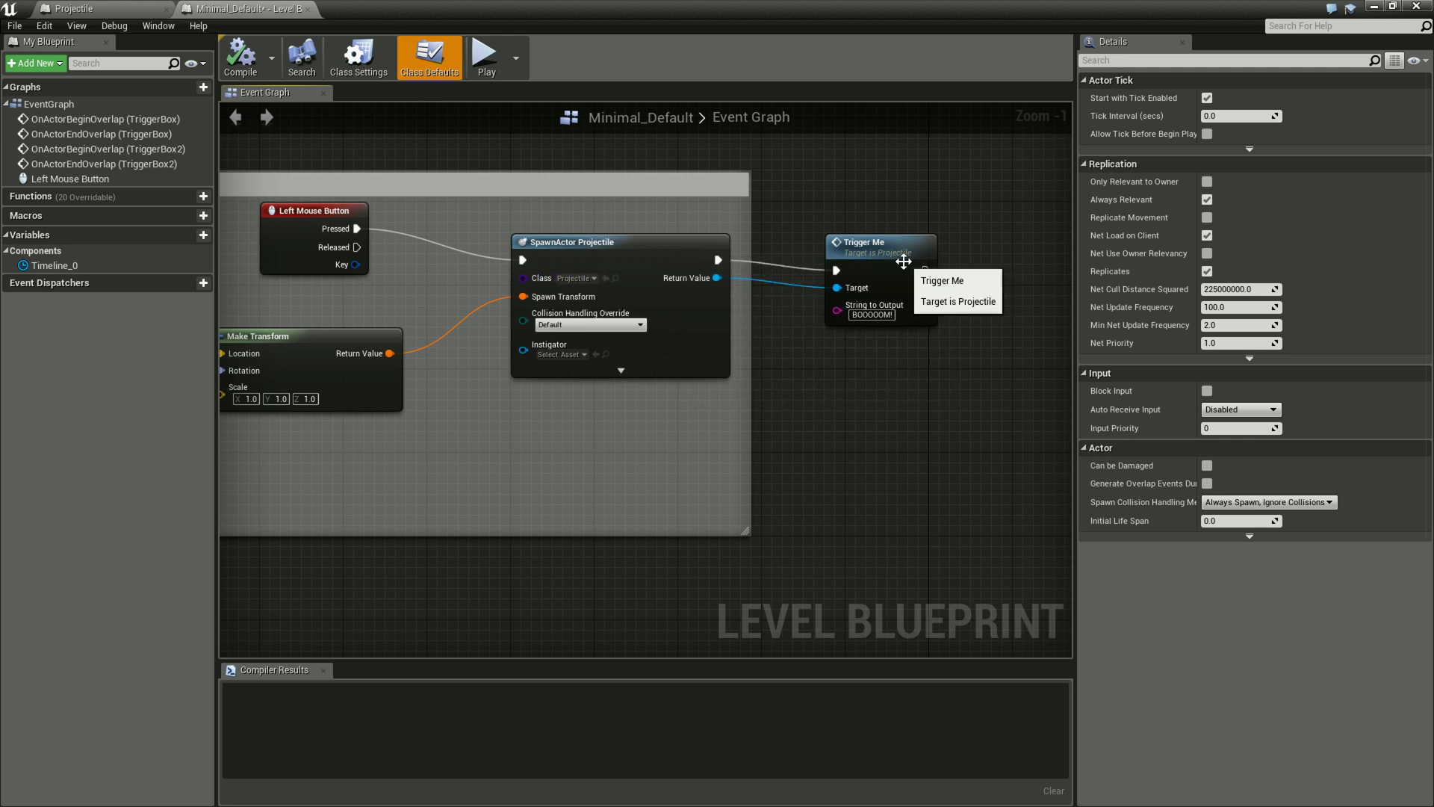
left_click(924, 246)
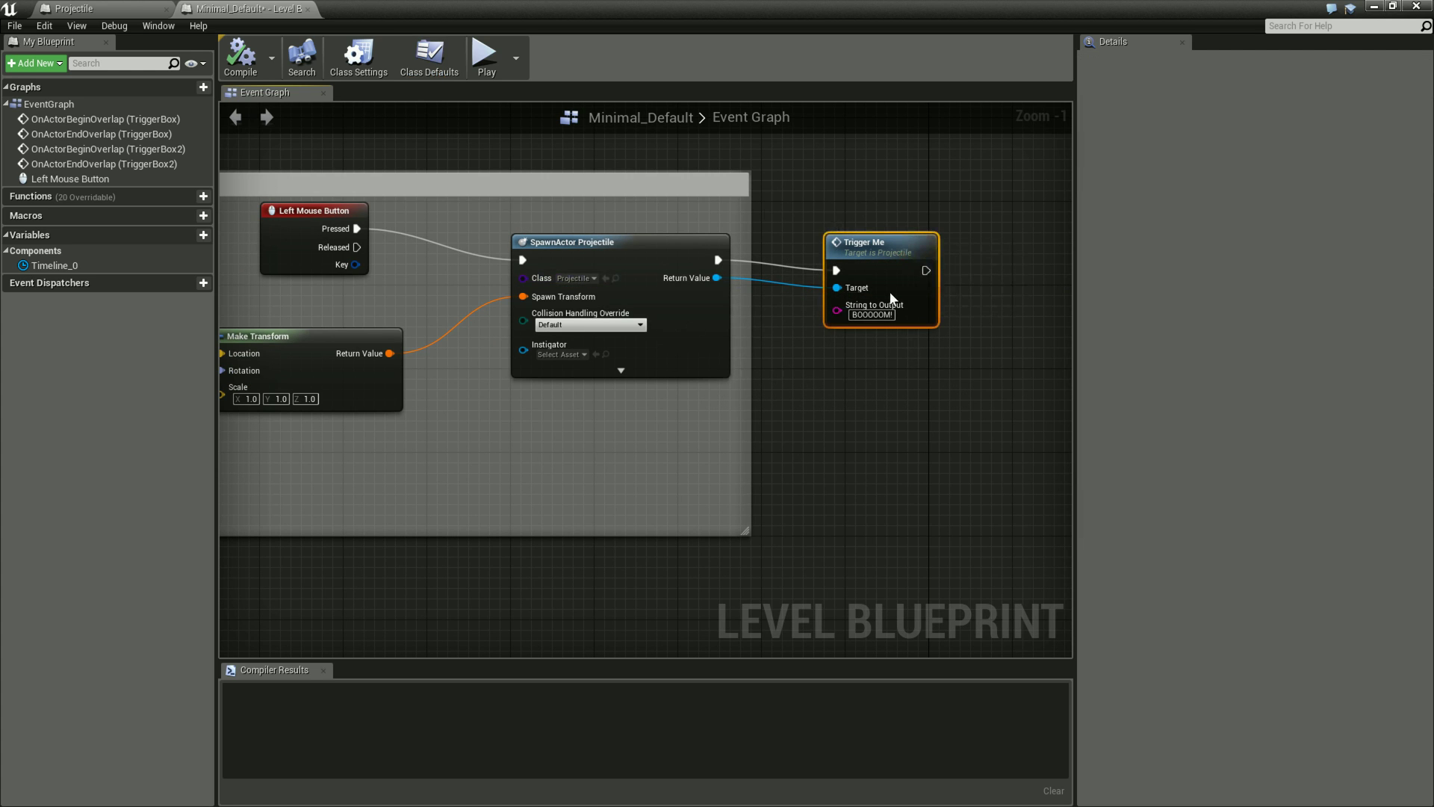
Compare with the Projectile graph, selecting and then deselecting its TriggerMe event
left_click(149, 9)
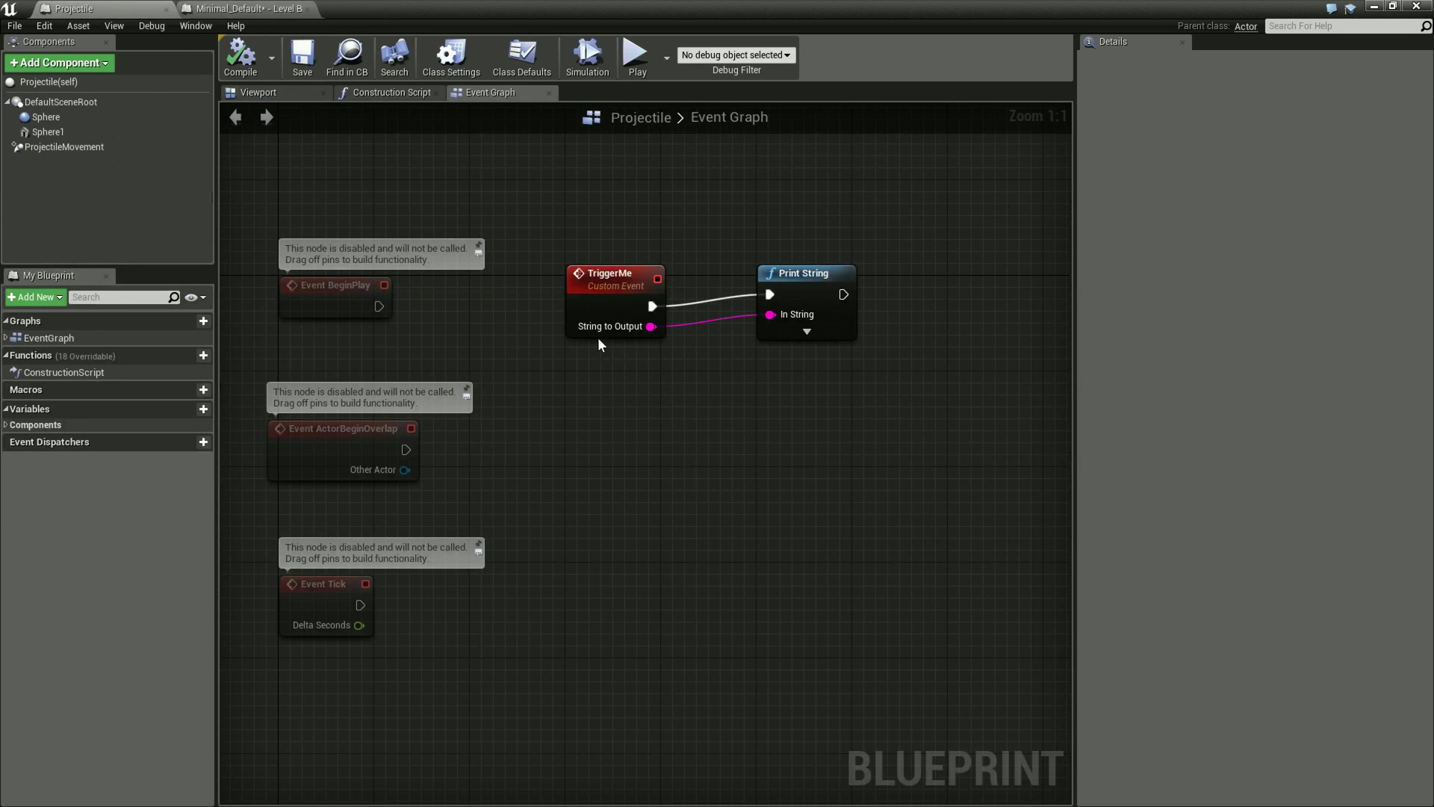
left_click(247, 8)
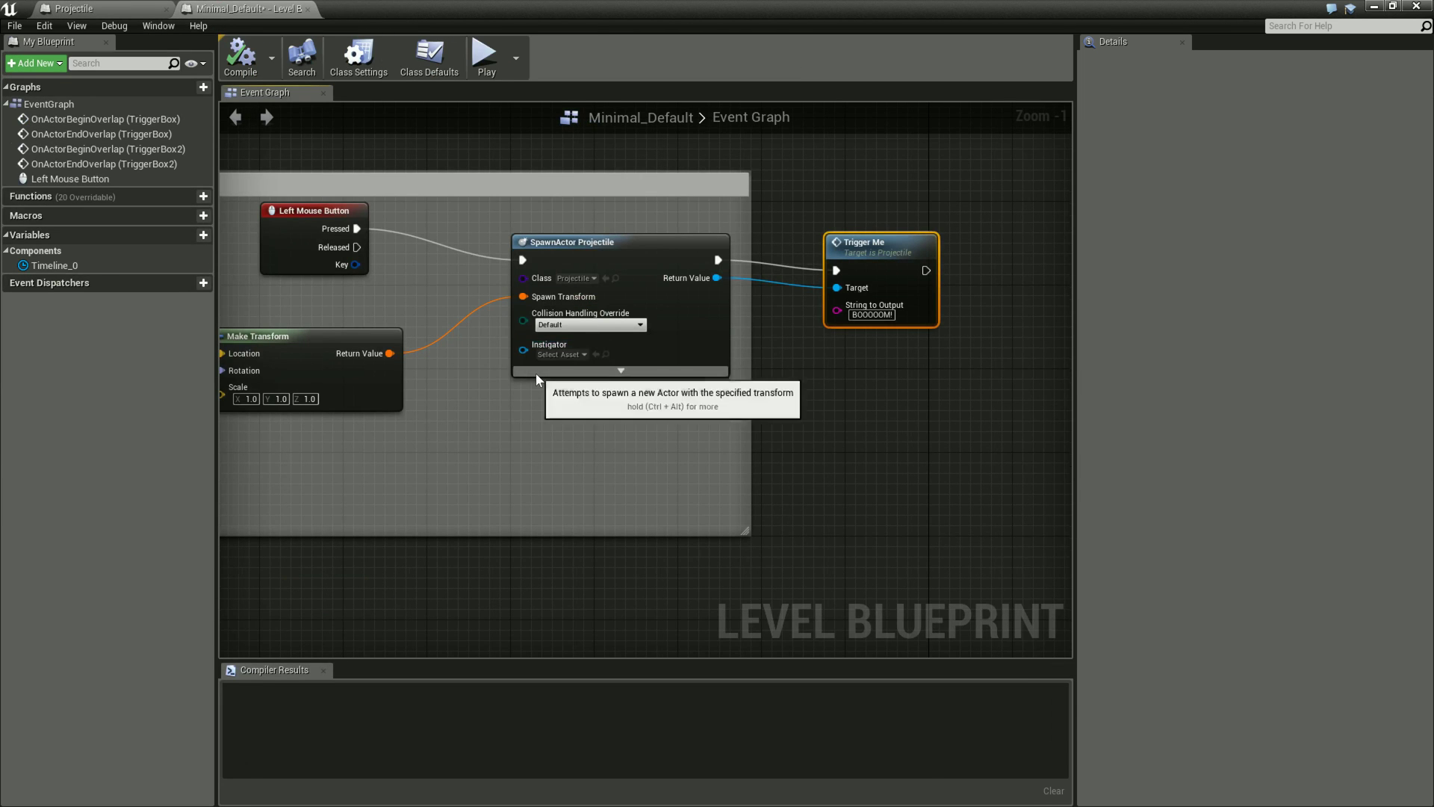
left_click(75, 8)
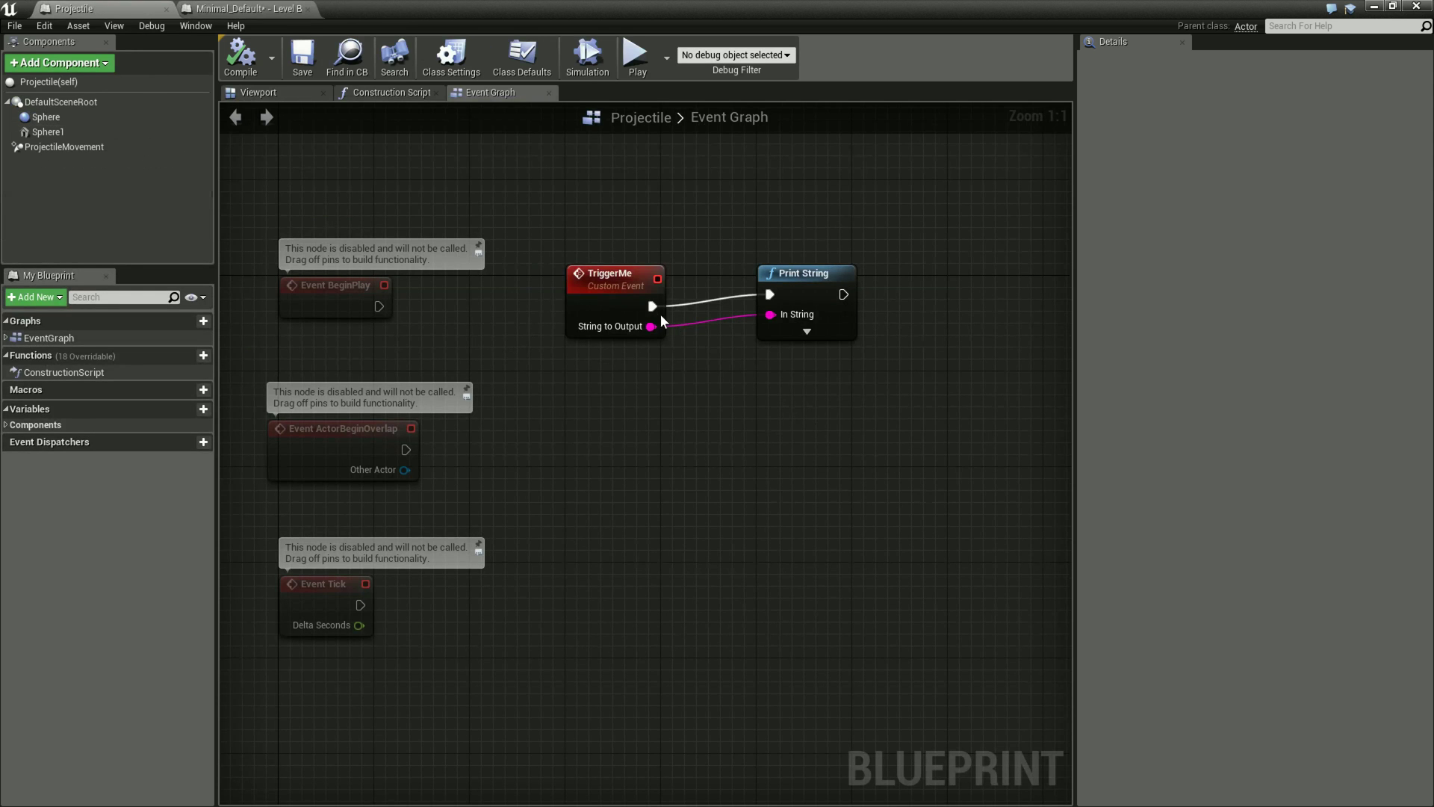
left_click_drag(624, 323, 612, 323)
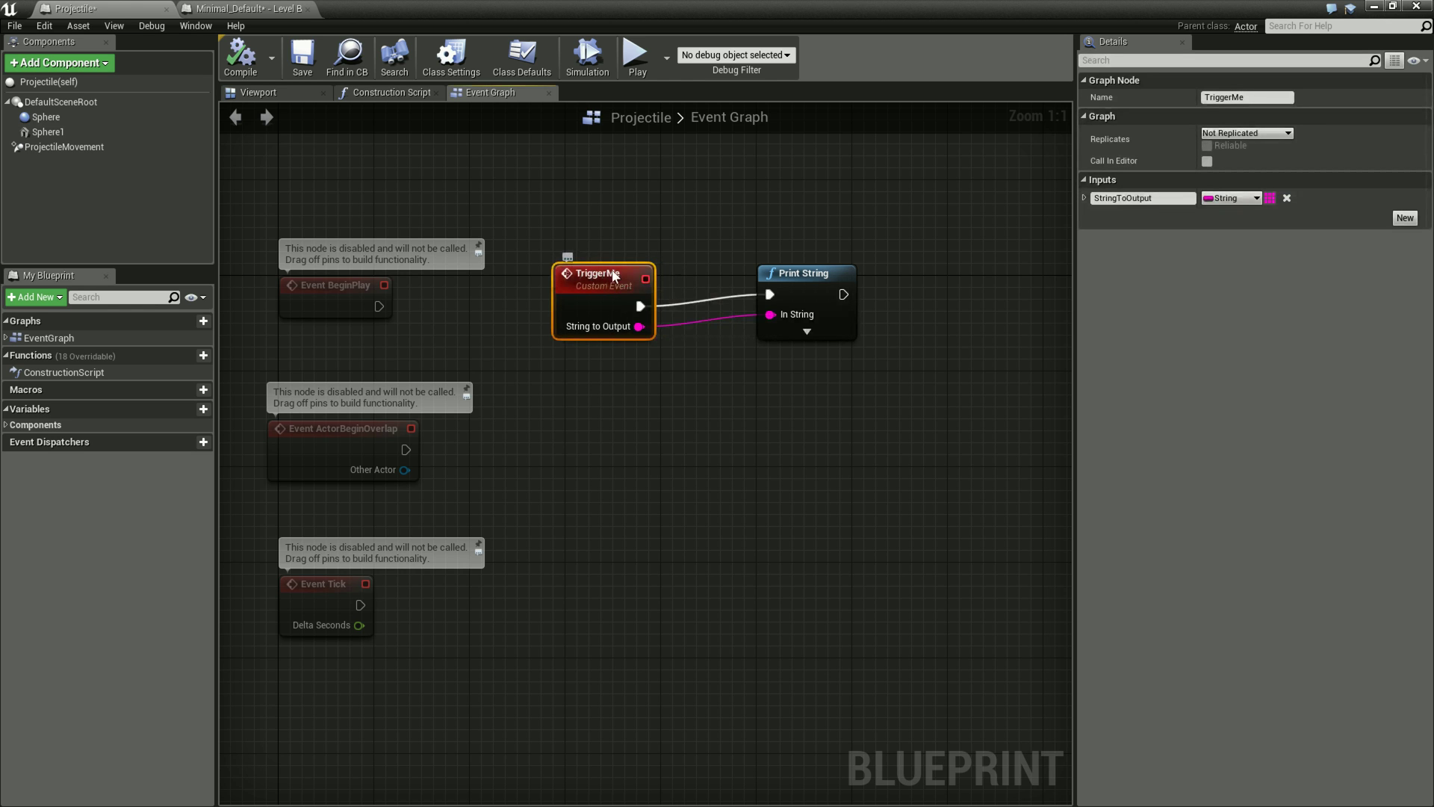
right_click_drag(710, 402, 651, 429)
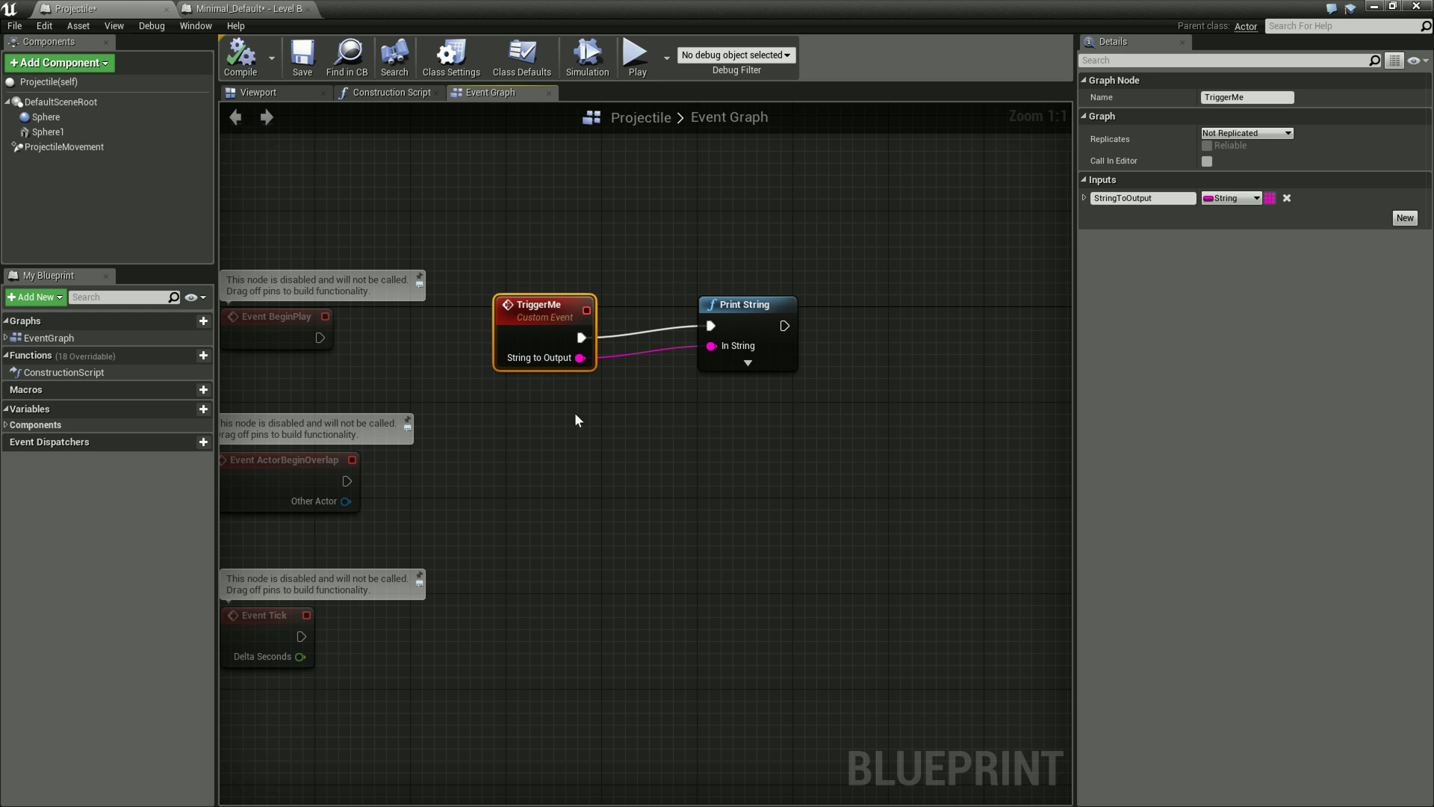
left_click(562, 433)
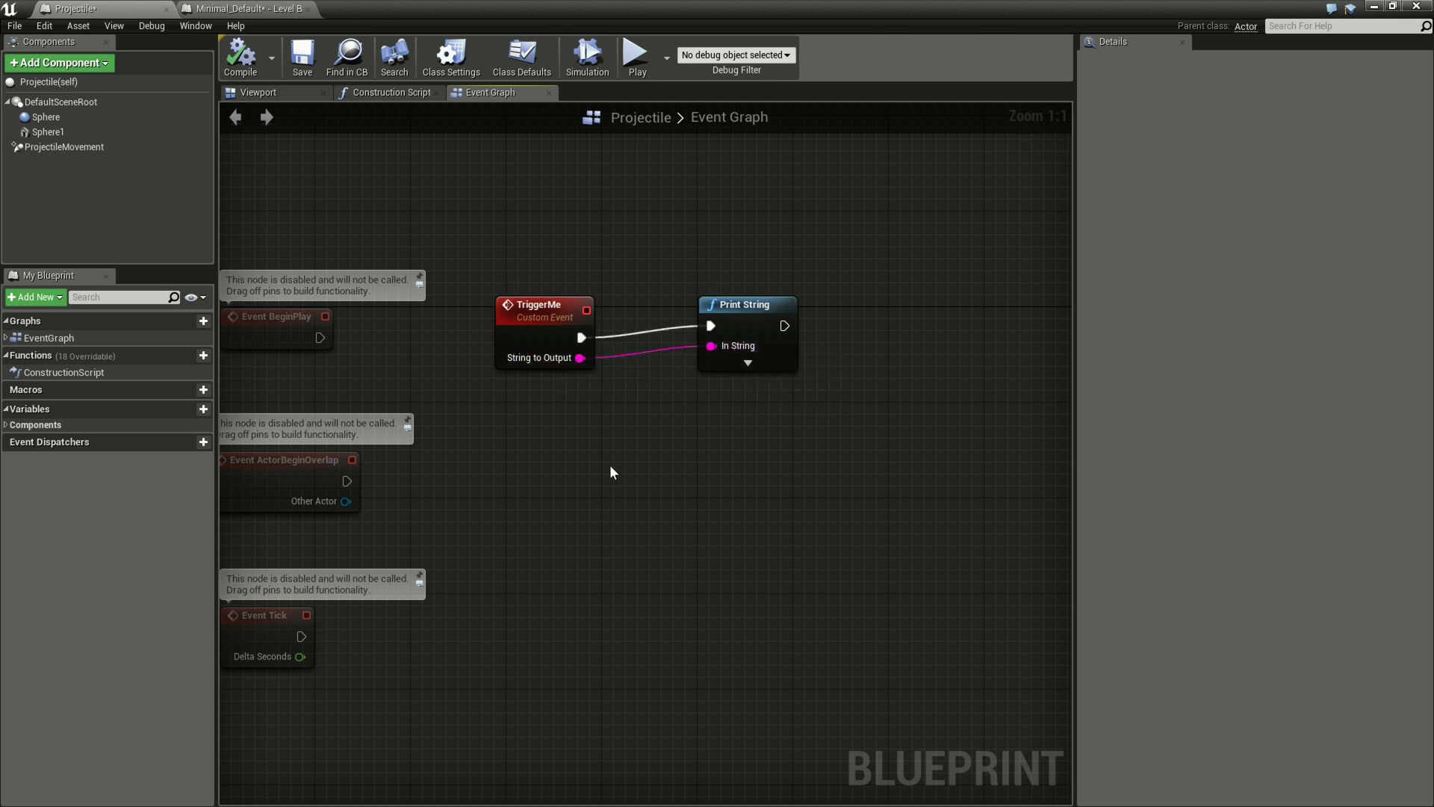
Browse the level graph's Auto-Türe and Licht door nodes, then move the window aside
left_click(271, 7)
right_click_drag(856, 394, 794, 390)
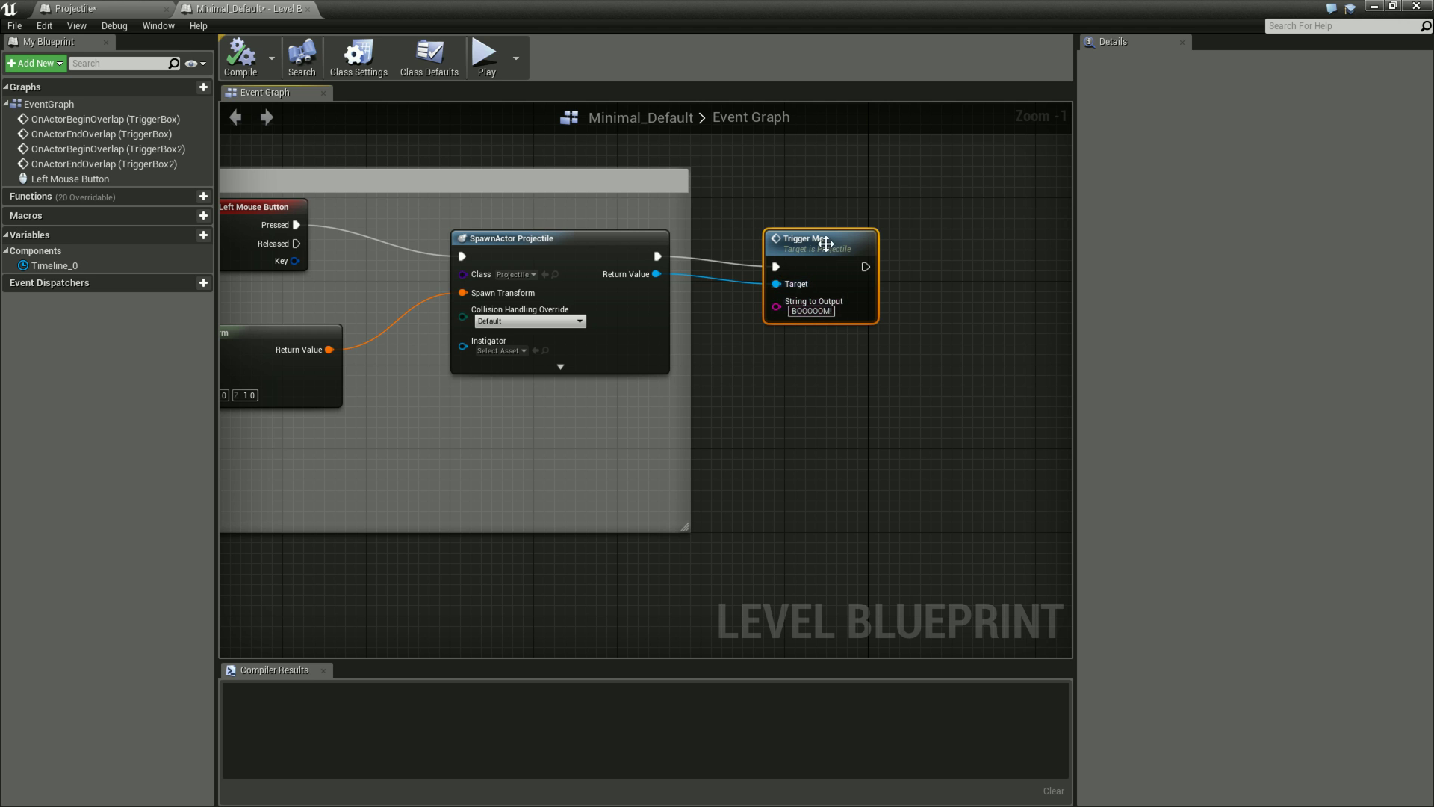
right_click_drag(934, 495, 634, 173)
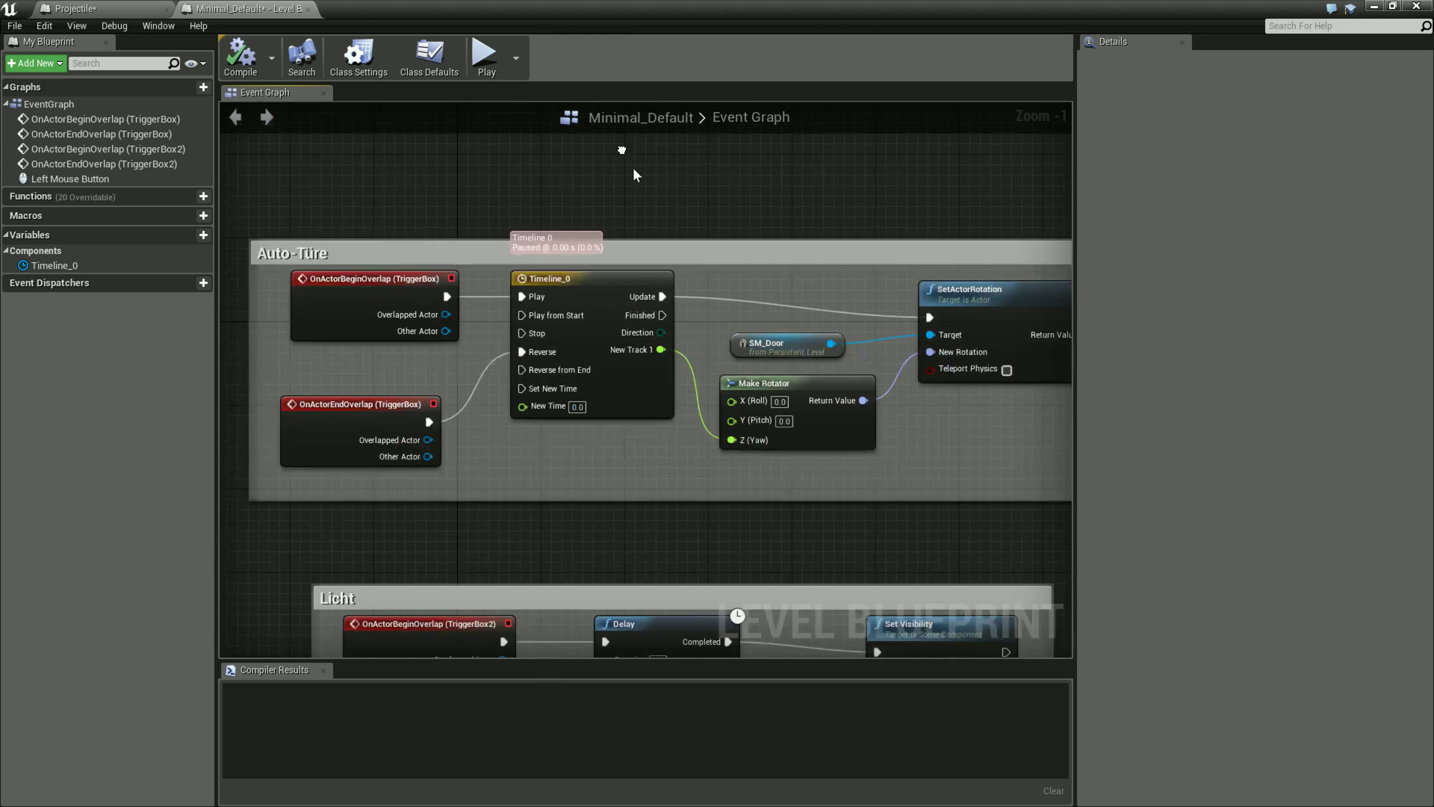
right_click_drag(889, 452, 663, 445)
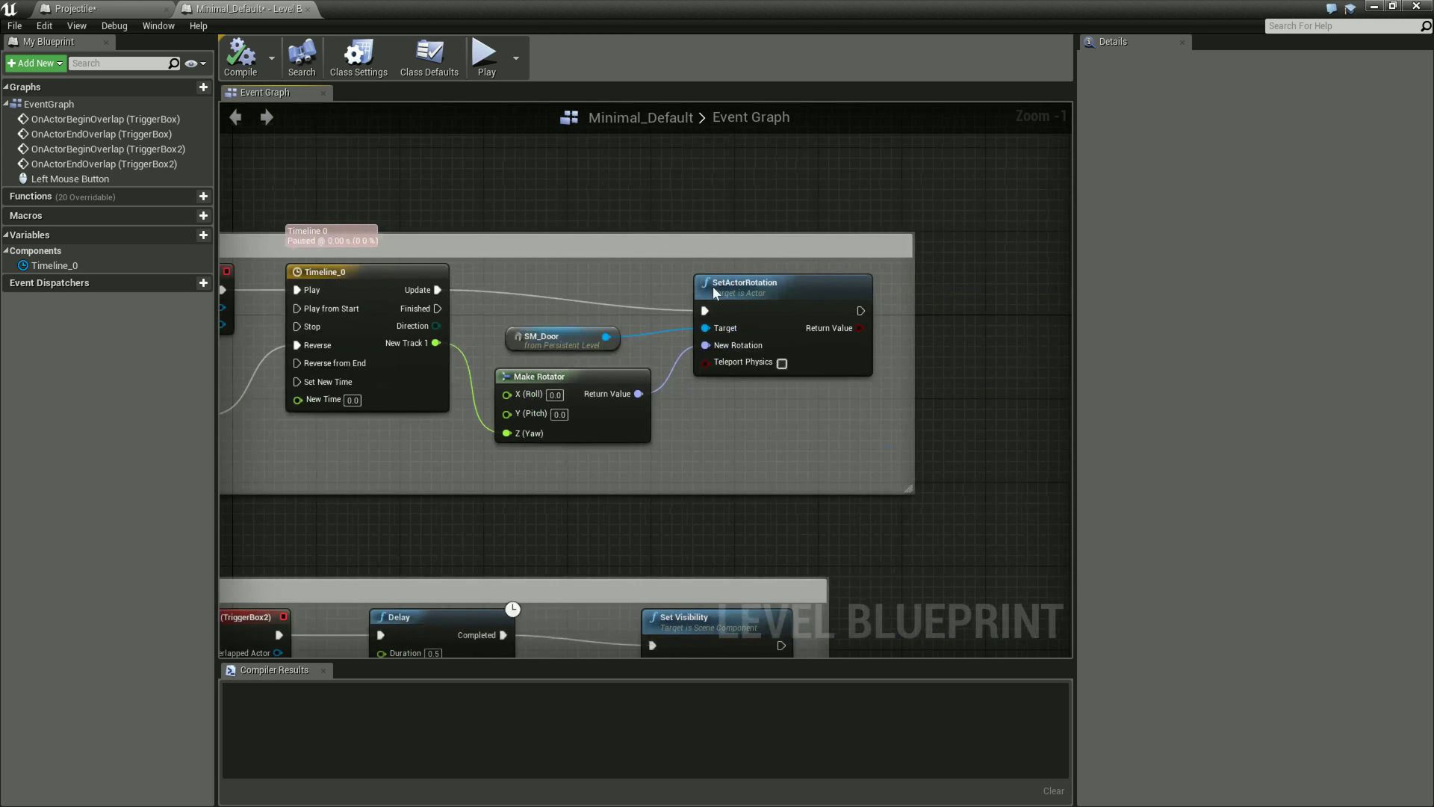
mouse_move(620, 218)
right_mouse_down()
mouse_move(636, 407)
mouse_move(888, 481)
mouse_move(929, 476)
right_mouse_up()
left_click(923, 485)
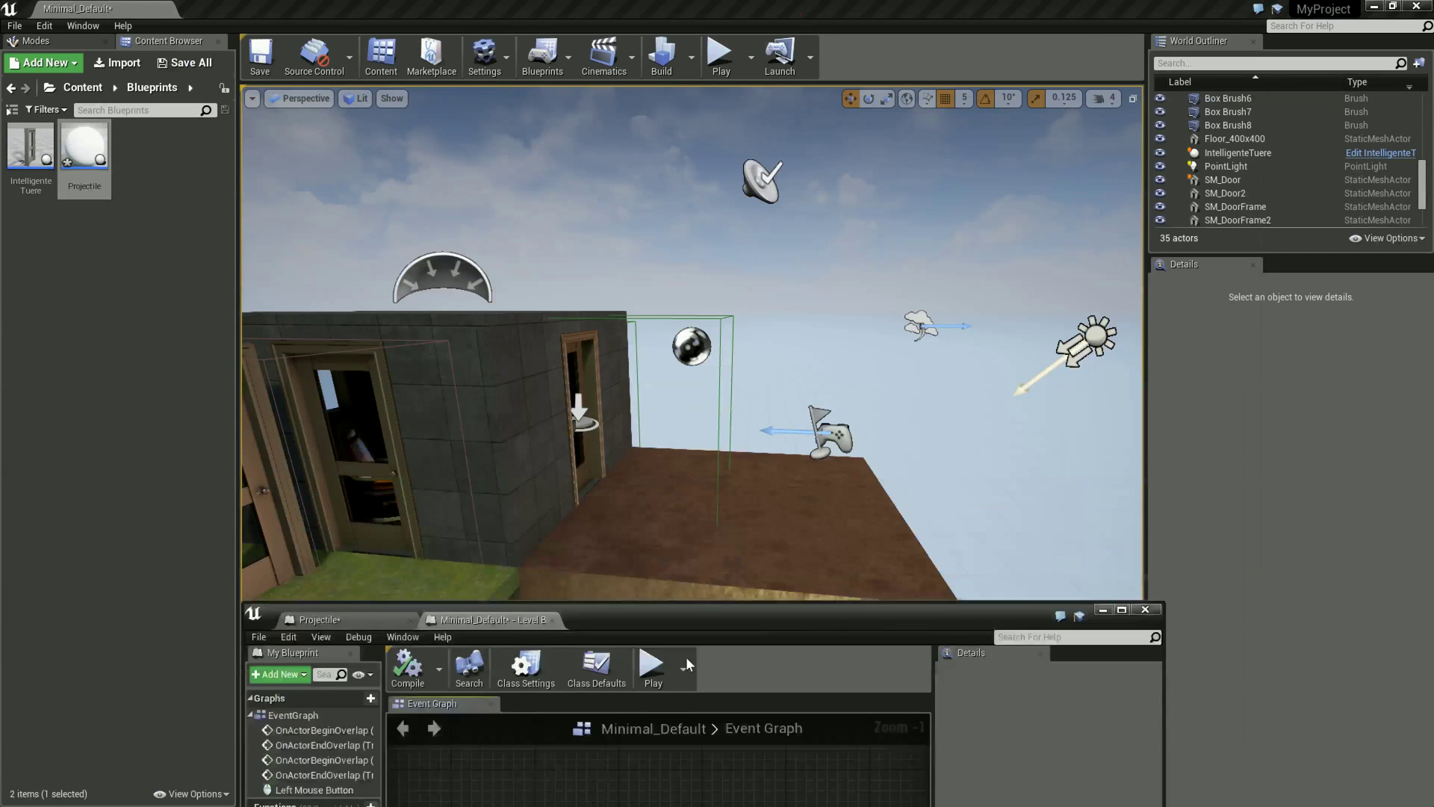
left_click_drag(800, 20, 549, 765)
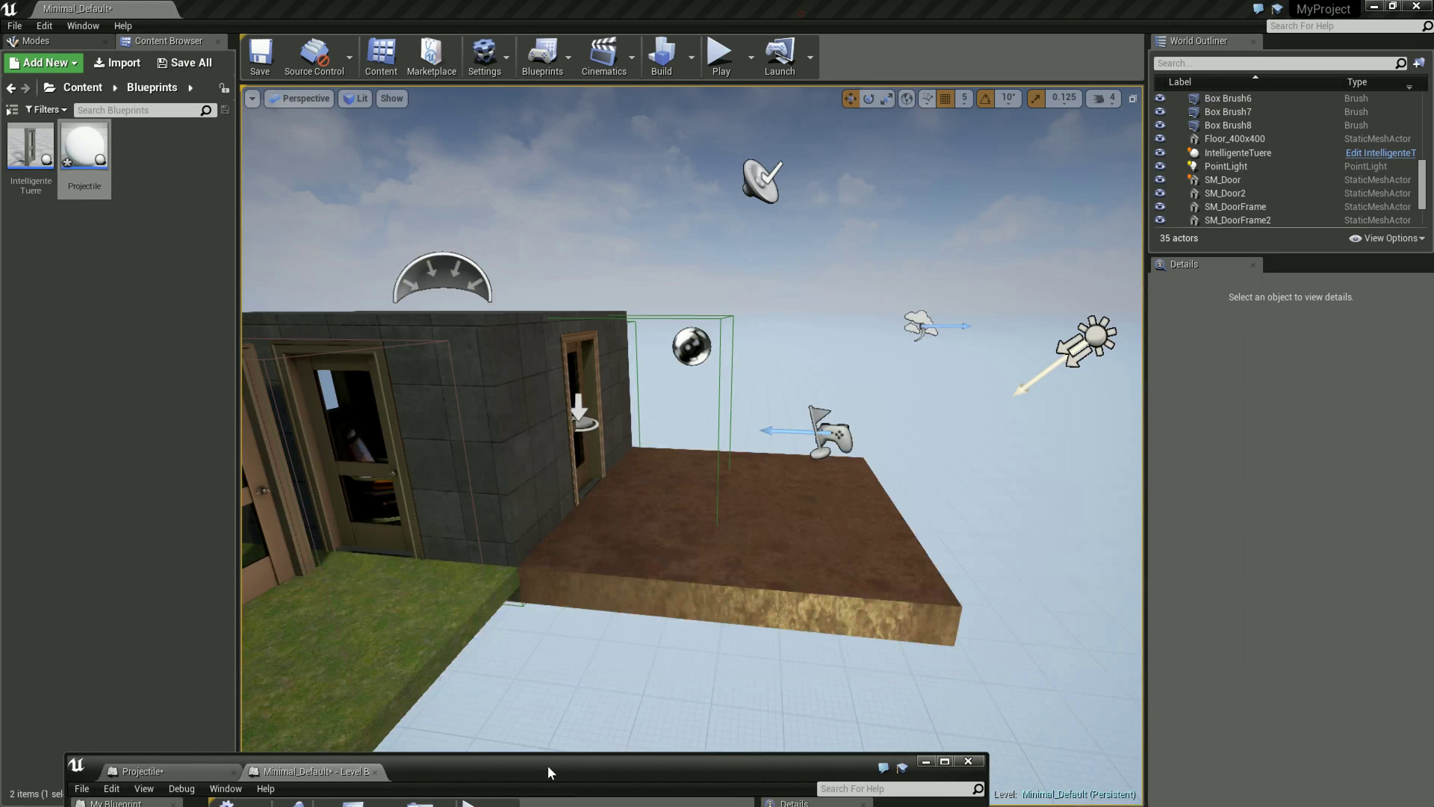
Create an Actor Blueprint named PhysicsKugel and open it in a maximized editor
right_click(163, 182)
left_click(312, 312)
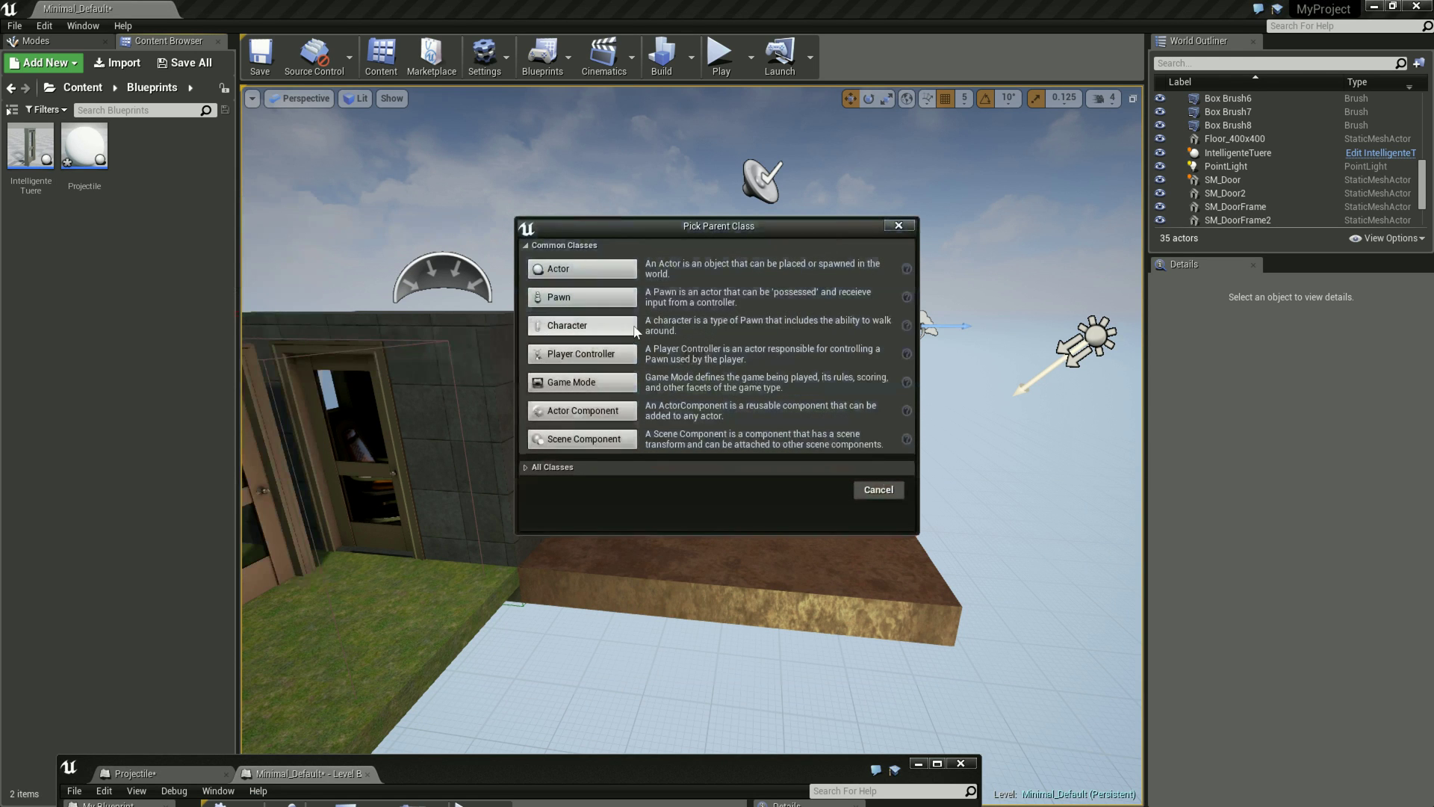
left_click(583, 268)
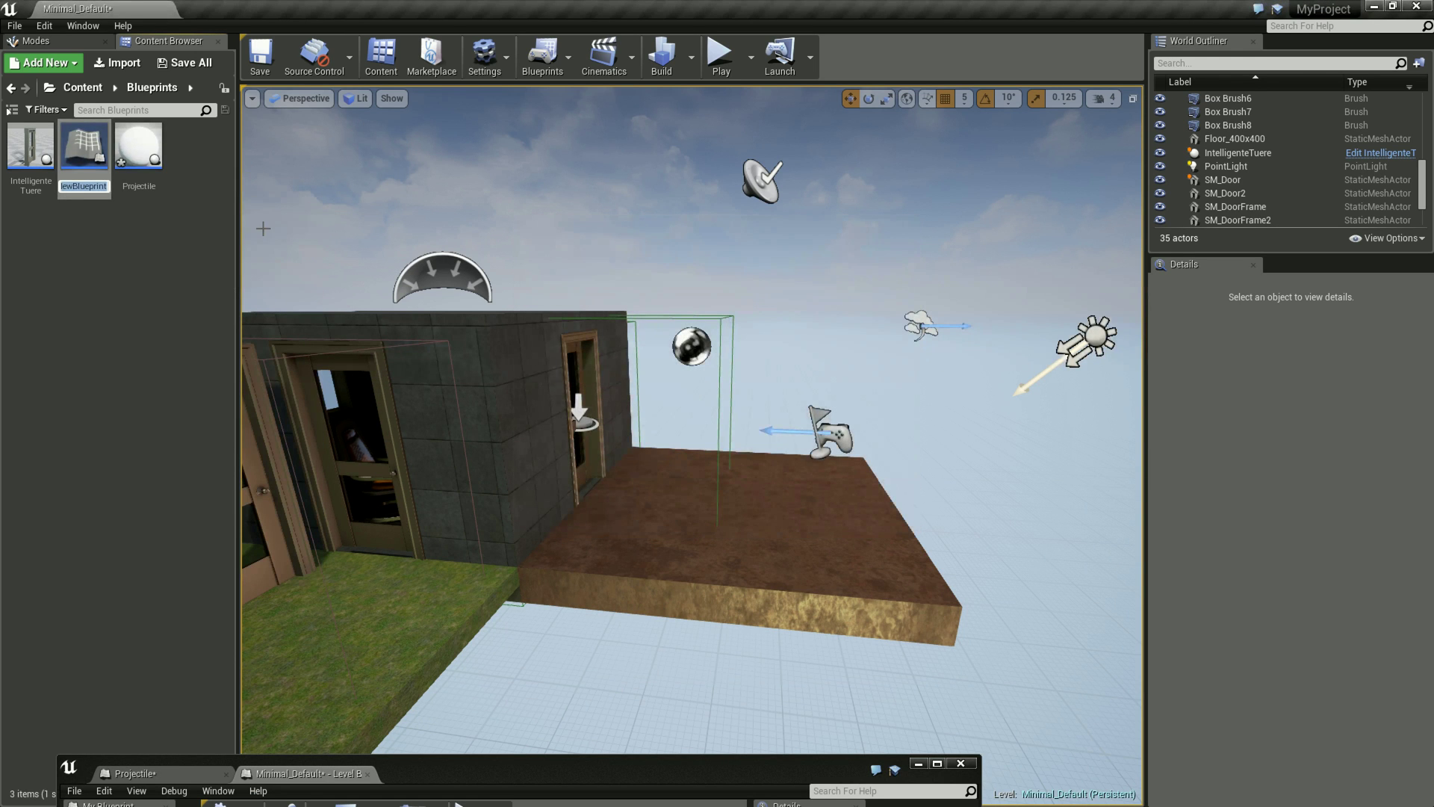
type("Physics")
type("Kugel")
key("Return")
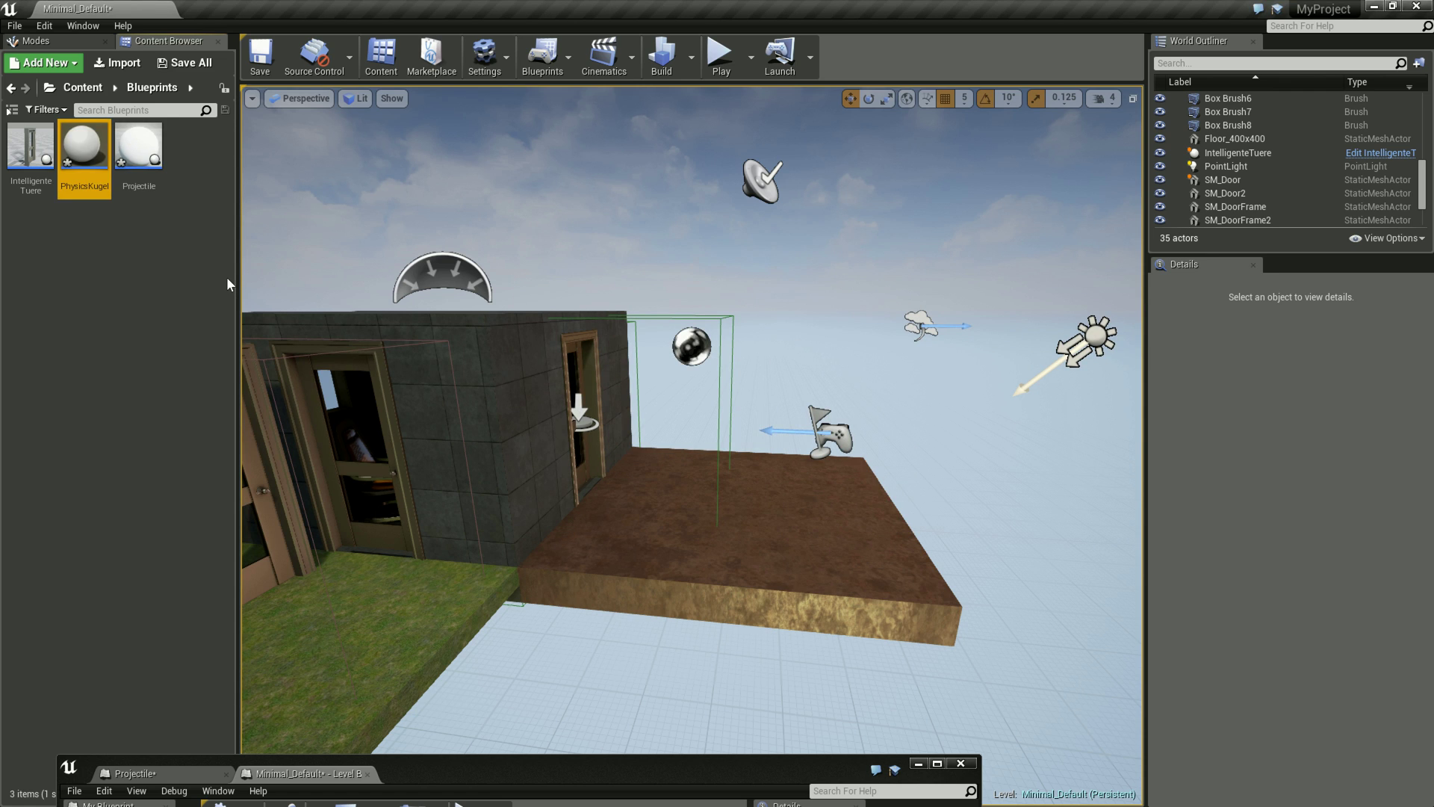
double_click(101, 150)
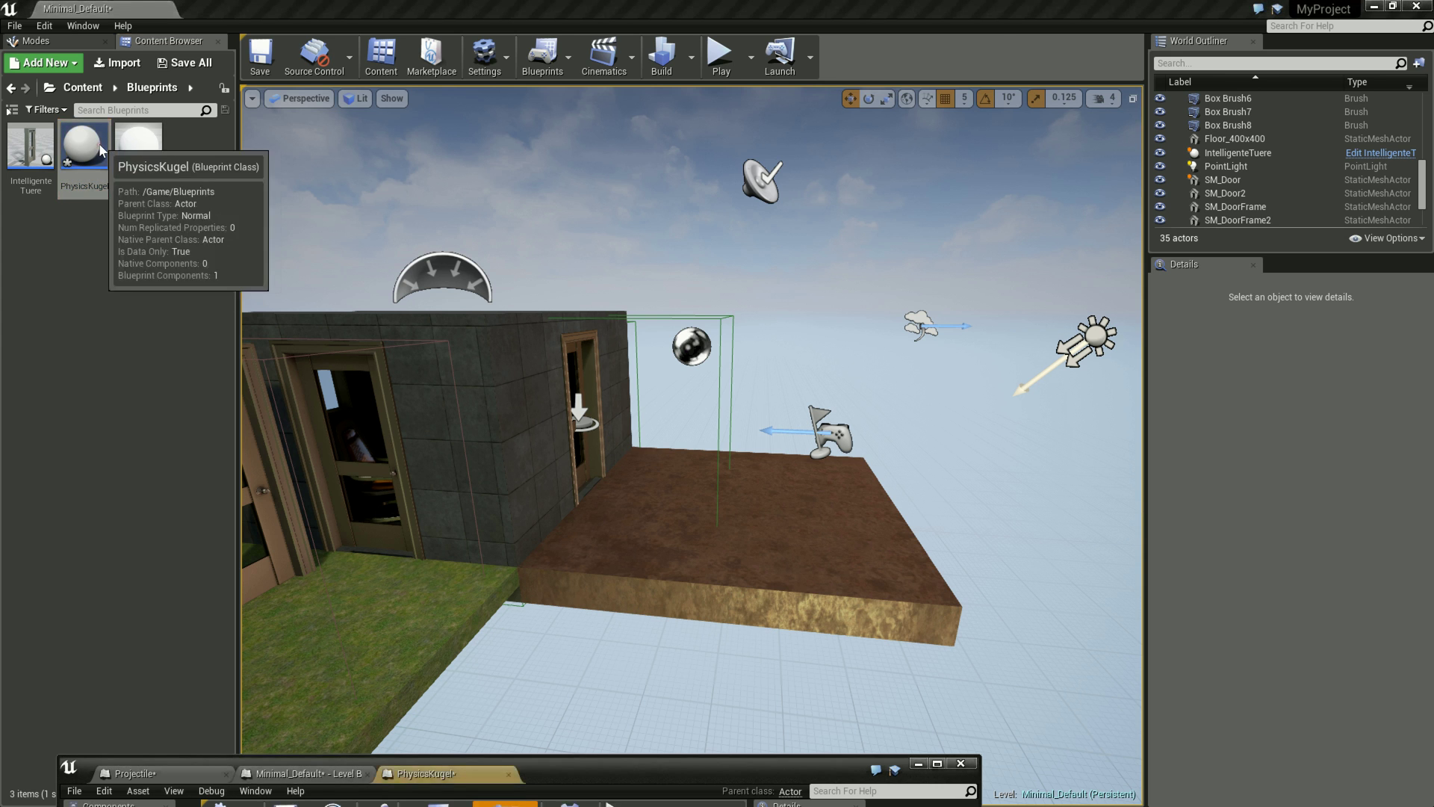
double_click(653, 769)
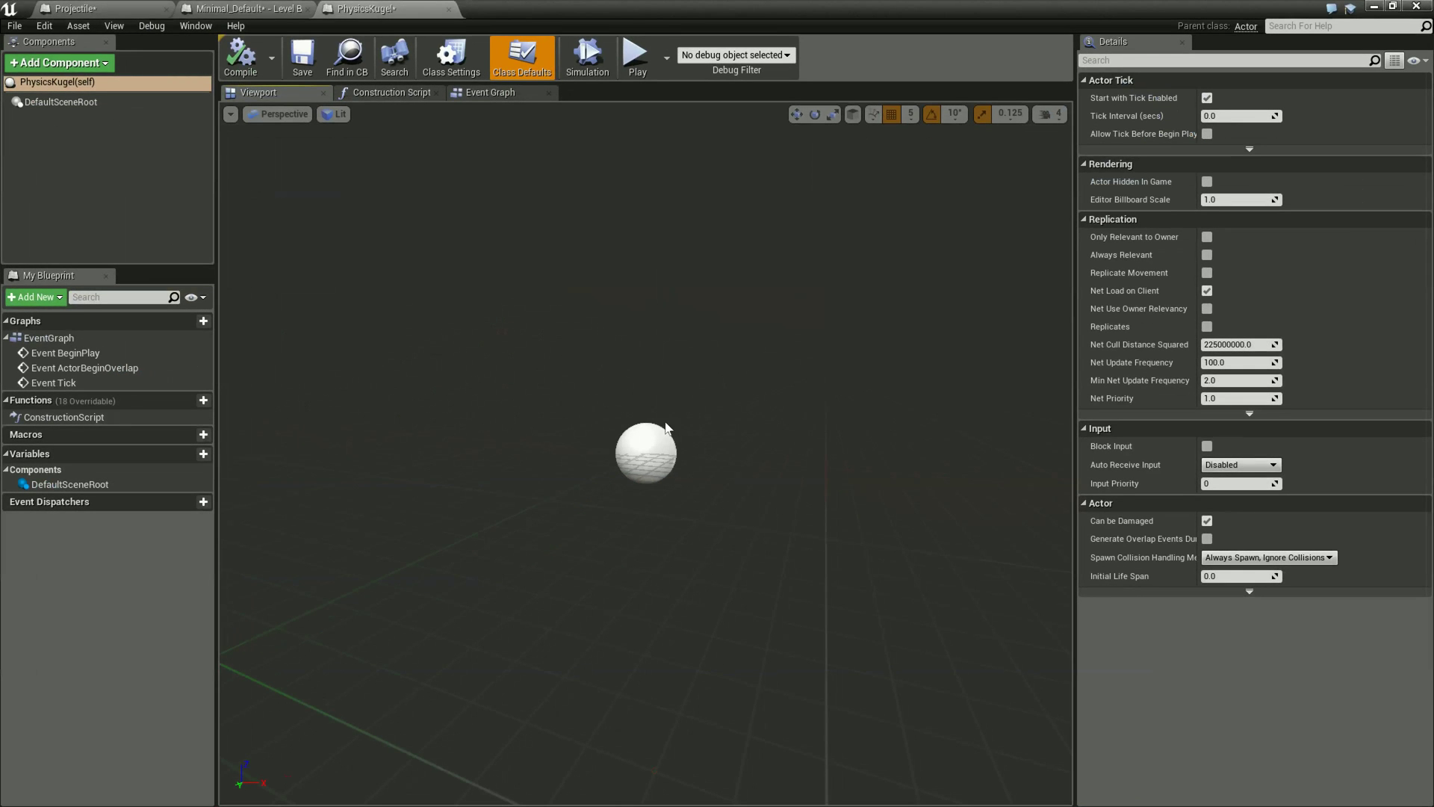
Add a Sphere component under DefaultSceneRoot and select it to show its Details
left_click(60, 63)
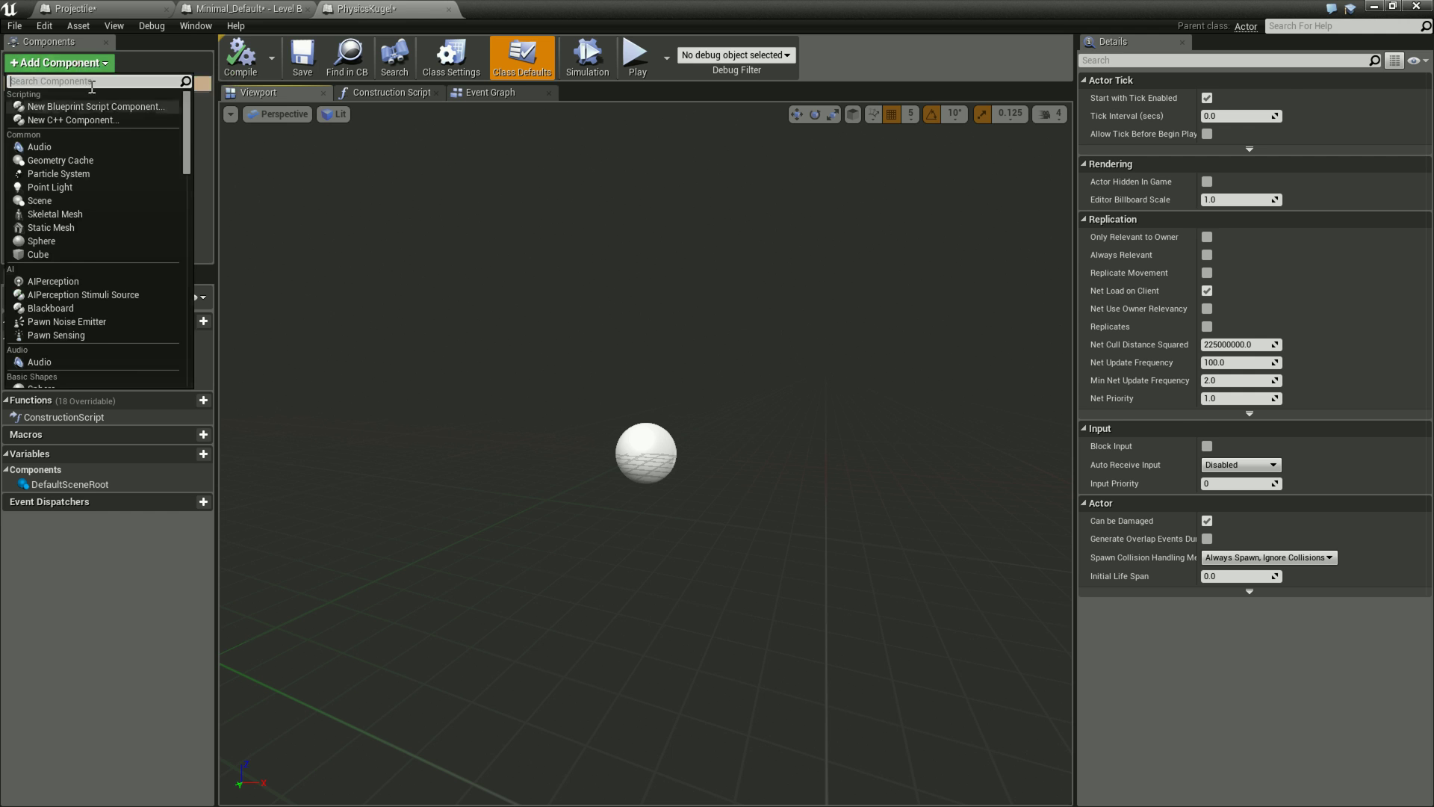
left_click(76, 241)
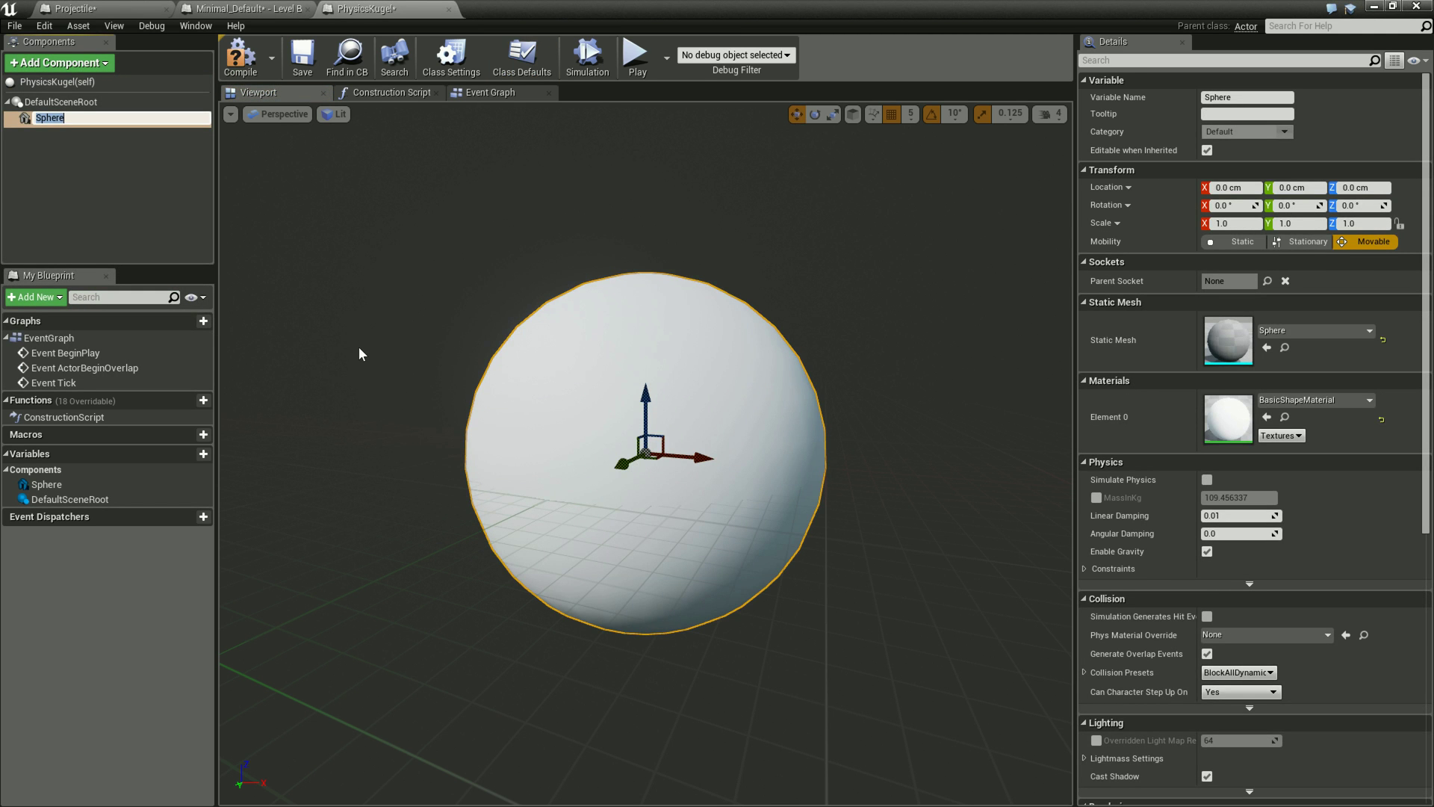
left_click(137, 196)
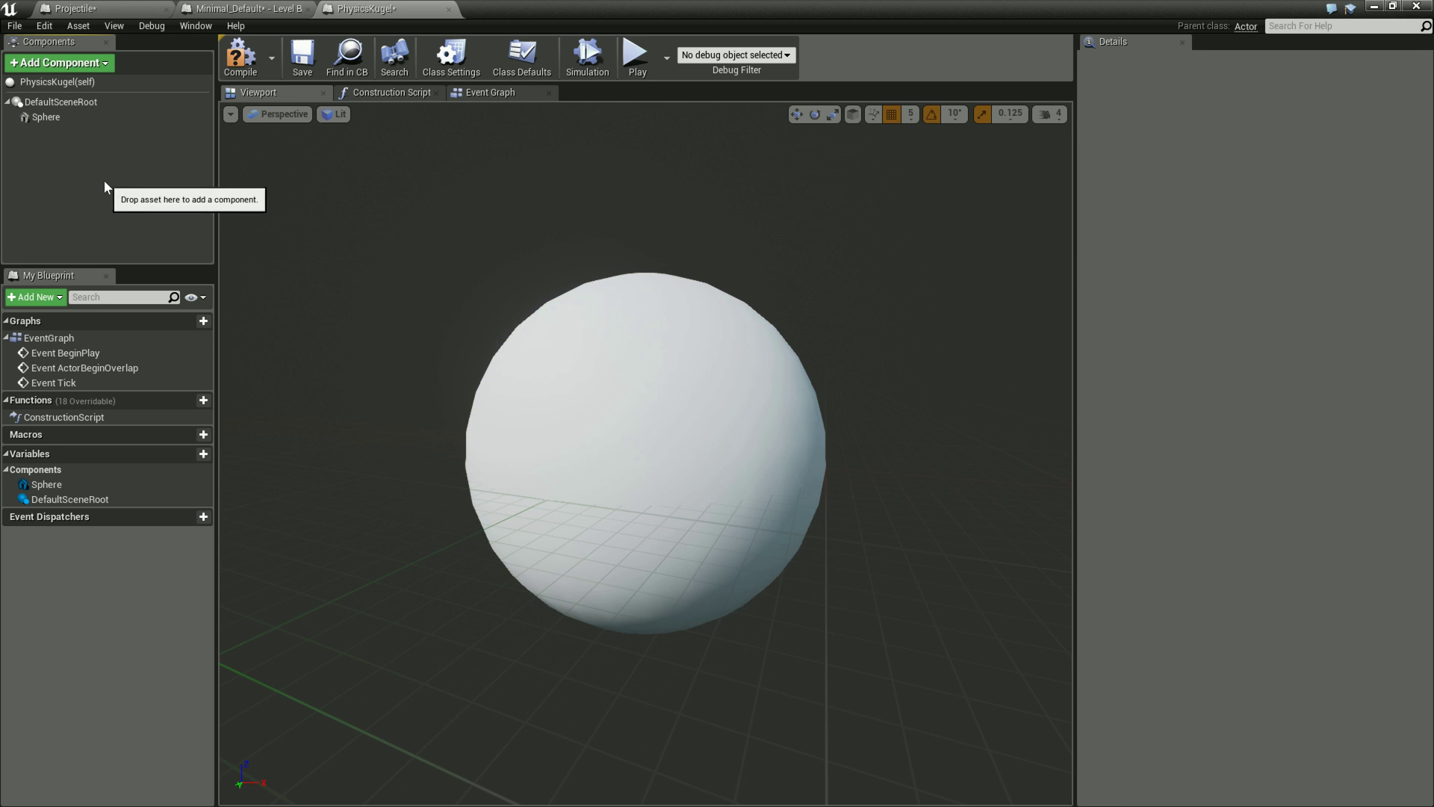
left_click(49, 118)
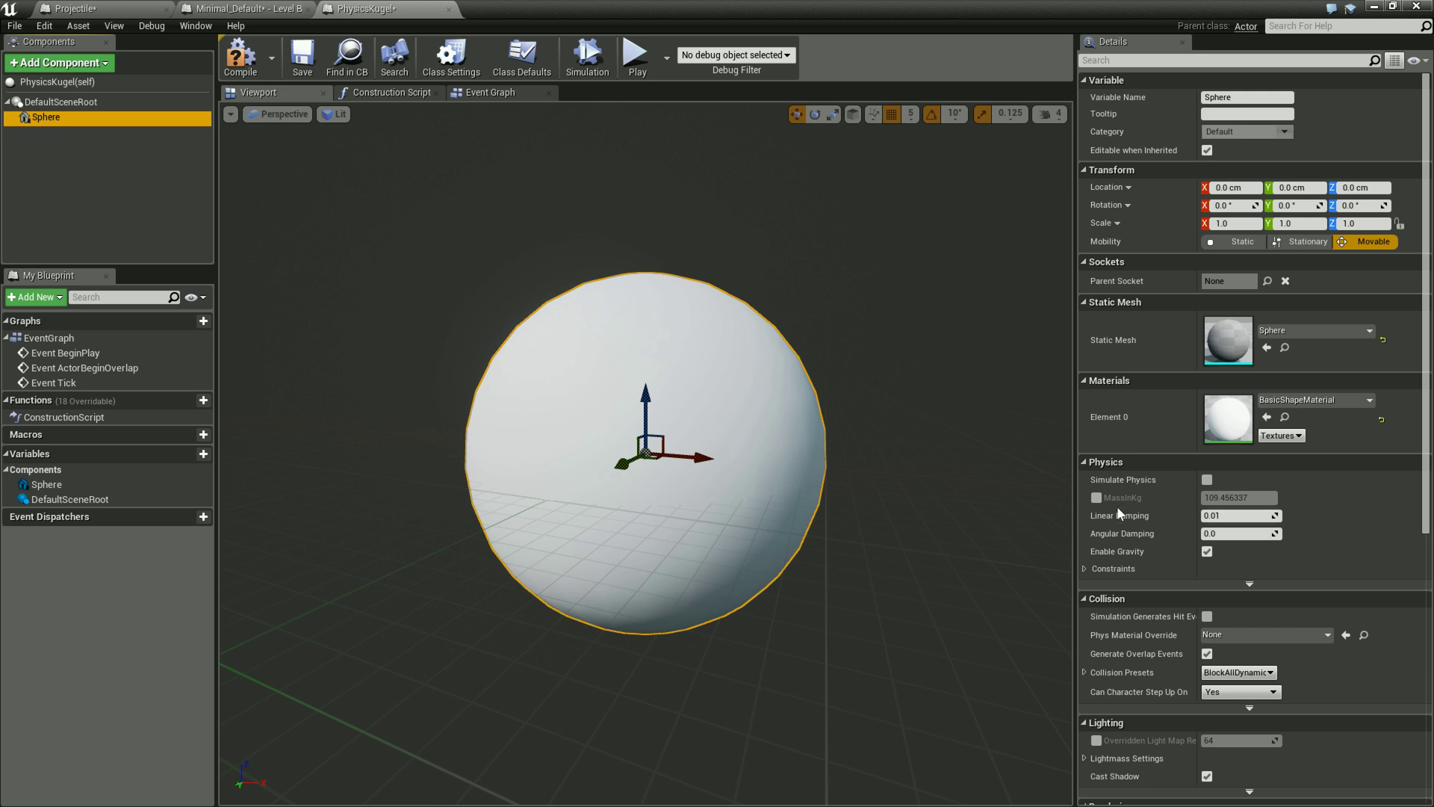
Apply the M_Brick_Cut_Stone material to the sphere and enable Simulate Physics
left_click(1307, 401)
scroll(1319, 642, "down", 1)
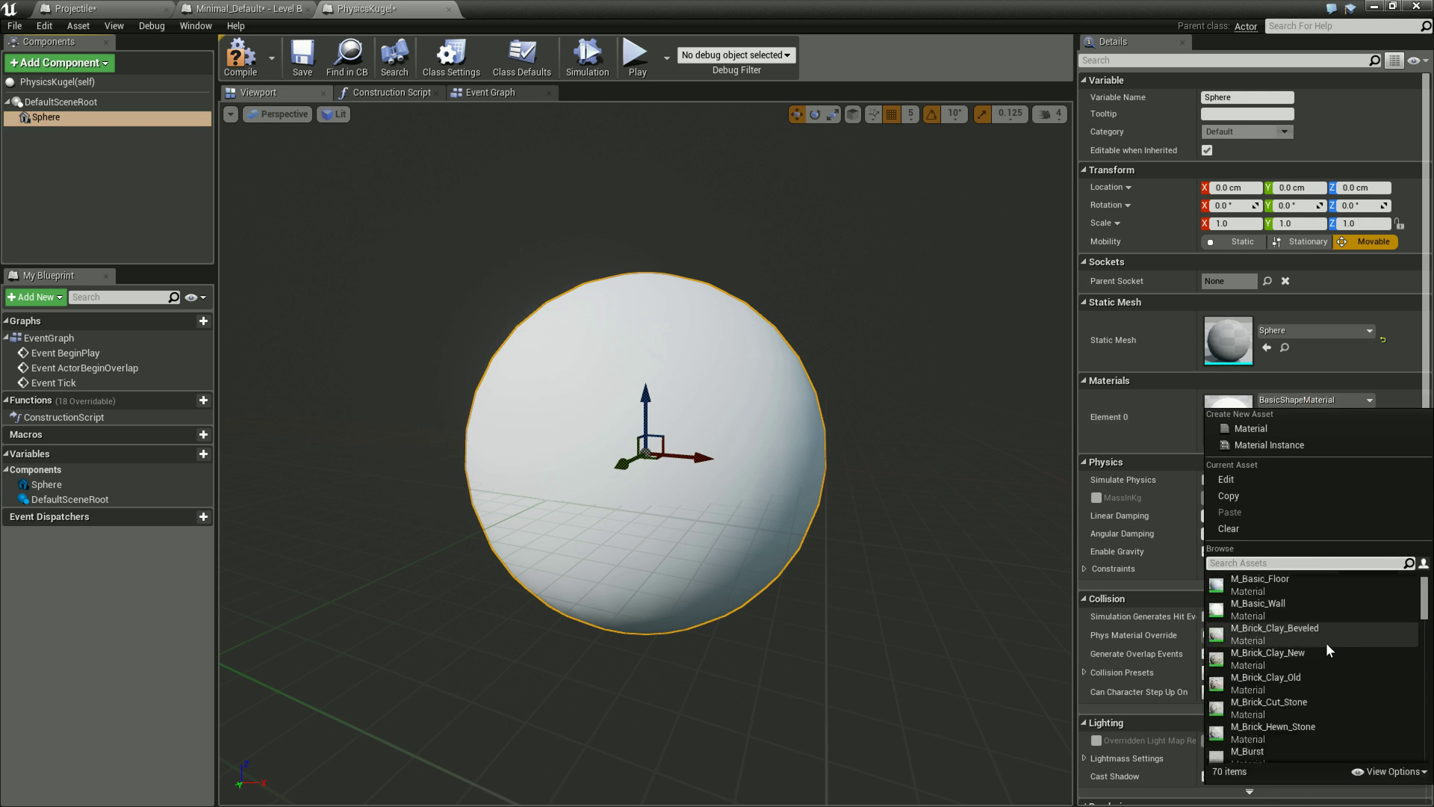
left_click(1319, 700)
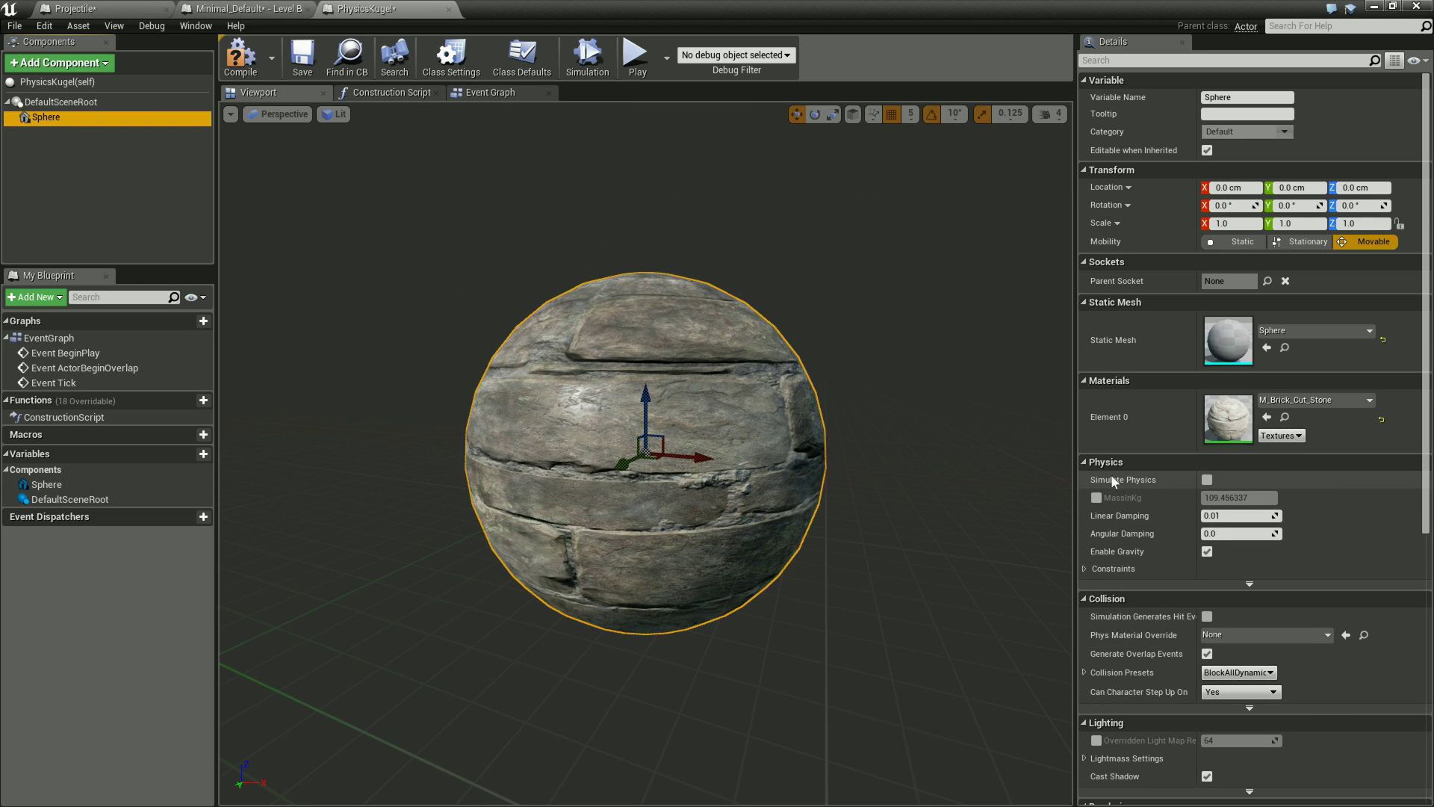
left_click(1207, 479)
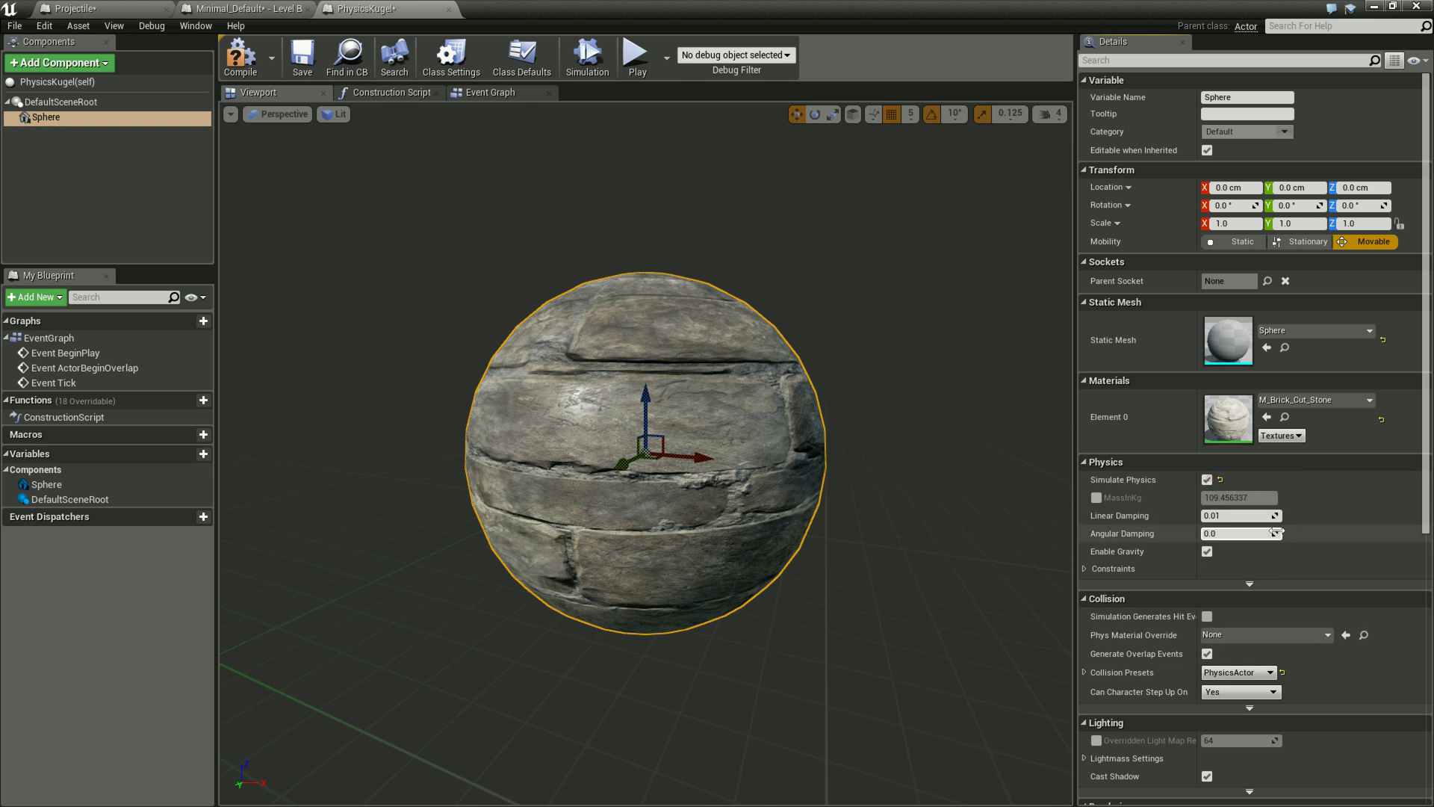
Toggle the MassInKg override, try squashing the sphere and undo it, then override mass again
left_click(1096, 498)
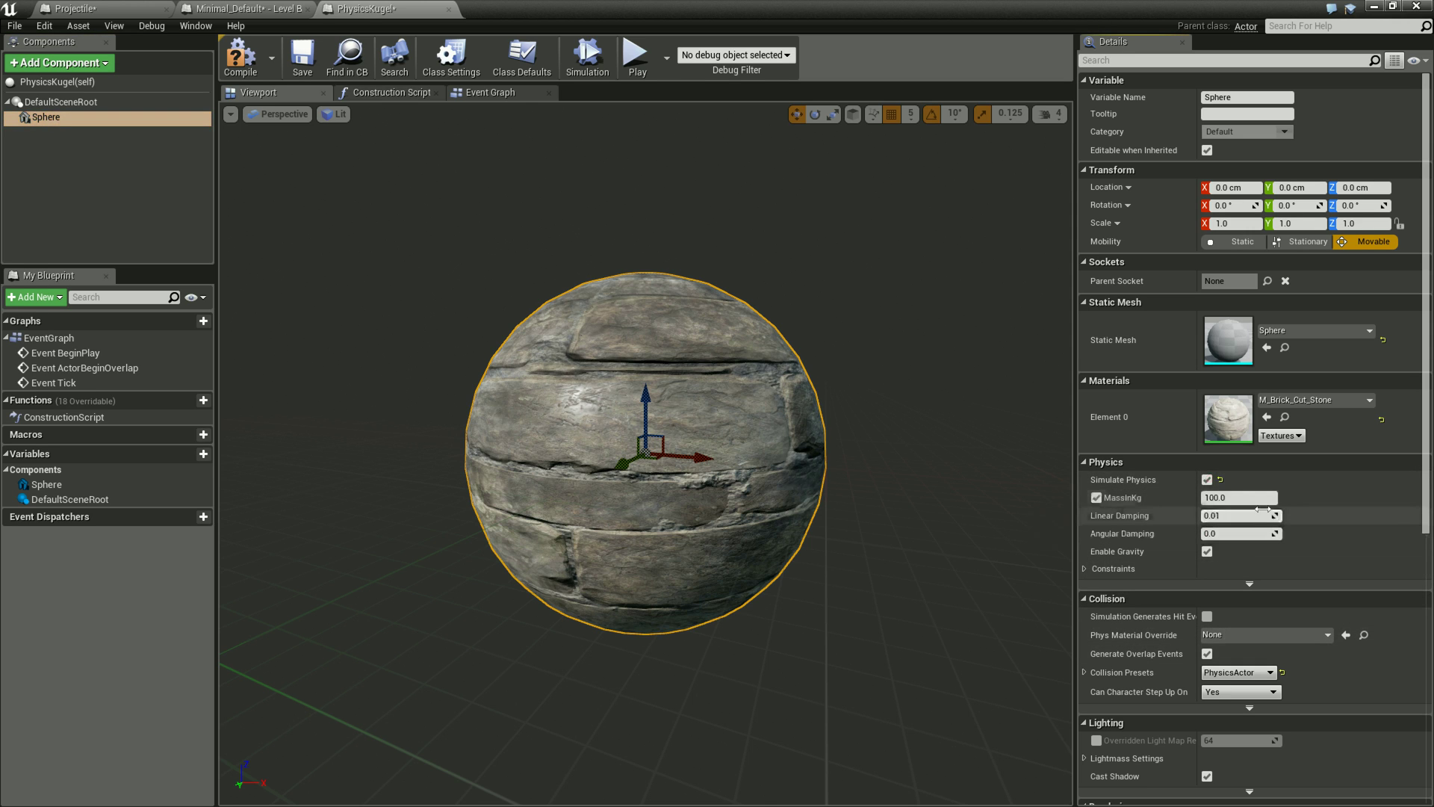
left_click(1095, 497)
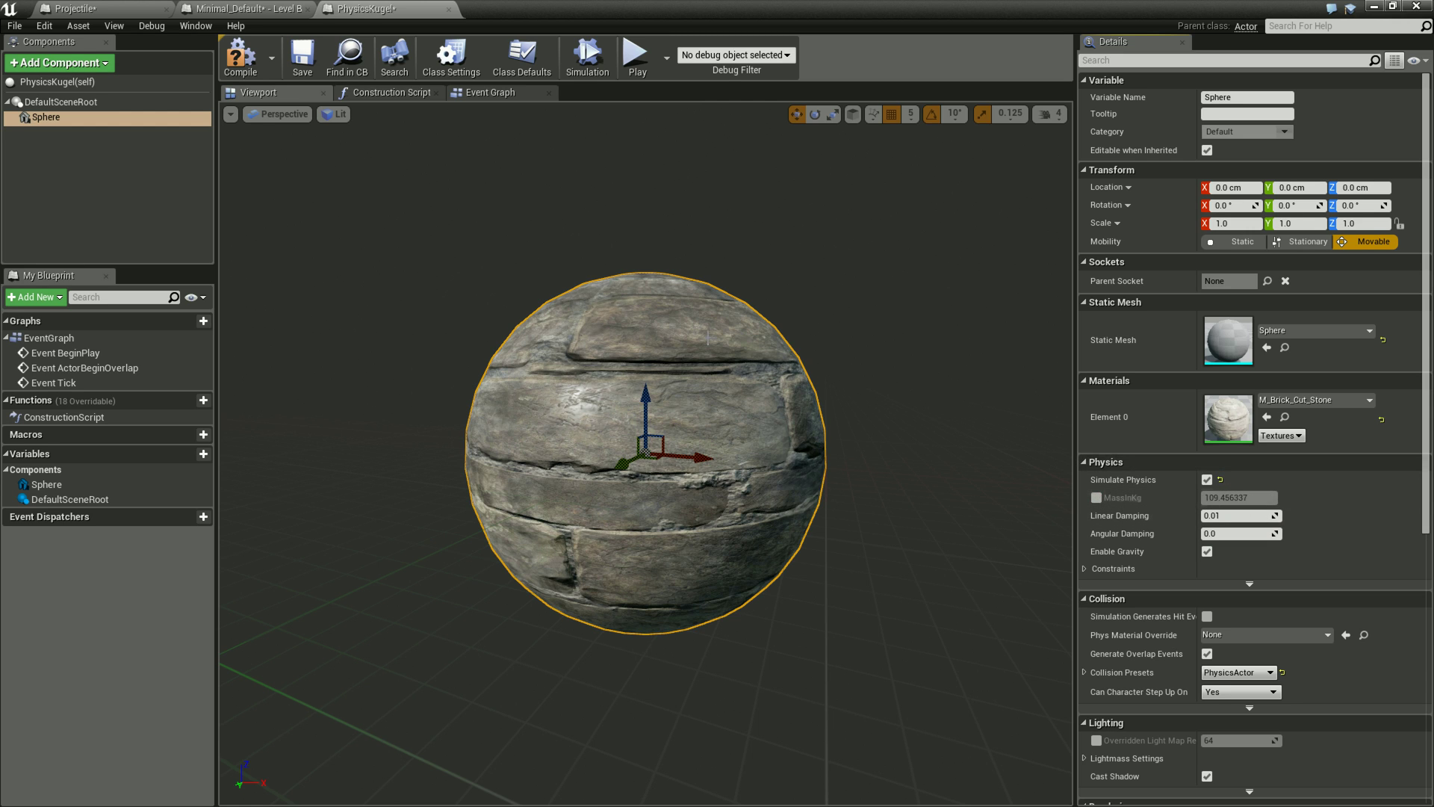
key("r")
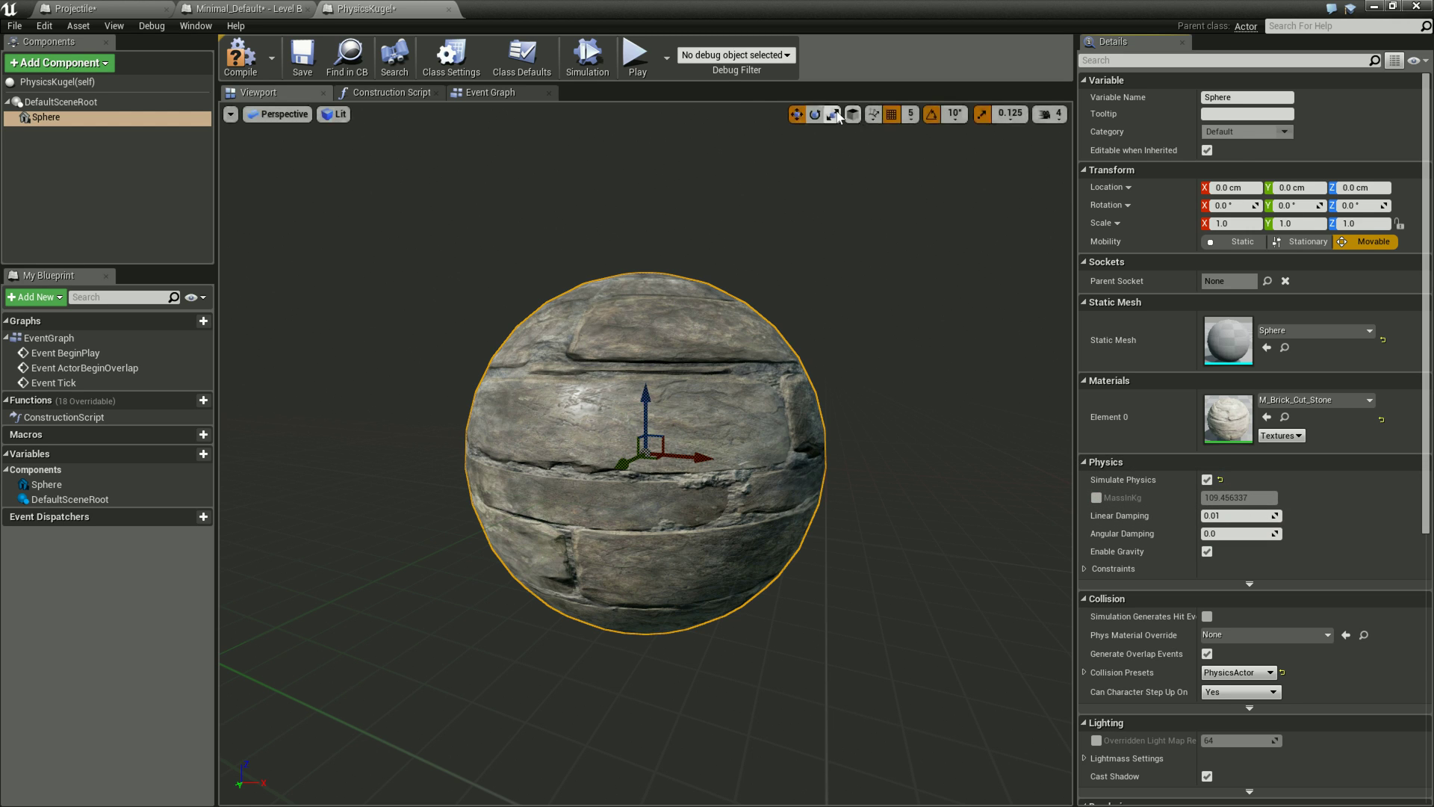
mouse_move(646, 396)
left_mouse_down()
mouse_move(646, 458)
mouse_move(650, 404)
left_mouse_up()
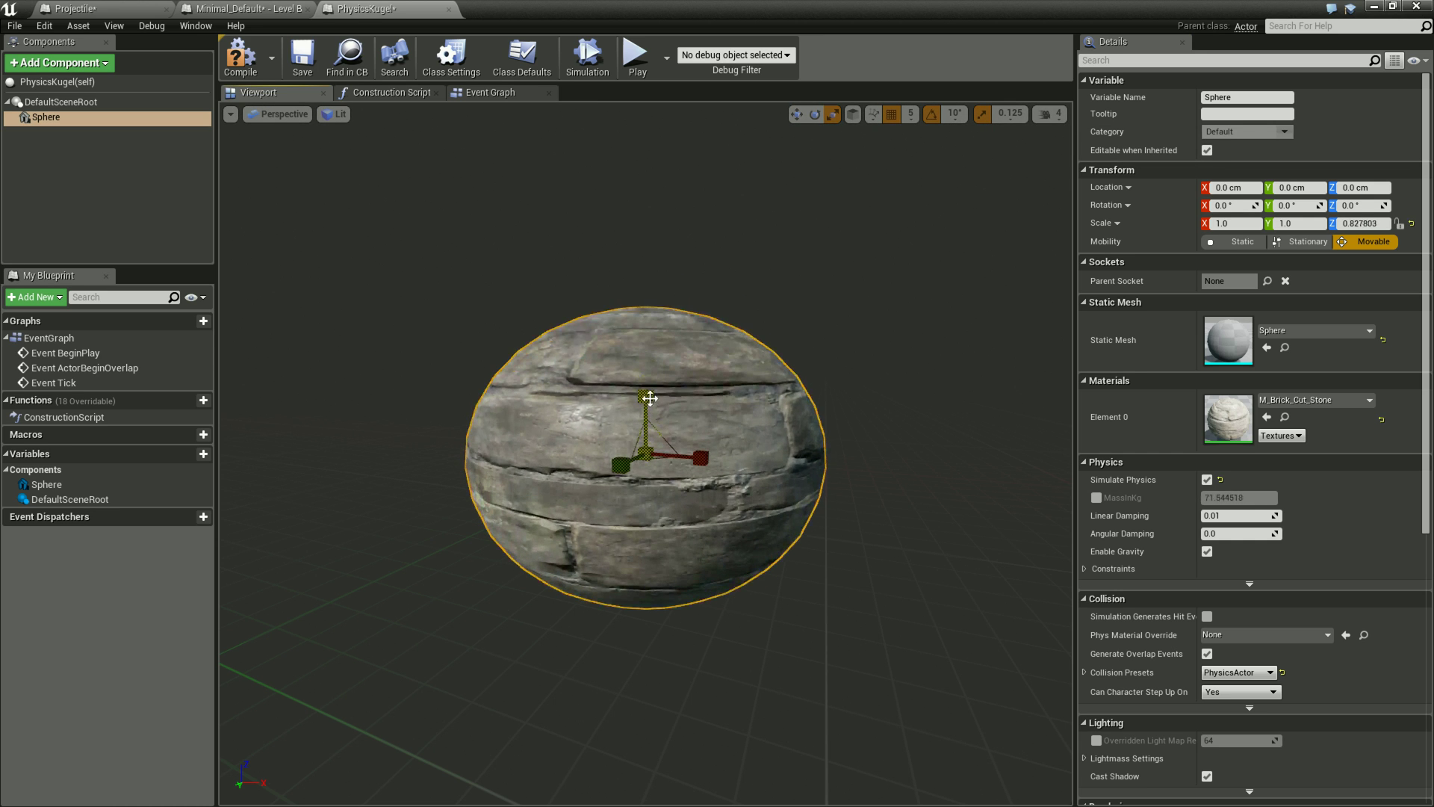
key("ctrl+z")
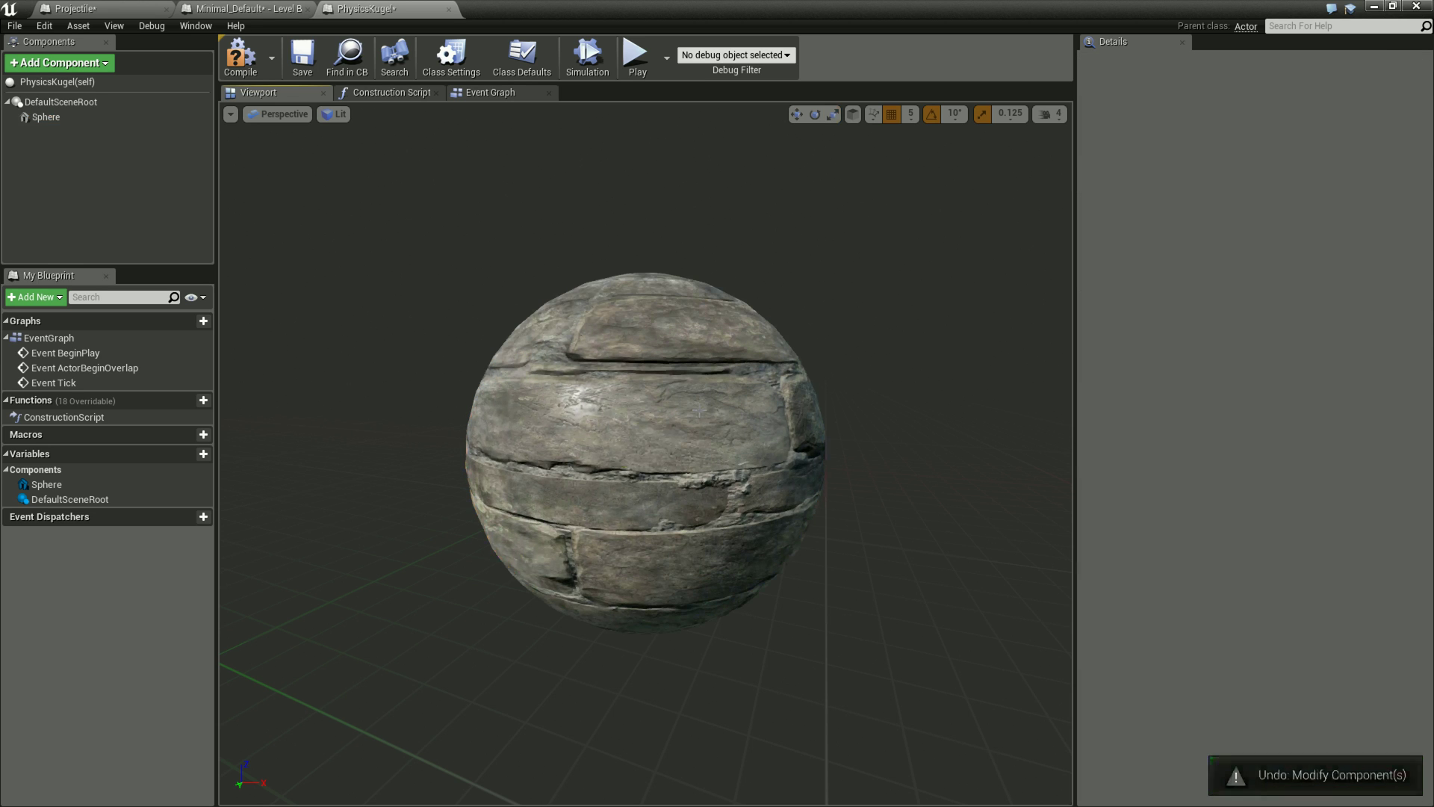
left_click(87, 121)
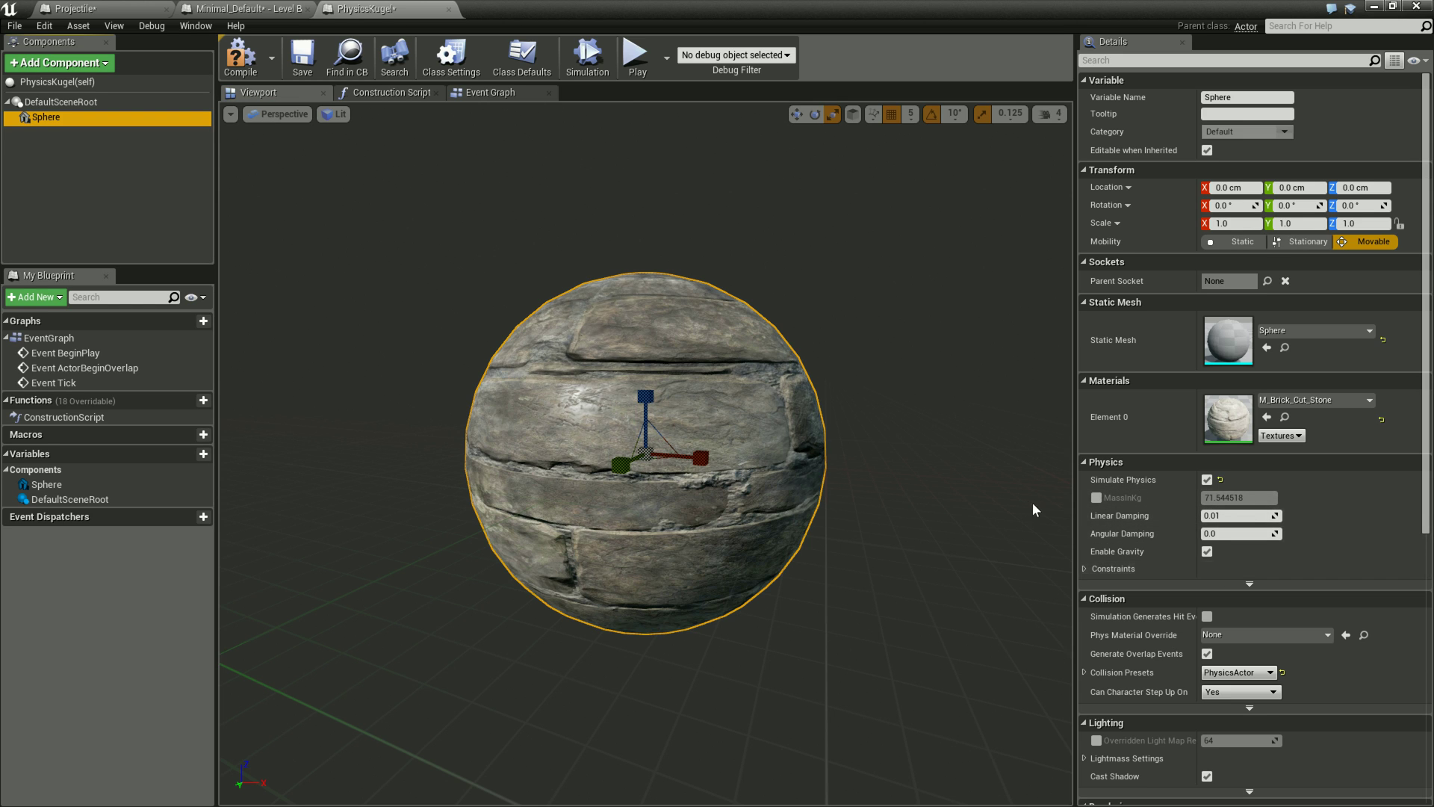
left_click(1096, 497)
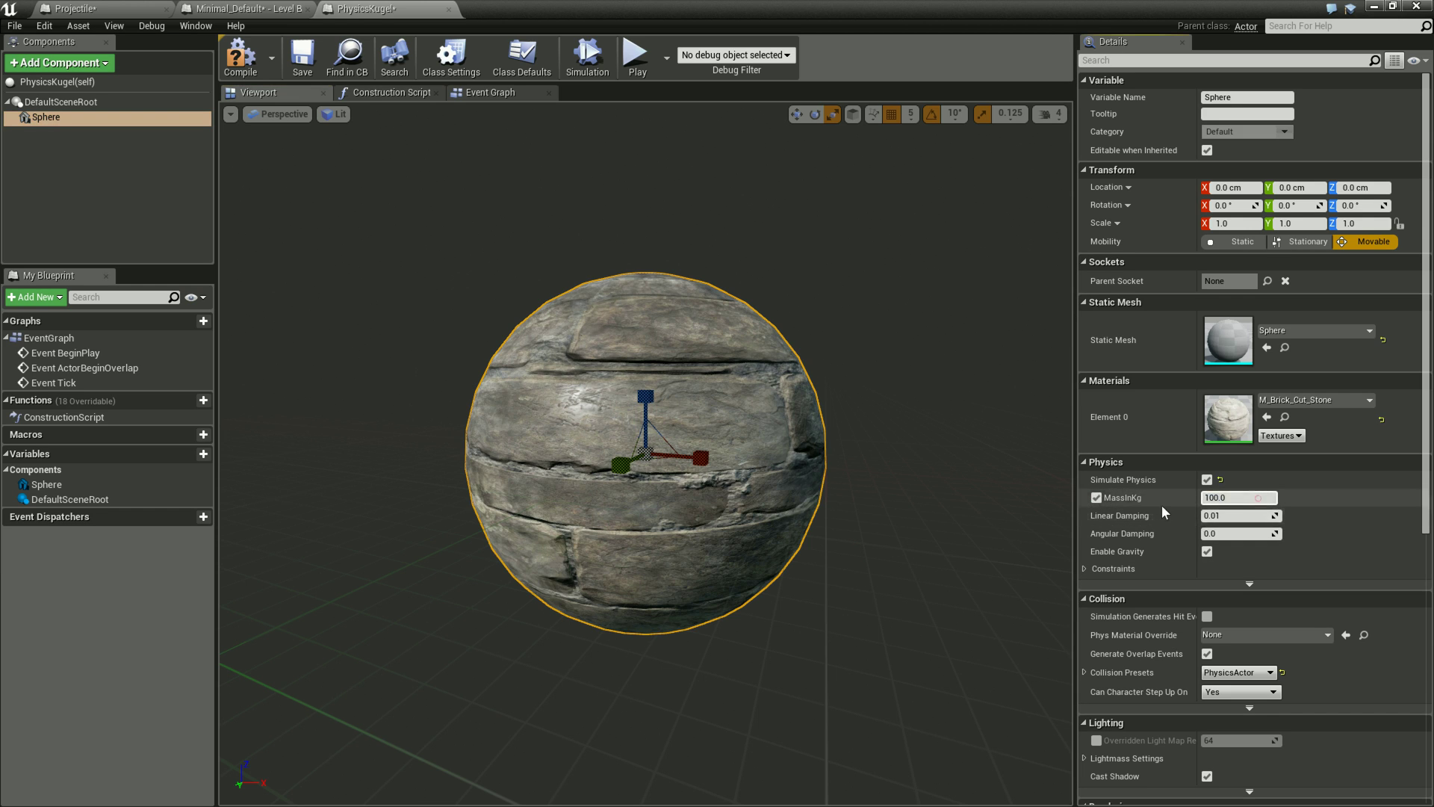
Turn the mass override back off and expand the advanced Physics options
type("0")
key("BackSpace")
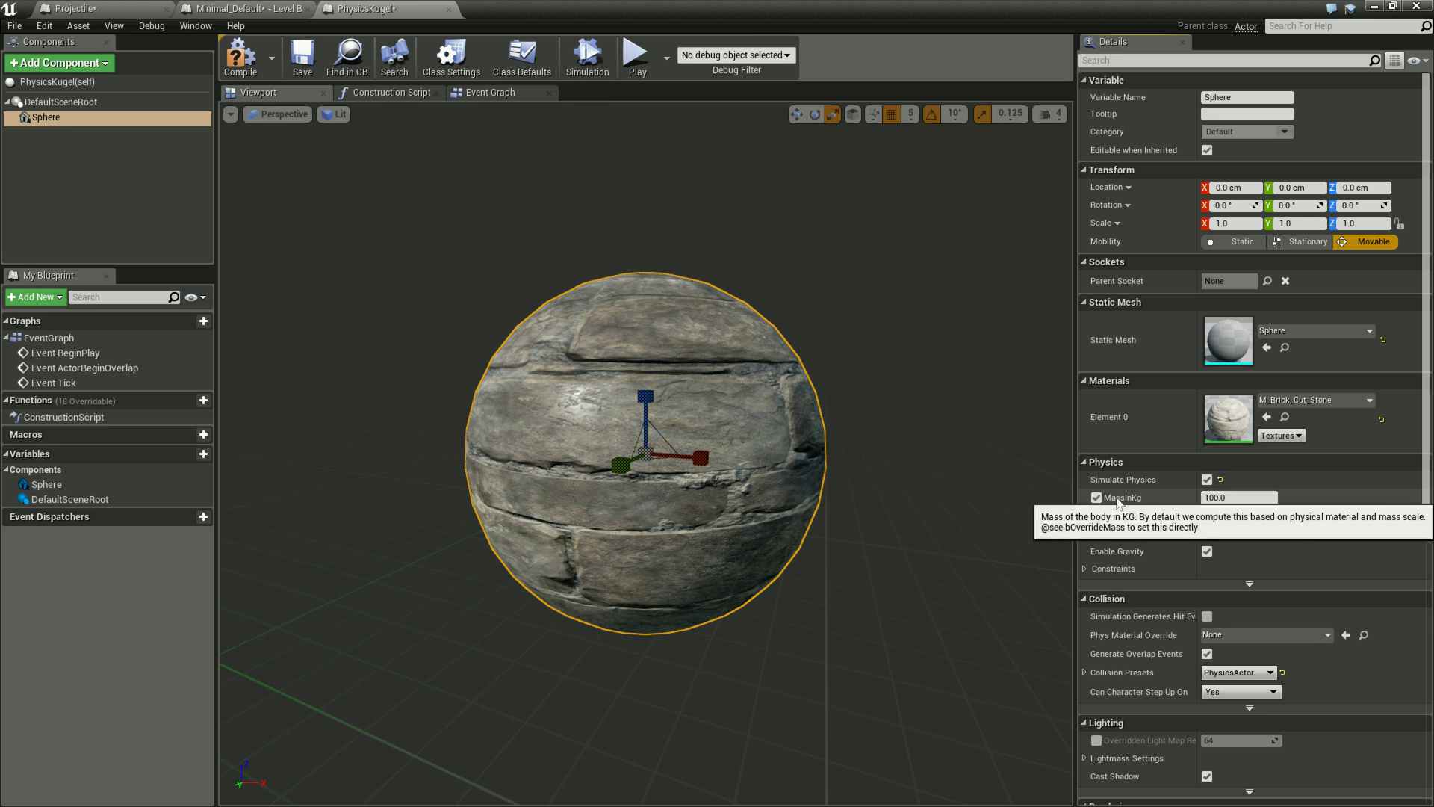
left_click(1096, 498)
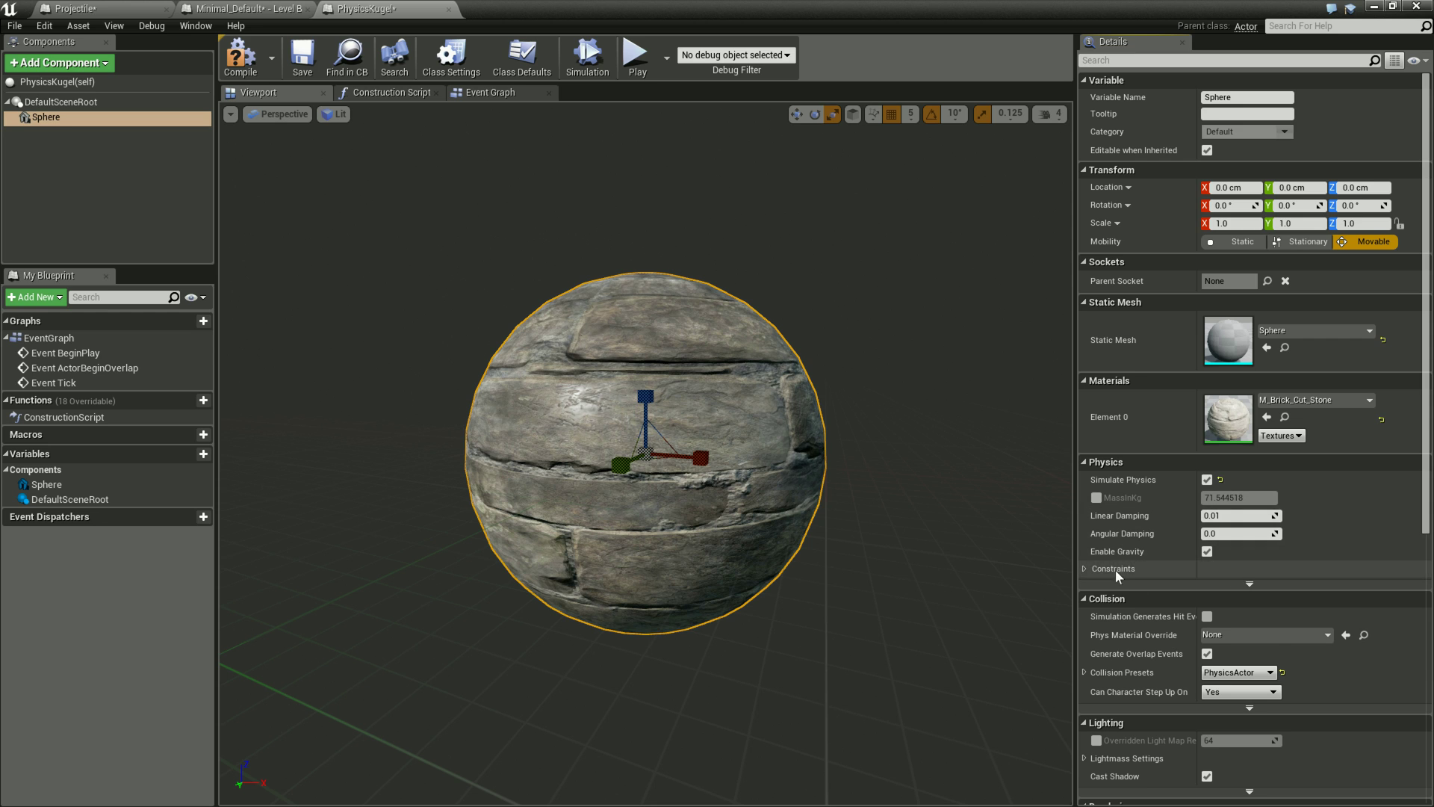
left_click(1249, 583)
scroll(1337, 512, "down", 3)
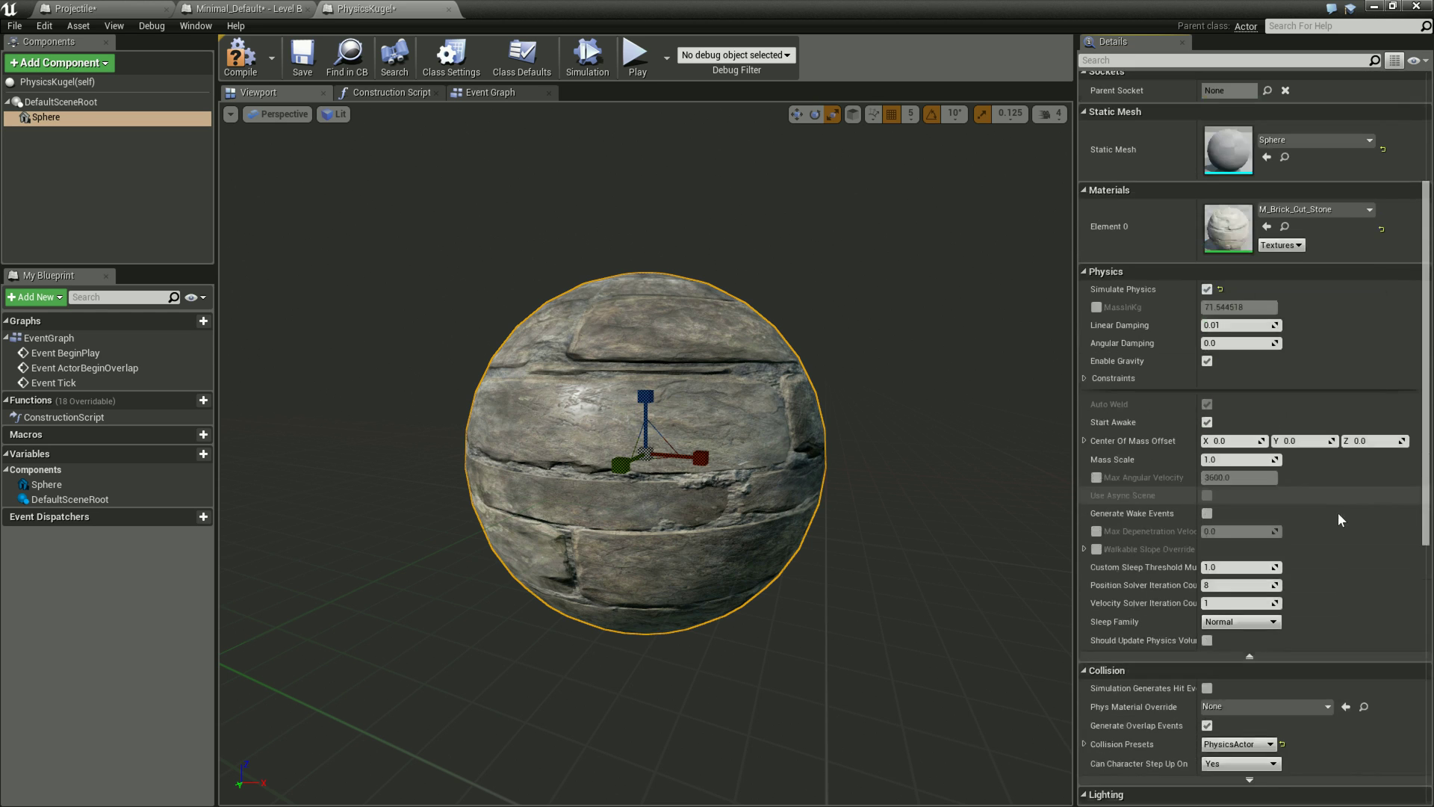
scroll(1332, 487, "down", 1)
scroll(1315, 548, "down", 2)
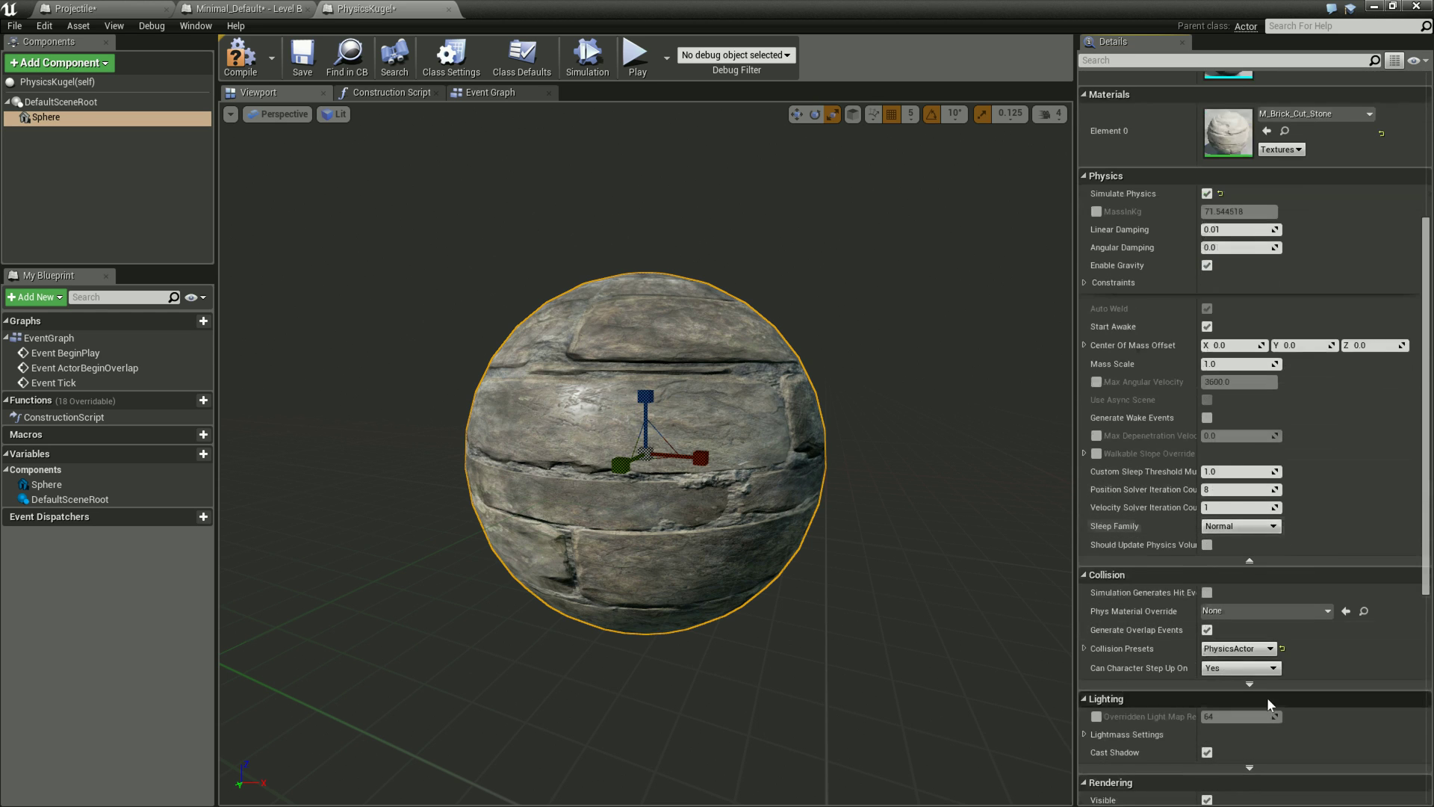
scroll(1337, 517, "up", 2)
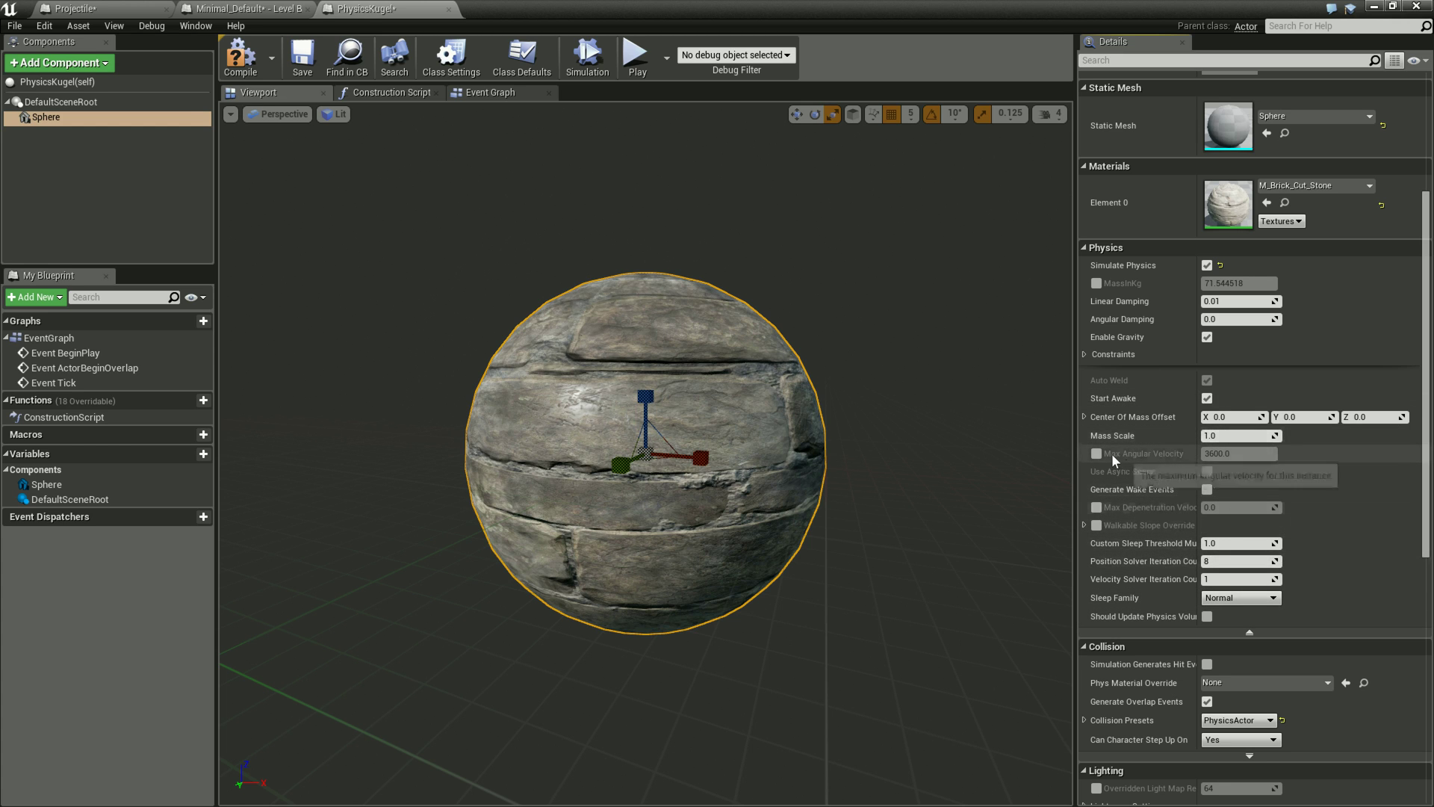
Drag Mass Scale upward, then reset it to 1.0
left_click_drag(1210, 437, 1248, 445)
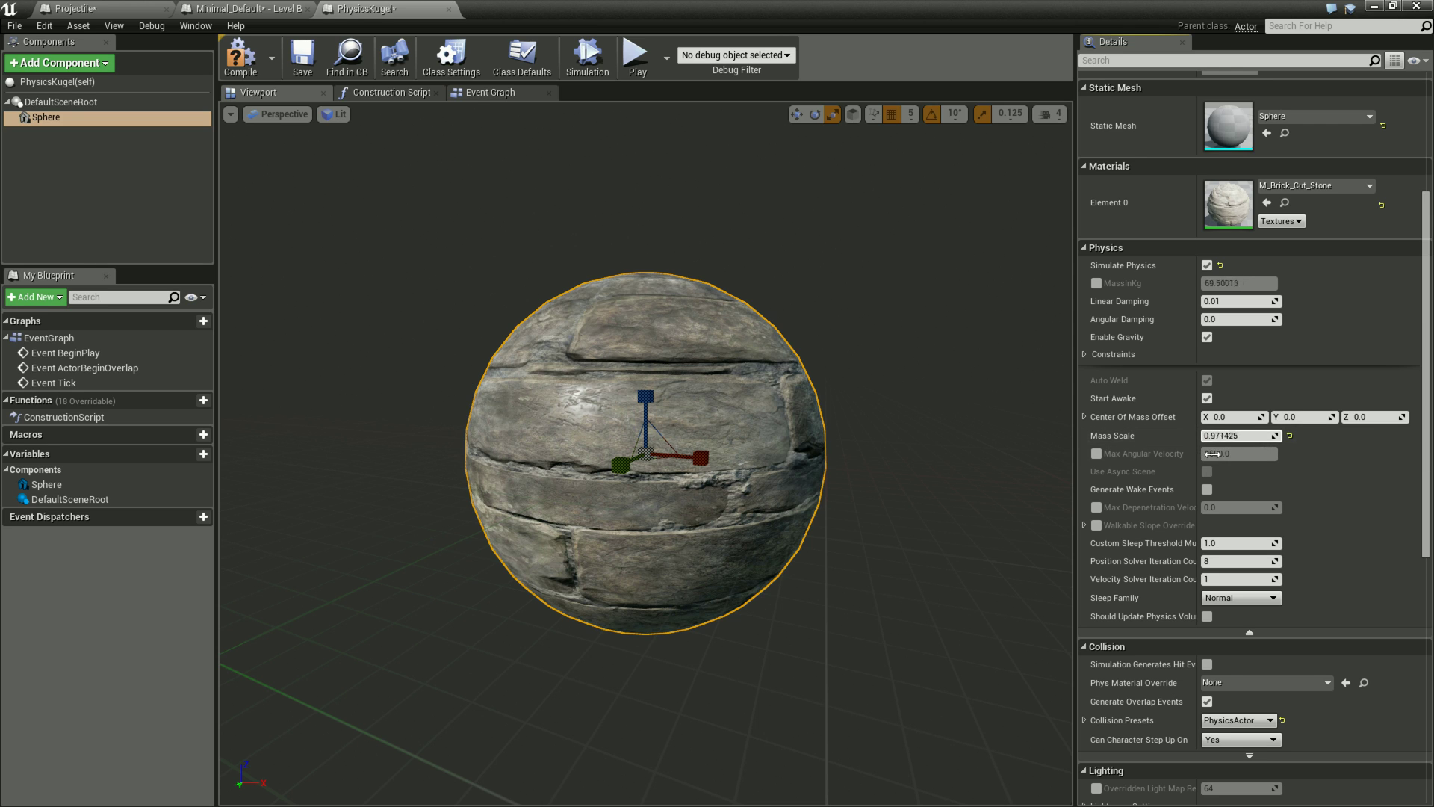
left_click(1211, 437)
type("1")
key("Return")
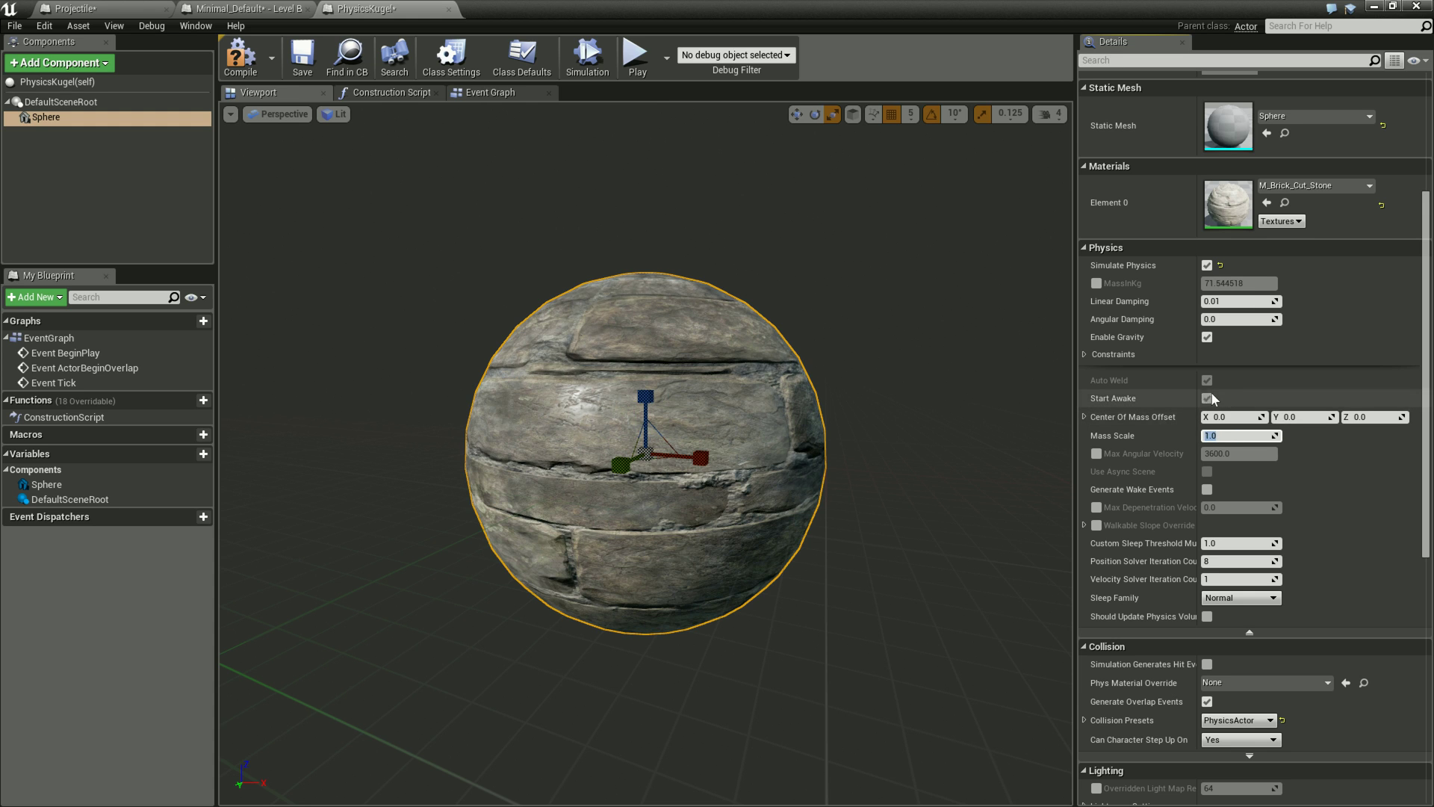
scroll(1122, 363, "up", 3)
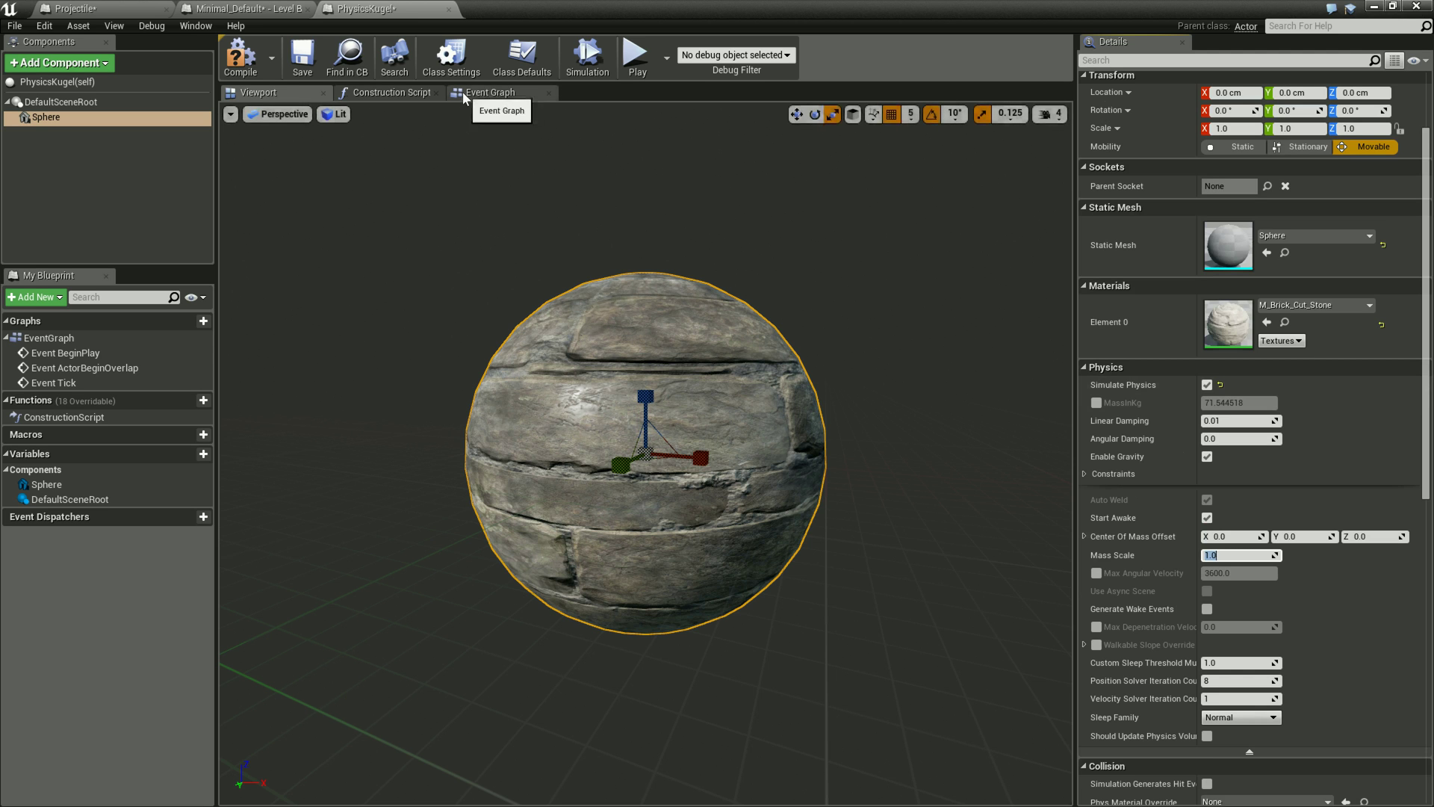
Save all, view the PhysicsKugel stone sphere, and glance at the Projectile graph
key("ctrl+shift+s")
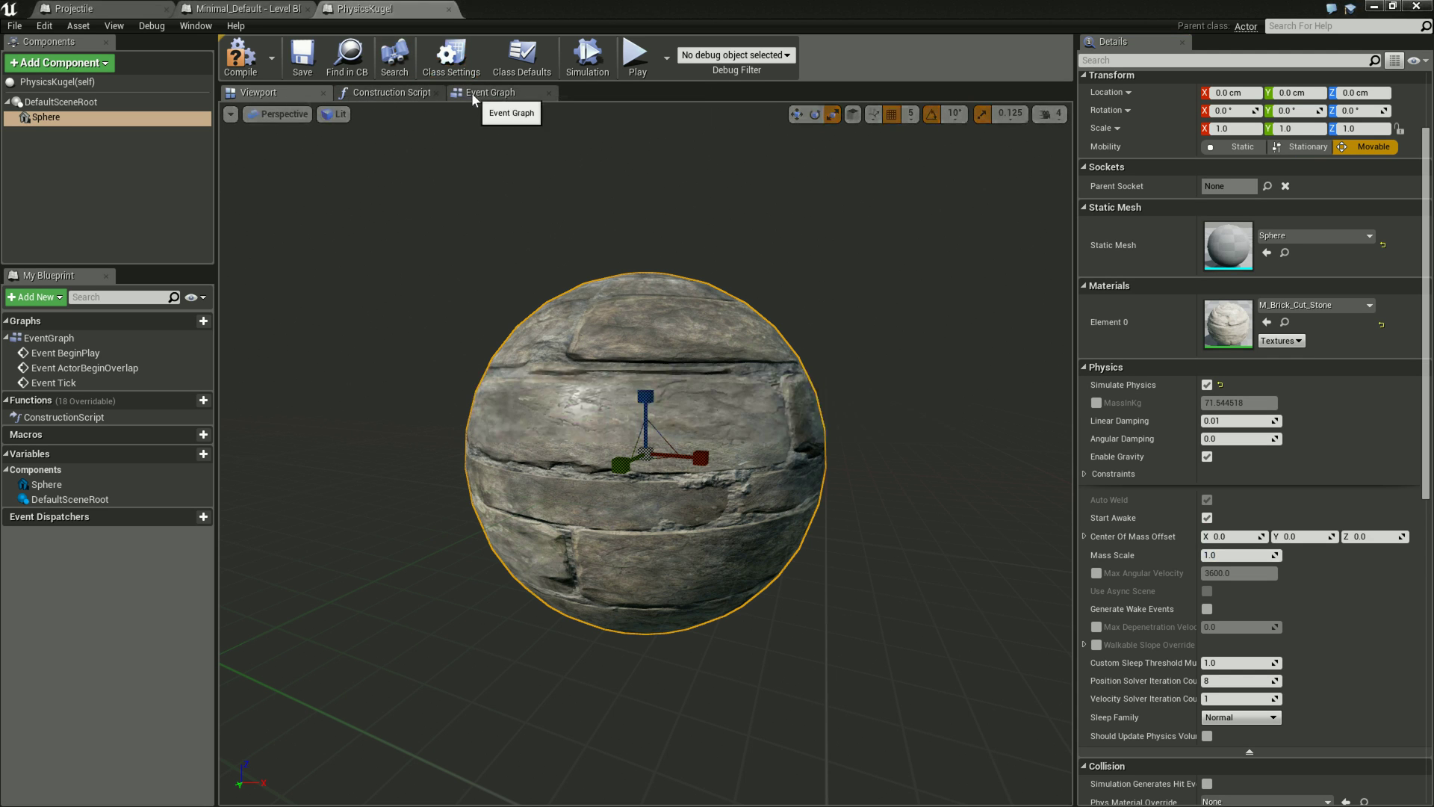
left_click(473, 94)
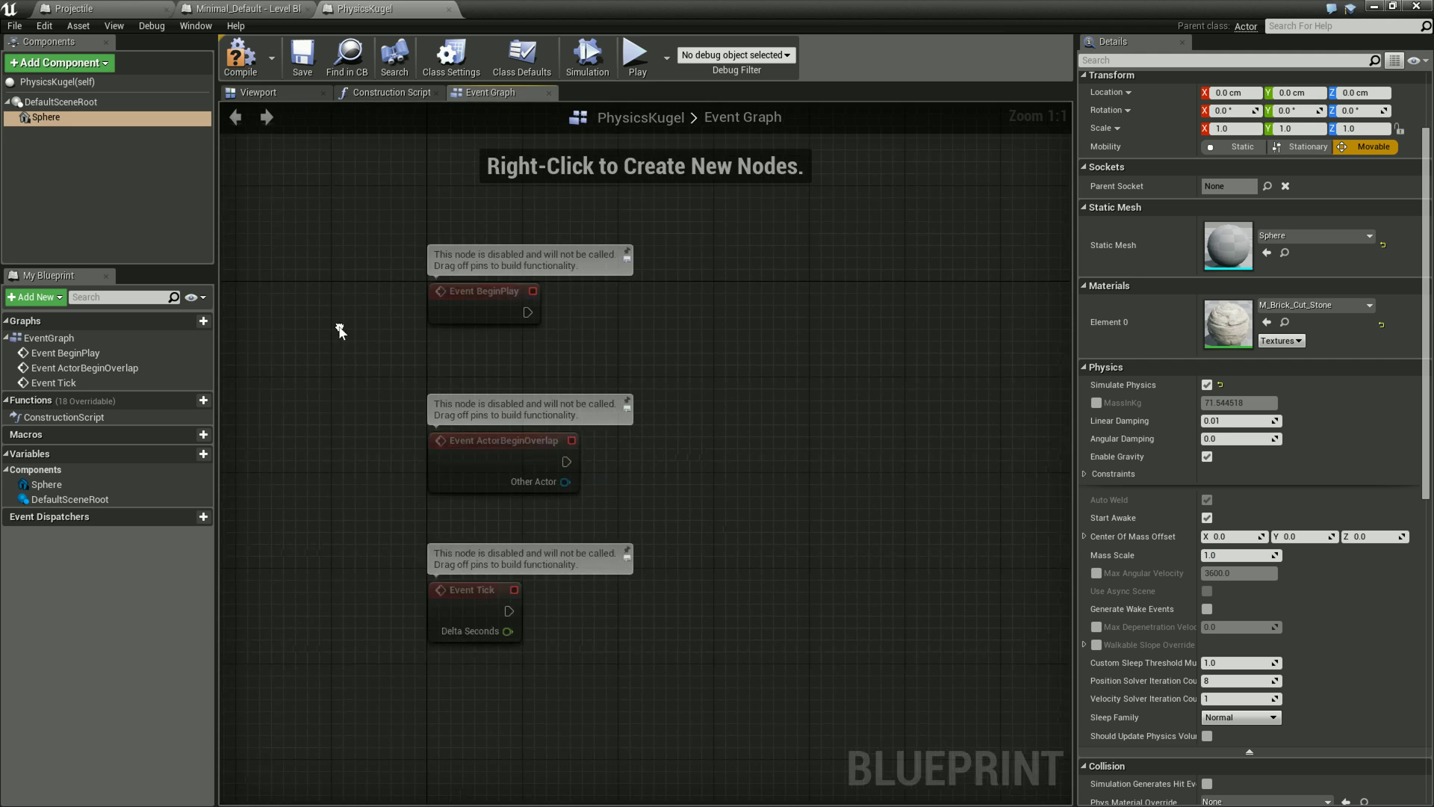
left_click(273, 96)
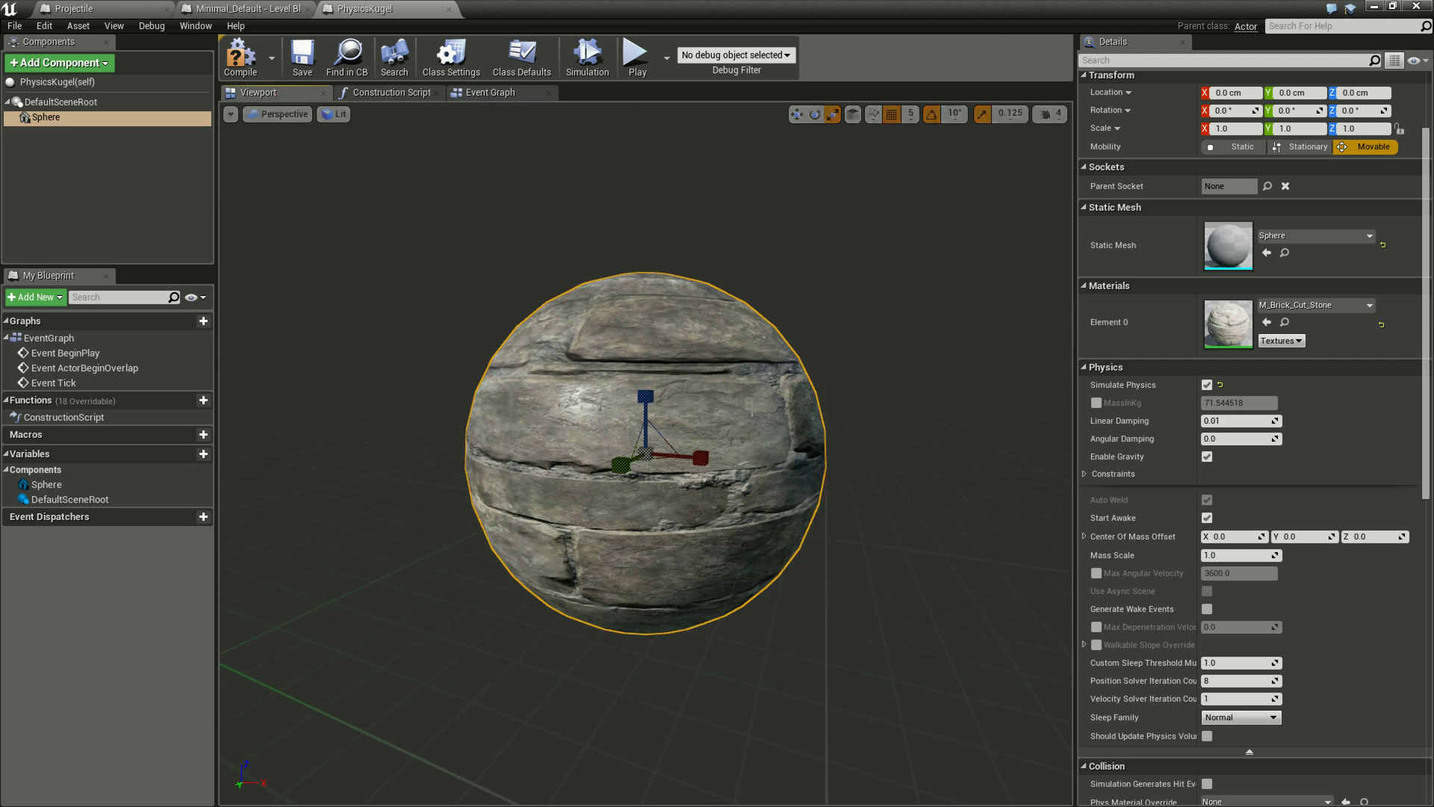
left_click(104, 8)
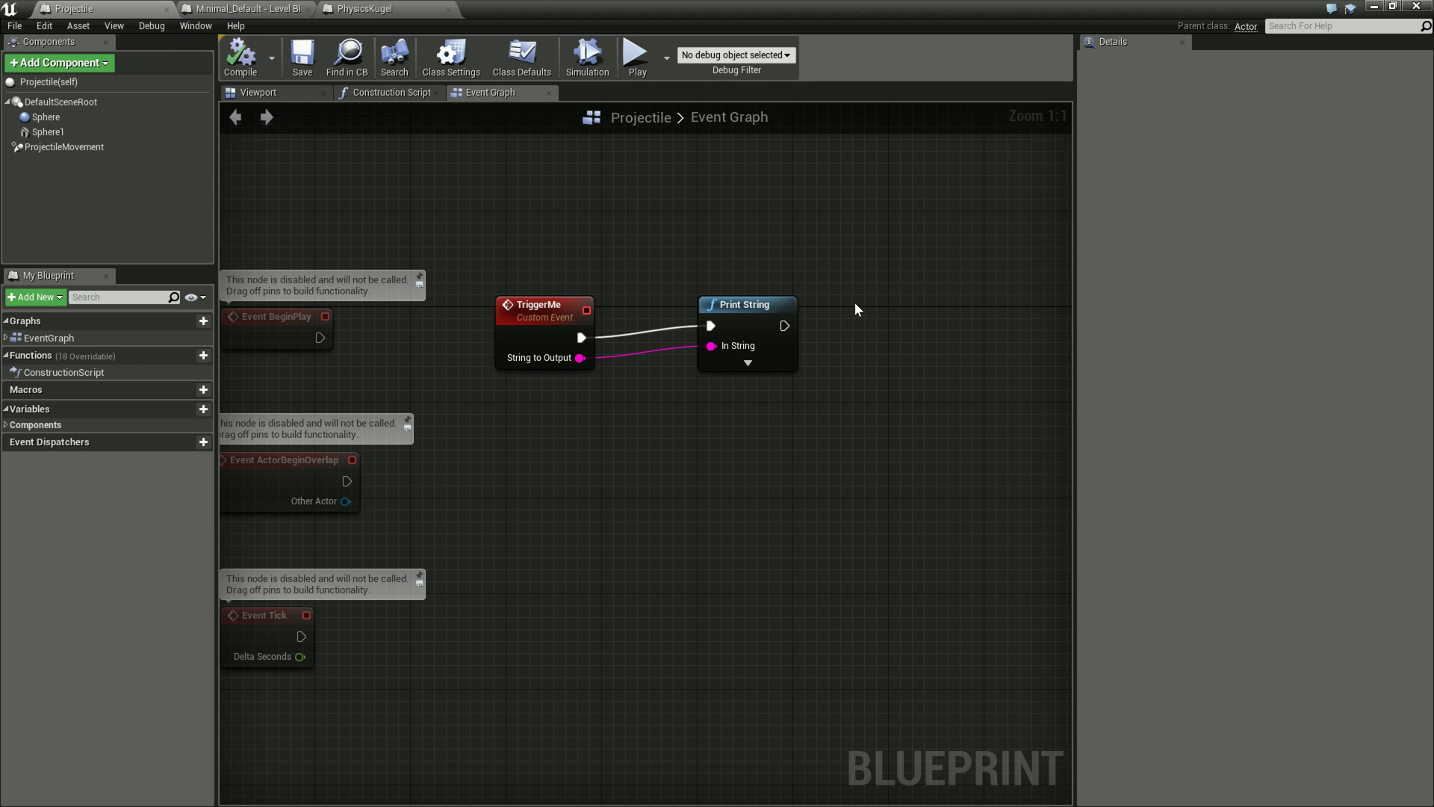
right_click_drag(854, 313, 816, 309)
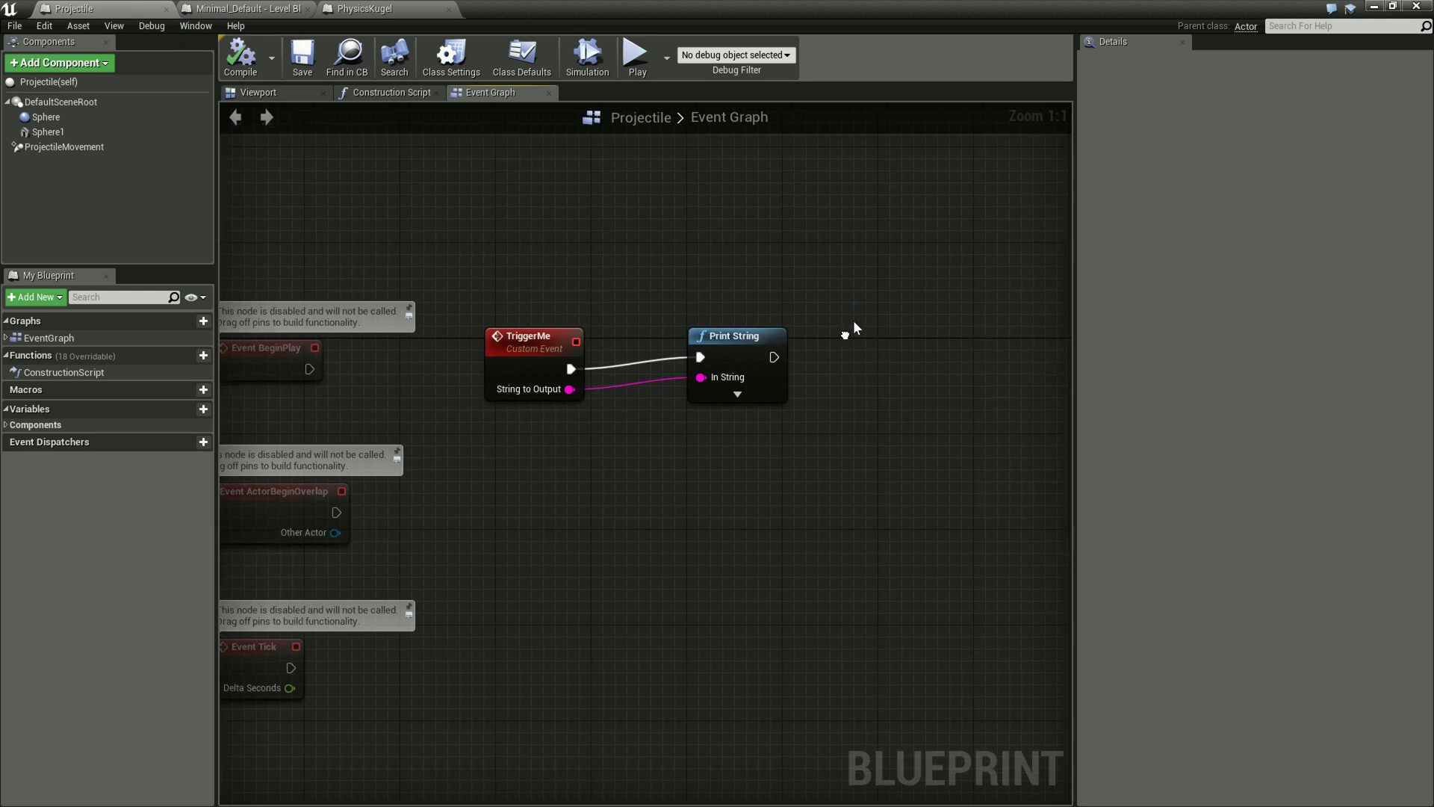
Inspect the Trigger Me call in the level blueprint, then return to Projectile
left_click(366, 9)
left_click(226, 8)
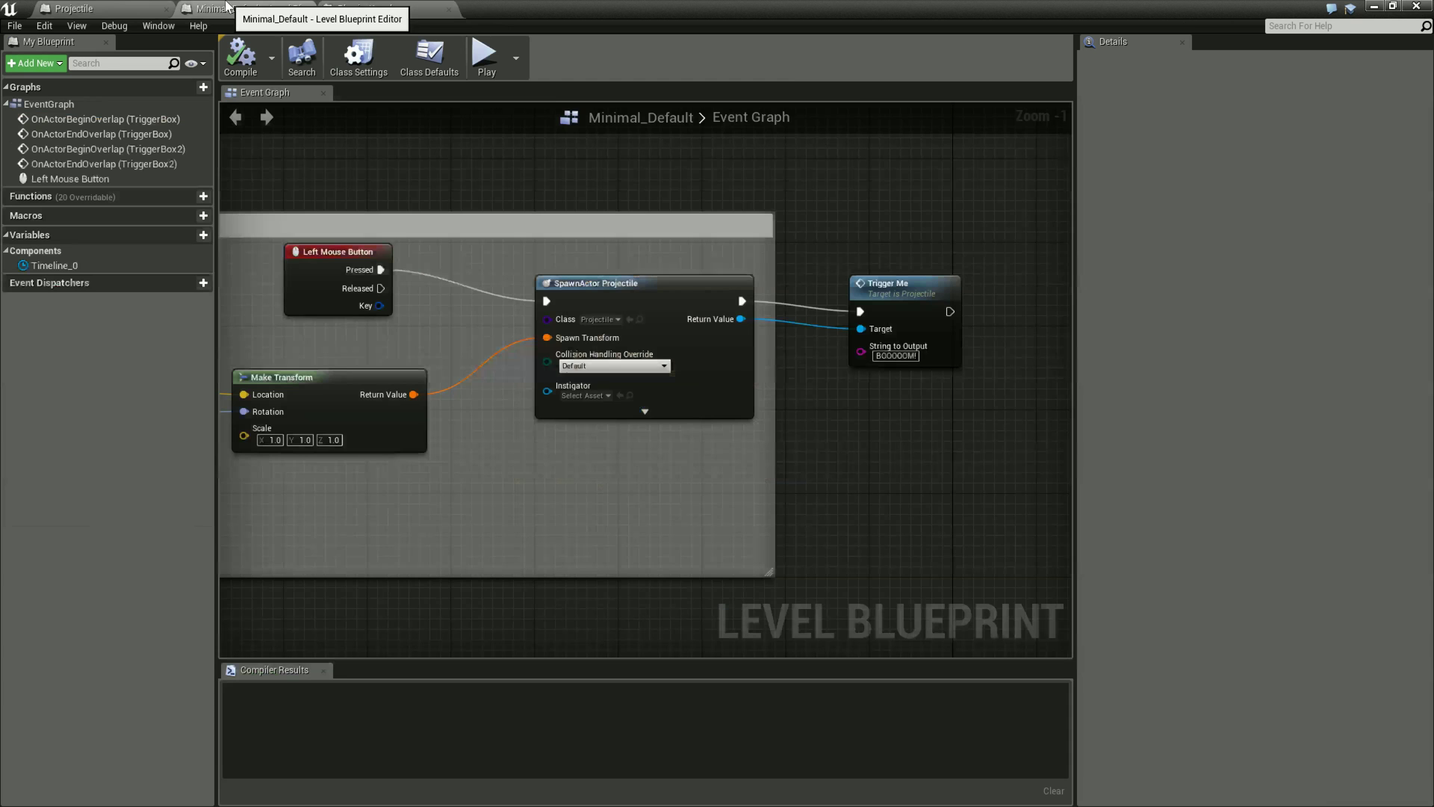
right_click_drag(867, 475, 695, 453)
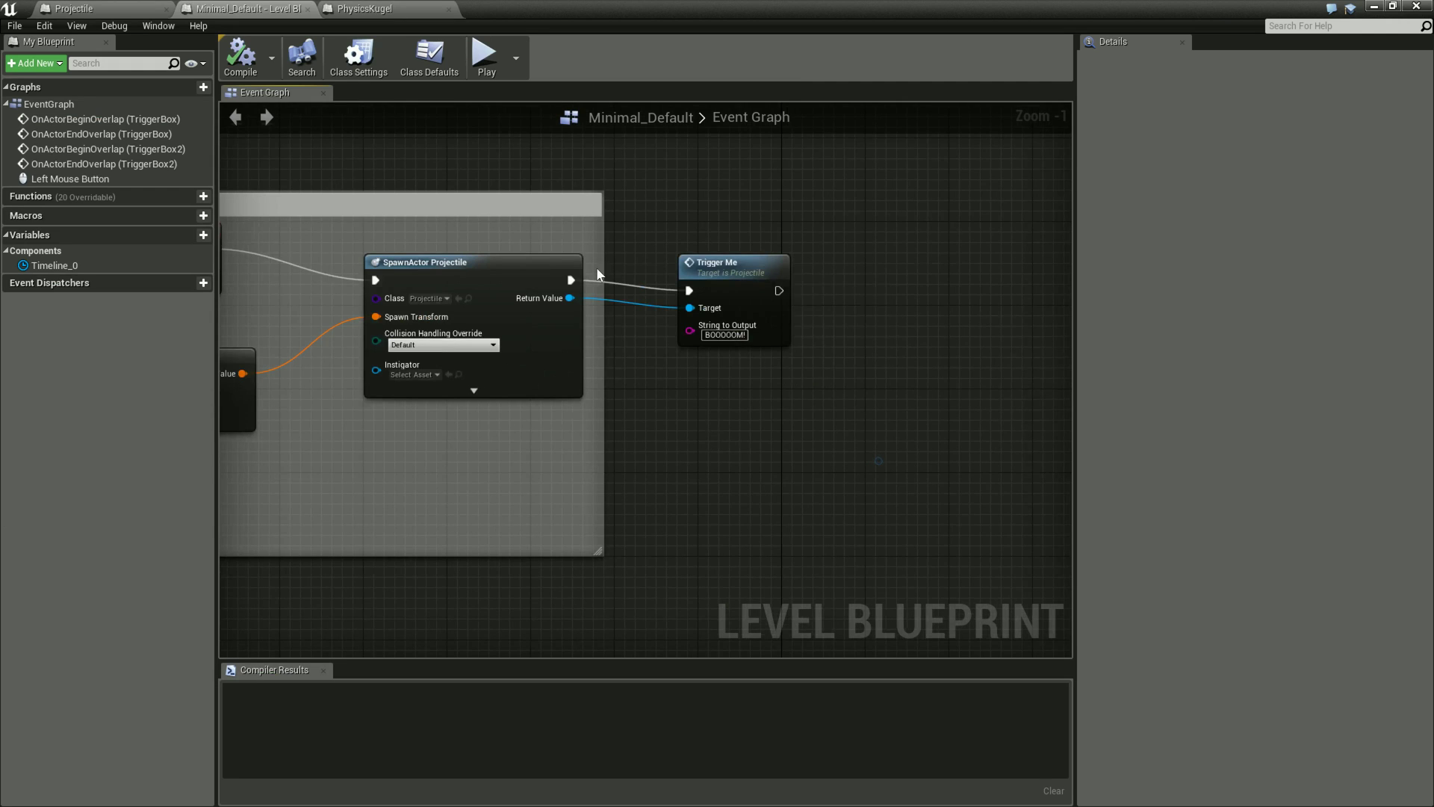
left_click(755, 275)
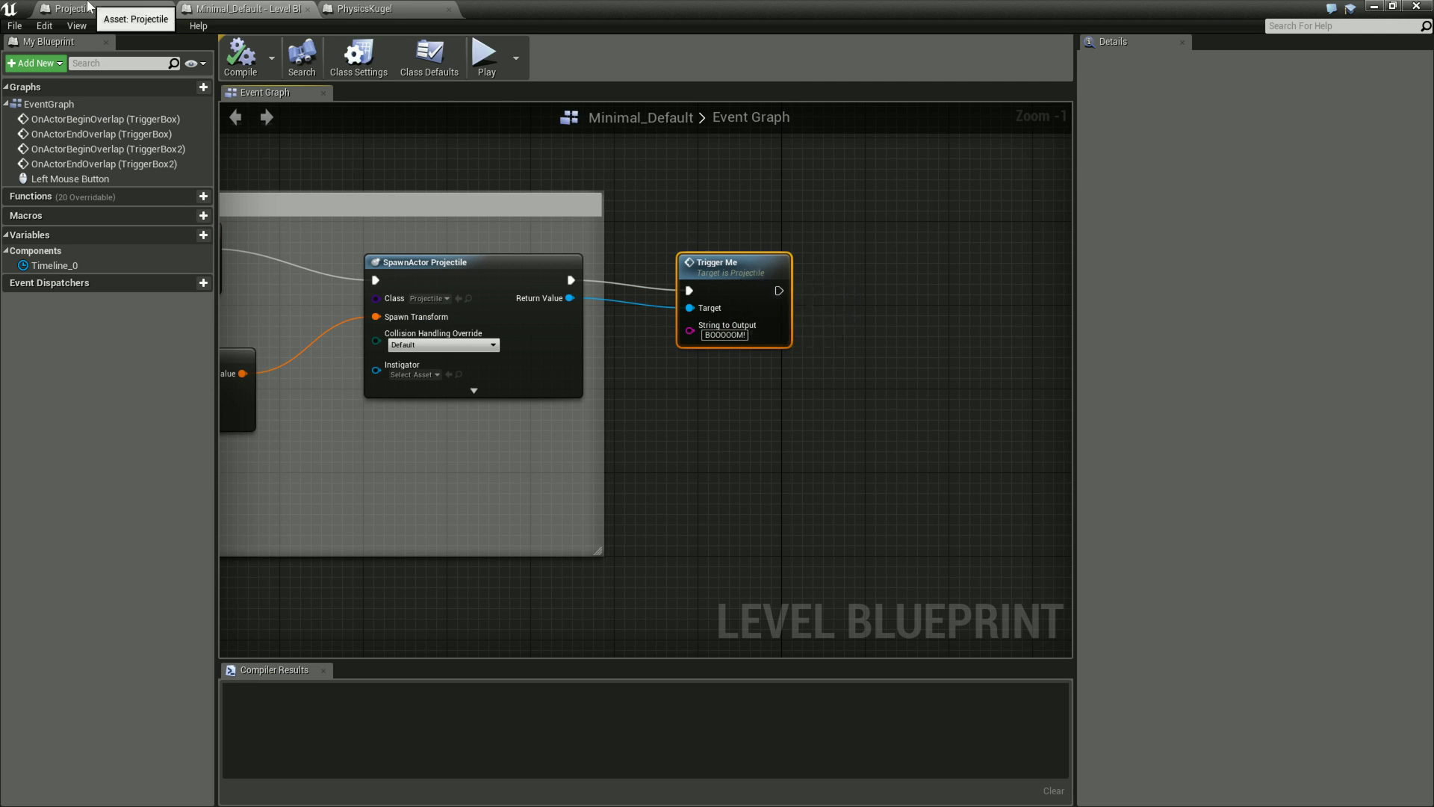
left_click(88, 7)
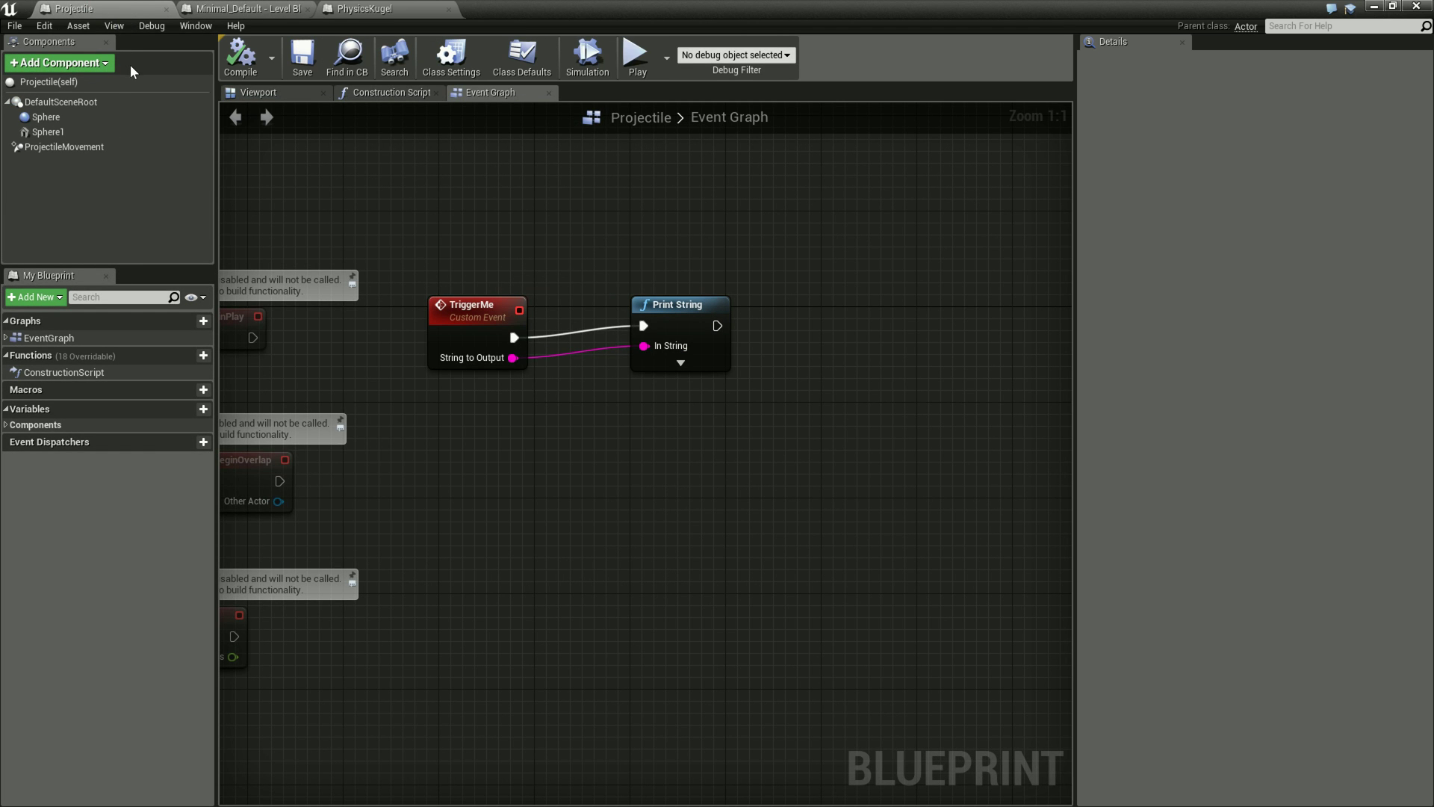
Place a Sphere reference below TriggerMe and delete the Print String node
mouse_move(577, 435)
right_mouse_down()
mouse_move(653, 414)
mouse_move(562, 429)
right_mouse_up()
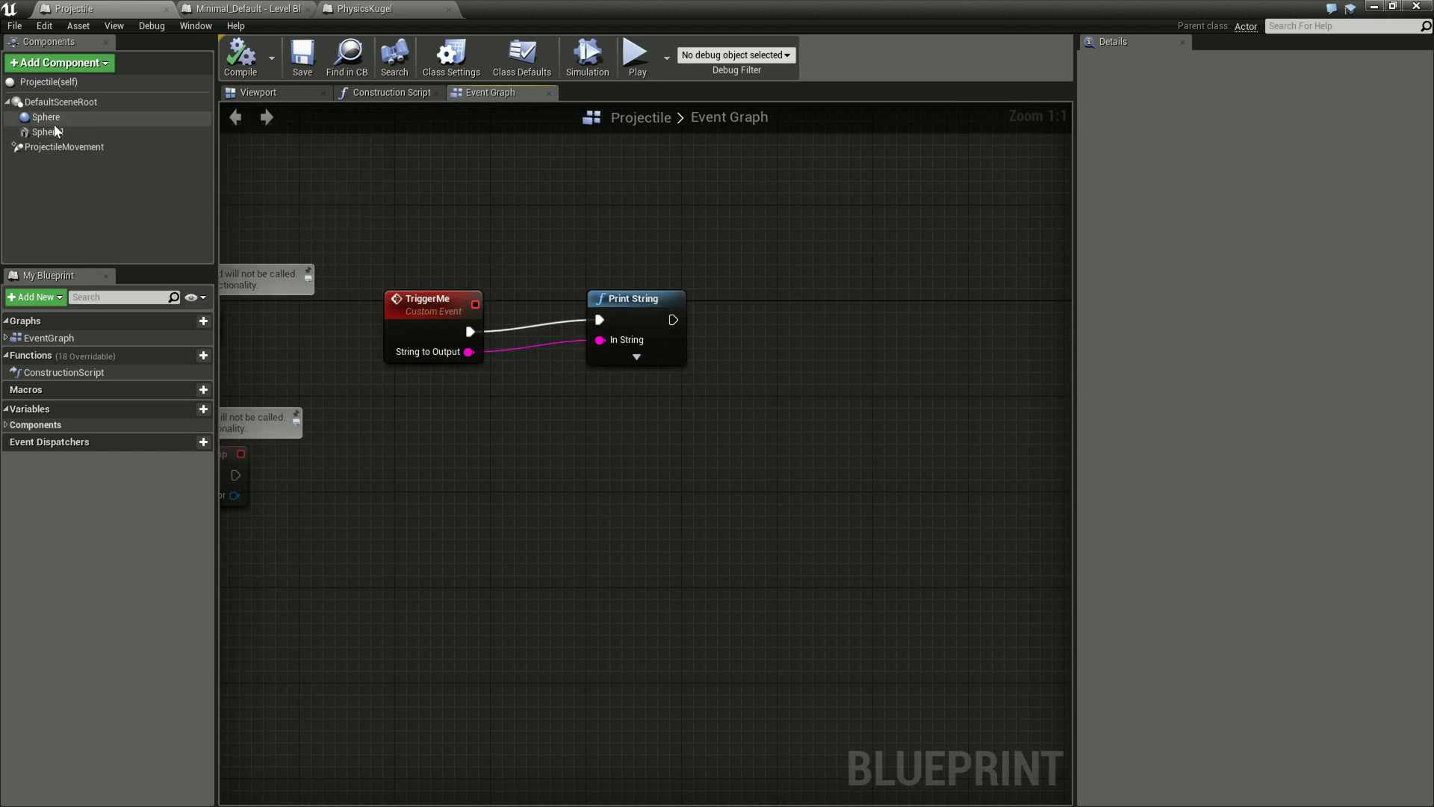
left_click(56, 117)
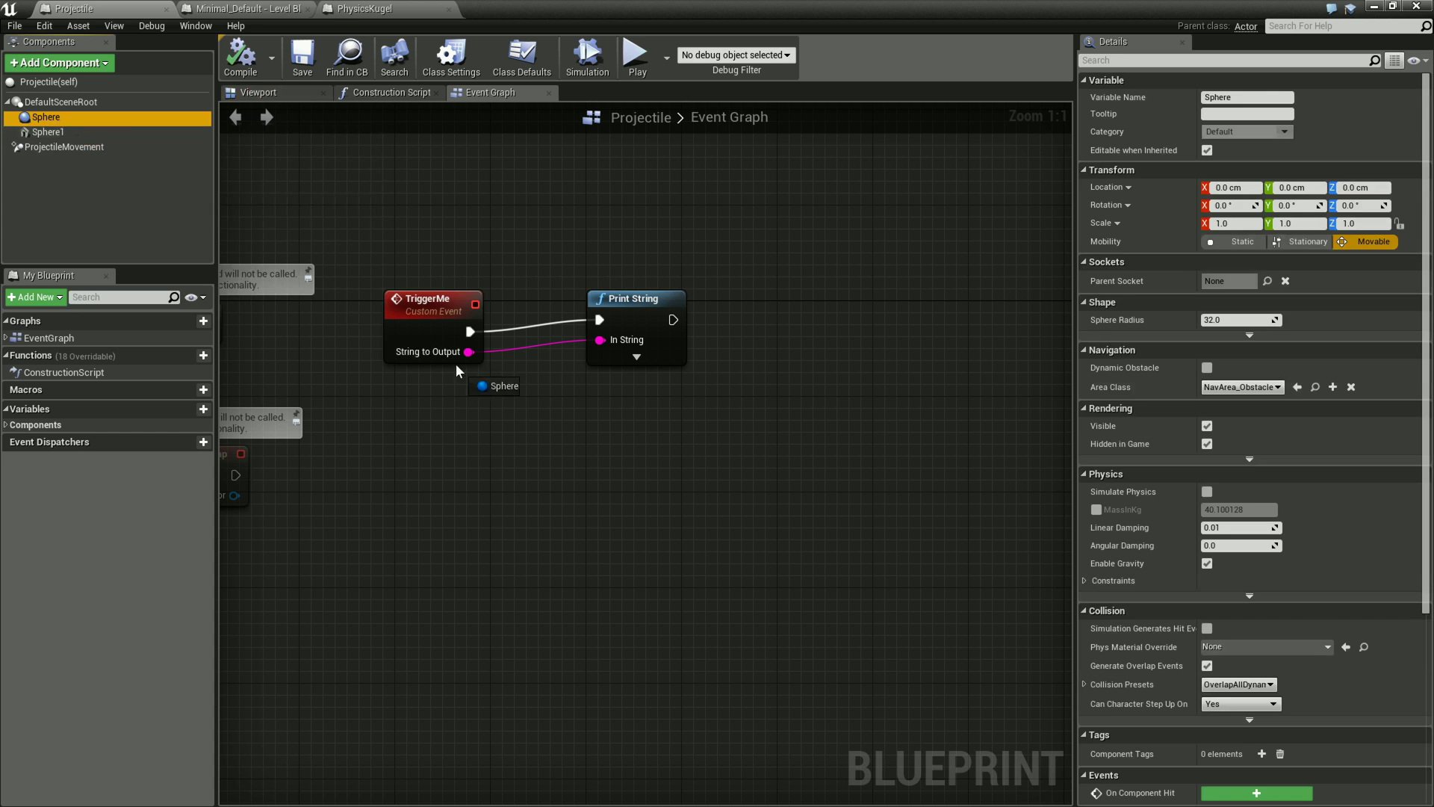
left_click_drag(455, 363, 448, 411)
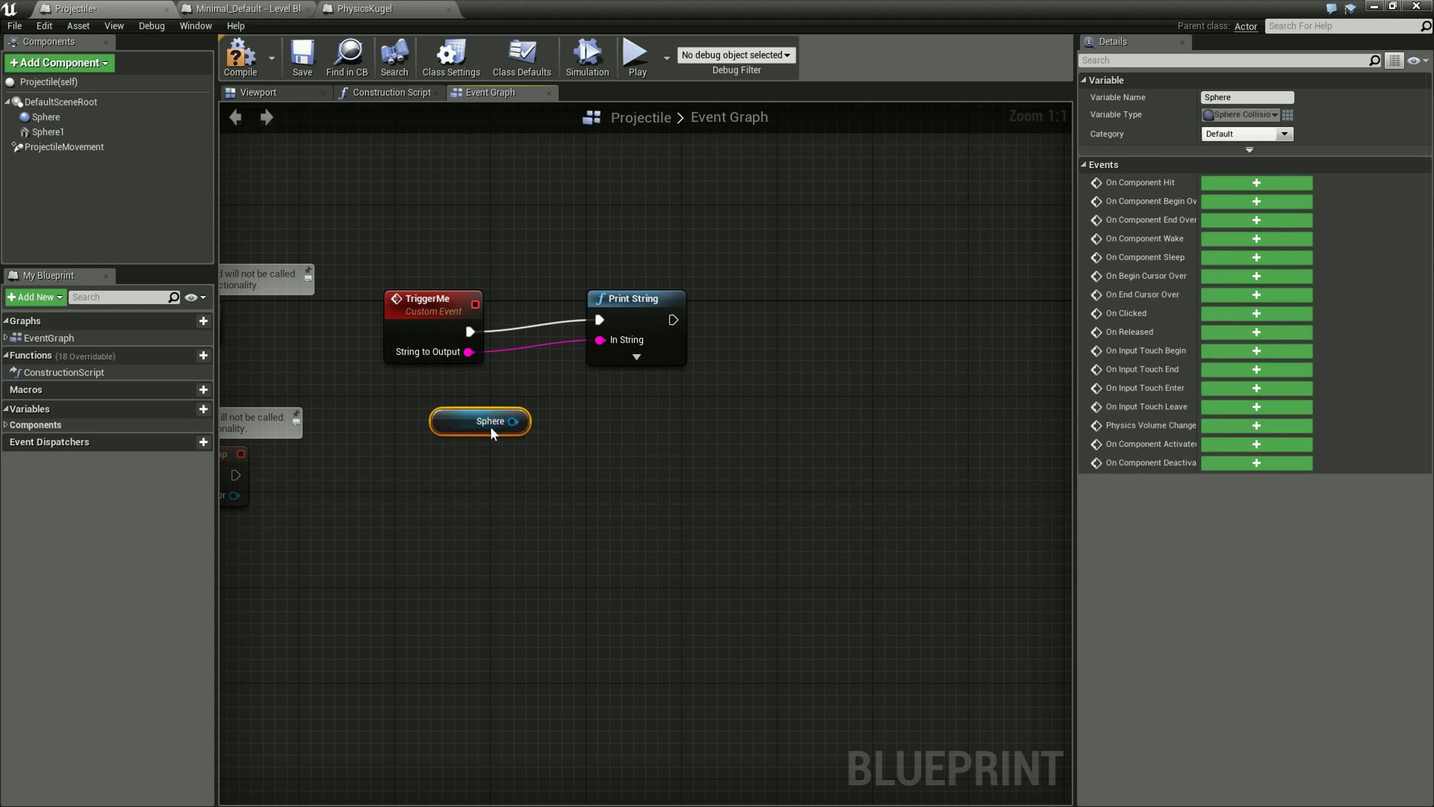
left_click_drag(465, 437, 429, 413)
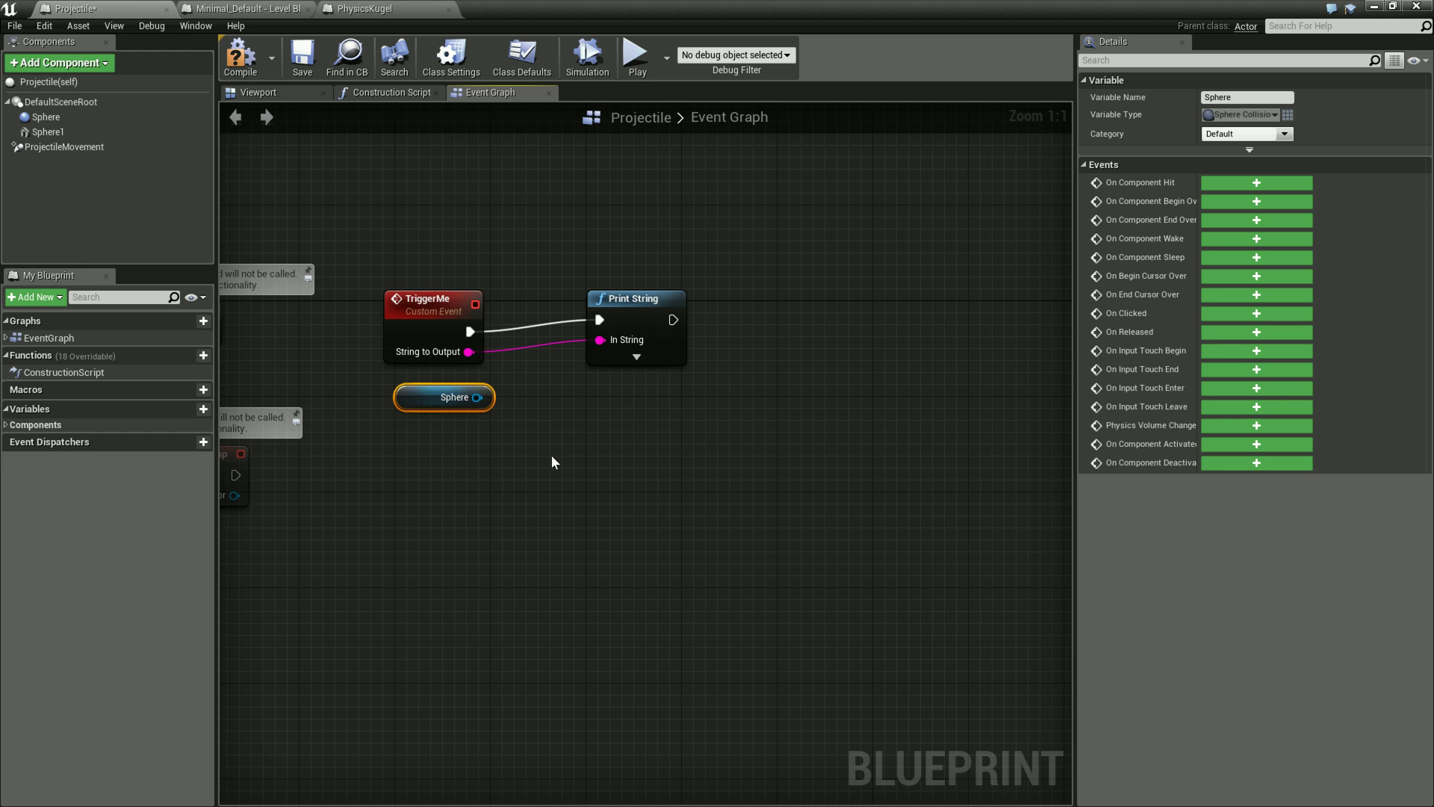
left_click_drag(433, 401, 421, 437)
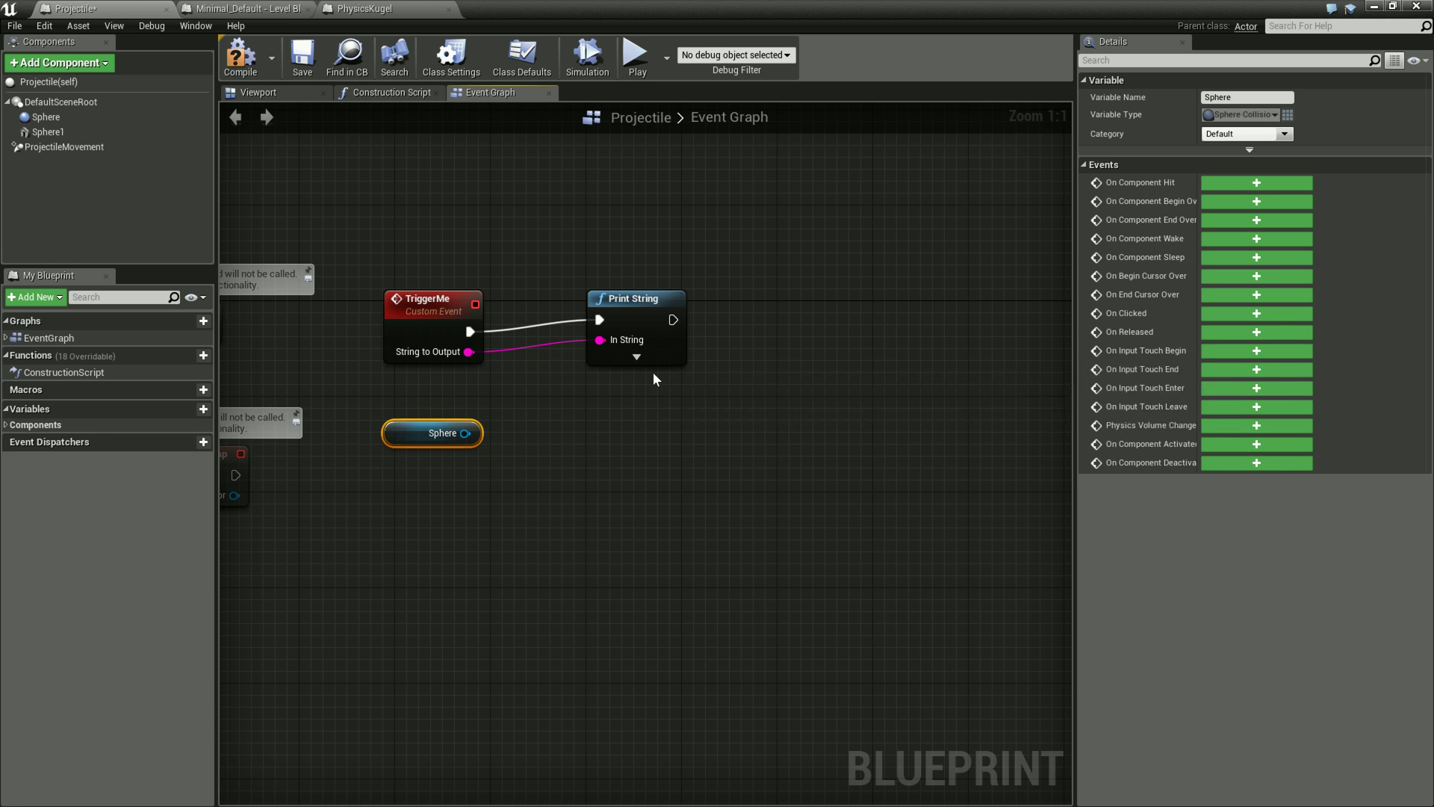
left_click(660, 319)
key("Delete")
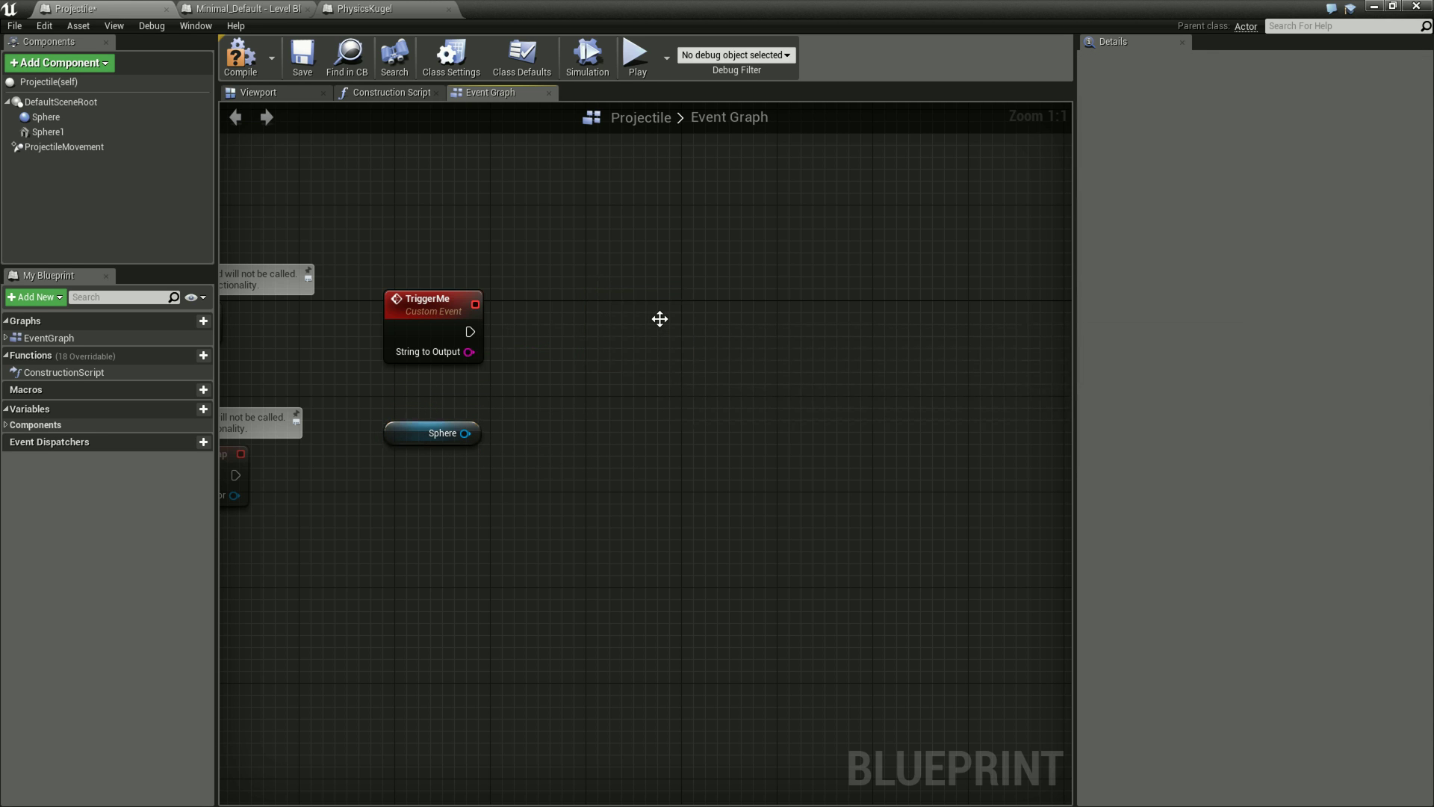
Drag from the Sphere pin and add GetWorldTransform via a 'Tran' search
left_click_drag(465, 433, 529, 428)
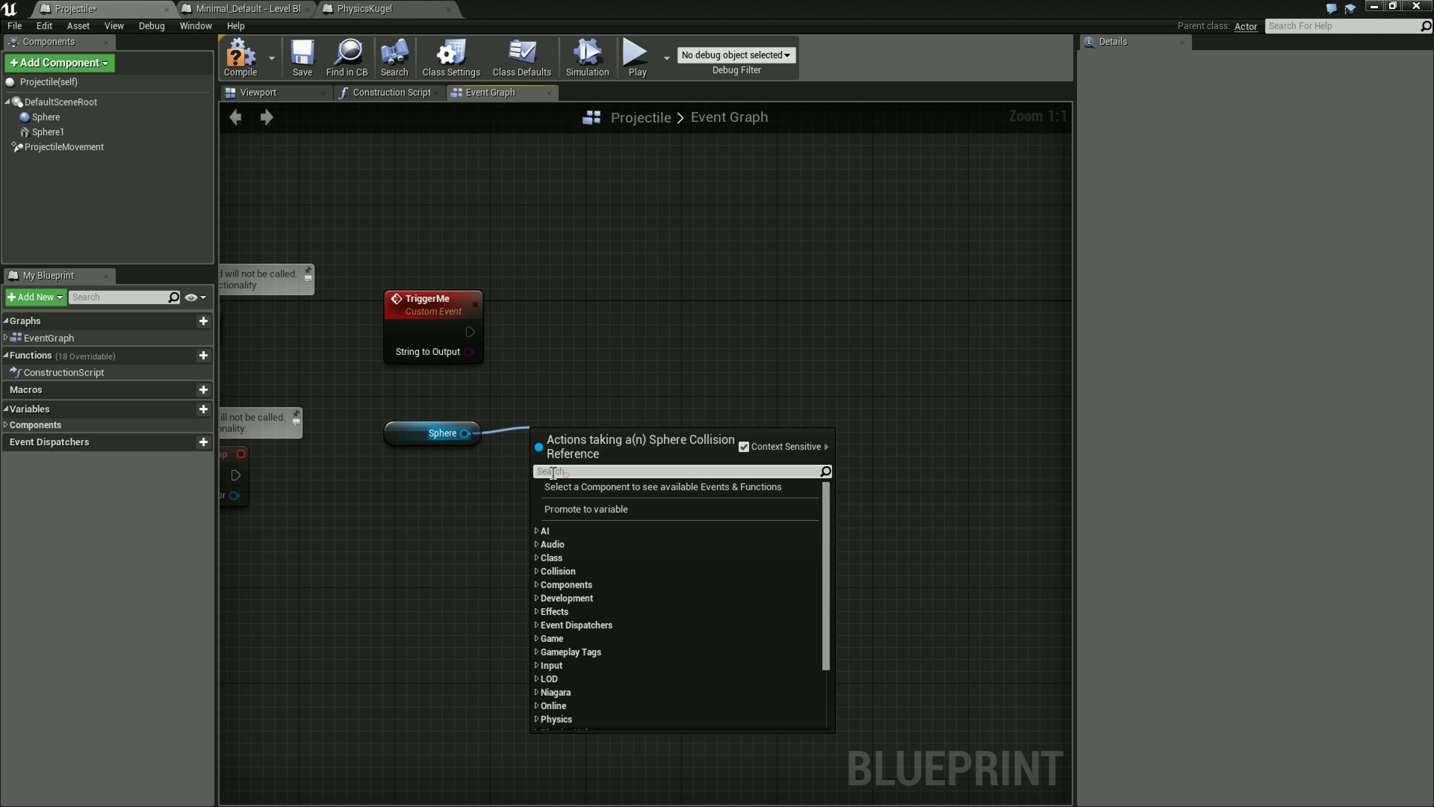
type("Trand")
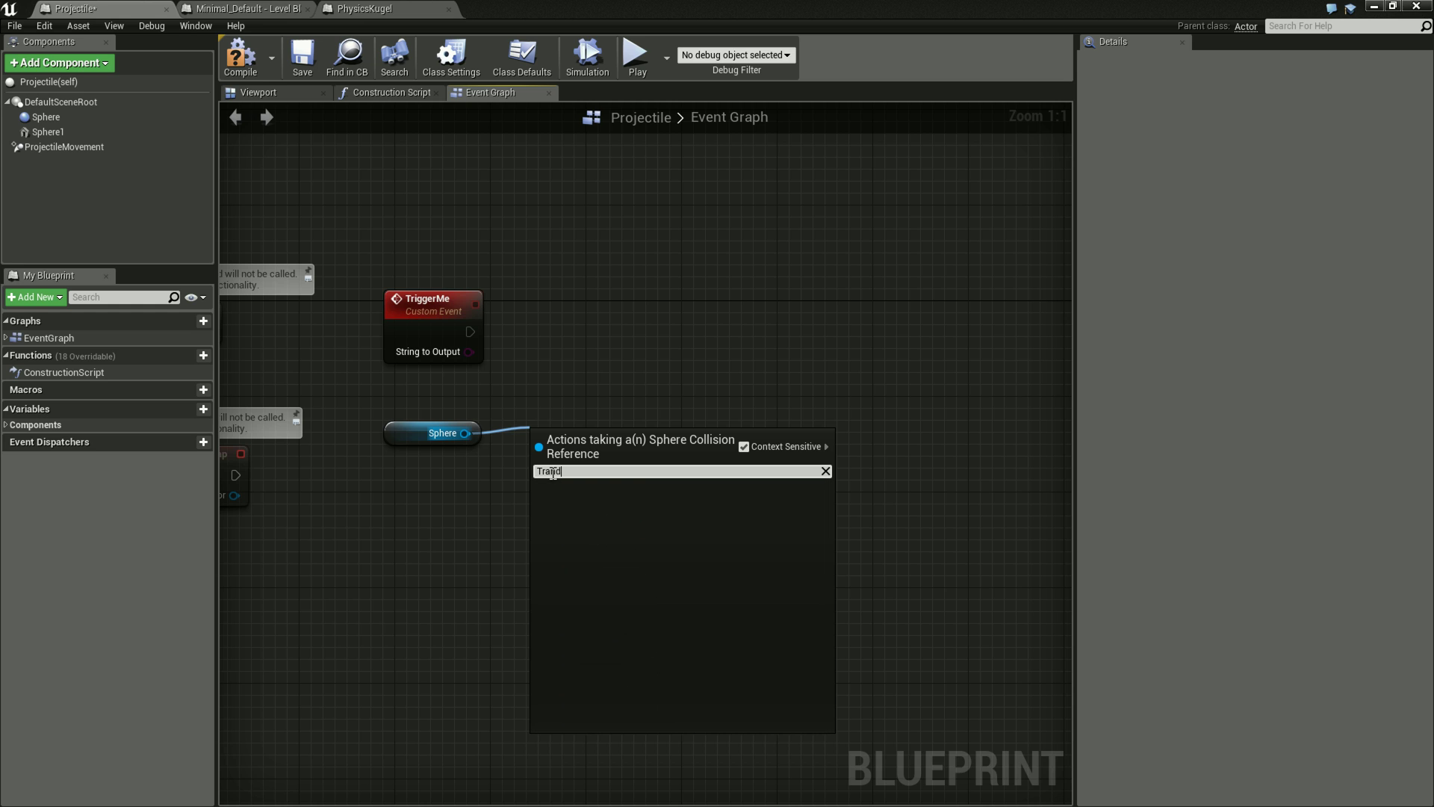
key("BackSpace")
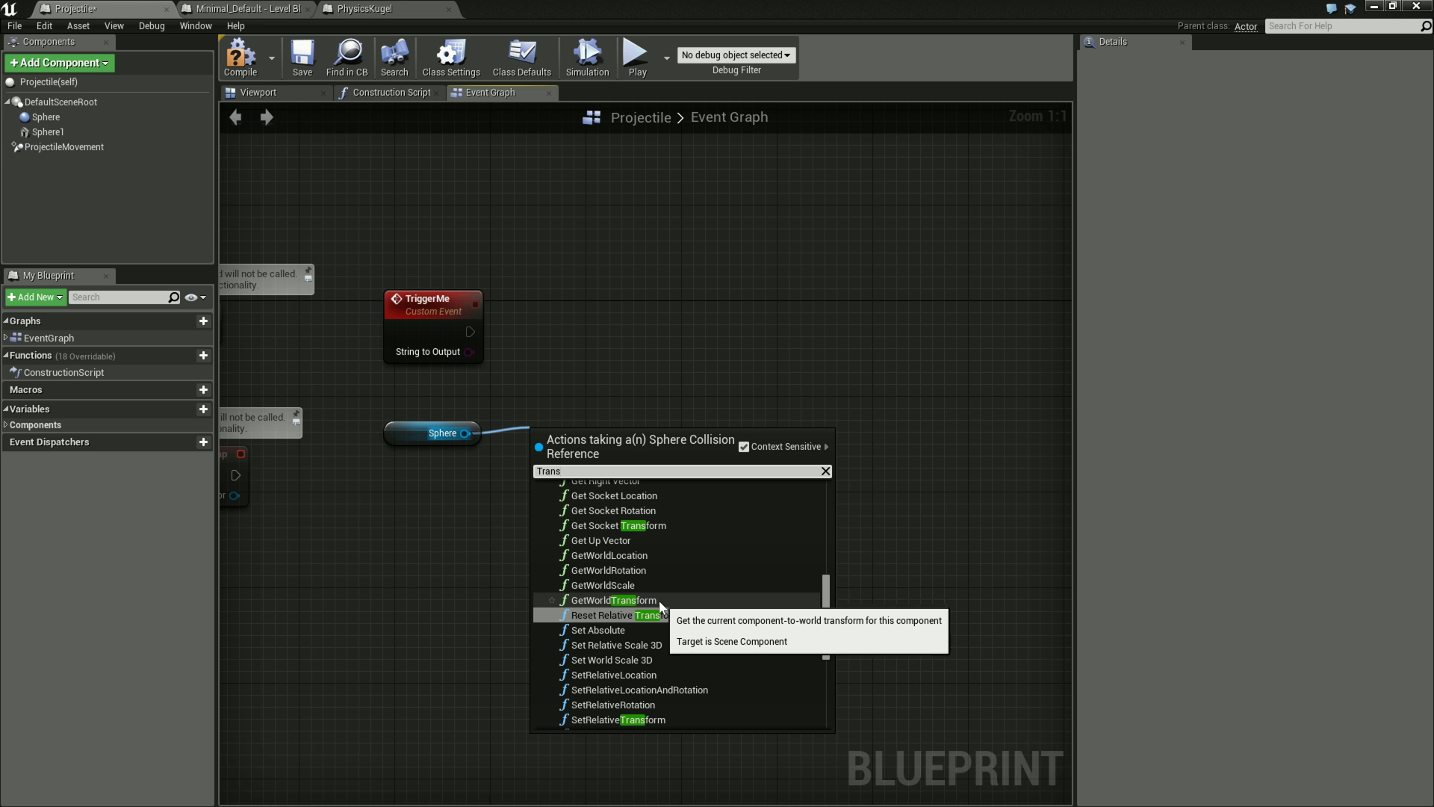
type("s")
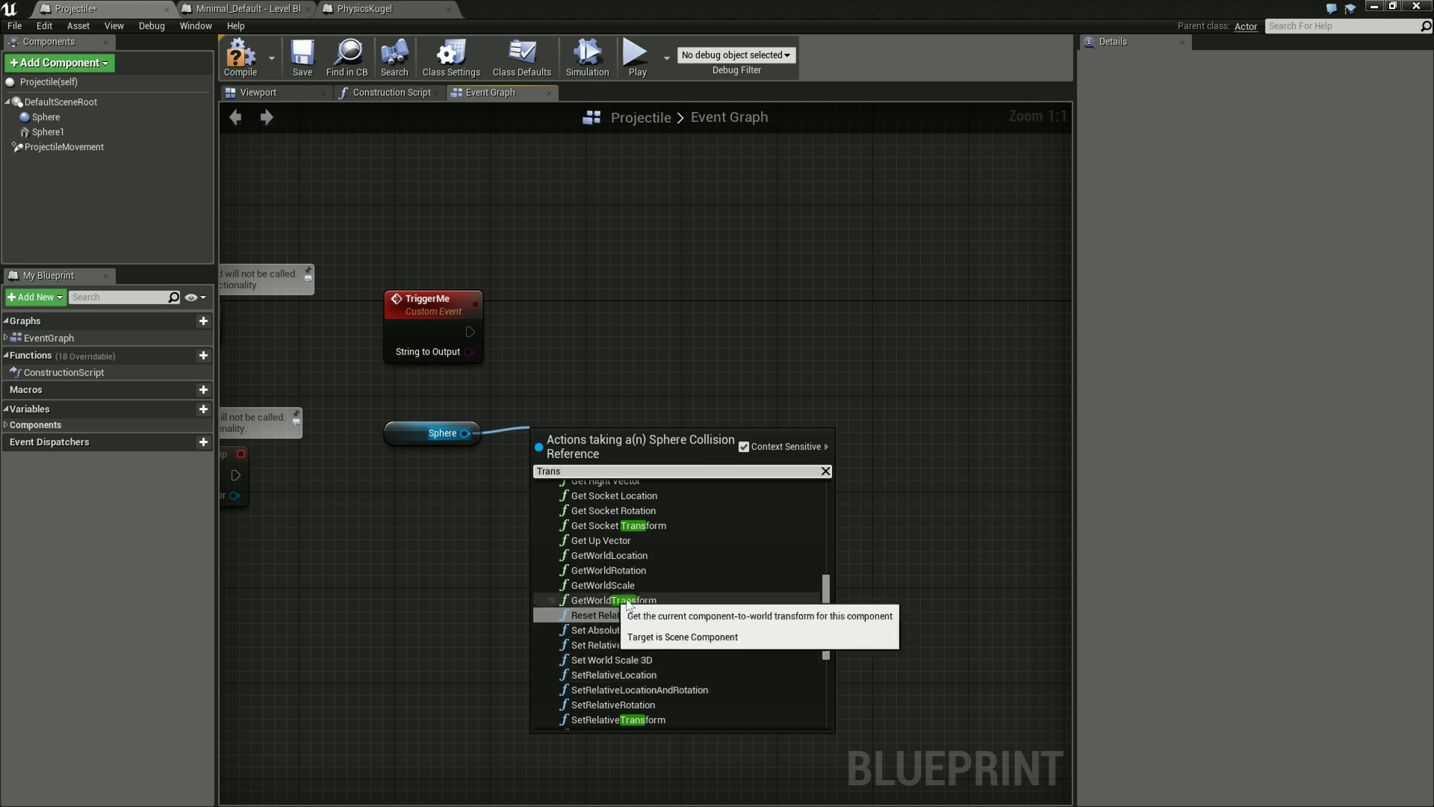
left_click(622, 602)
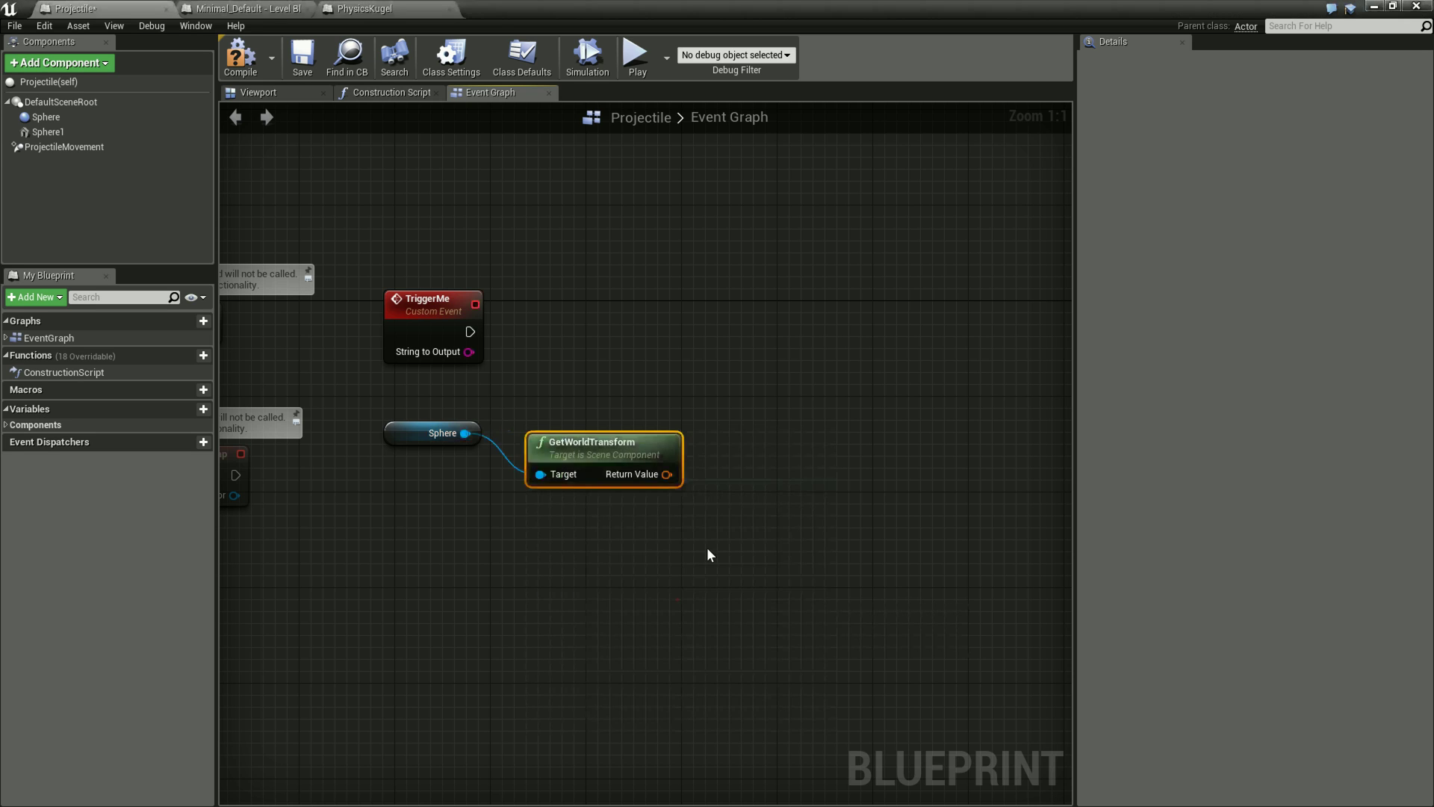
Tidy the Sphere and GetWorldTransform nodes and make room on the right
left_click_drag(658, 452, 657, 429)
right_click_drag(790, 472, 744, 489)
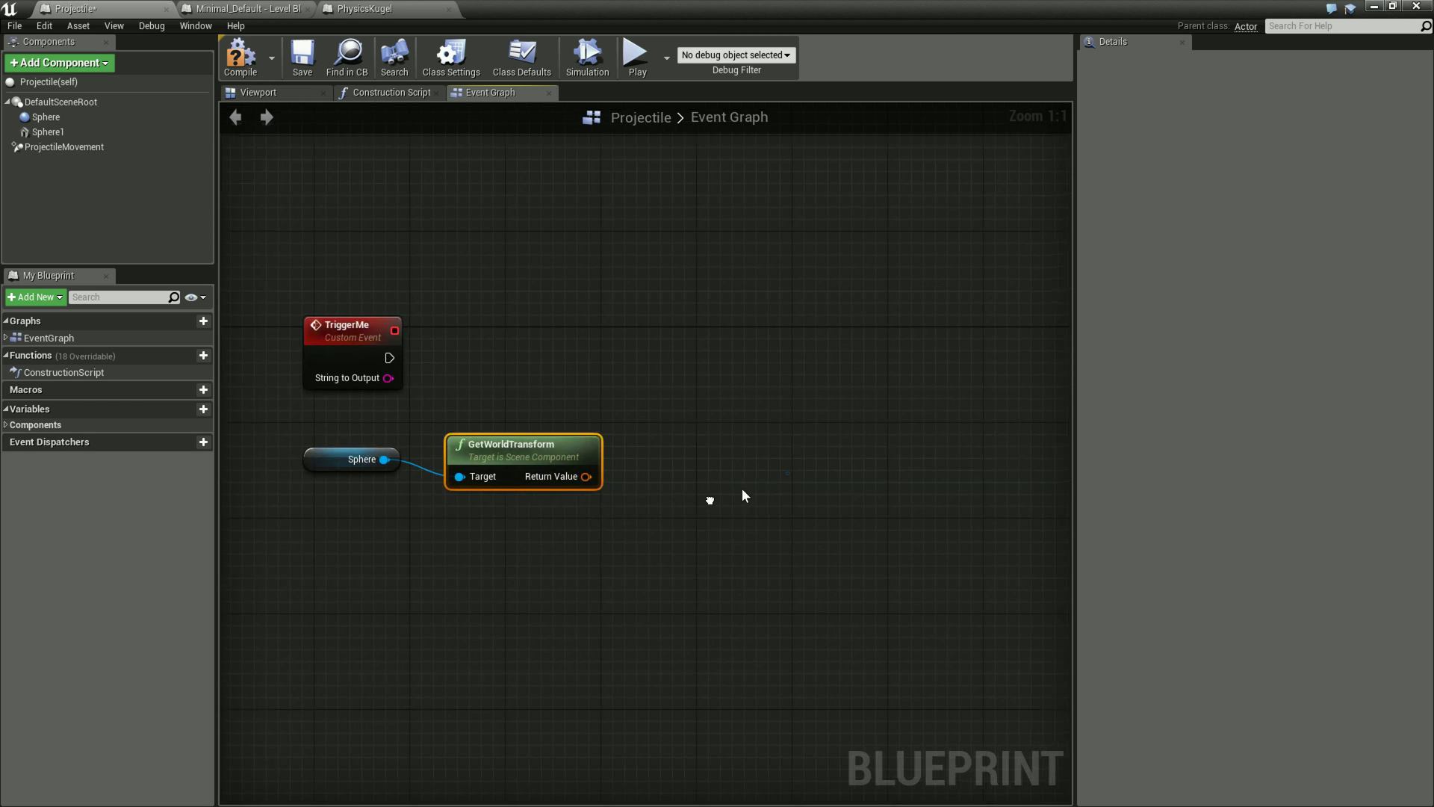
left_click_drag(328, 459, 312, 469)
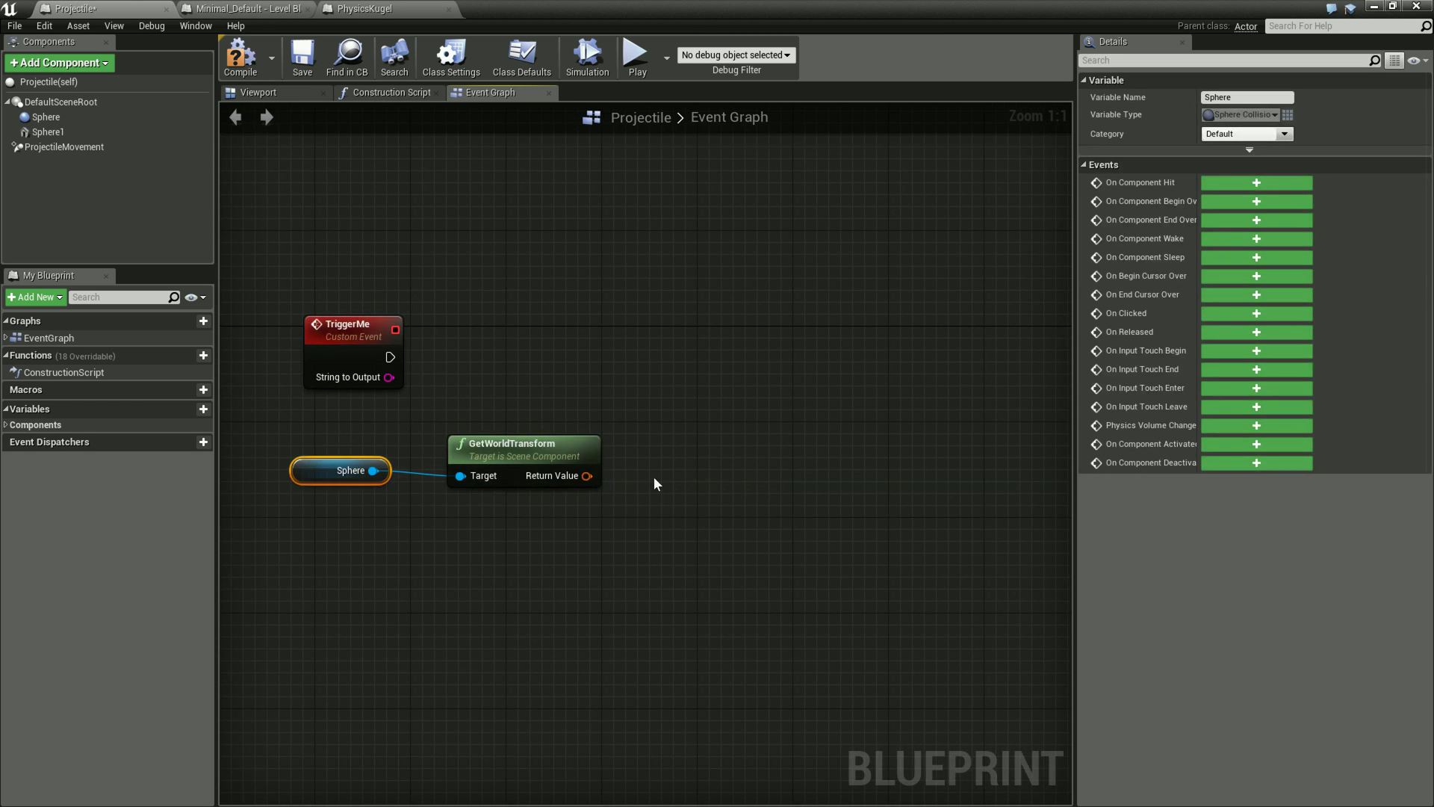
left_click(597, 457)
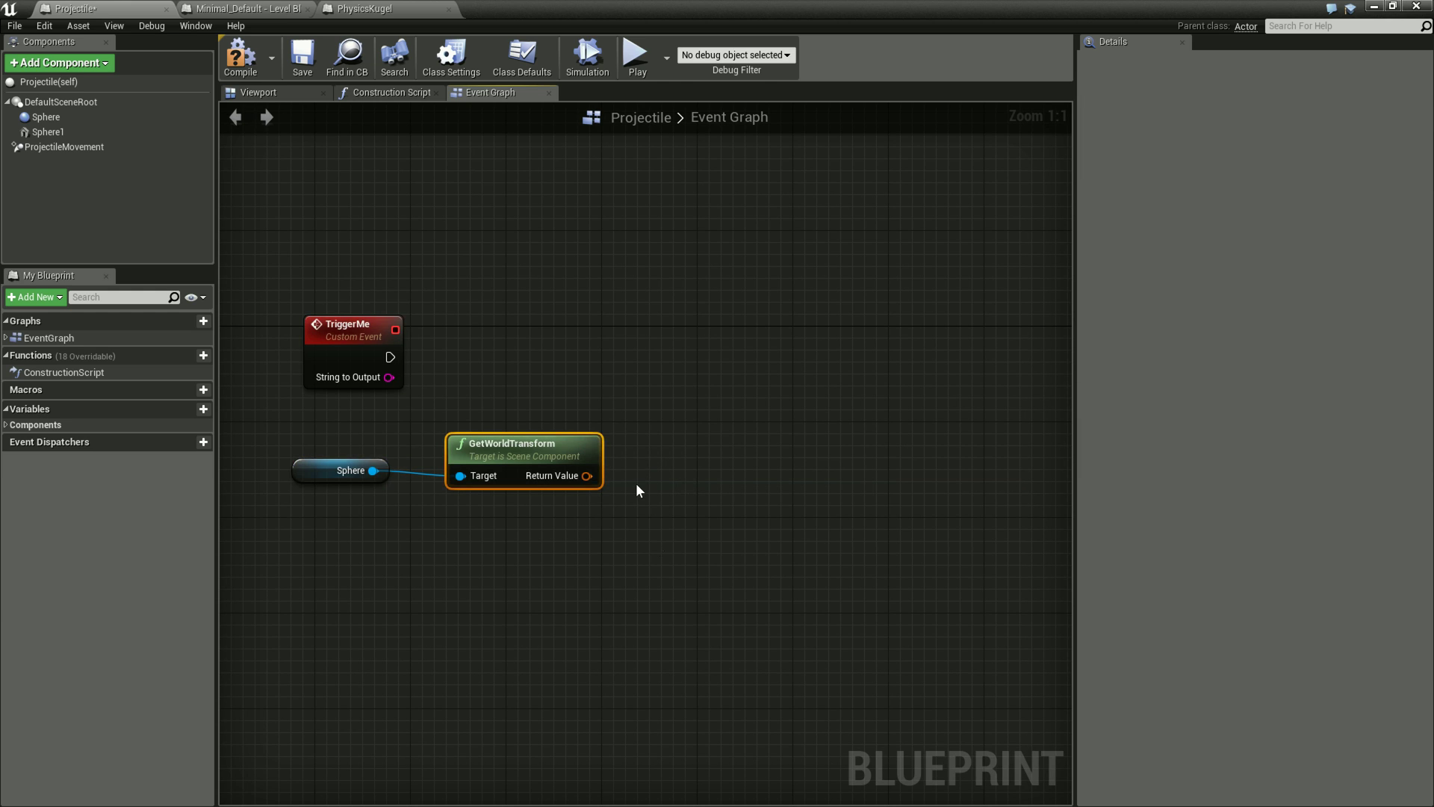
left_click_drag(505, 438, 505, 425)
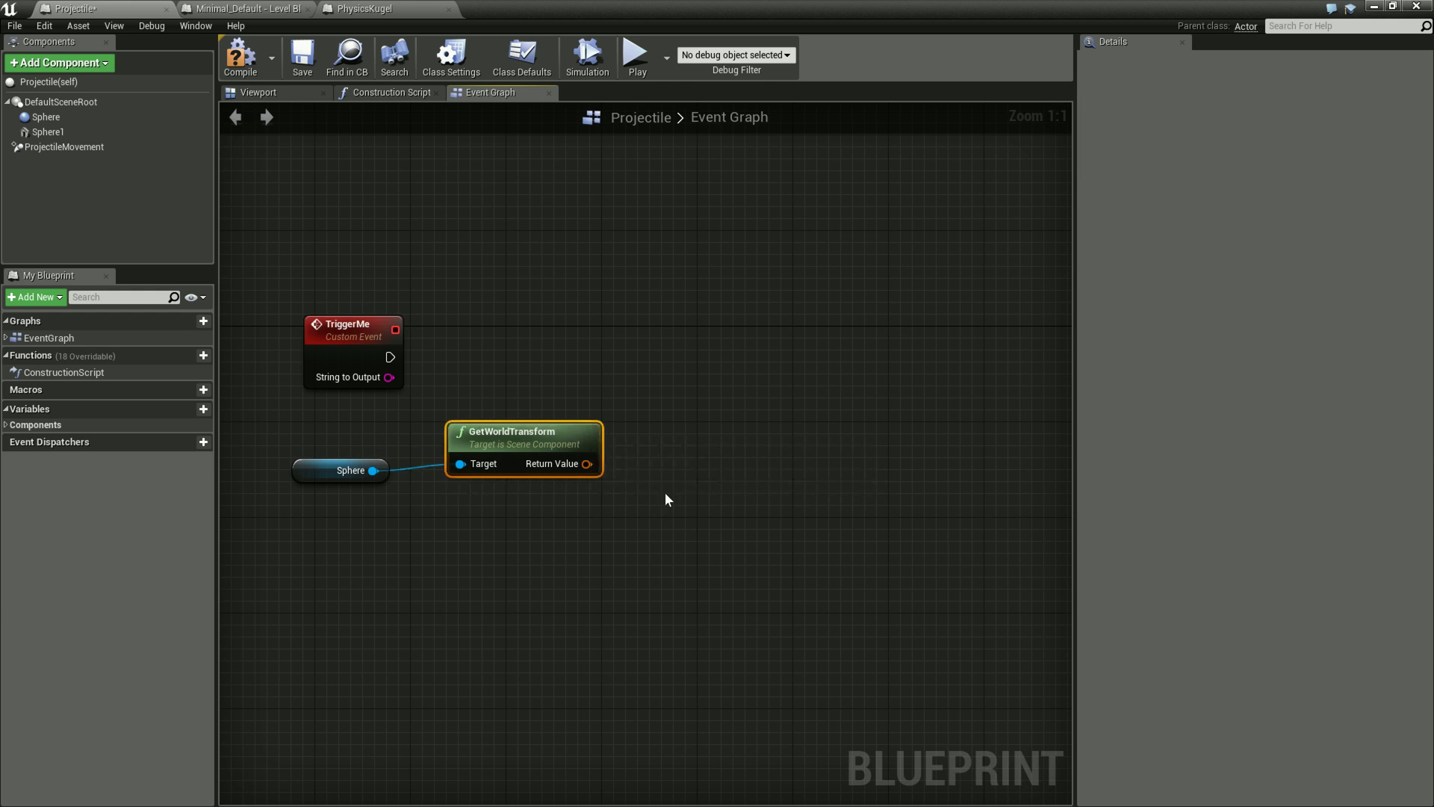
right_click_drag(737, 399, 699, 412)
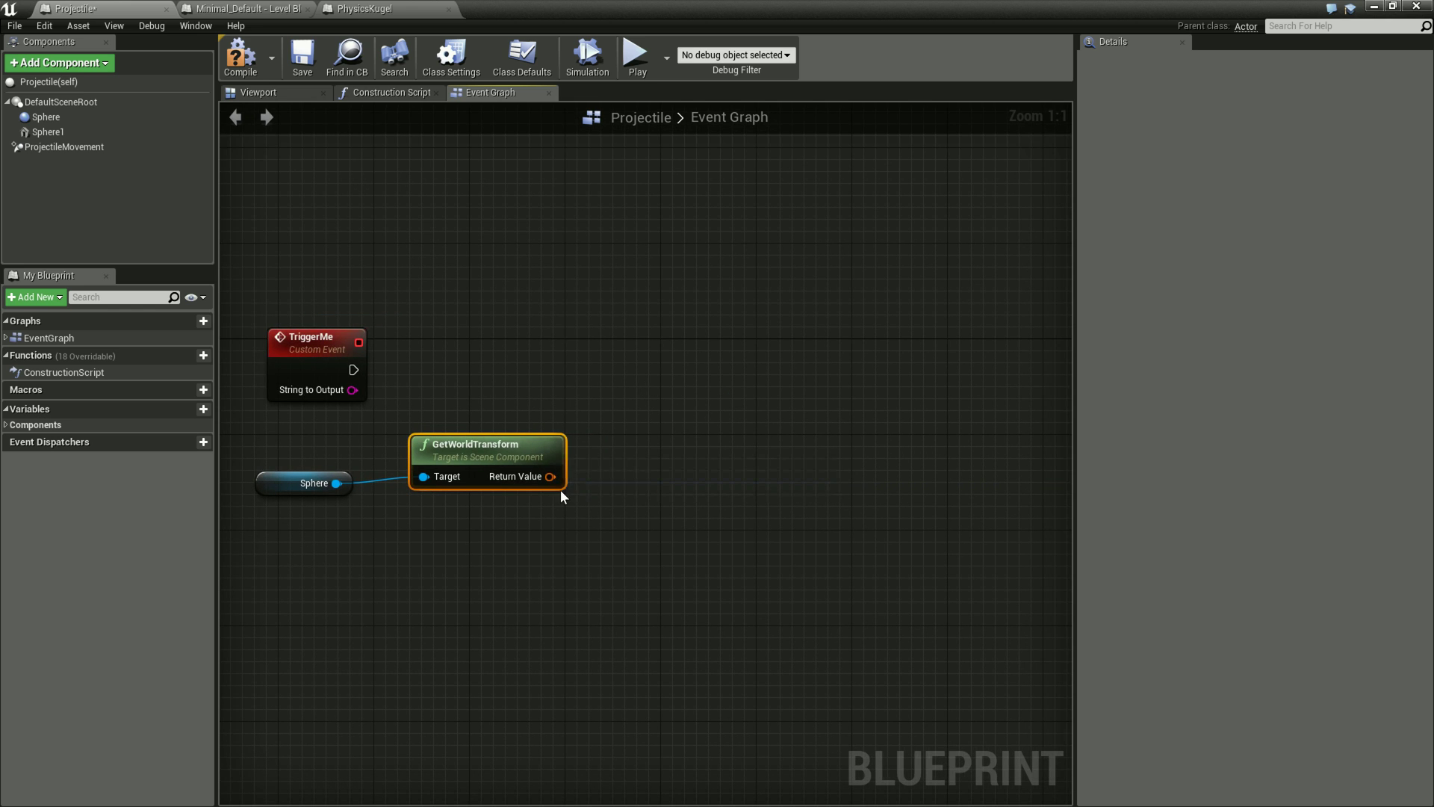
Add a SpawnActor node to the Projectile graph via a 'Spawn' search
right_click_drag(624, 338, 623, 335)
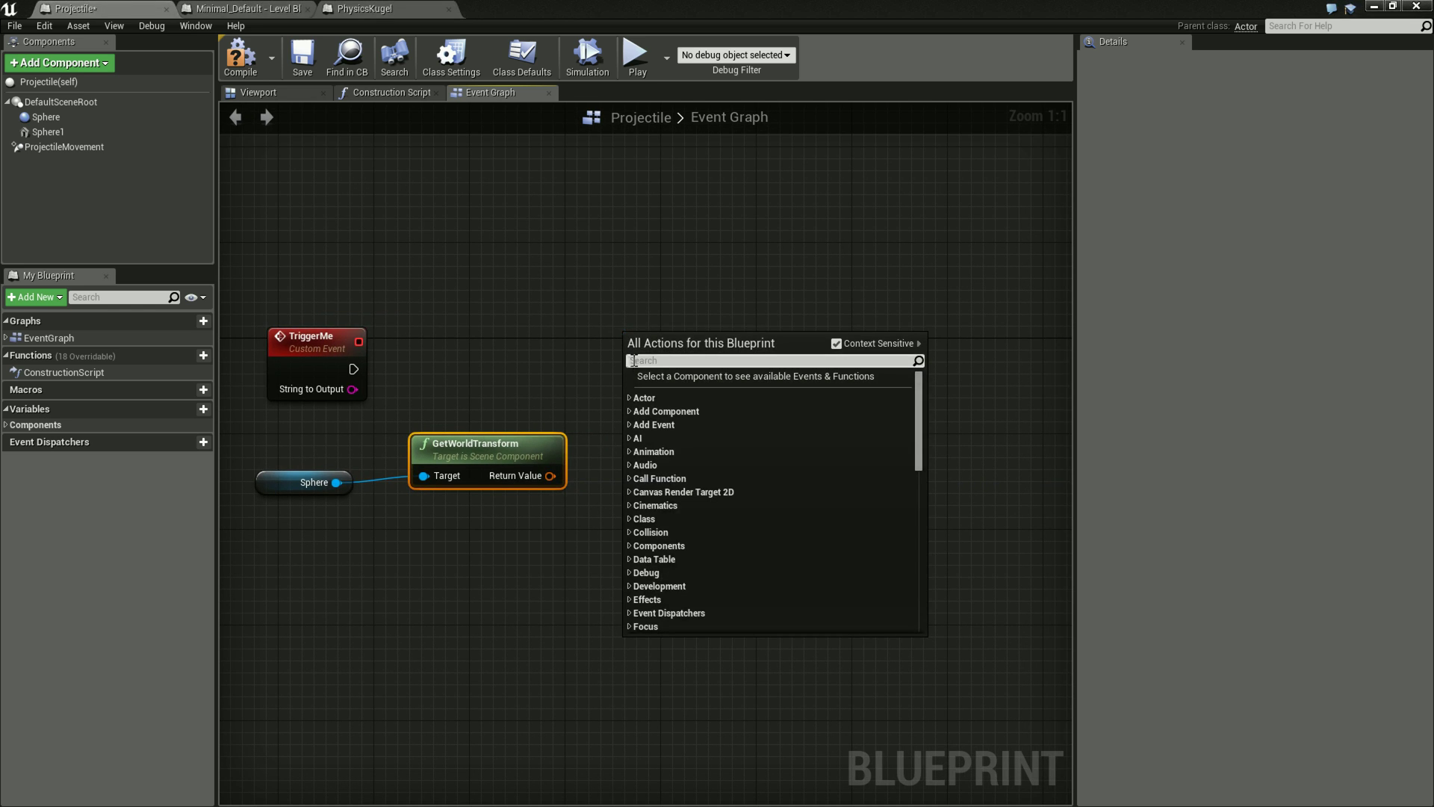
type("Spawn")
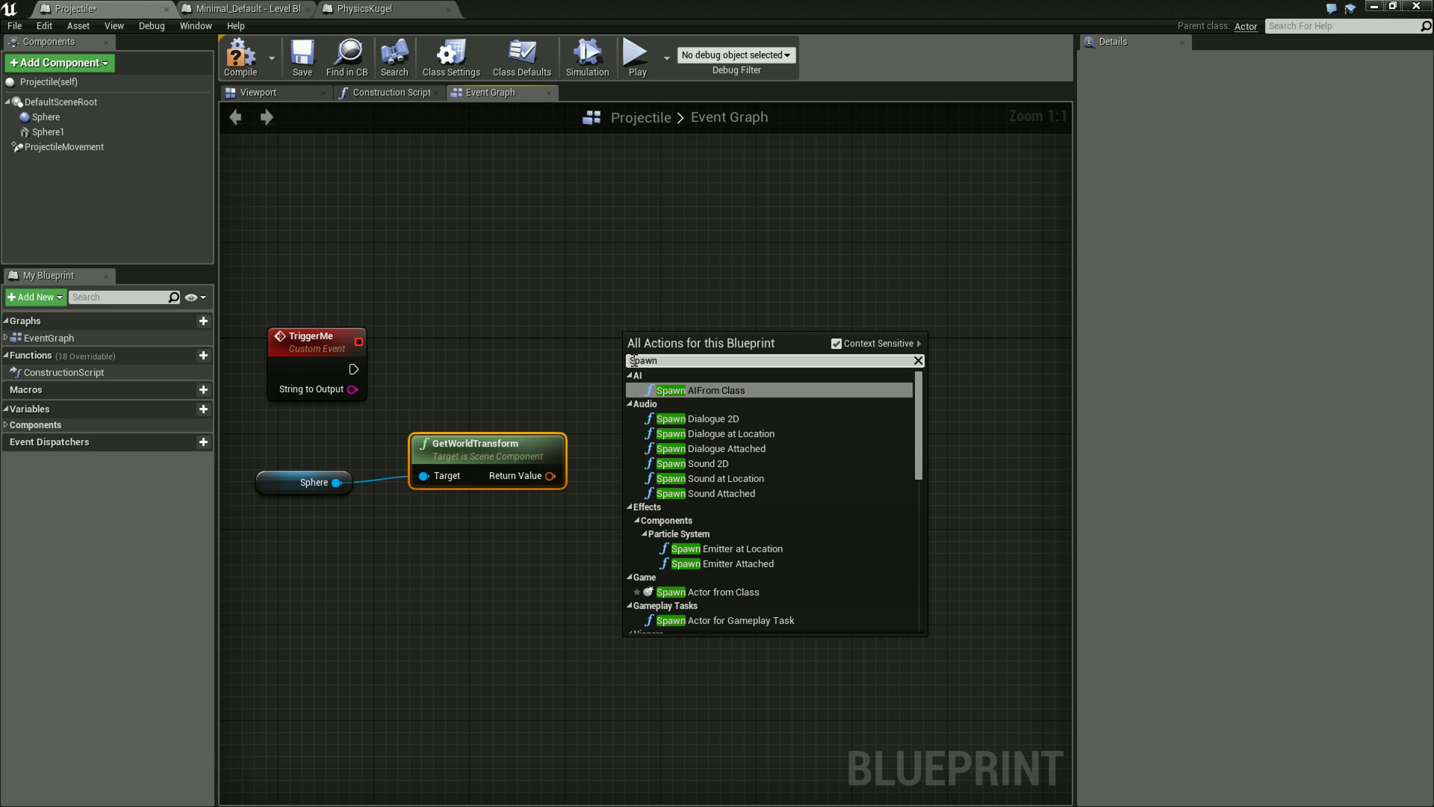
left_click(761, 590)
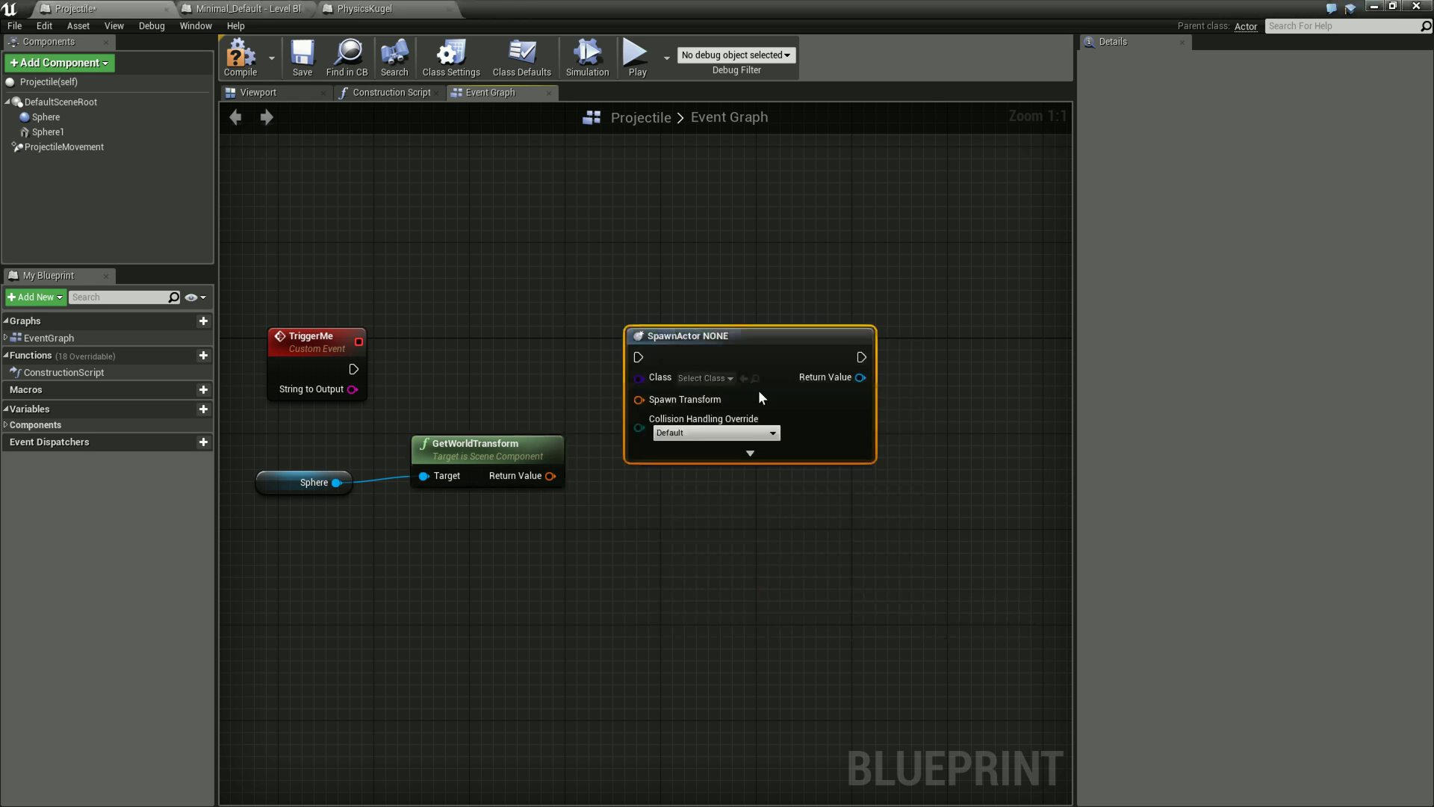
left_click_drag(781, 334, 783, 322)
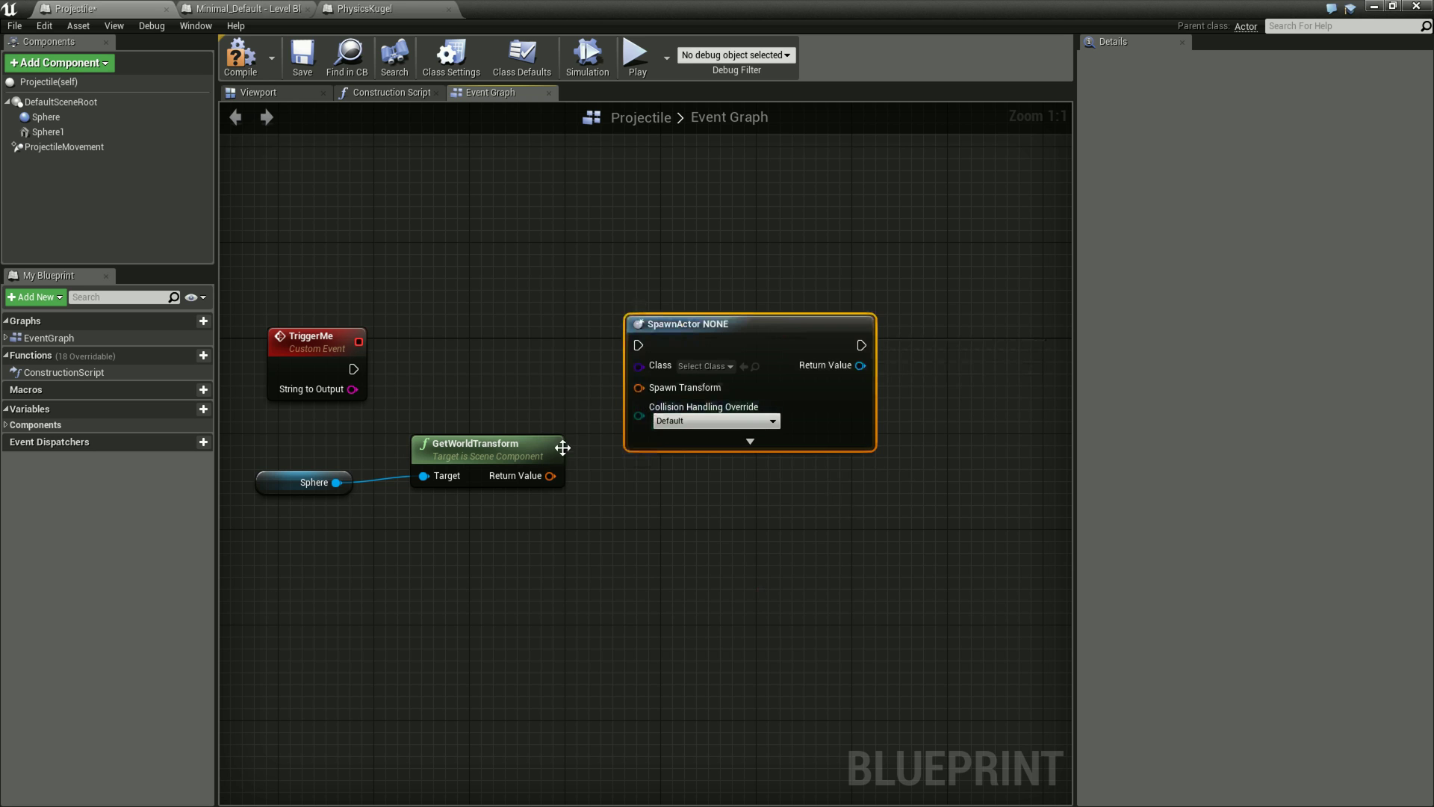
Compare with the level blueprint's SpawnActor Projectile node, then save Projectile and move its window aside
left_click(211, 9)
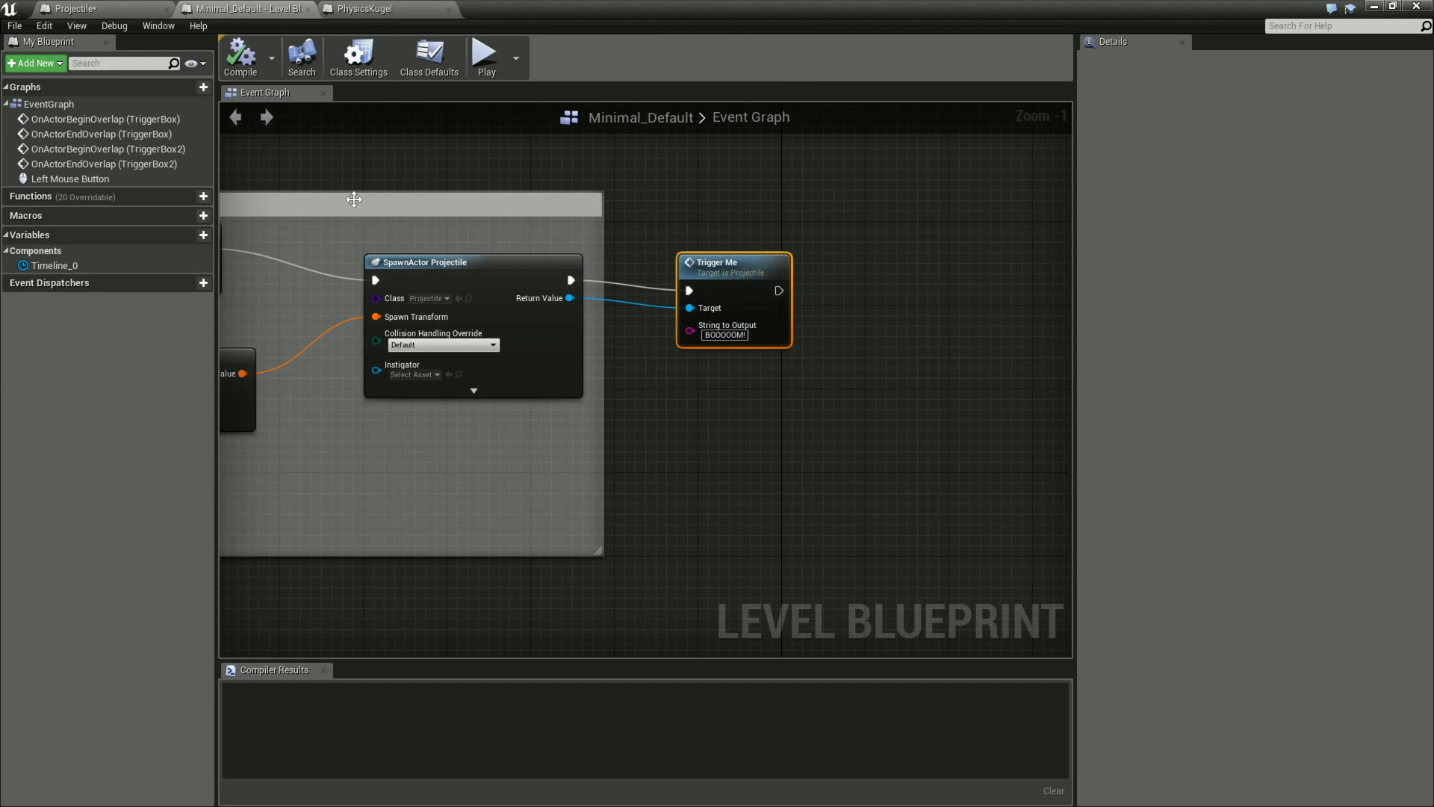
right_click_drag(354, 199, 391, 207)
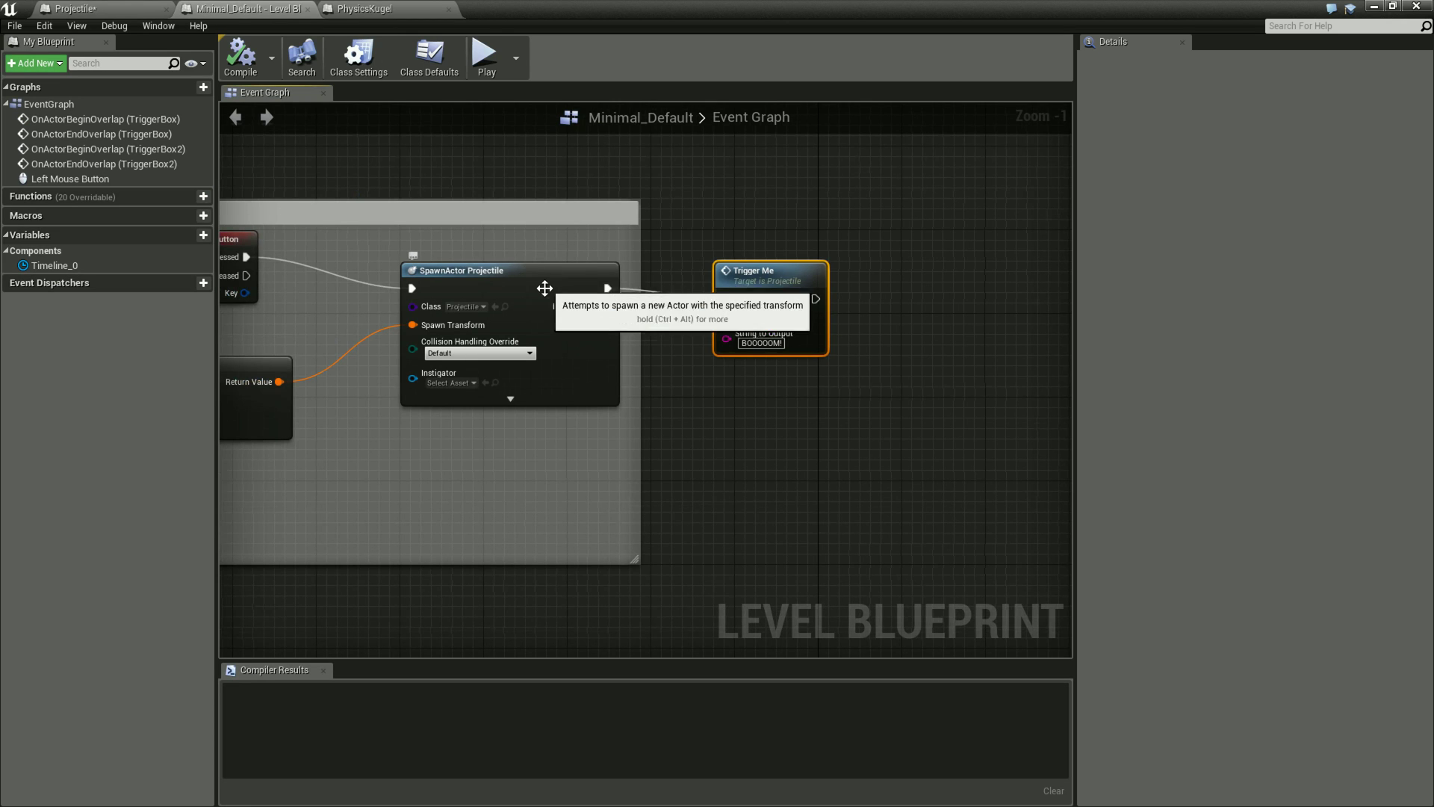
double_click(510, 278)
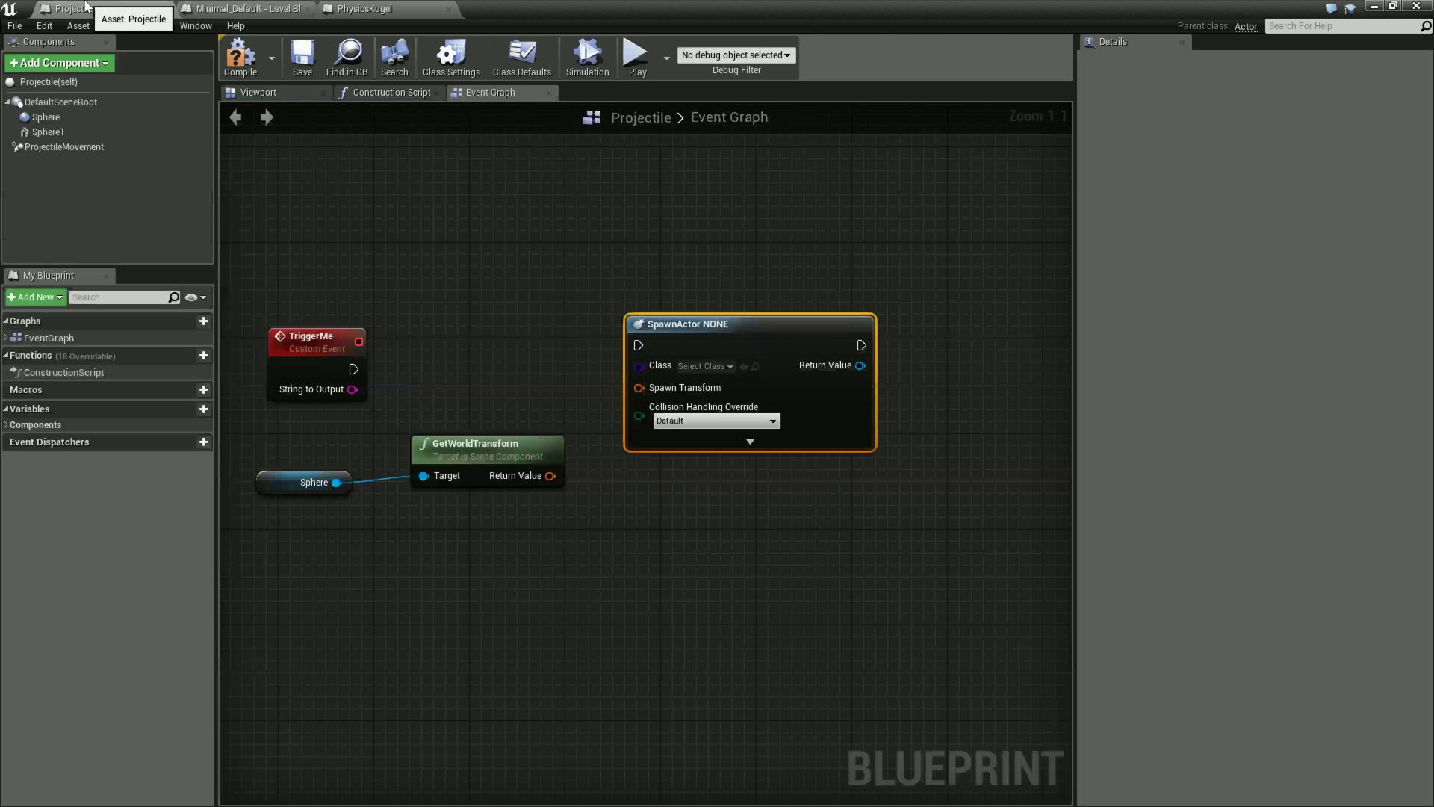
right_click_drag(486, 356, 514, 349)
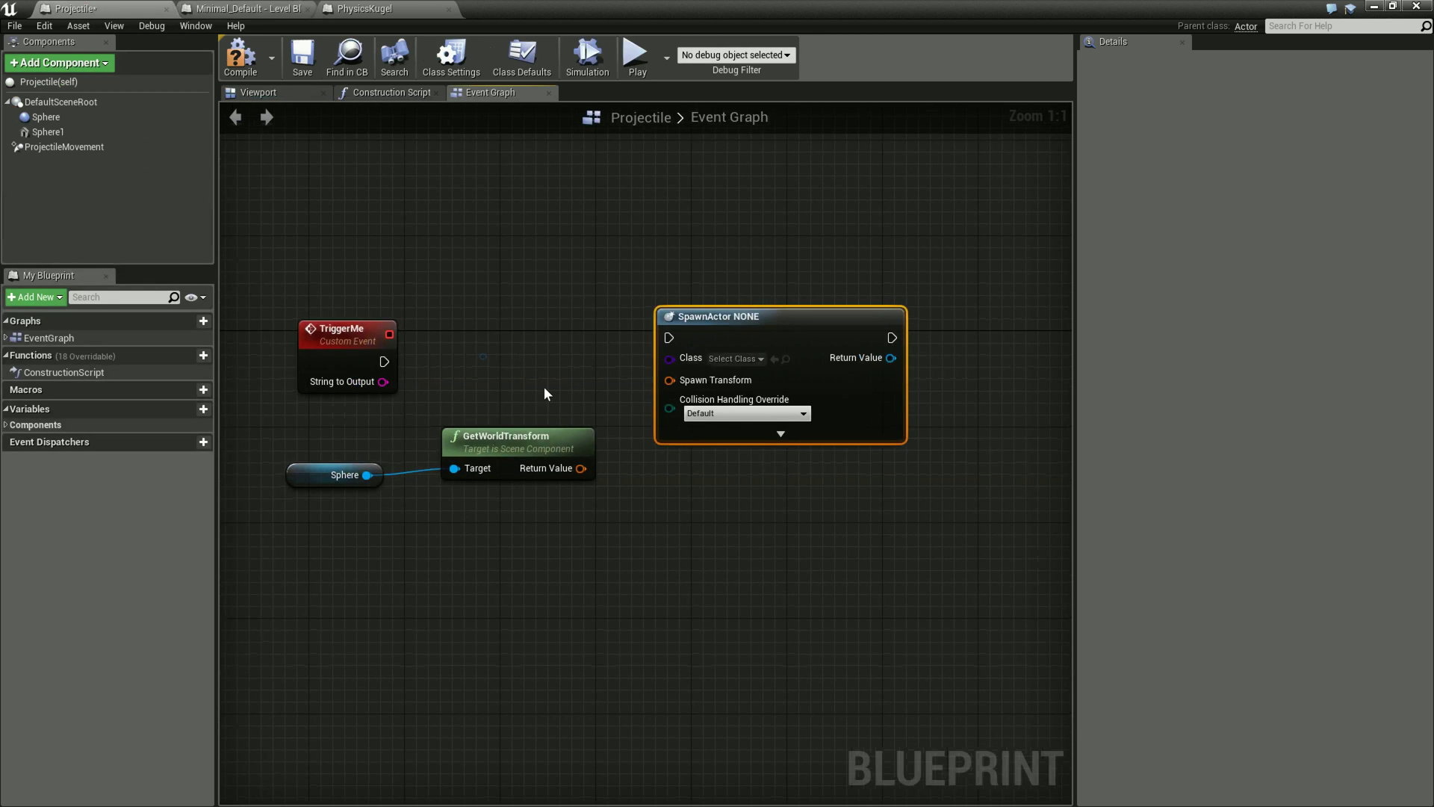
left_click(543, 442)
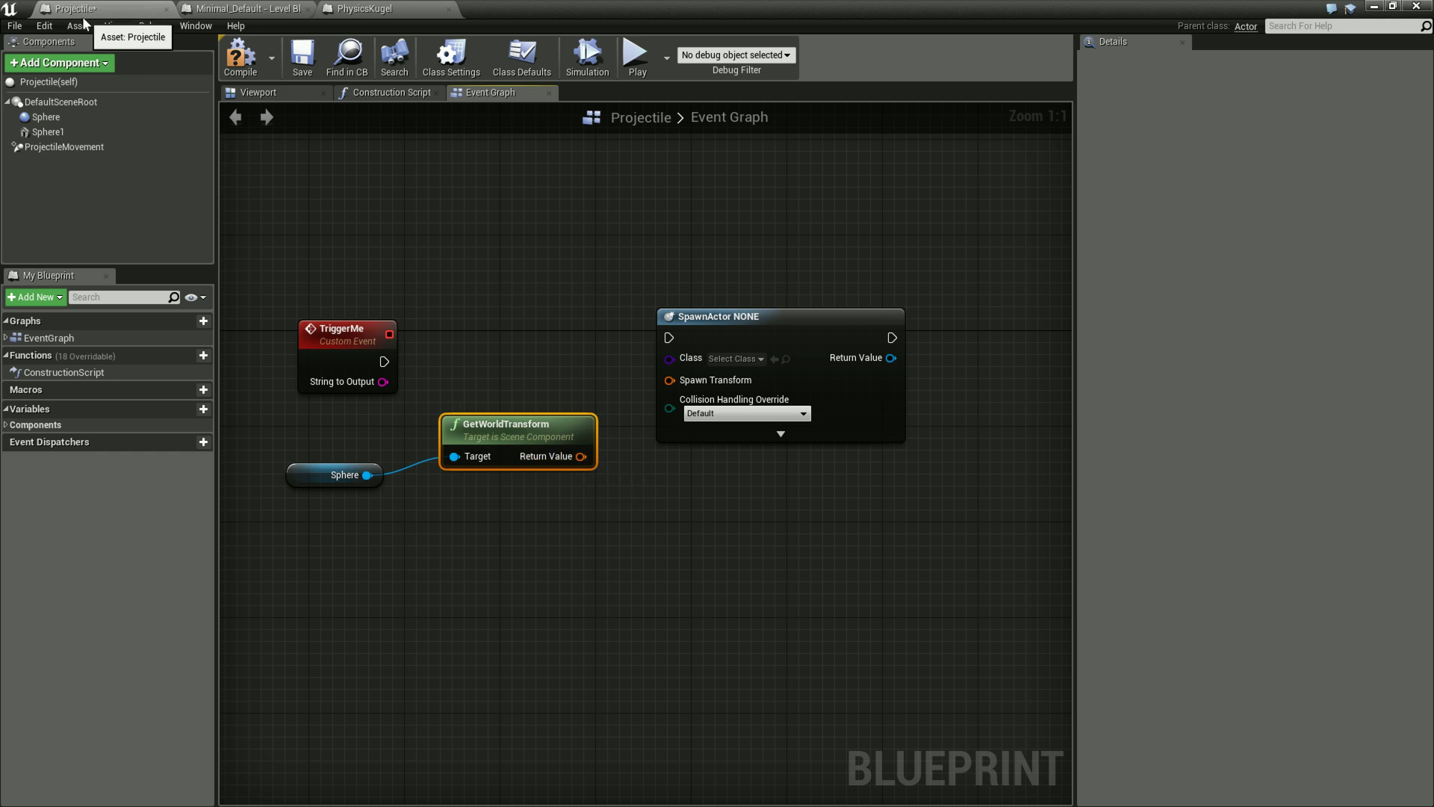
key("ctrl+s")
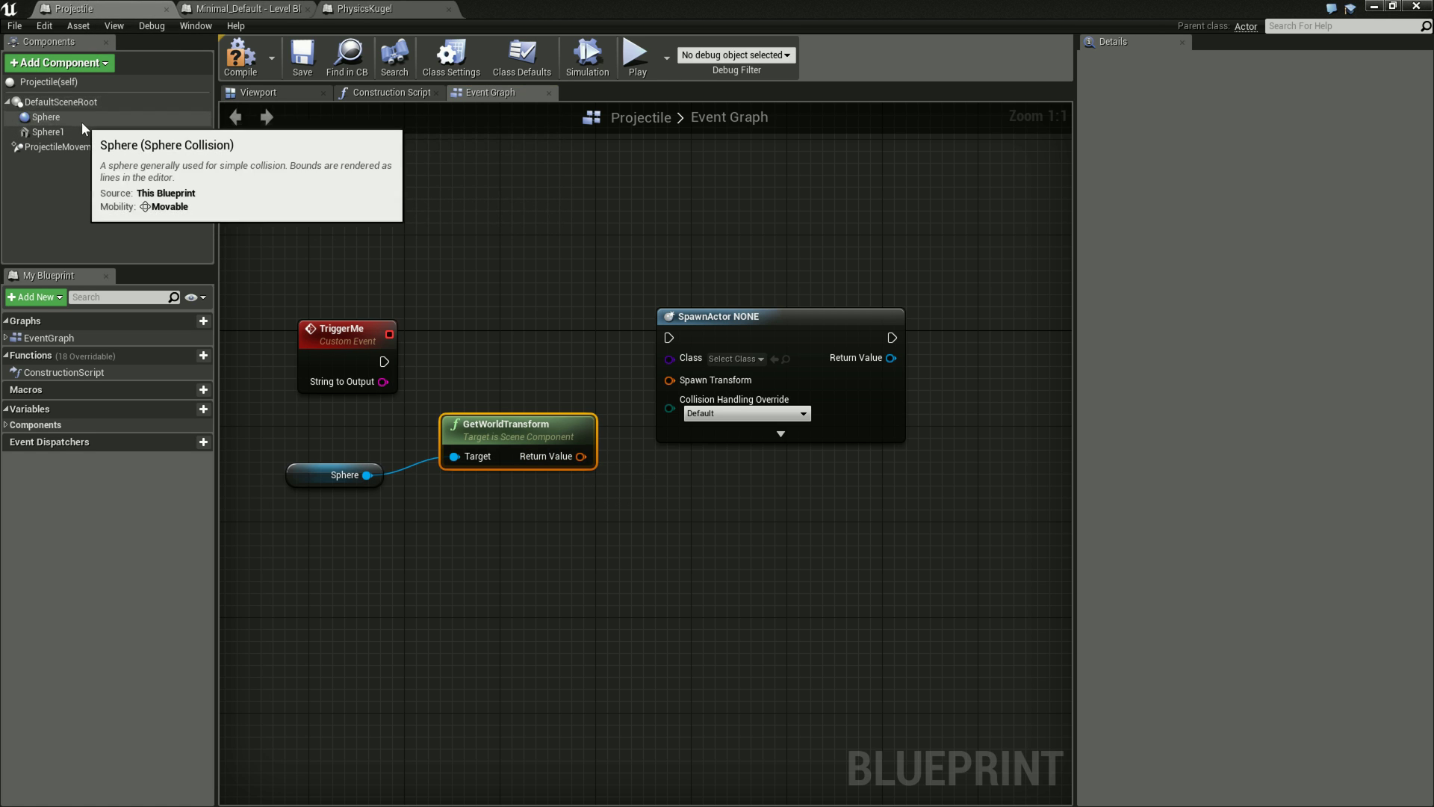
double_click(1172, 7)
left_click_drag(1083, 278, 609, 700)
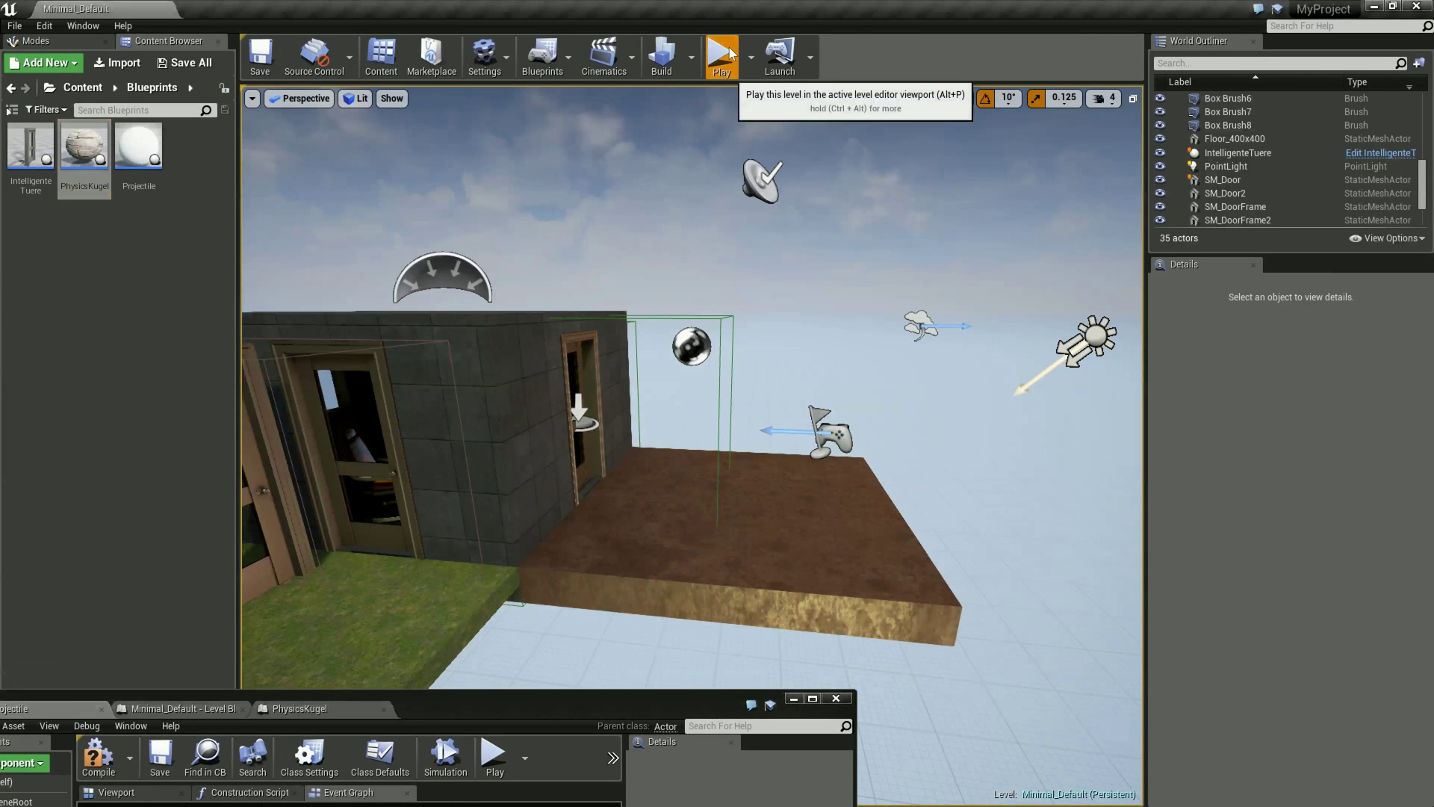
Attempt Alt+P play, cancel on the compiler error, and maximize the Projectile editor
key("alt+p")
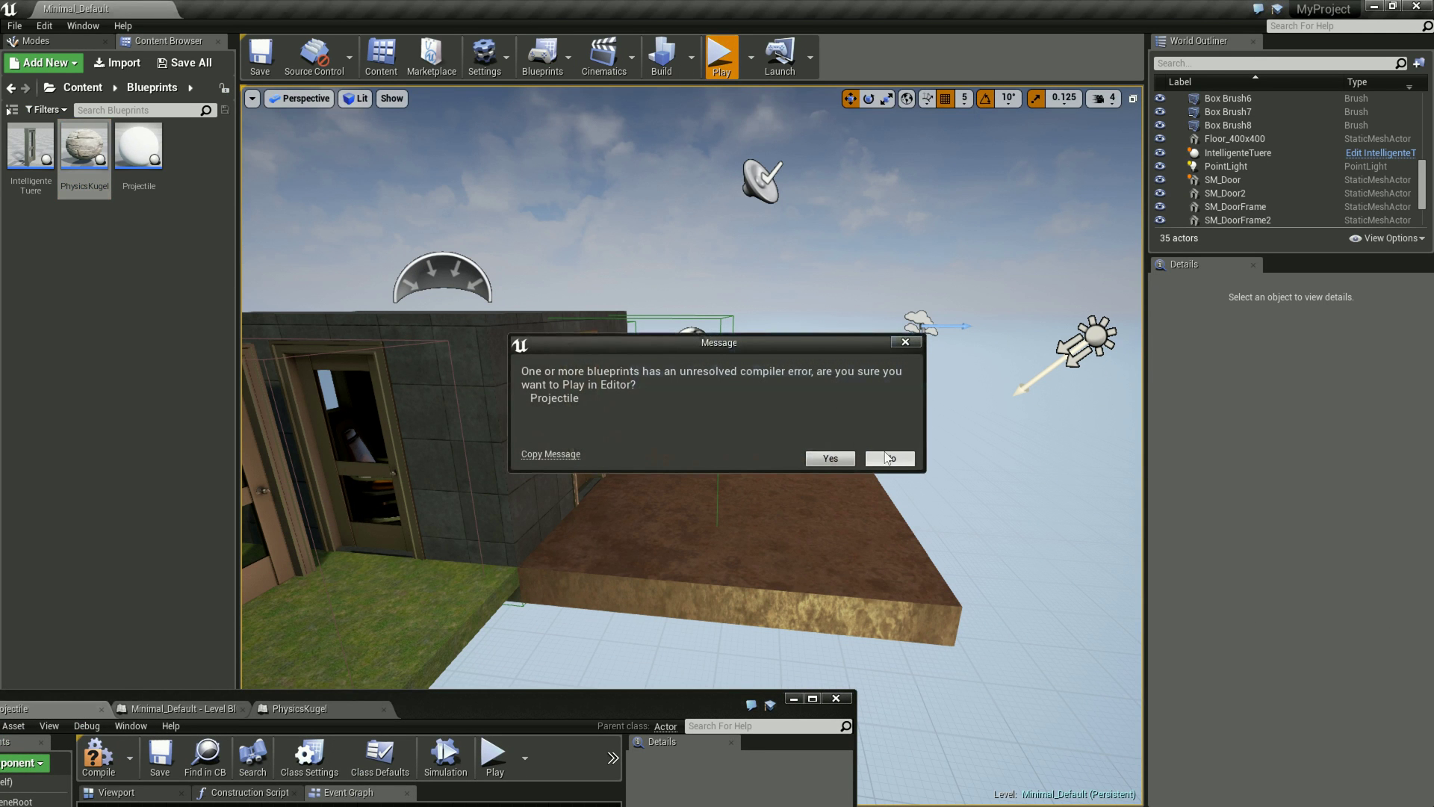
left_click(886, 458)
double_click(676, 514)
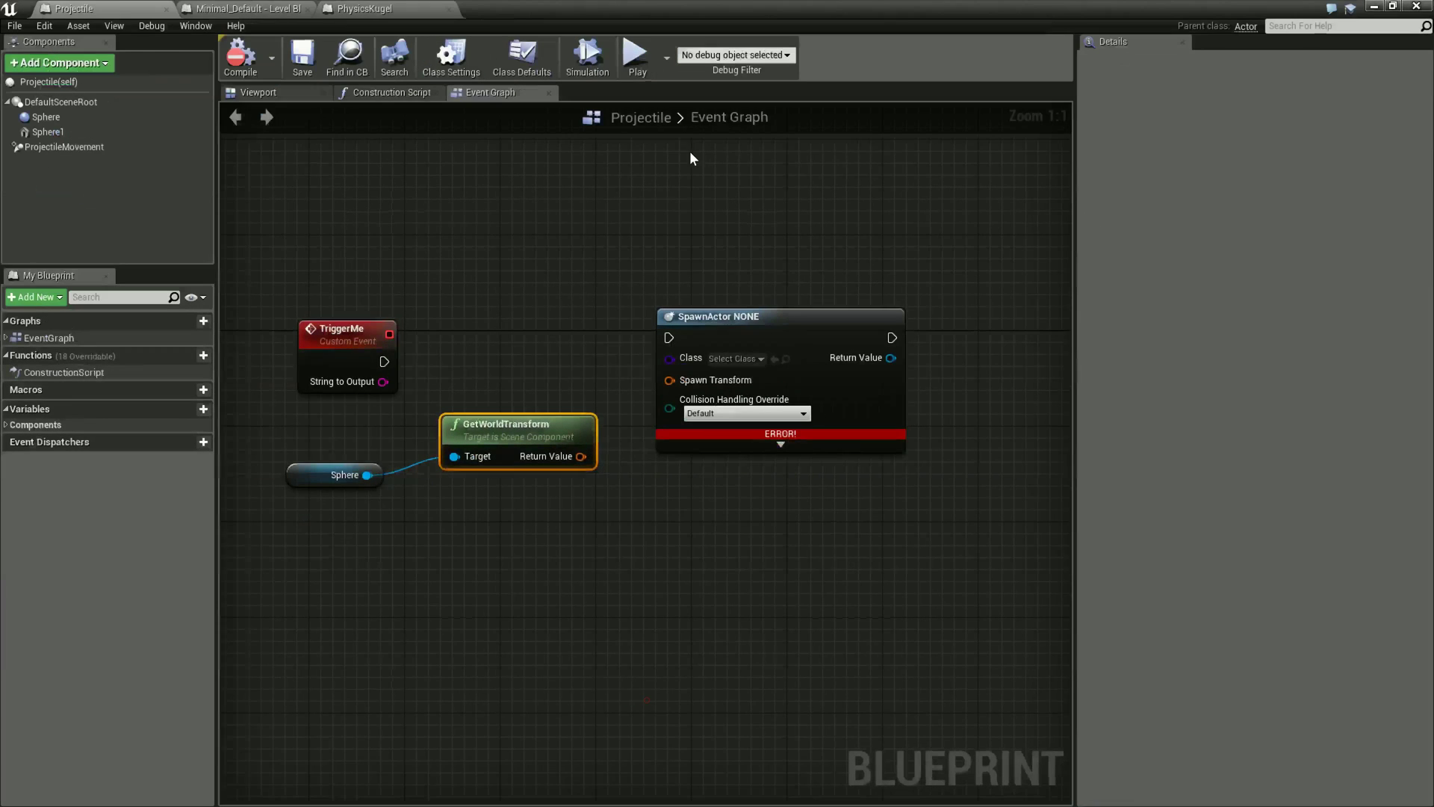
right_click_drag(803, 502, 769, 514)
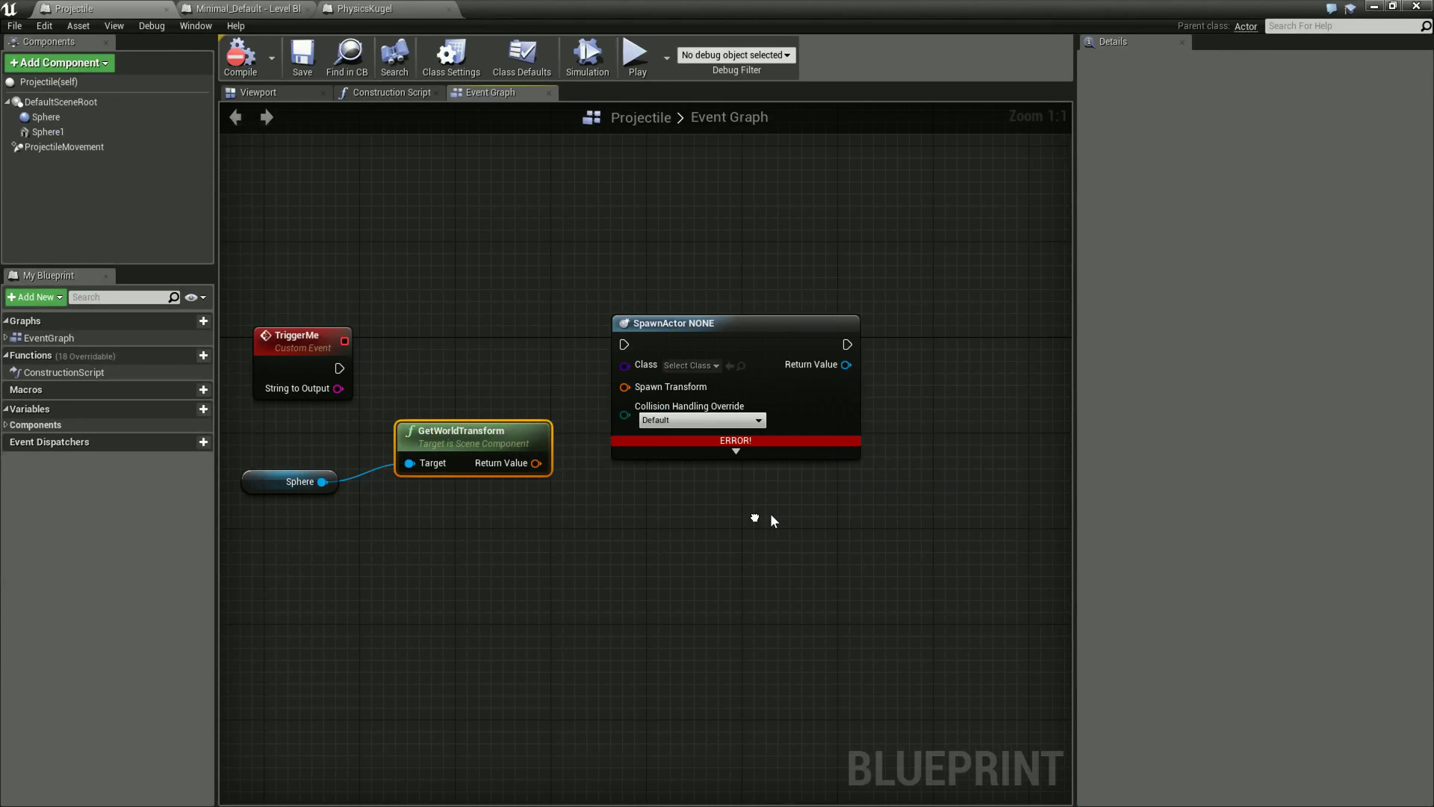
Delete the unfinished SpawnActor node, restore the editor, and start playing the level
left_click(766, 334)
key("Delete")
double_click(926, 9)
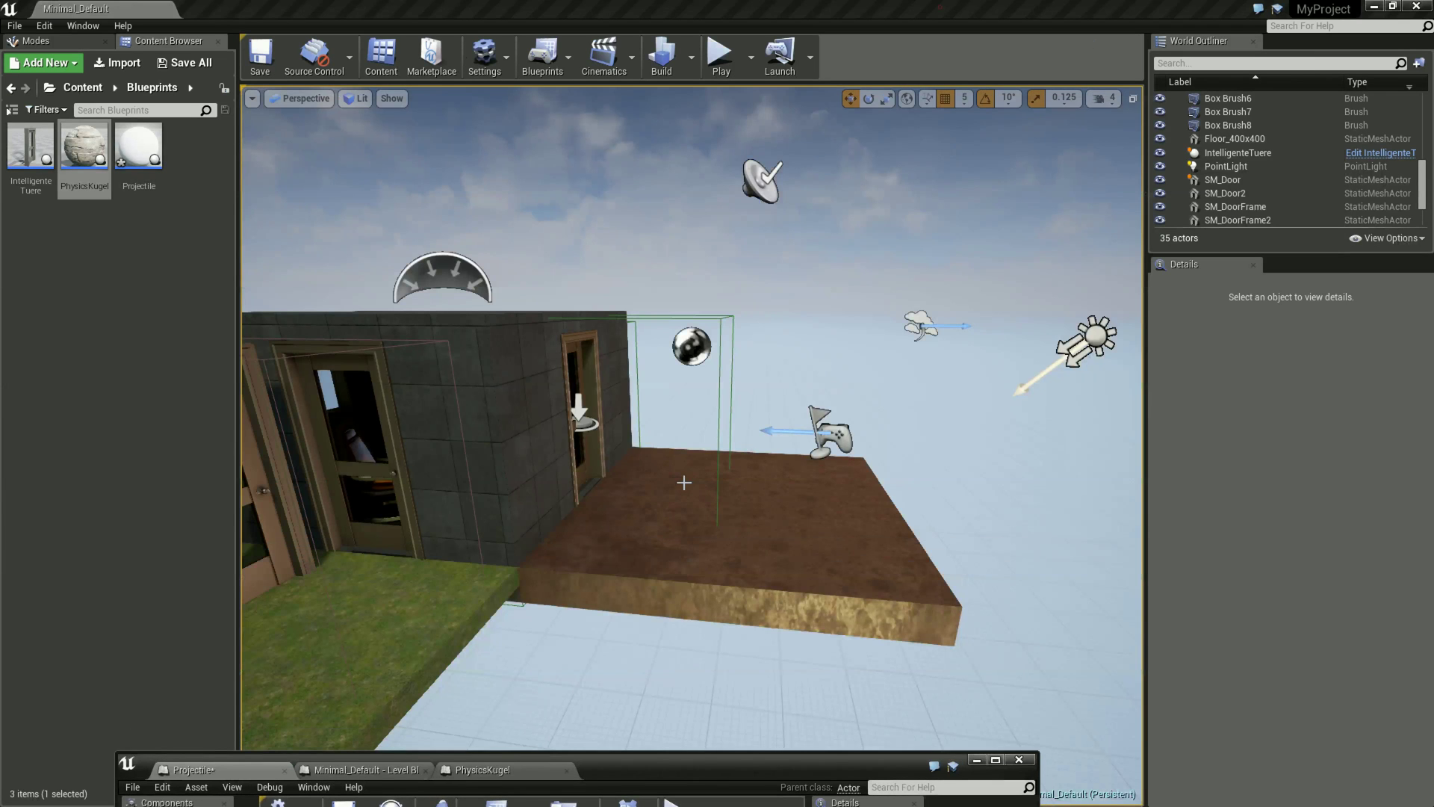
left_click(721, 54)
Fire a volley of white projectiles at the door, then back away for a farther shot
left_click(857, 504)
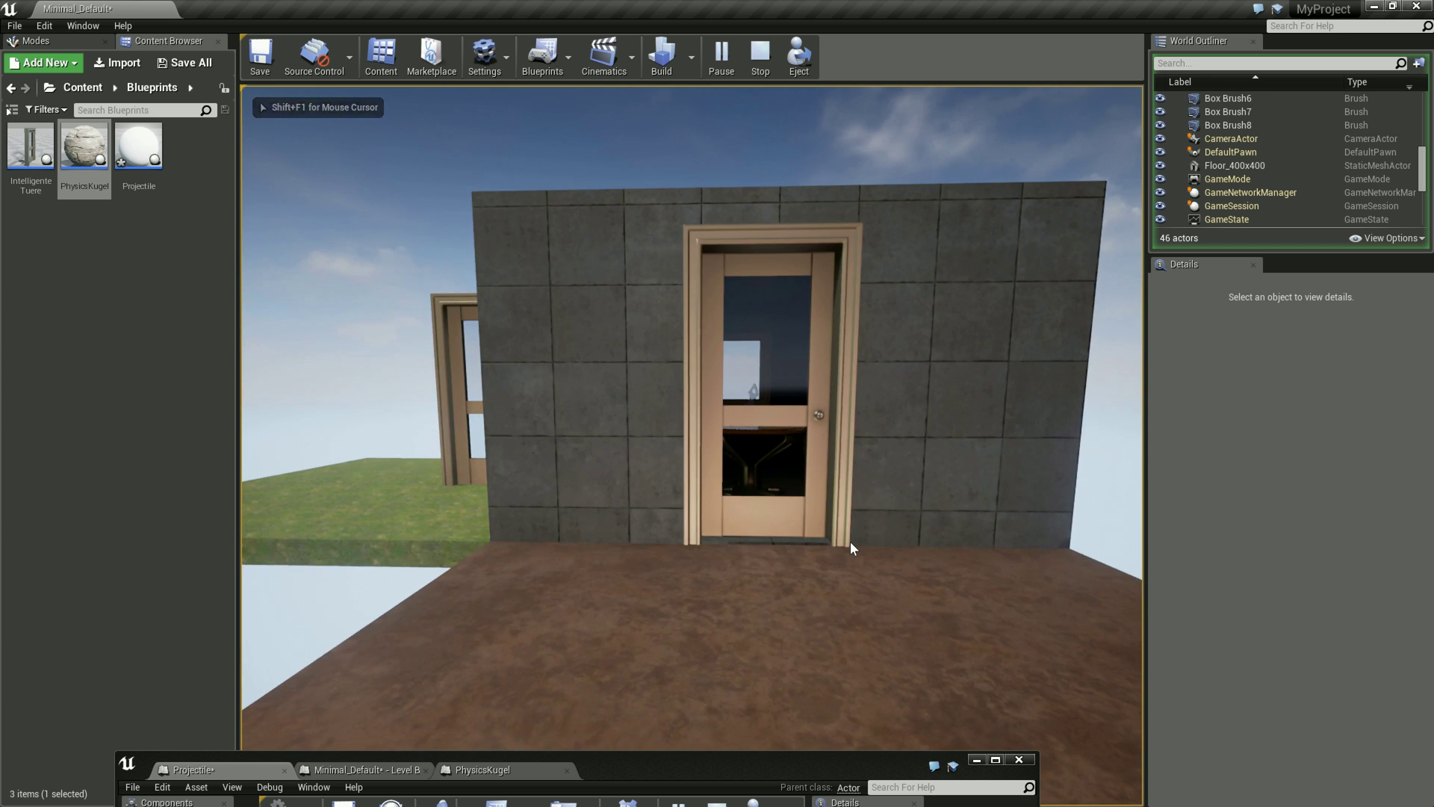
left_click(850, 541)
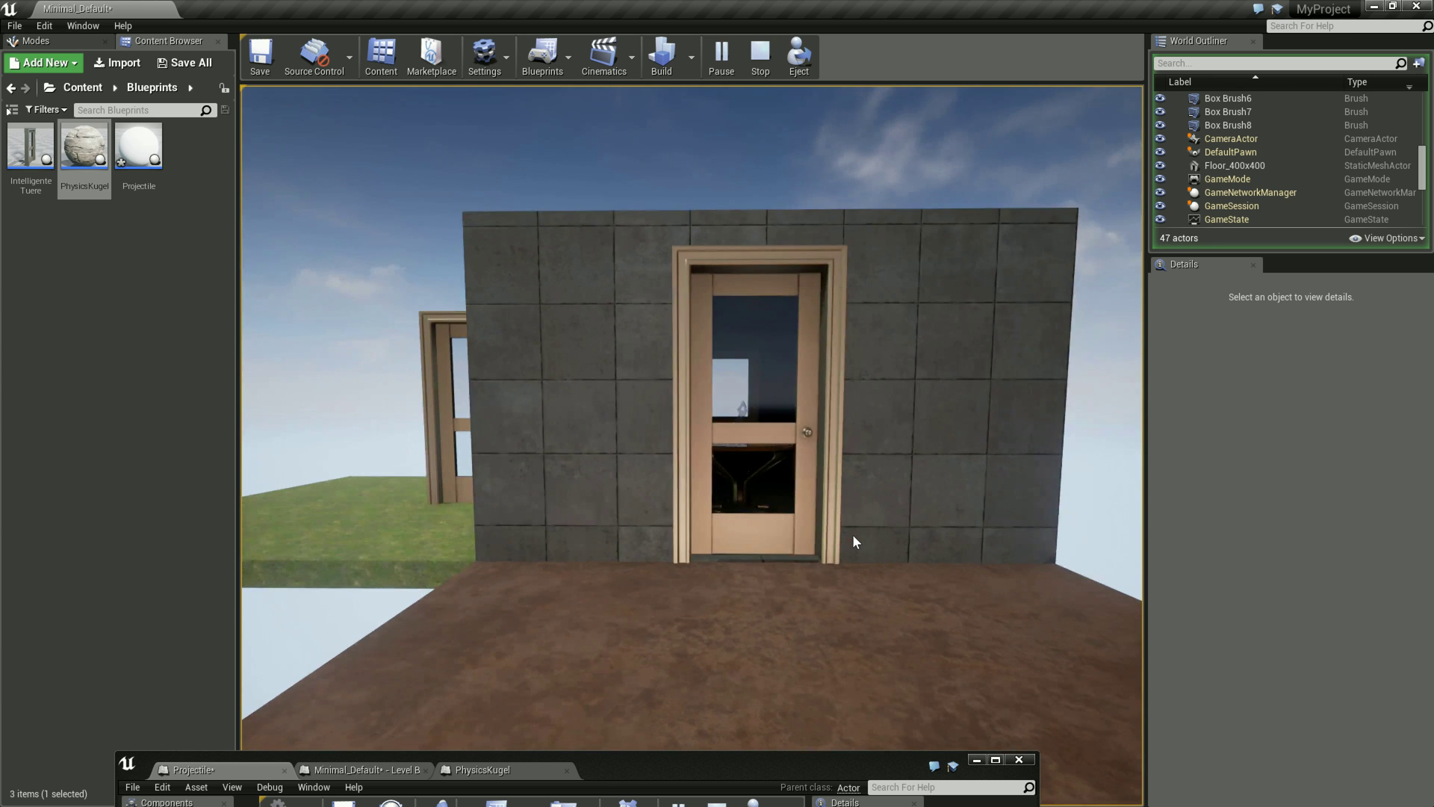
left_click(850, 525)
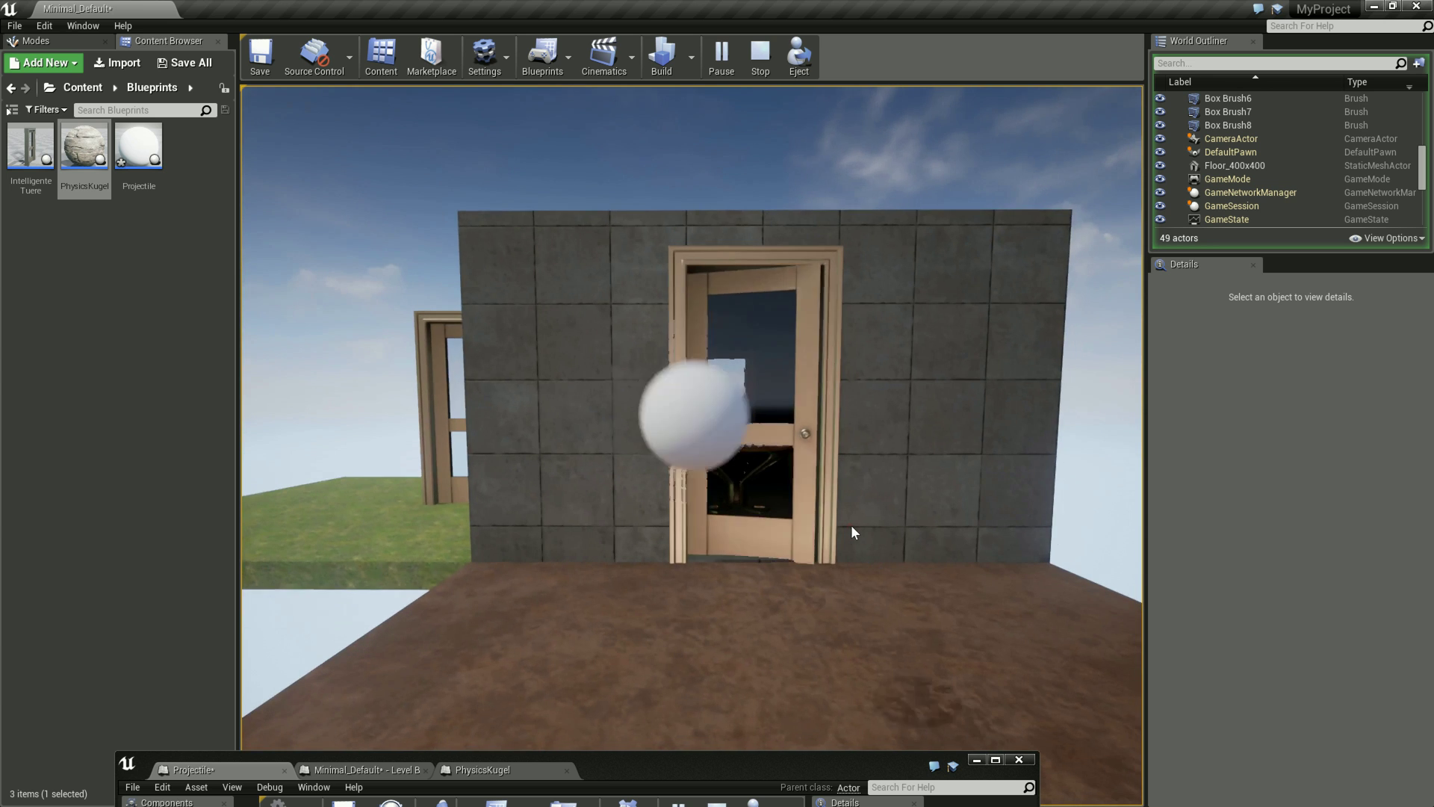
left_click(850, 525)
left_click(858, 523)
left_click(858, 522)
left_click(858, 522)
key("s")
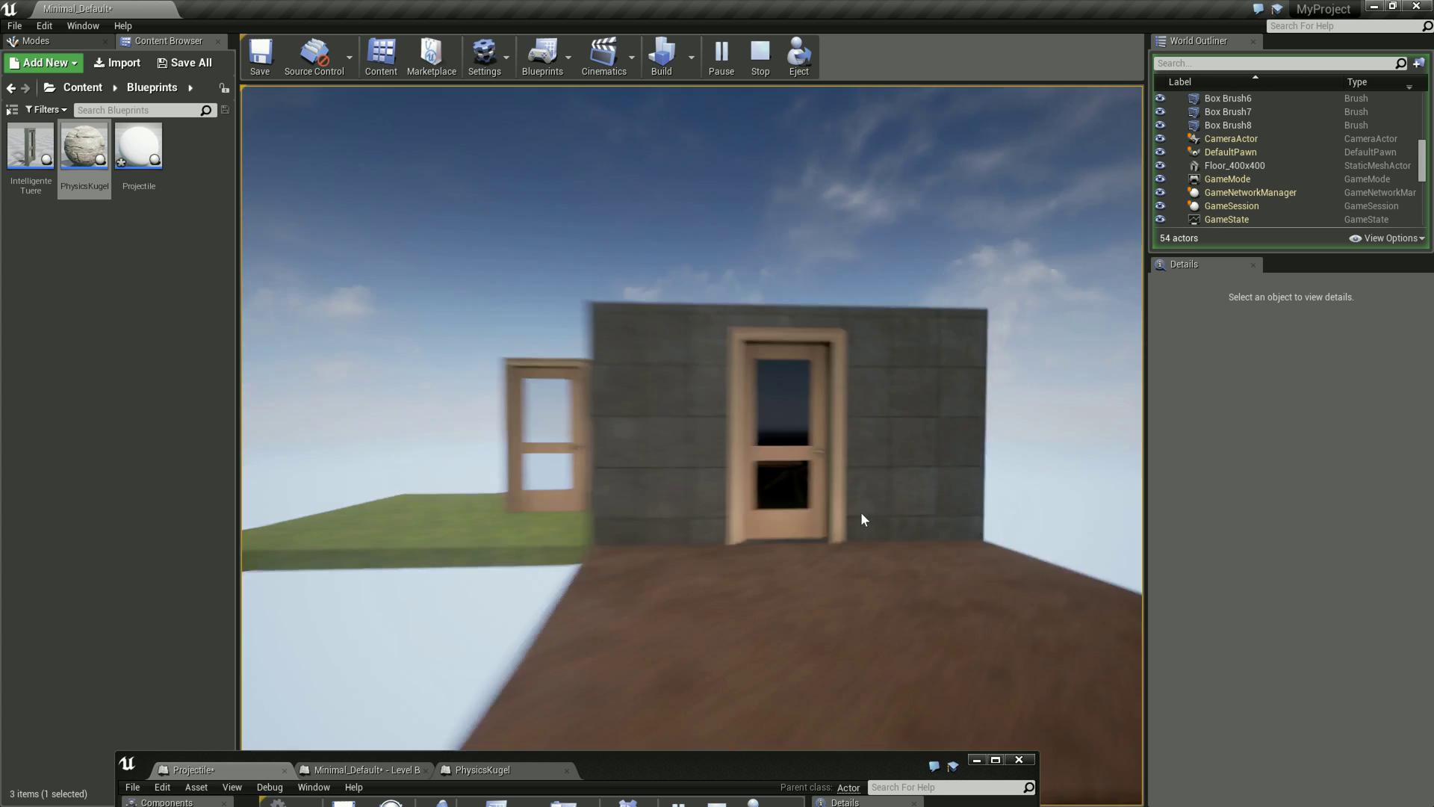
left_click(861, 513)
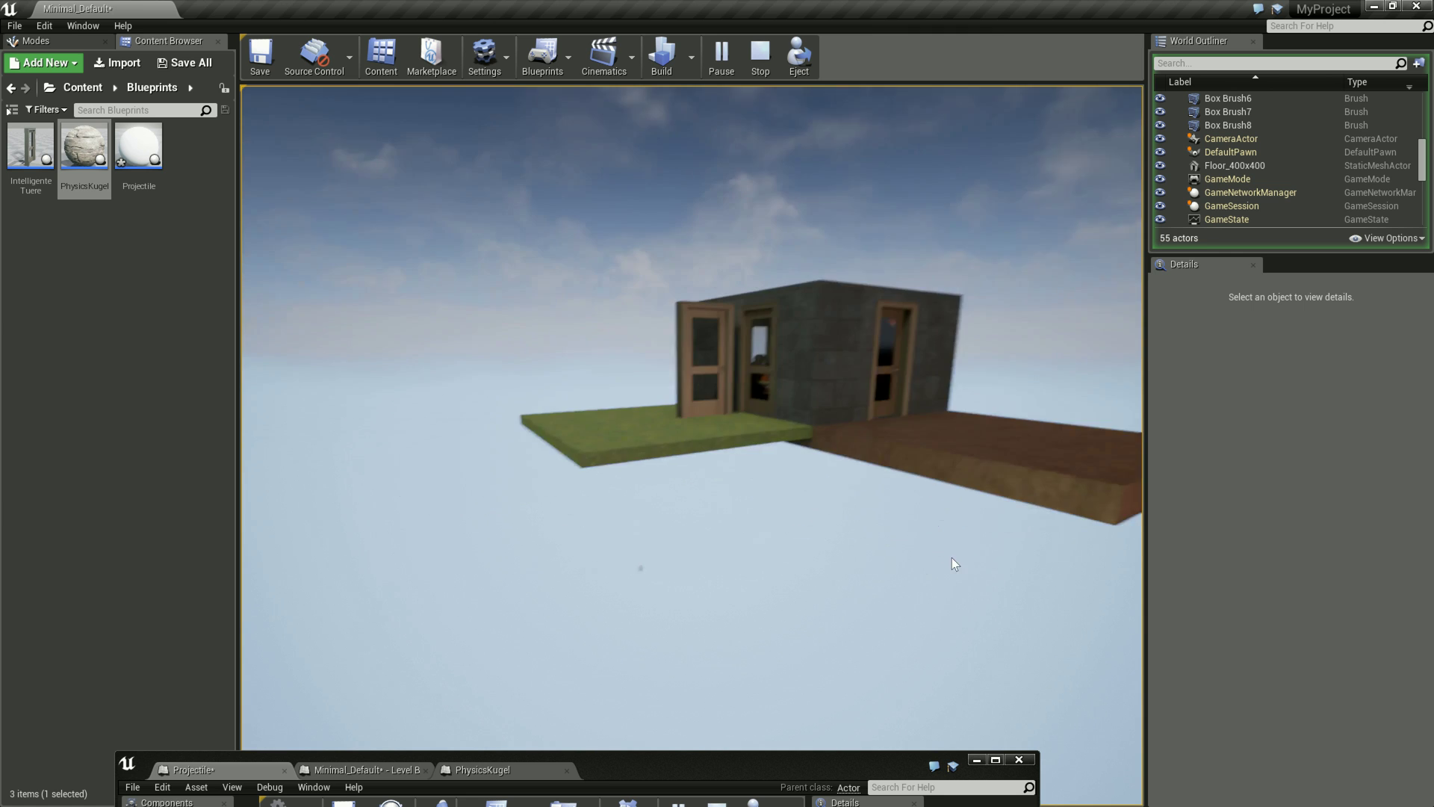
Move around the house firing more projectiles at it, then end the play session
left_click(993, 561)
key("w")
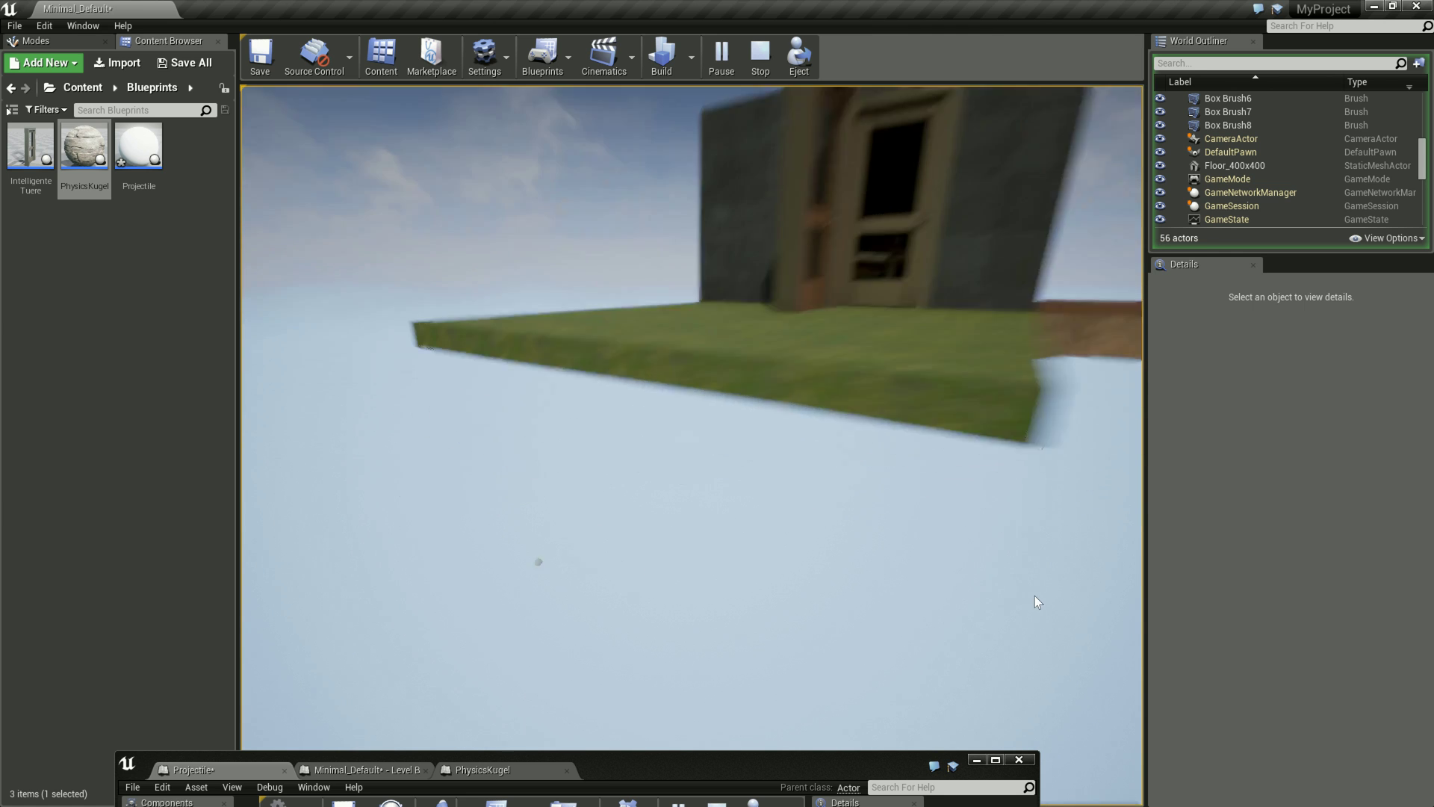
left_click(1036, 601)
left_click(1037, 599)
key("s")
left_click(1041, 572)
left_click(996, 600)
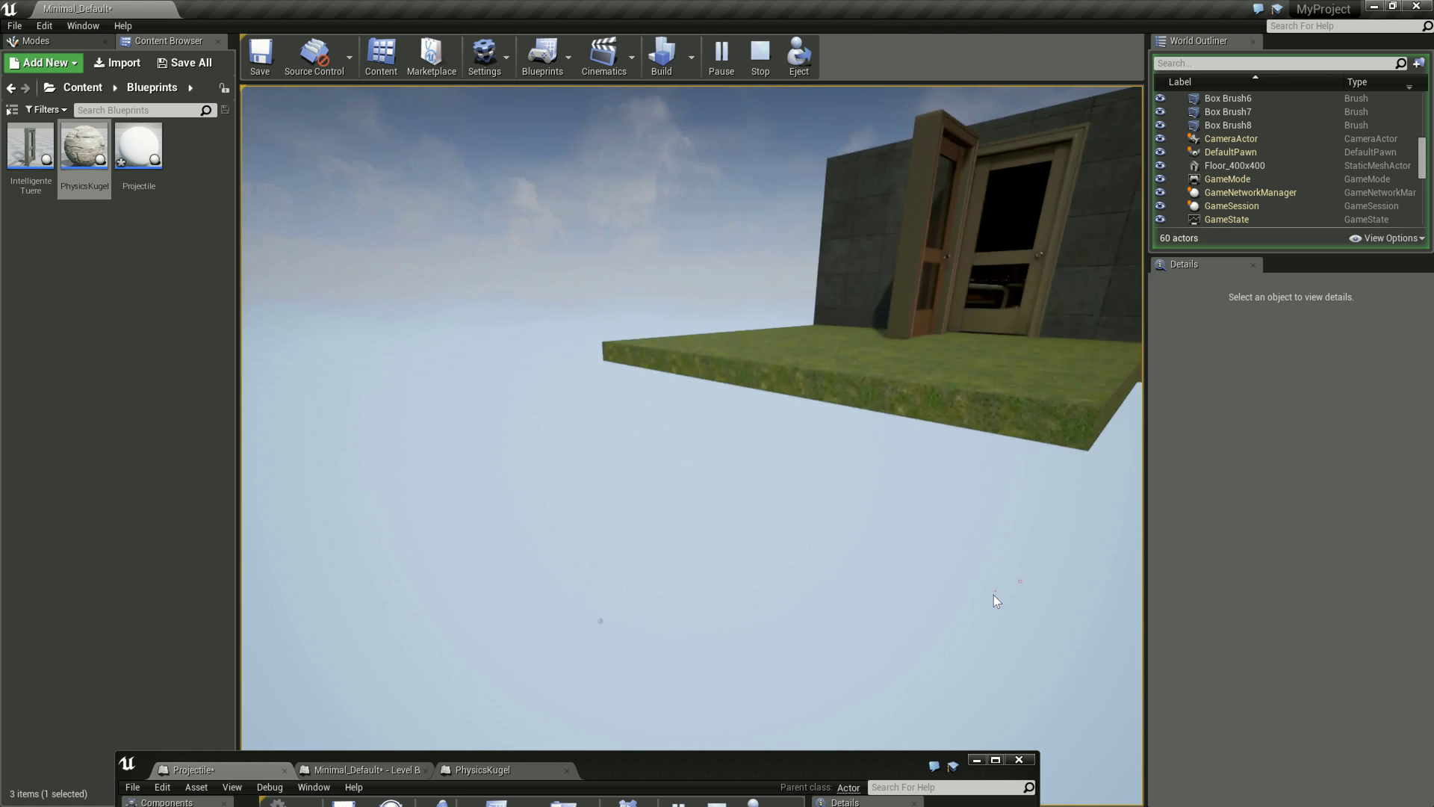
key("s")
left_click(973, 598)
left_click(972, 597)
key("d")
left_click(955, 584)
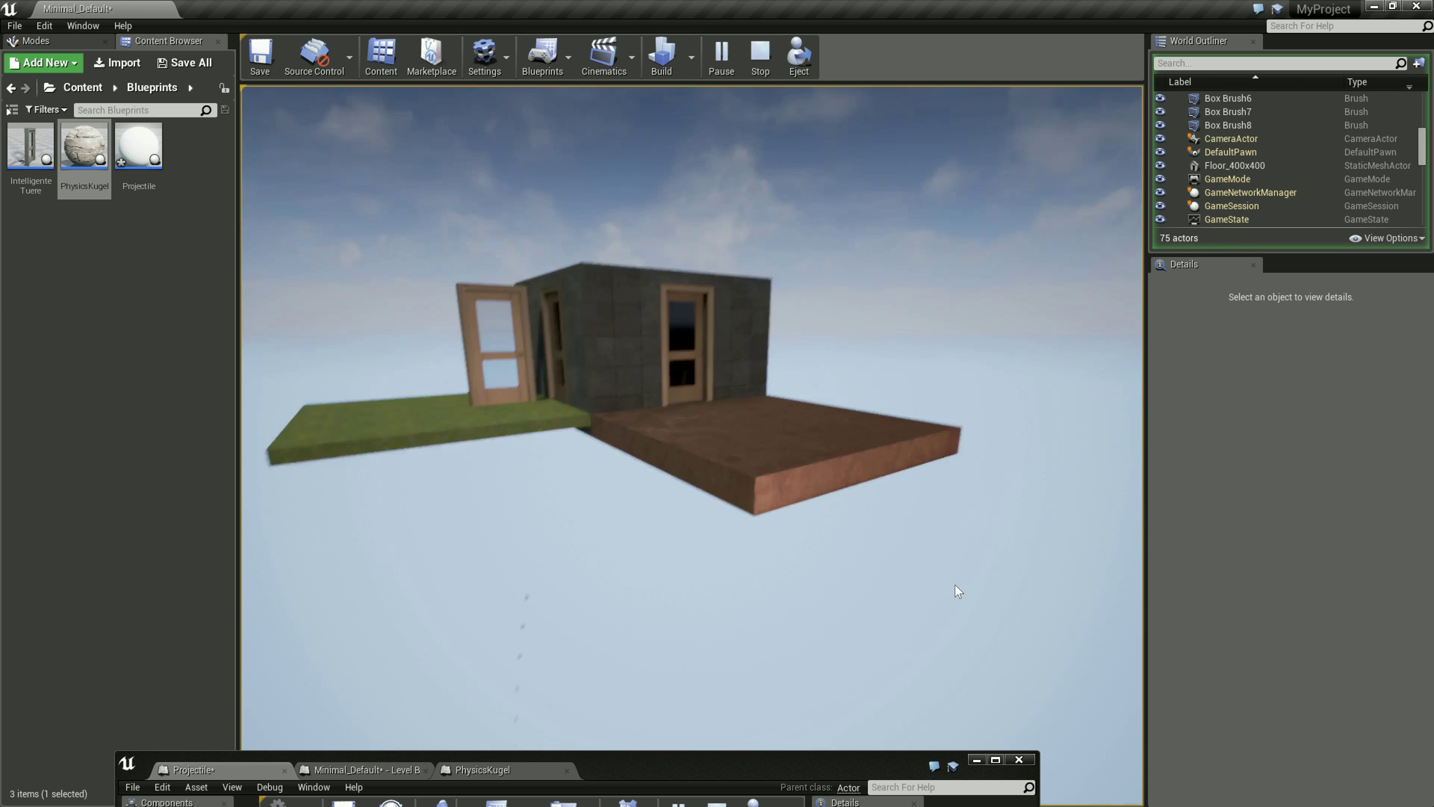
key("Escape")
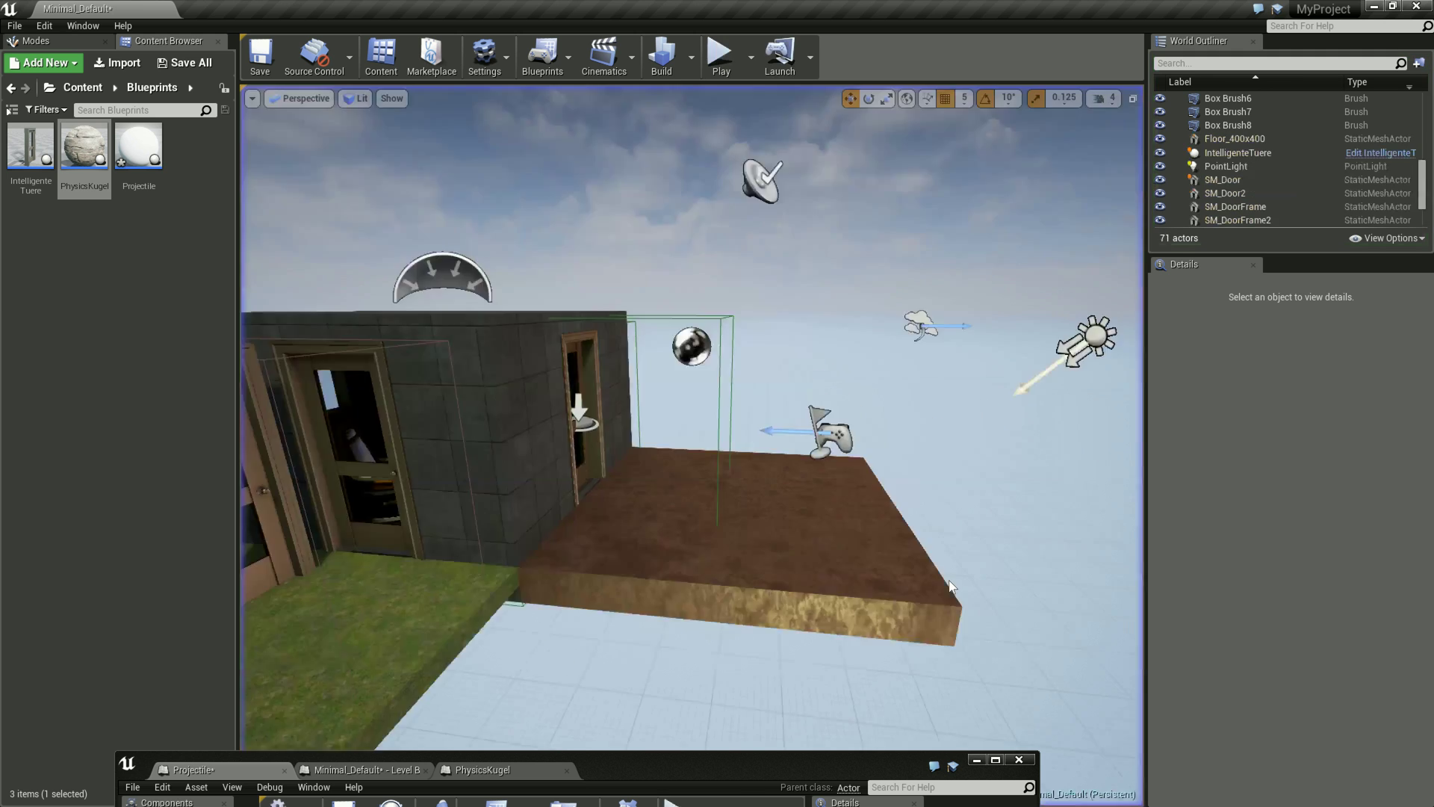
Maximize the Projectile blueprint editor and glance at the level blueprint before returning
left_click_drag(777, 761, 689, 26)
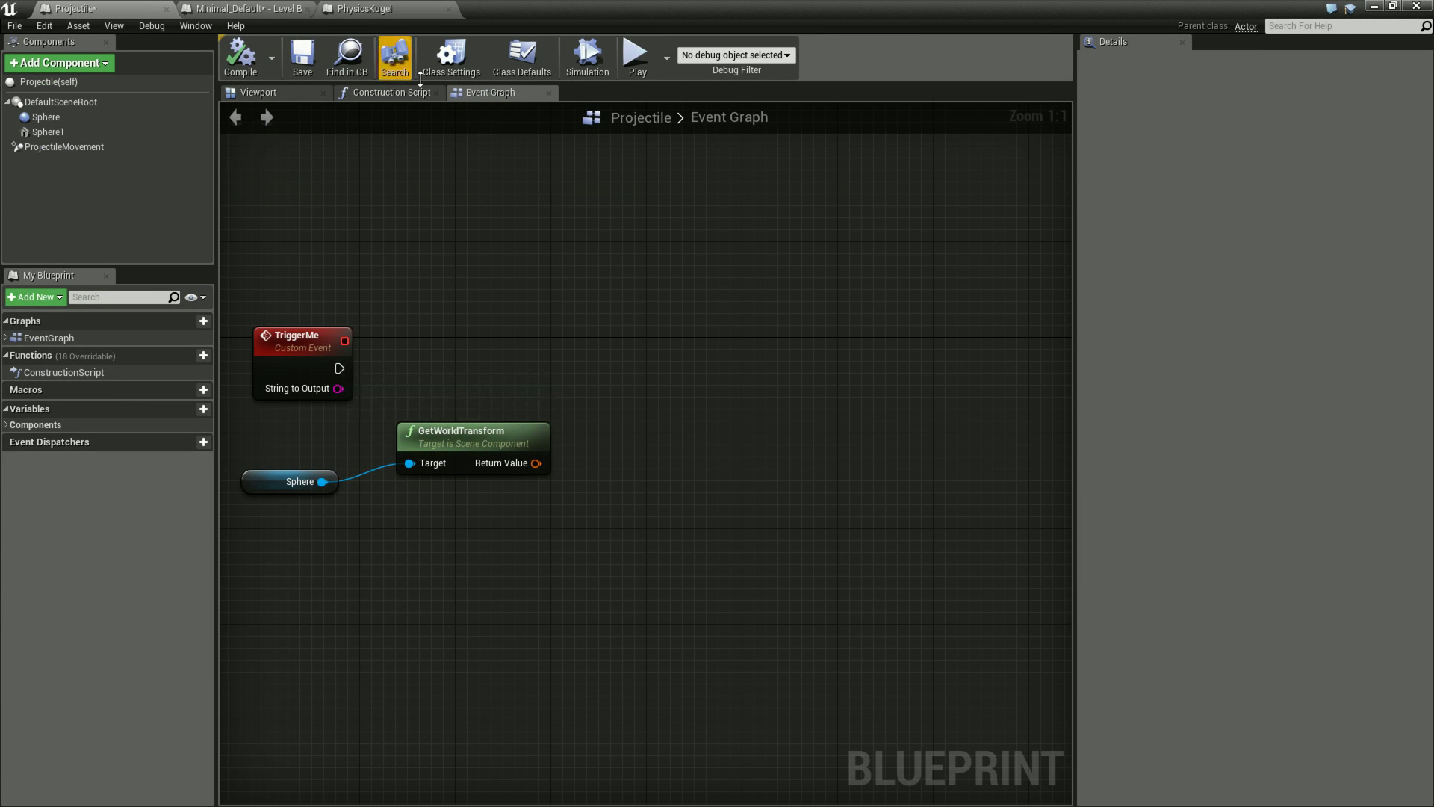
left_click(281, 8)
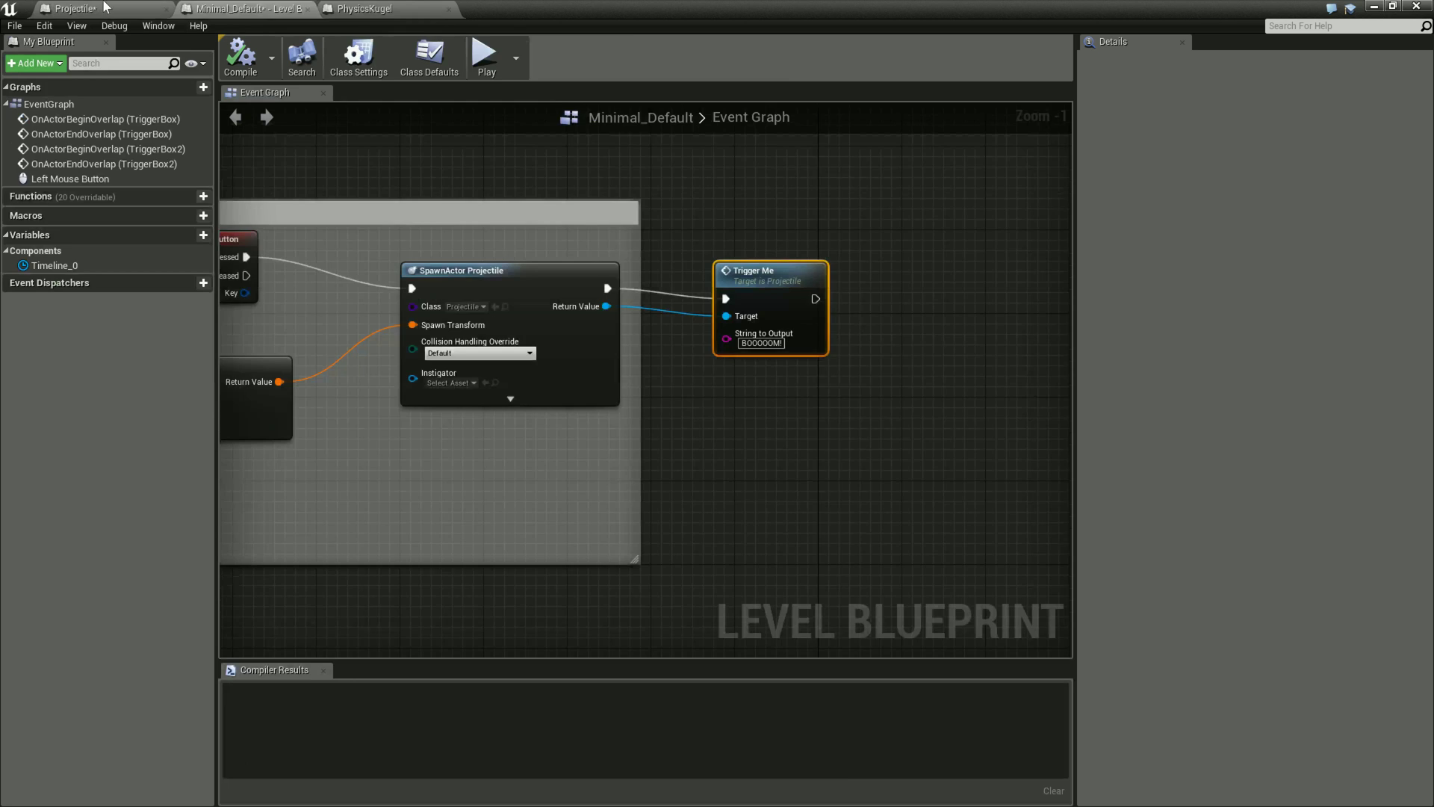
left_click(107, 7)
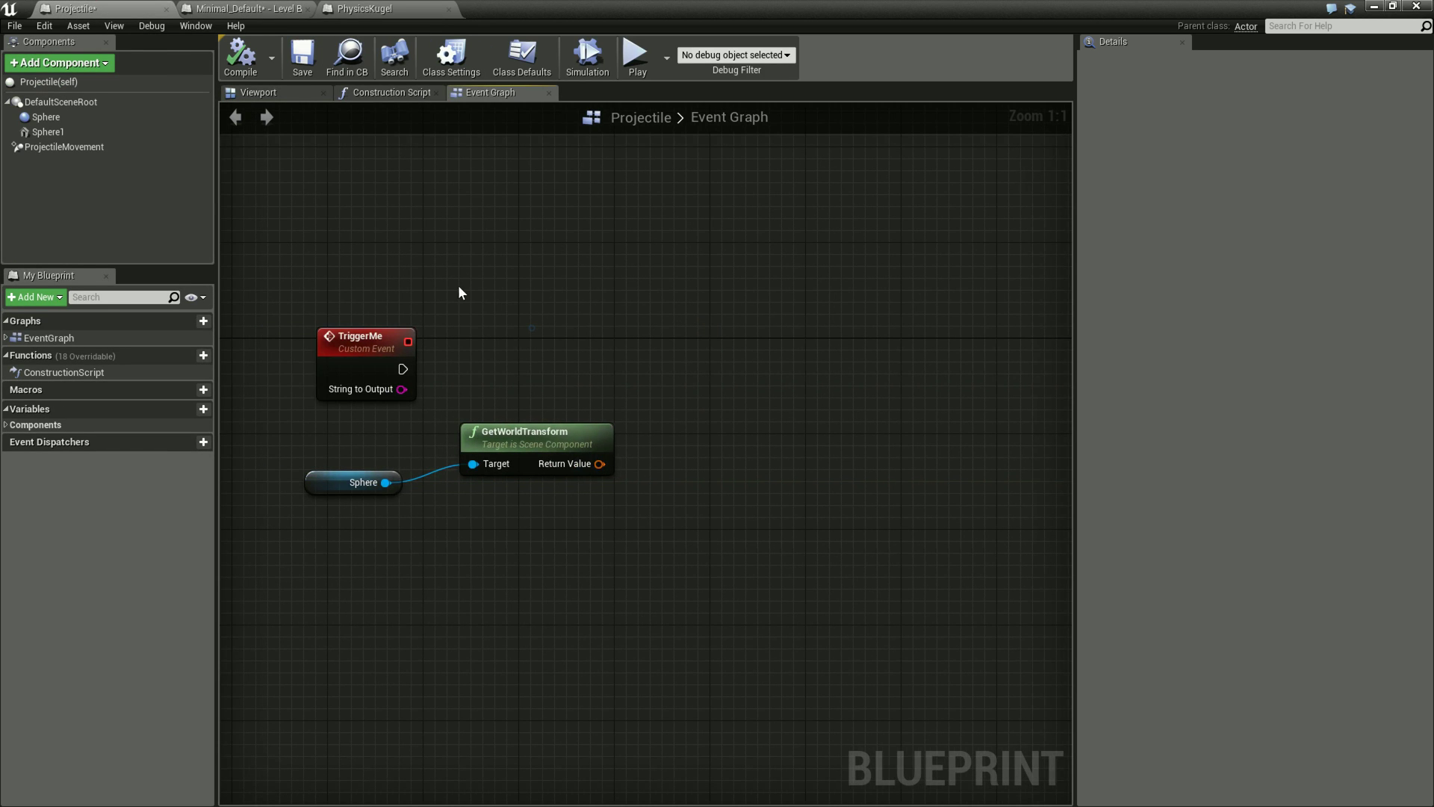
Add a Spawn Actor from Class node fed by the Sphere's GetWorldTransform return value
right_click(647, 314)
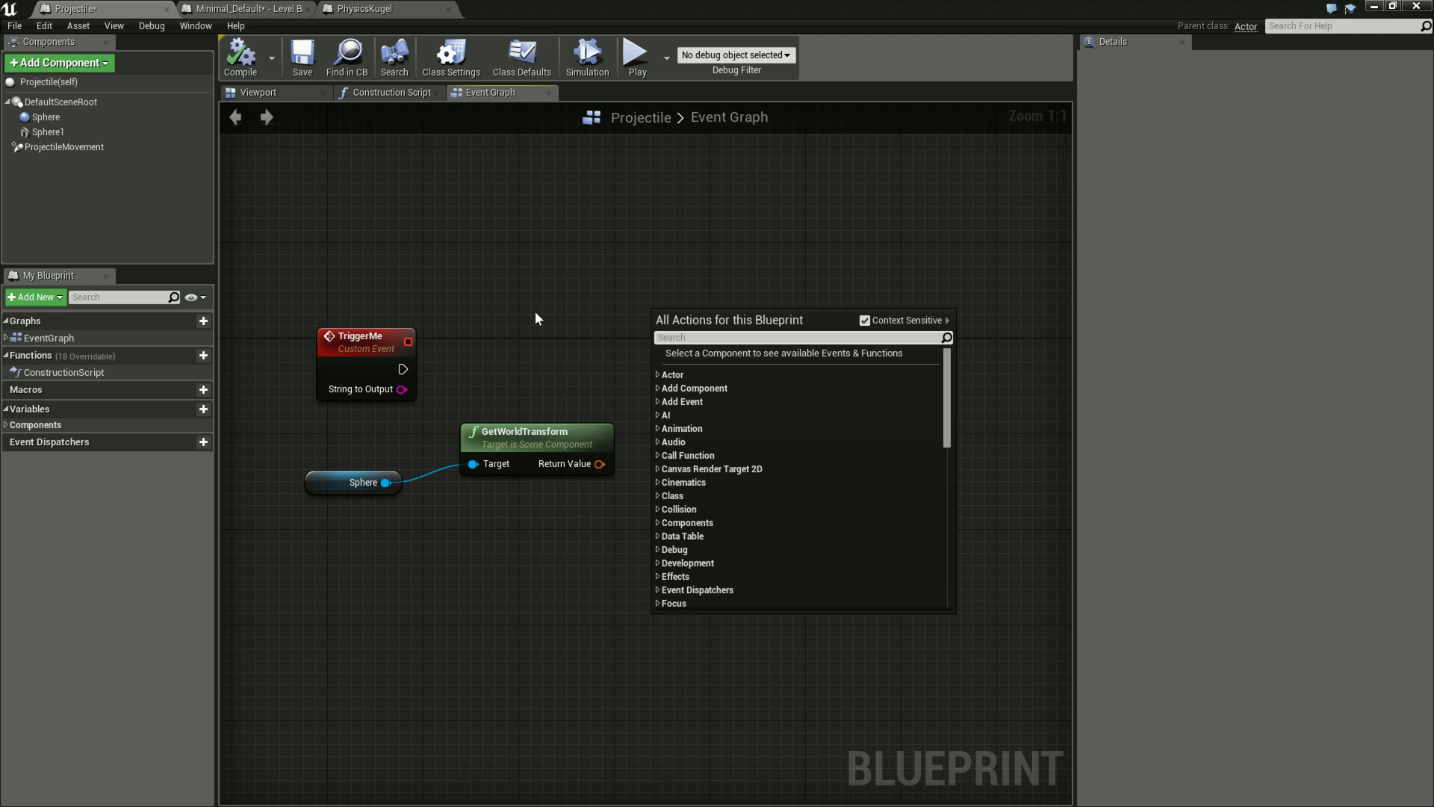
type("Spaw")
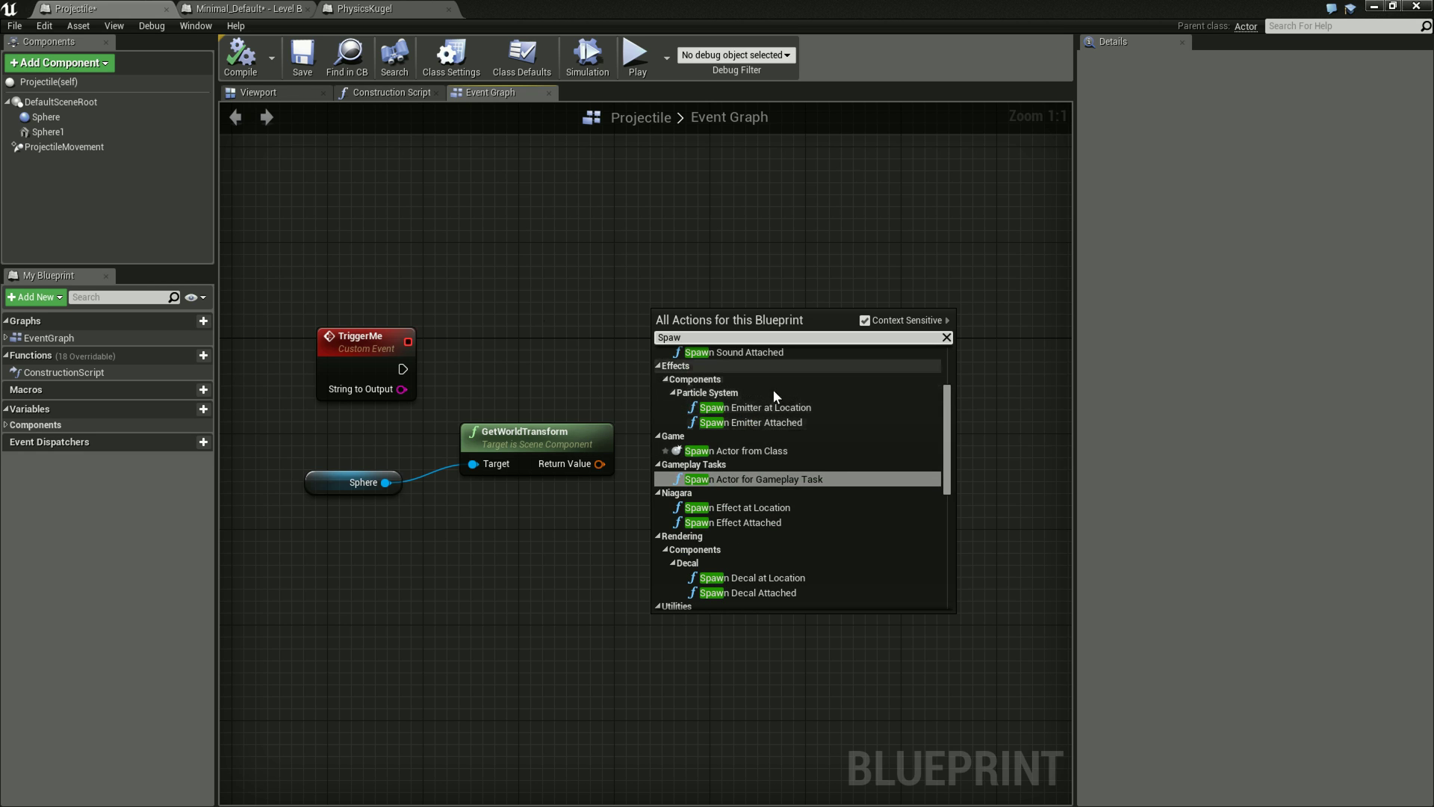
left_click(829, 450)
left_click_drag(599, 464, 664, 376)
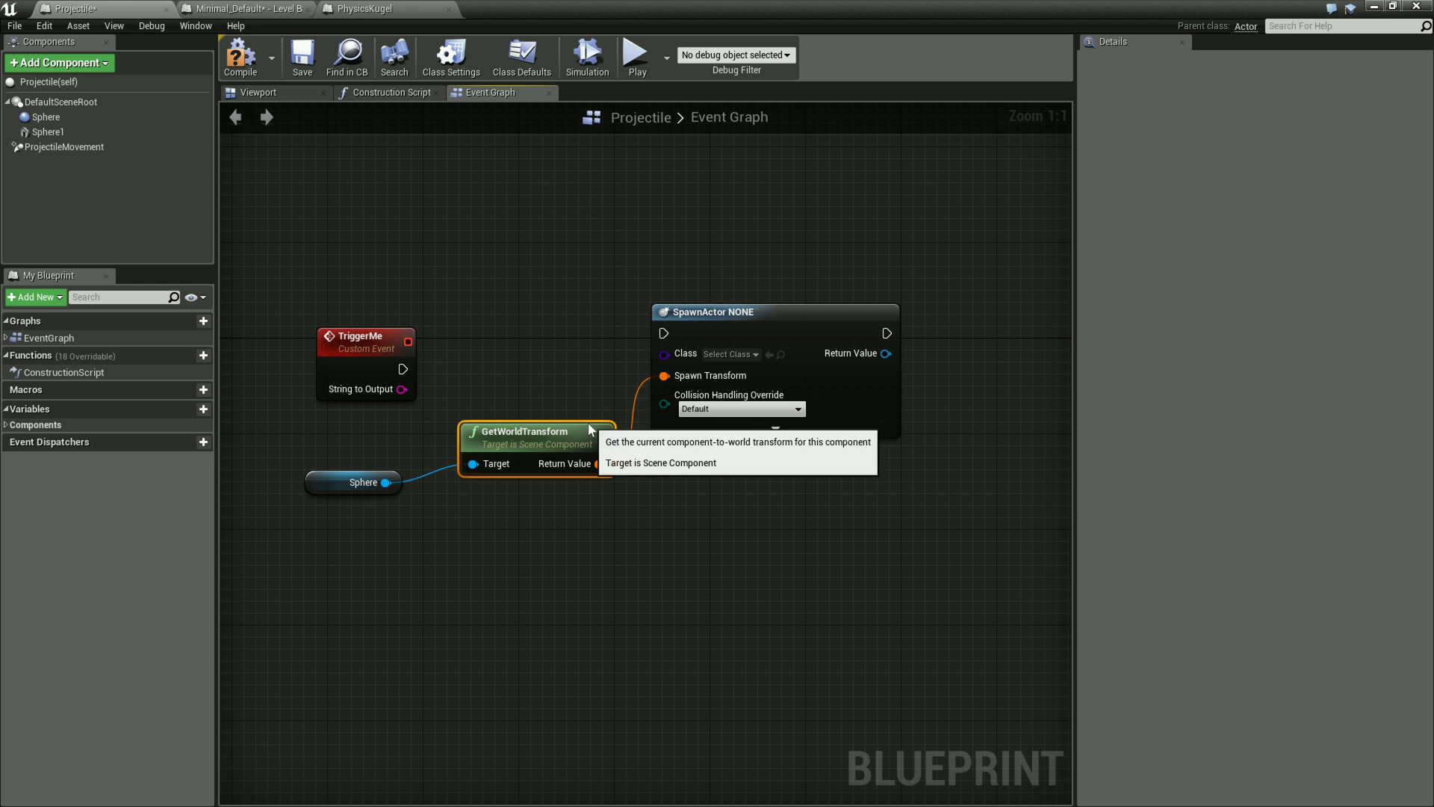
left_click_drag(581, 430, 557, 418)
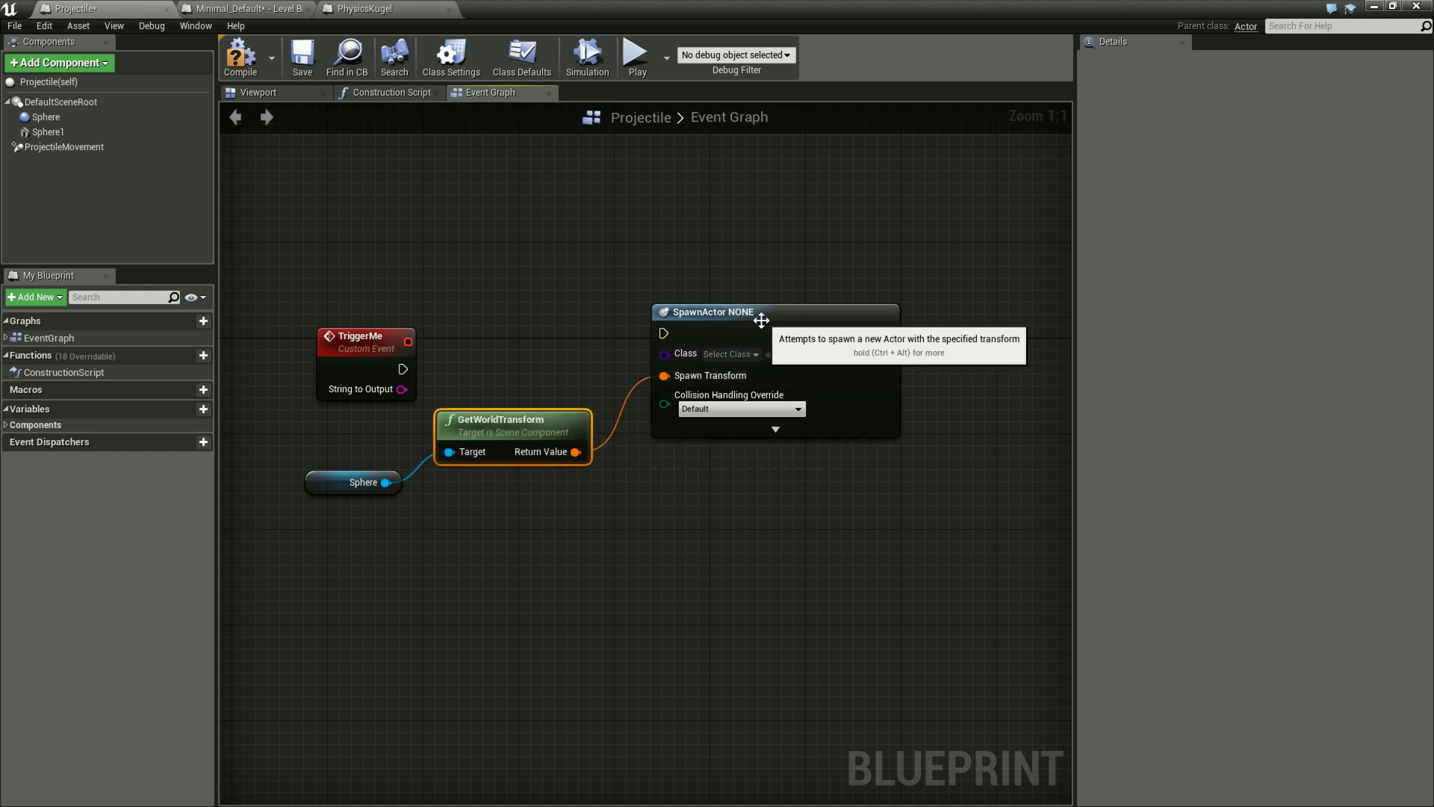
Set the SpawnActor class to PhysicsKugel and drive it from TriggerMe's execution pin
left_click_drag(716, 340, 727, 352)
left_click(753, 369)
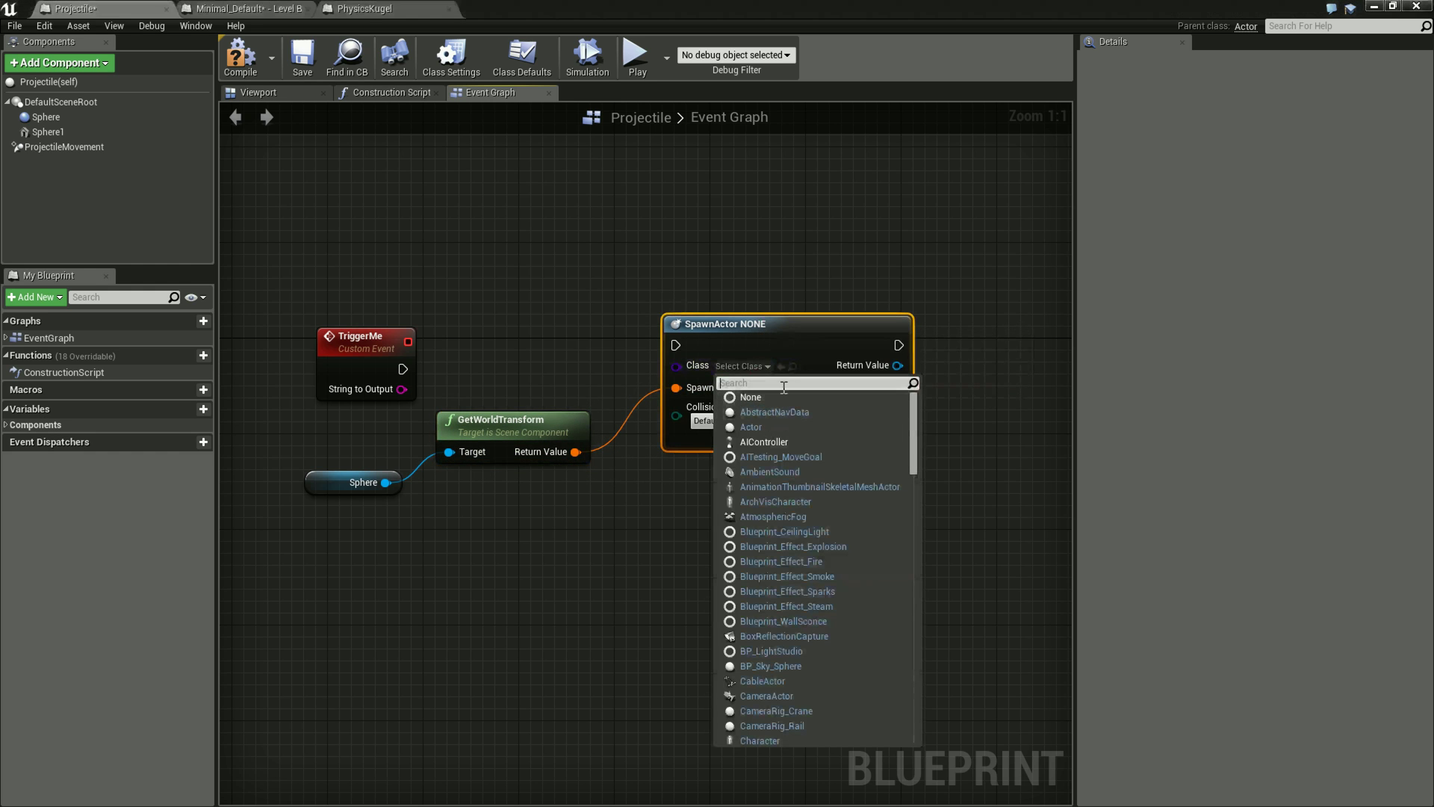
type("Phys")
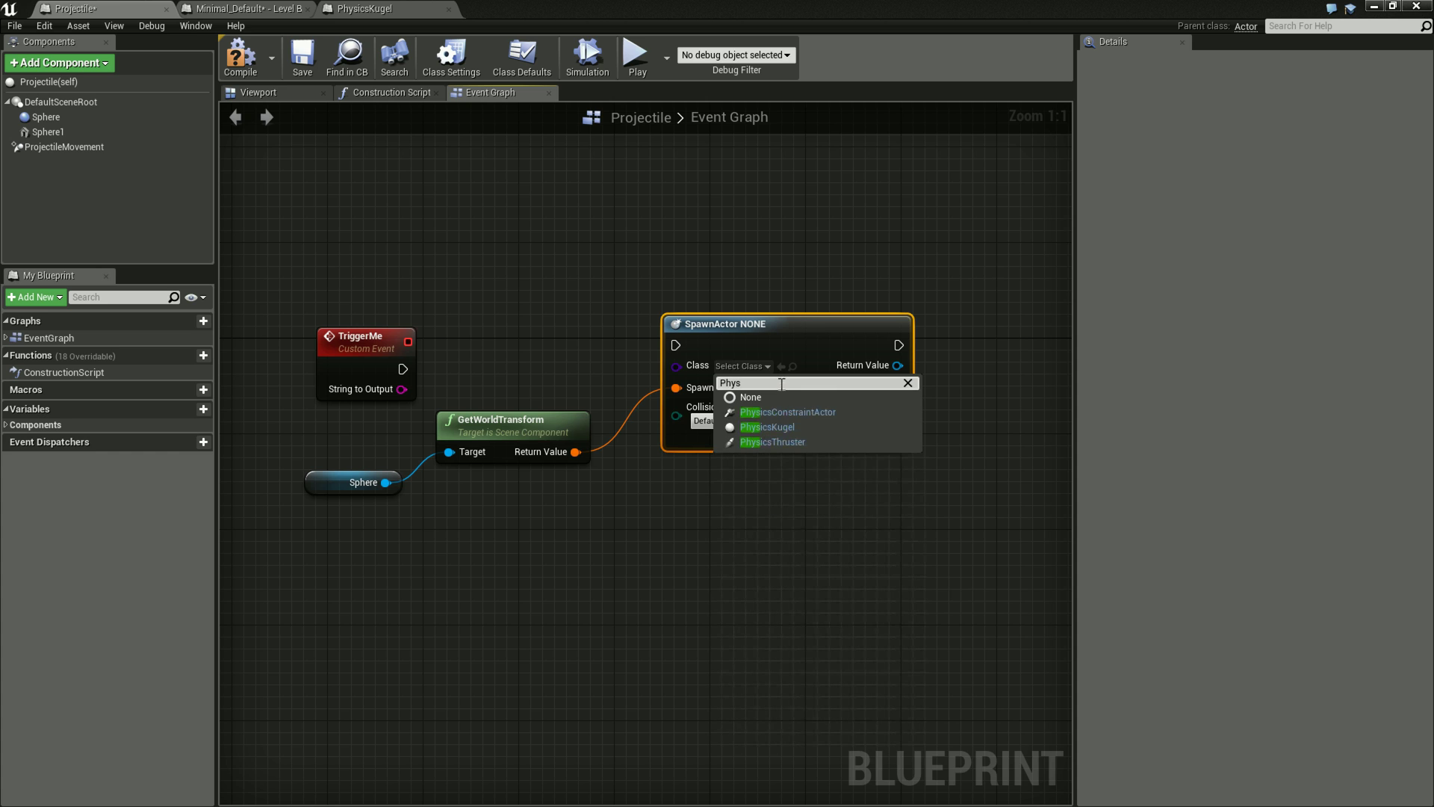
left_click(774, 425)
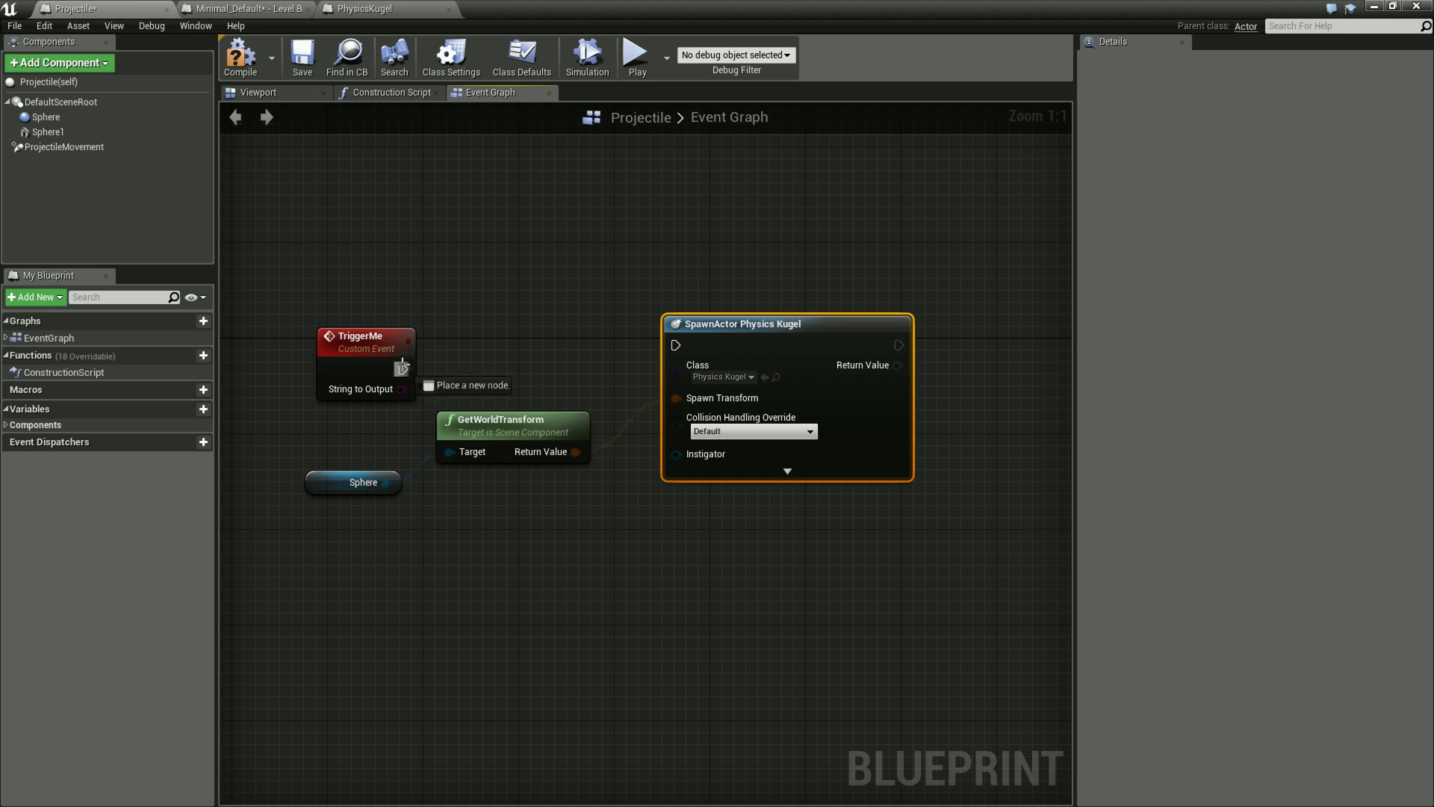
left_click_drag(674, 335, 676, 345)
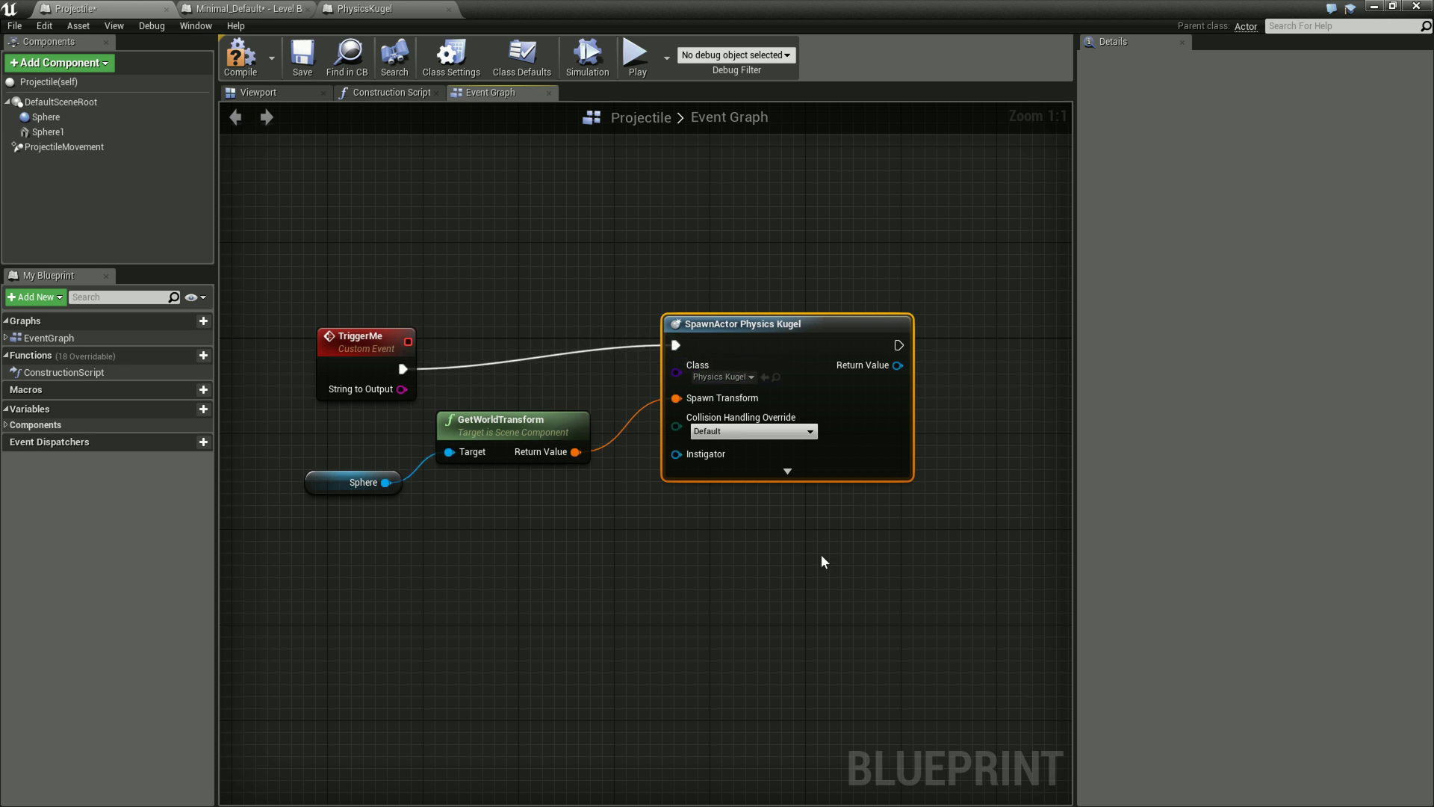
left_click_drag(374, 482, 350, 446)
left_click(440, 458)
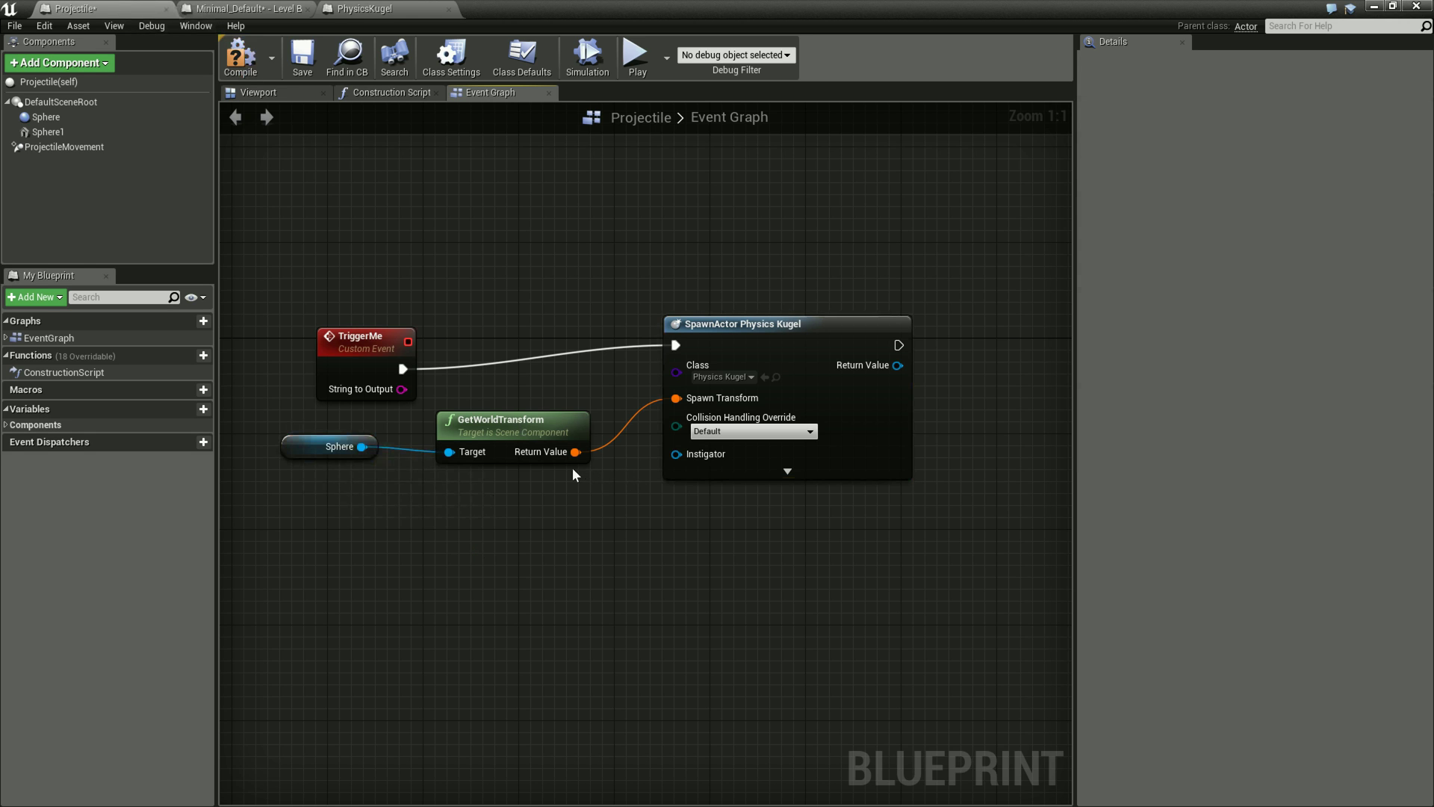
Save everything, compile the Projectile blueprint, and bring up the level blueprint
key("ctrl+shift+s")
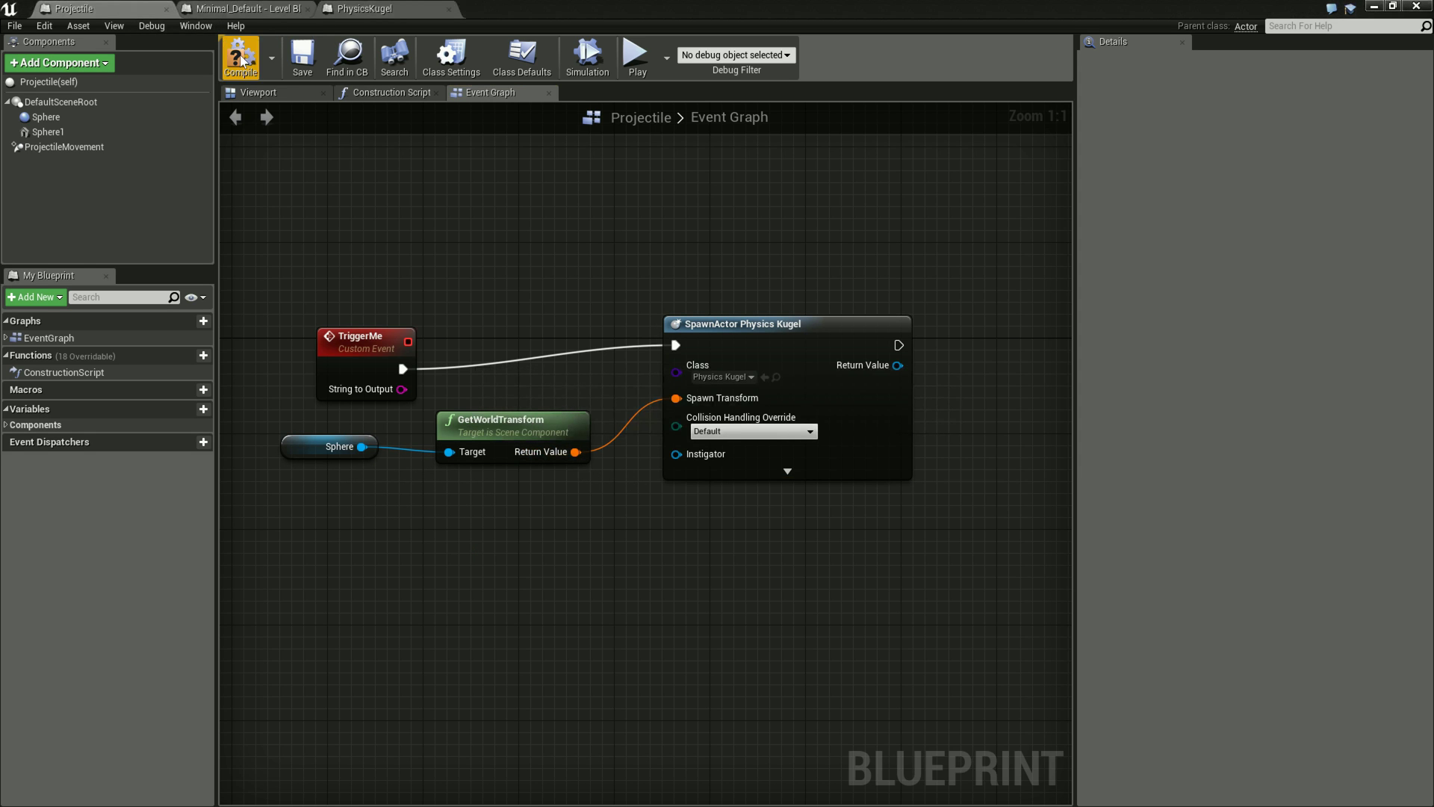
left_click(243, 60)
left_click(295, 13)
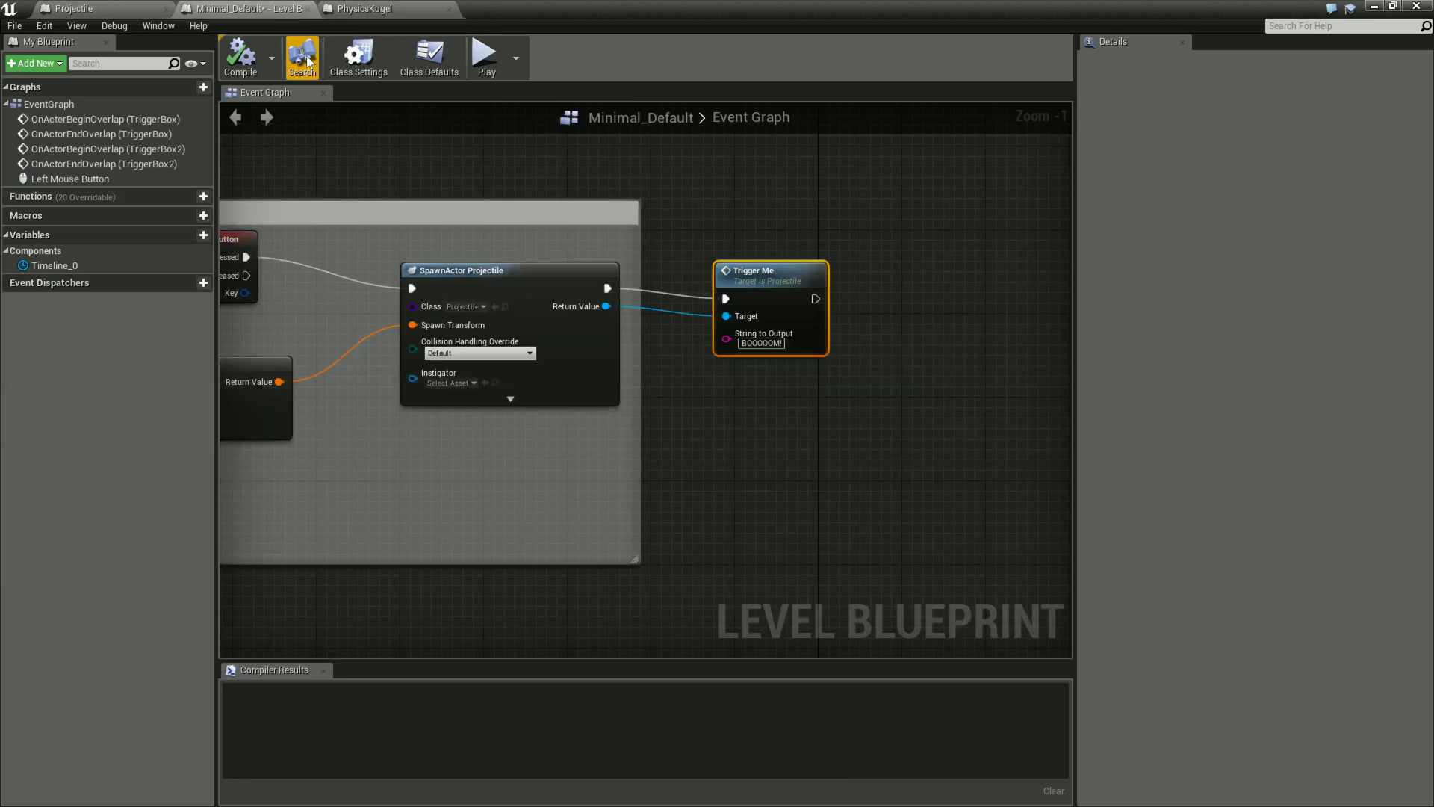
Save the level, start play mode, and fire the first stone spheres onto the platform
key("ctrl+s")
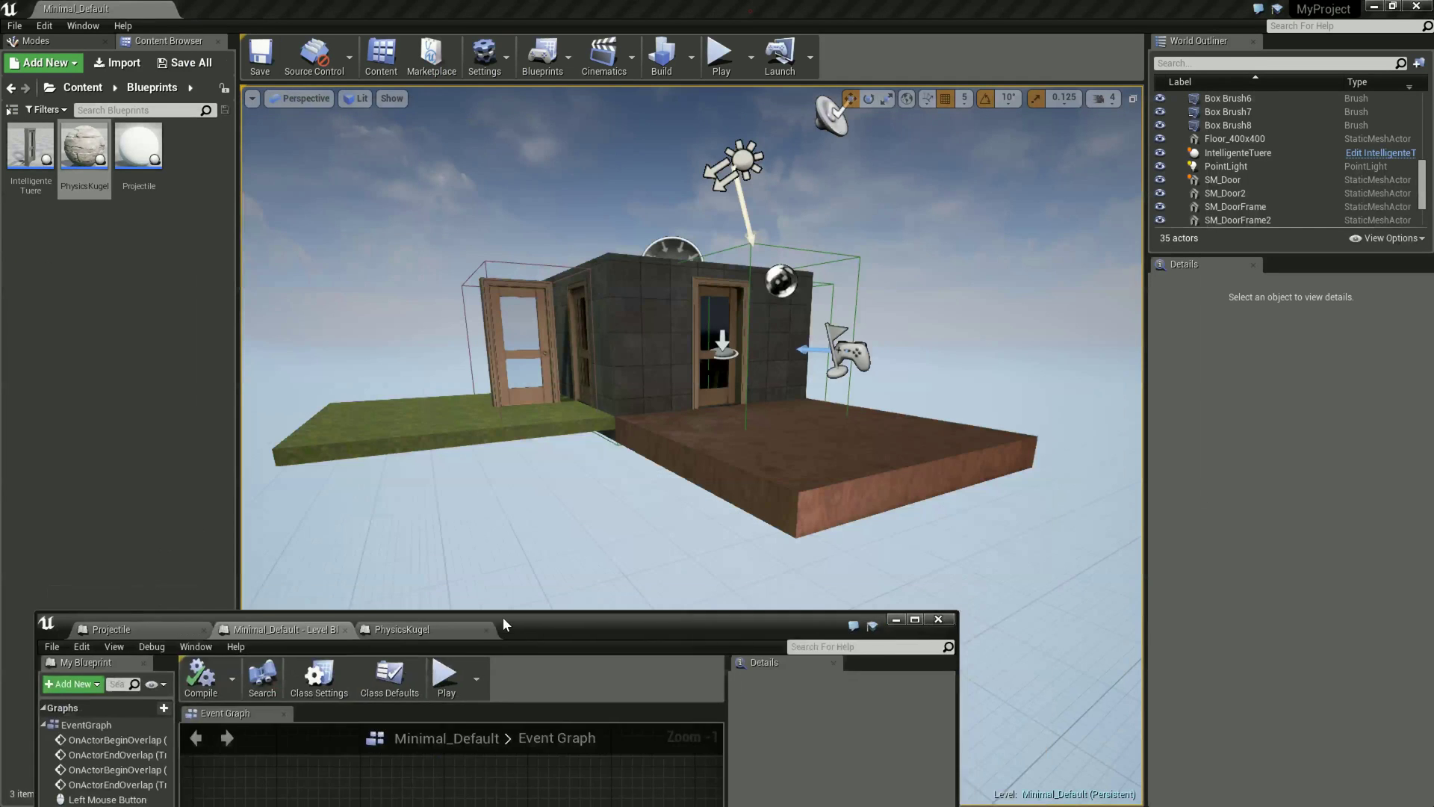
left_click_drag(750, 10, 478, 667)
left_click(721, 56)
left_click(889, 489)
key("s")
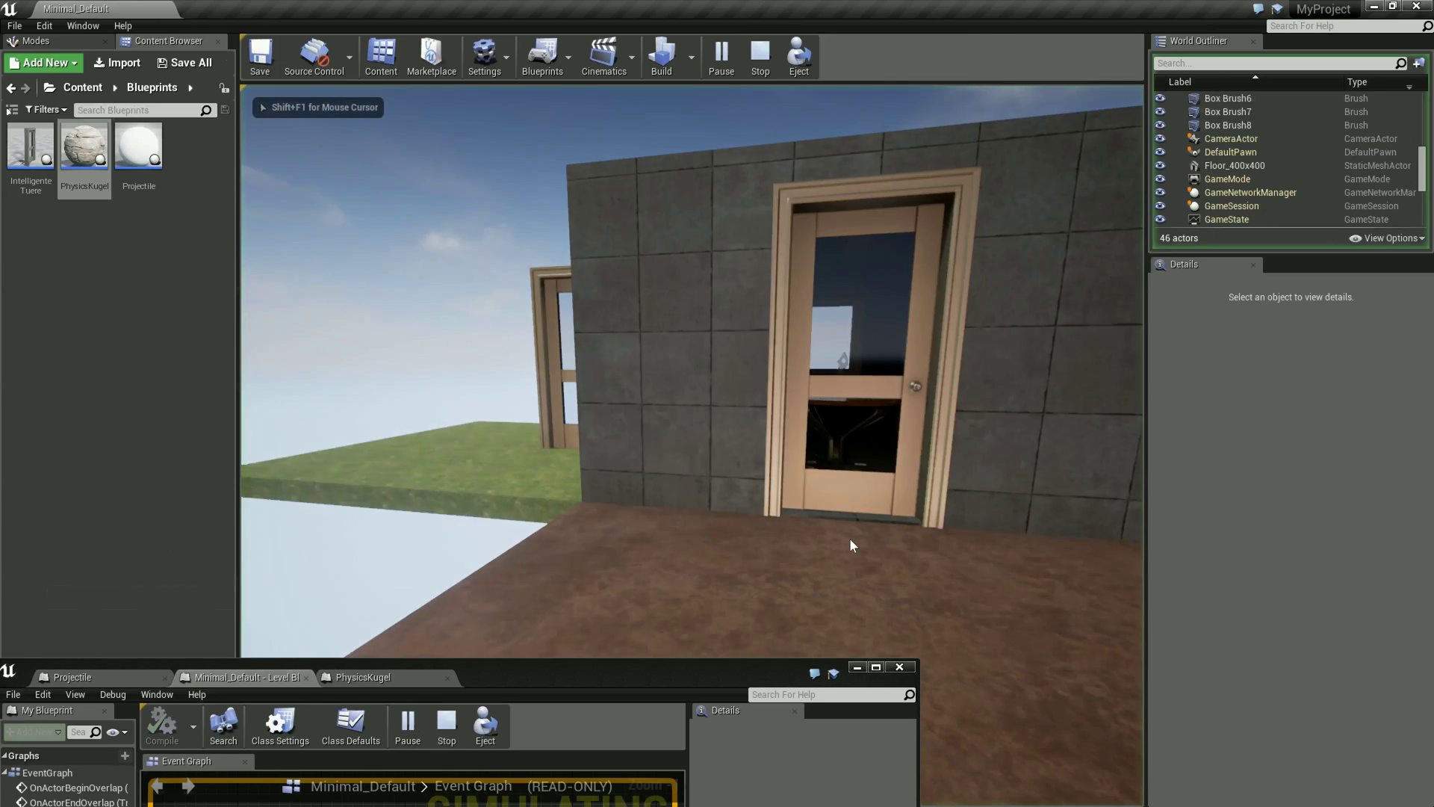
key("s")
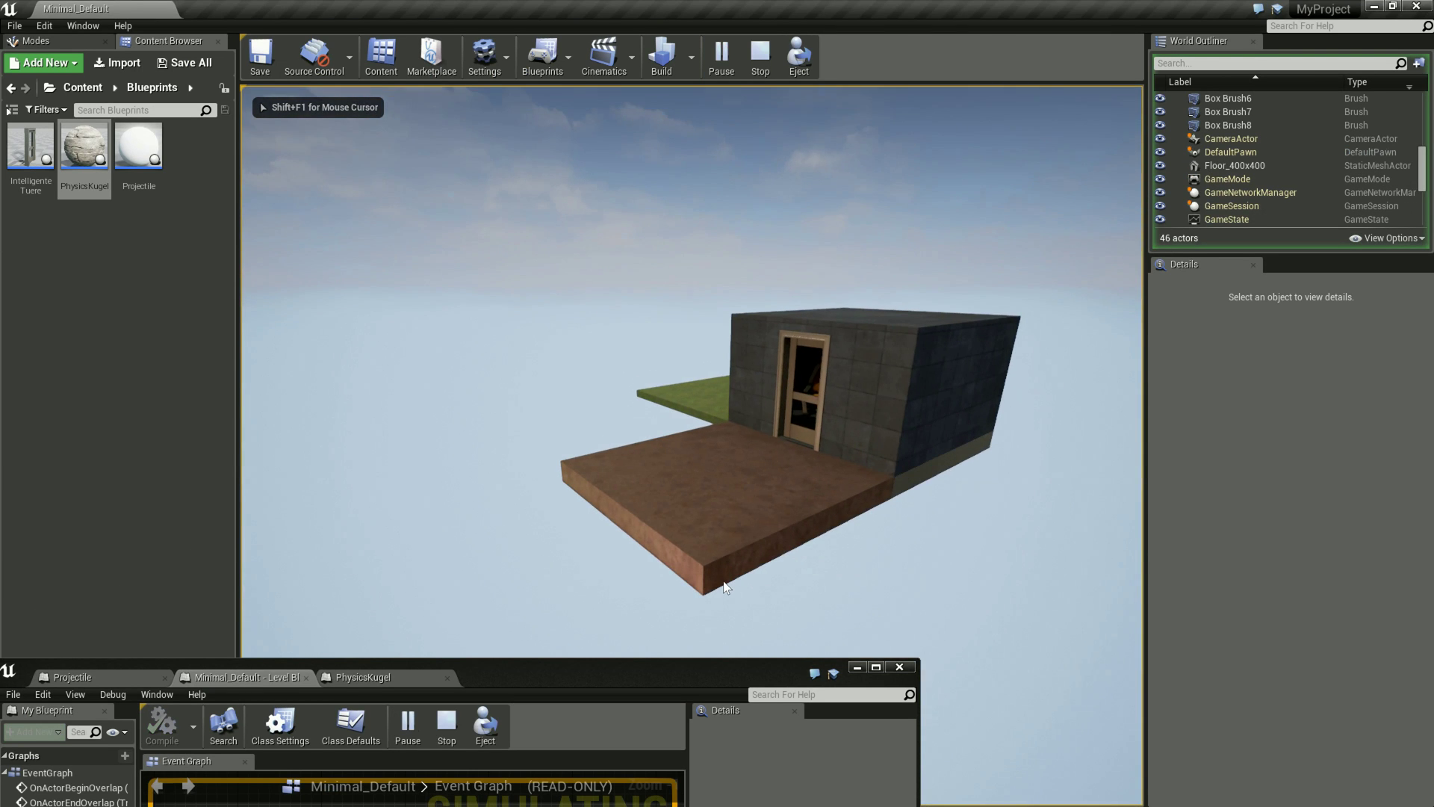
left_click(724, 584)
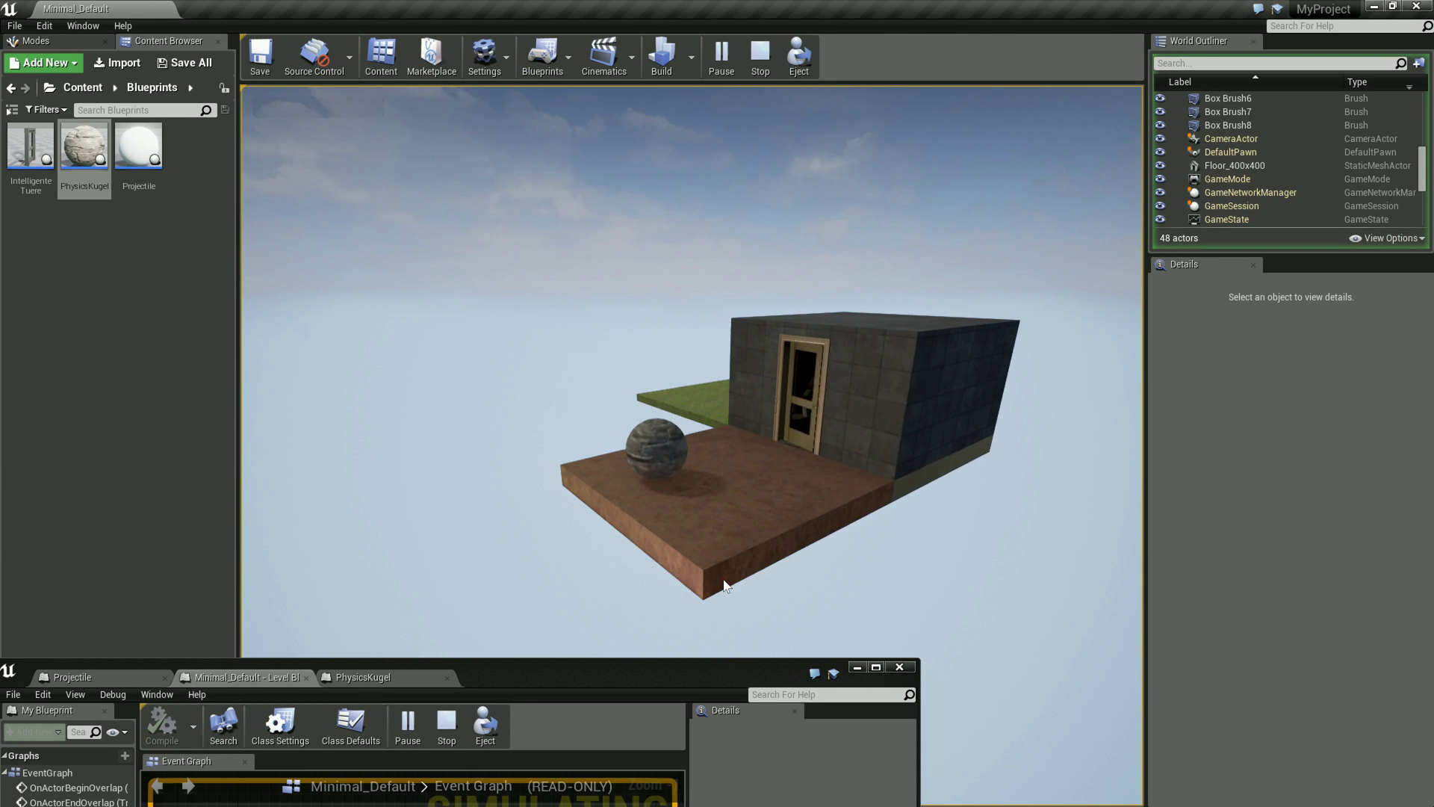
key("w")
left_click(804, 585)
right_click_drag(803, 585, 599, 568)
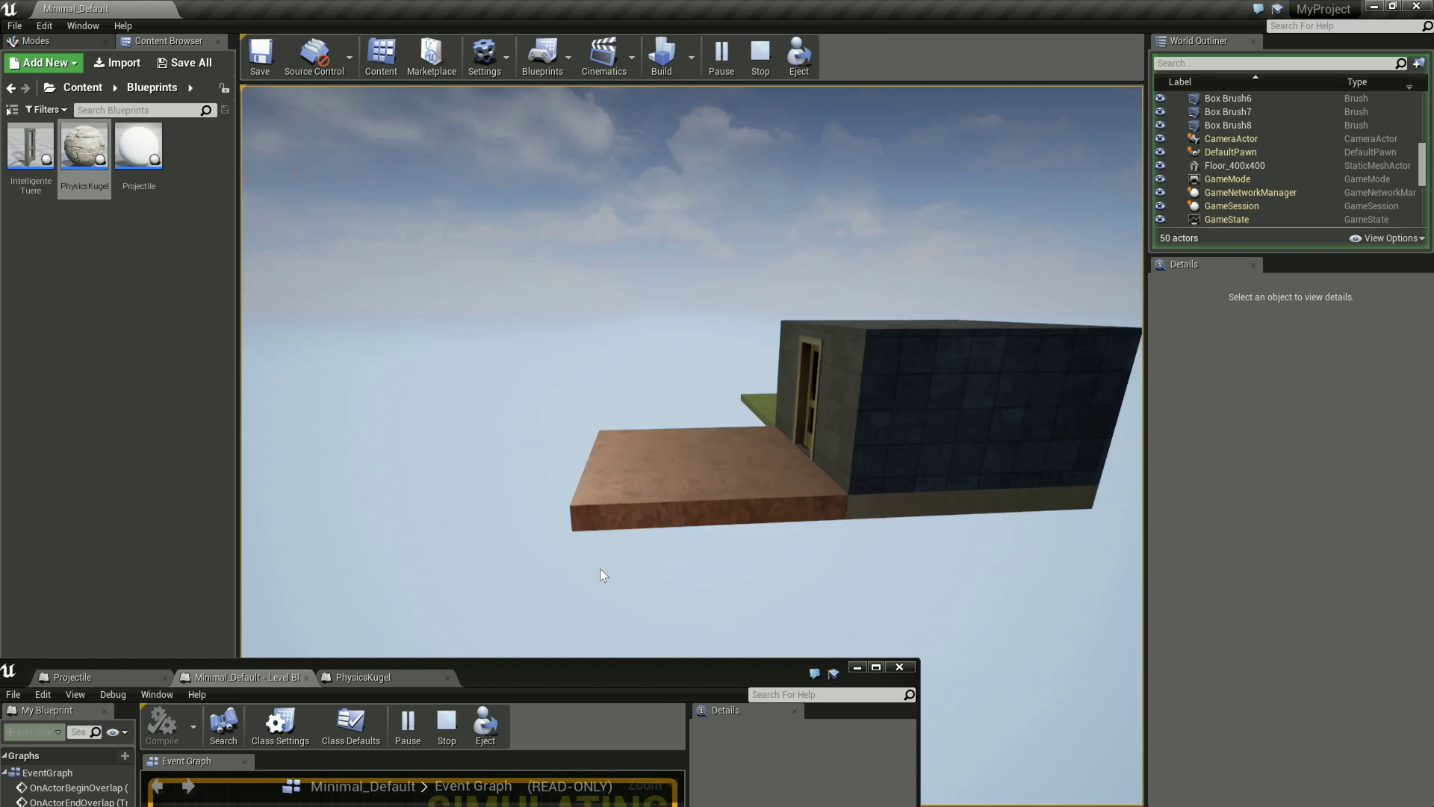
left_click(599, 568)
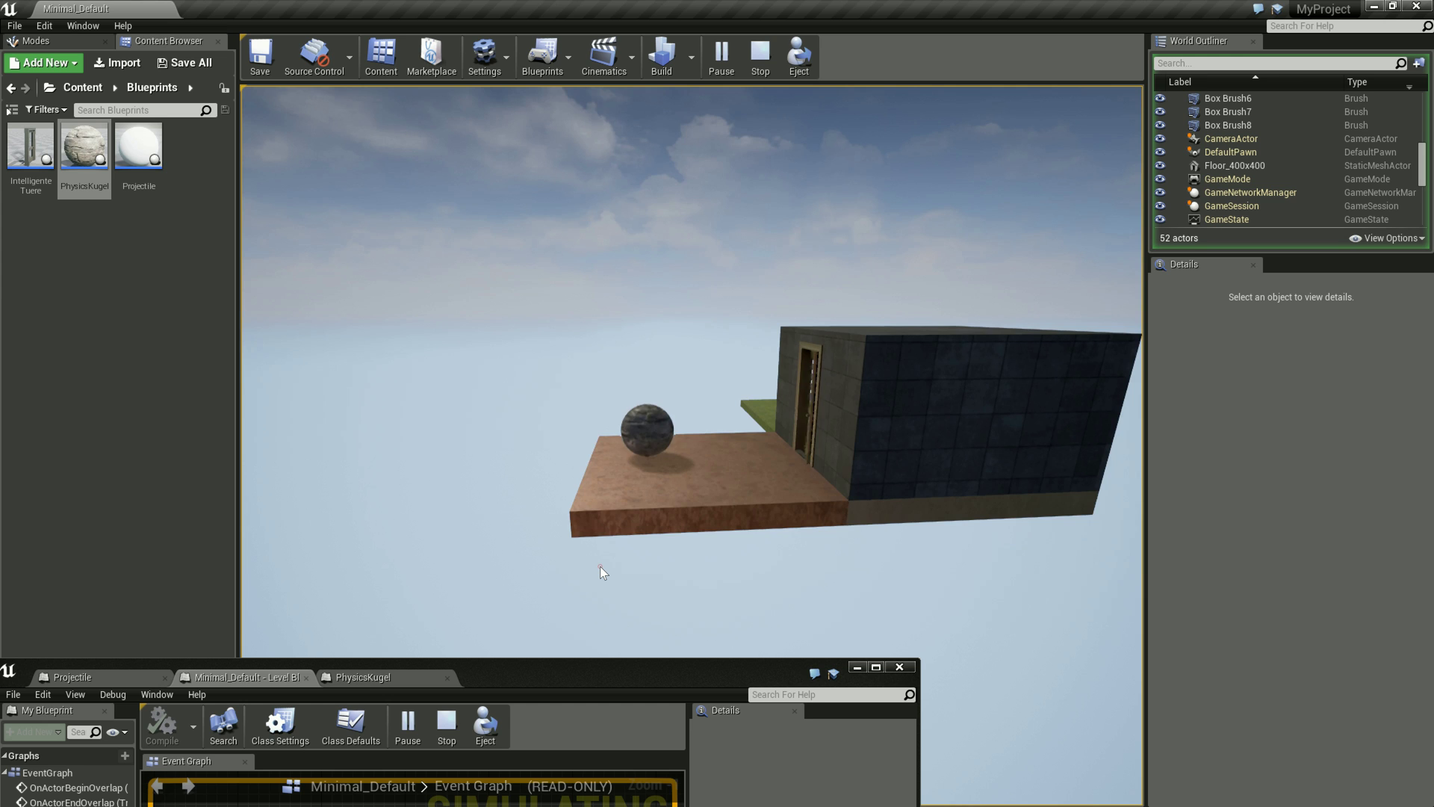
left_click(600, 567)
Fire a rapid stream of stone spheres and projectiles onto the platform and toward the house
right_click_drag(601, 567, 634, 558)
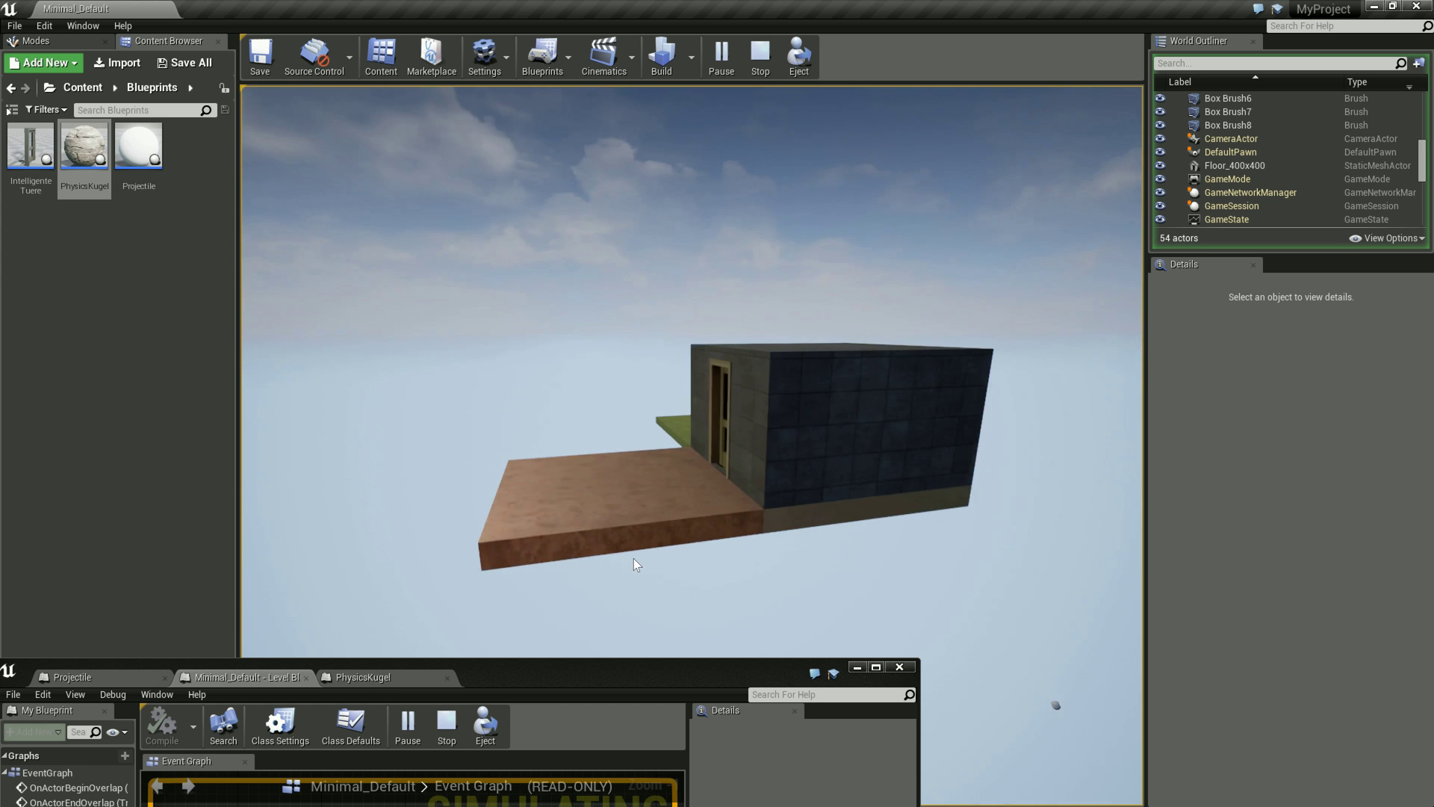
left_click(635, 558)
left_click(636, 558)
left_click(638, 559)
left_click(640, 559)
left_click(641, 560)
left_click(642, 560)
left_click(644, 560)
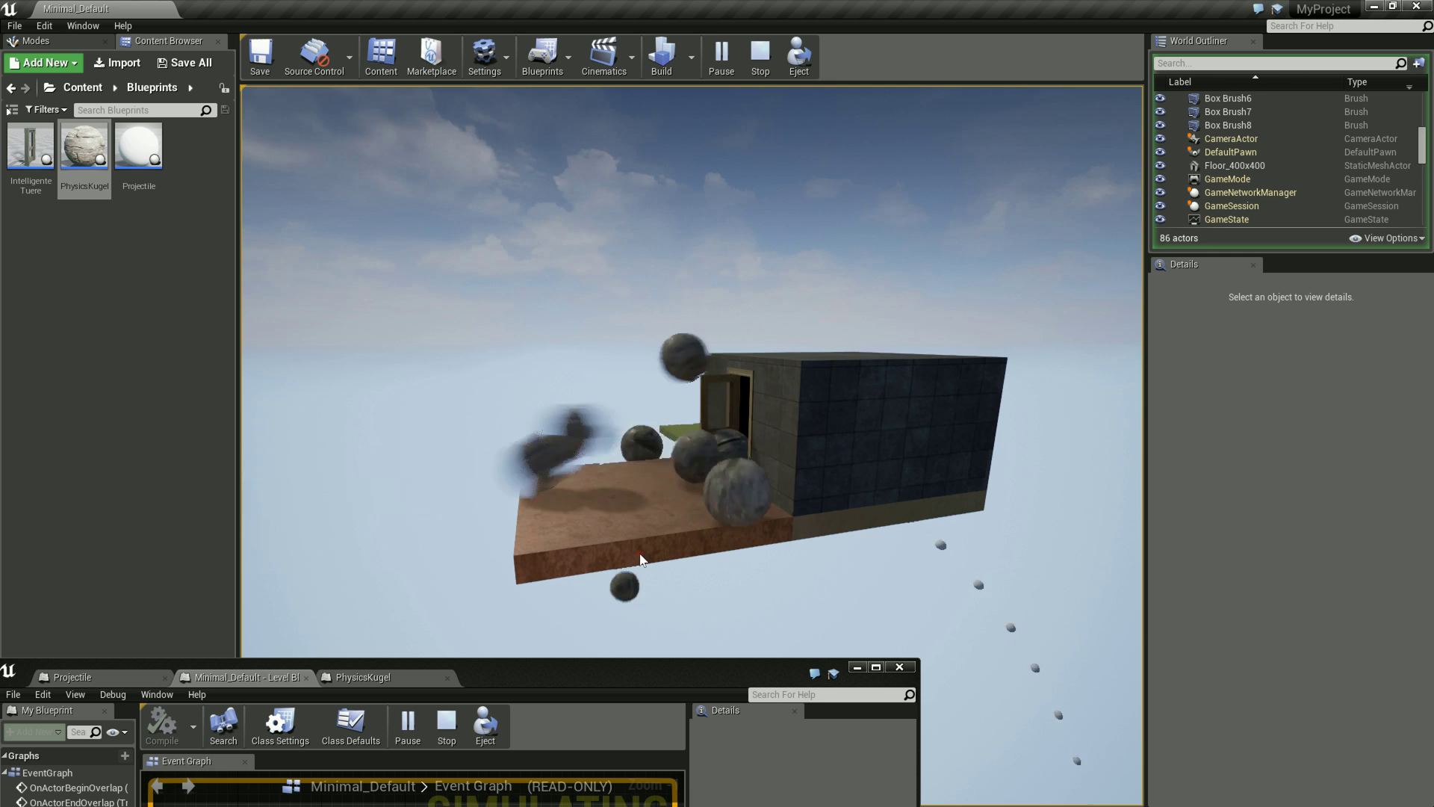
left_click(645, 561)
left_click(646, 561)
right_click_drag(798, 588, 857, 738)
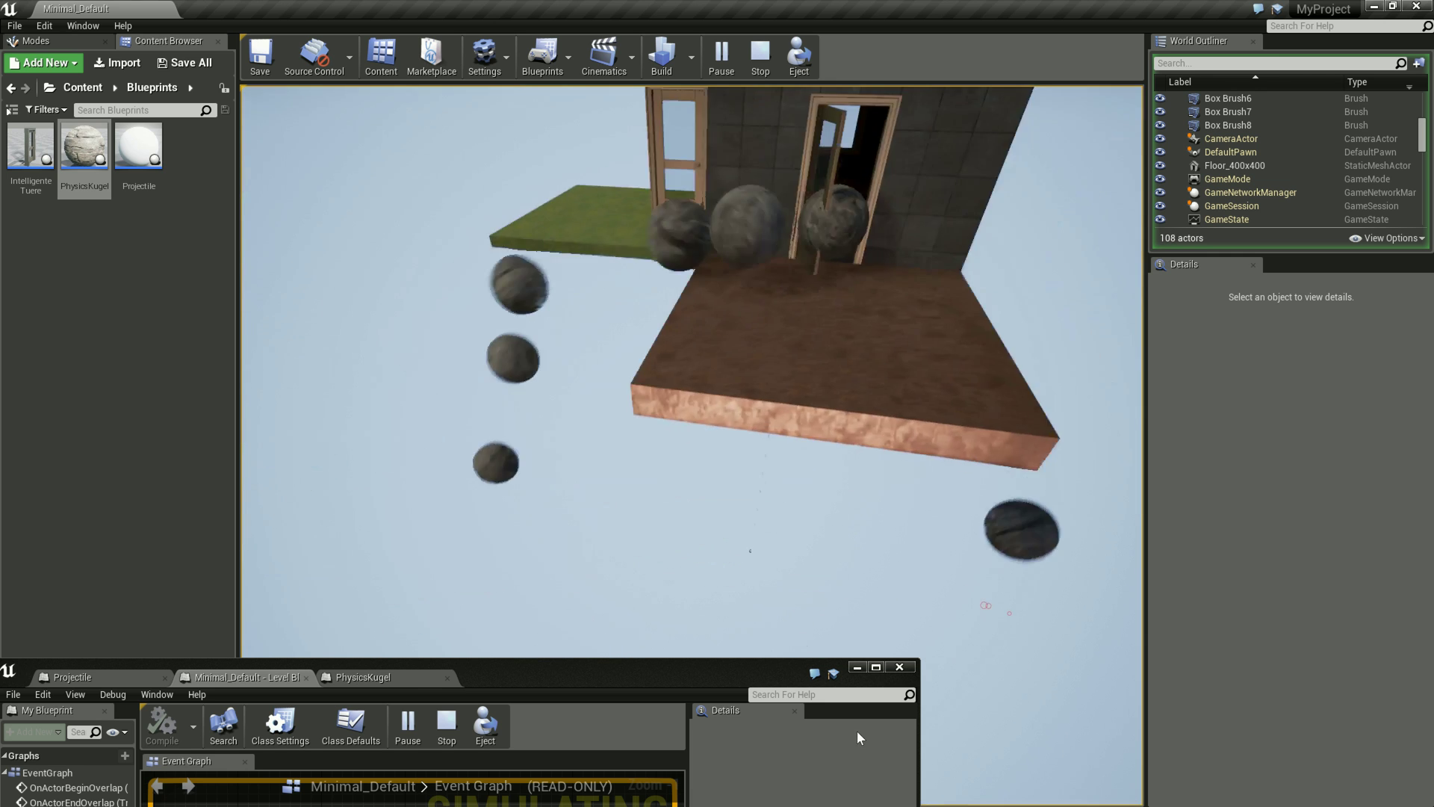
right_click_drag(1084, 520, 1079, 424)
left_click(1080, 424)
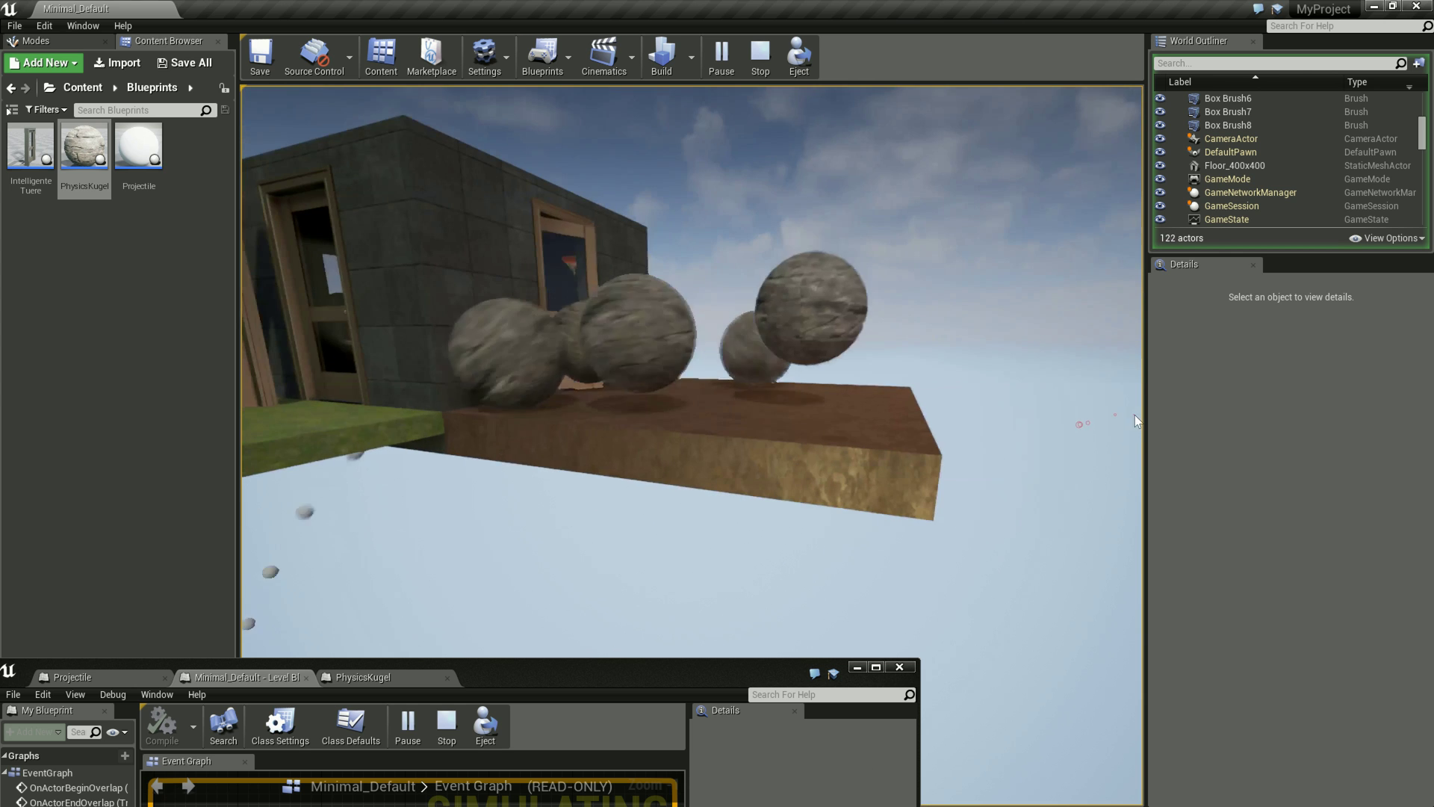
left_click(1131, 417)
Look around the scattered spheres, stop playing, and return to the maximized Projectile event graph
right_click_drag(1131, 418, 1095, 430)
scroll(1080, 442, "up", 5)
mouse_move(1080, 442)
right_mouse_down()
mouse_move(1090, 290)
mouse_move(1141, 85)
right_mouse_up()
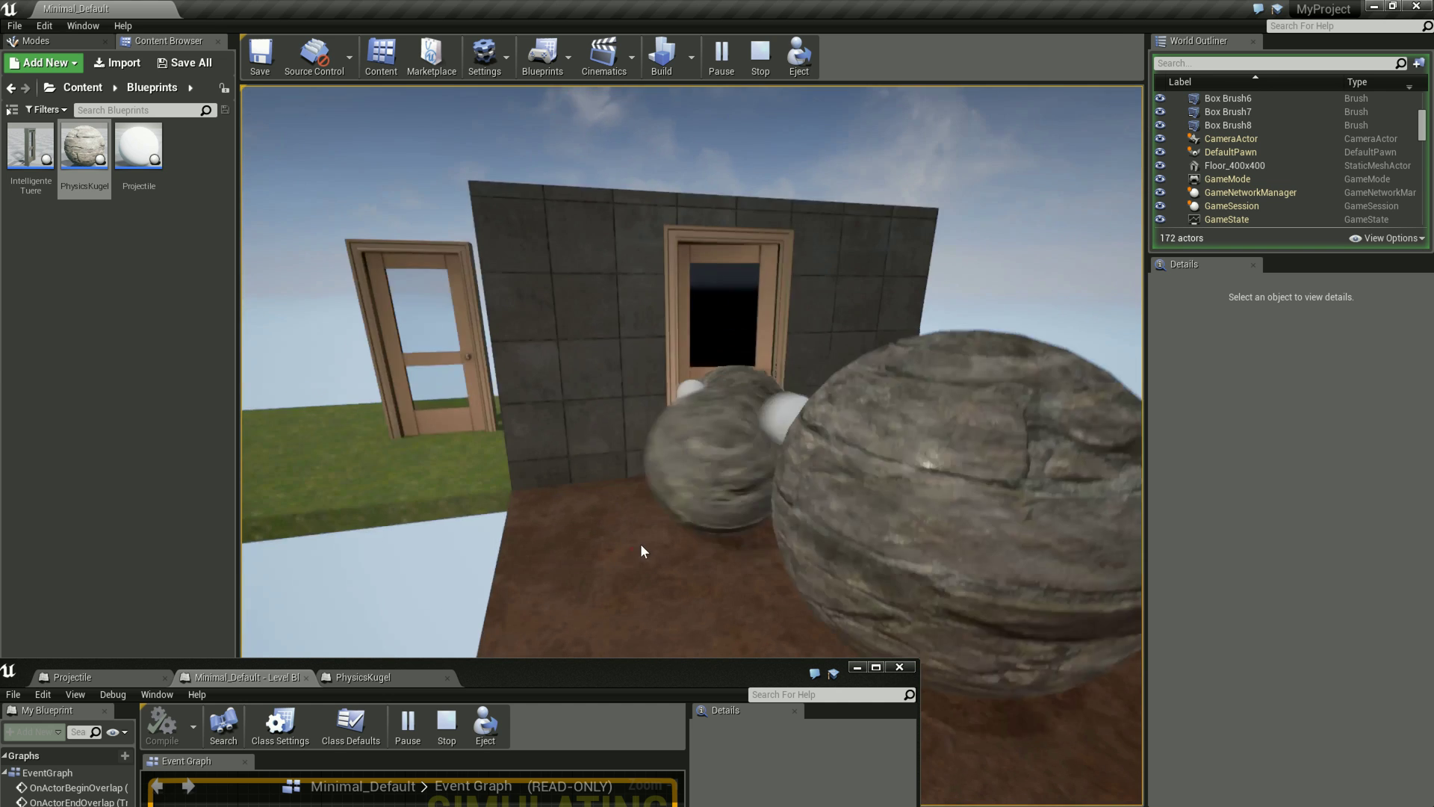
scroll(639, 544, "up", 3)
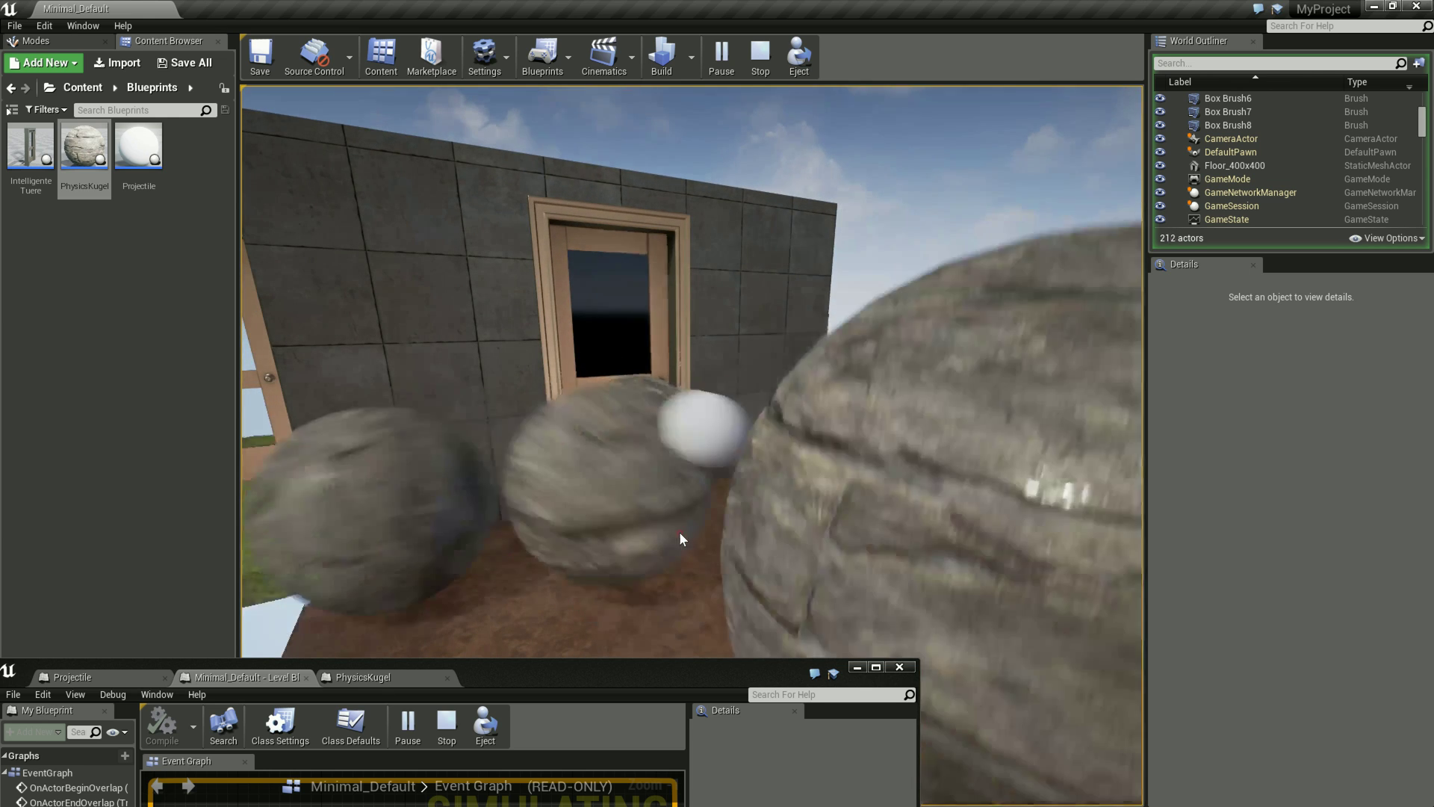
left_click_drag(679, 531, 809, 625)
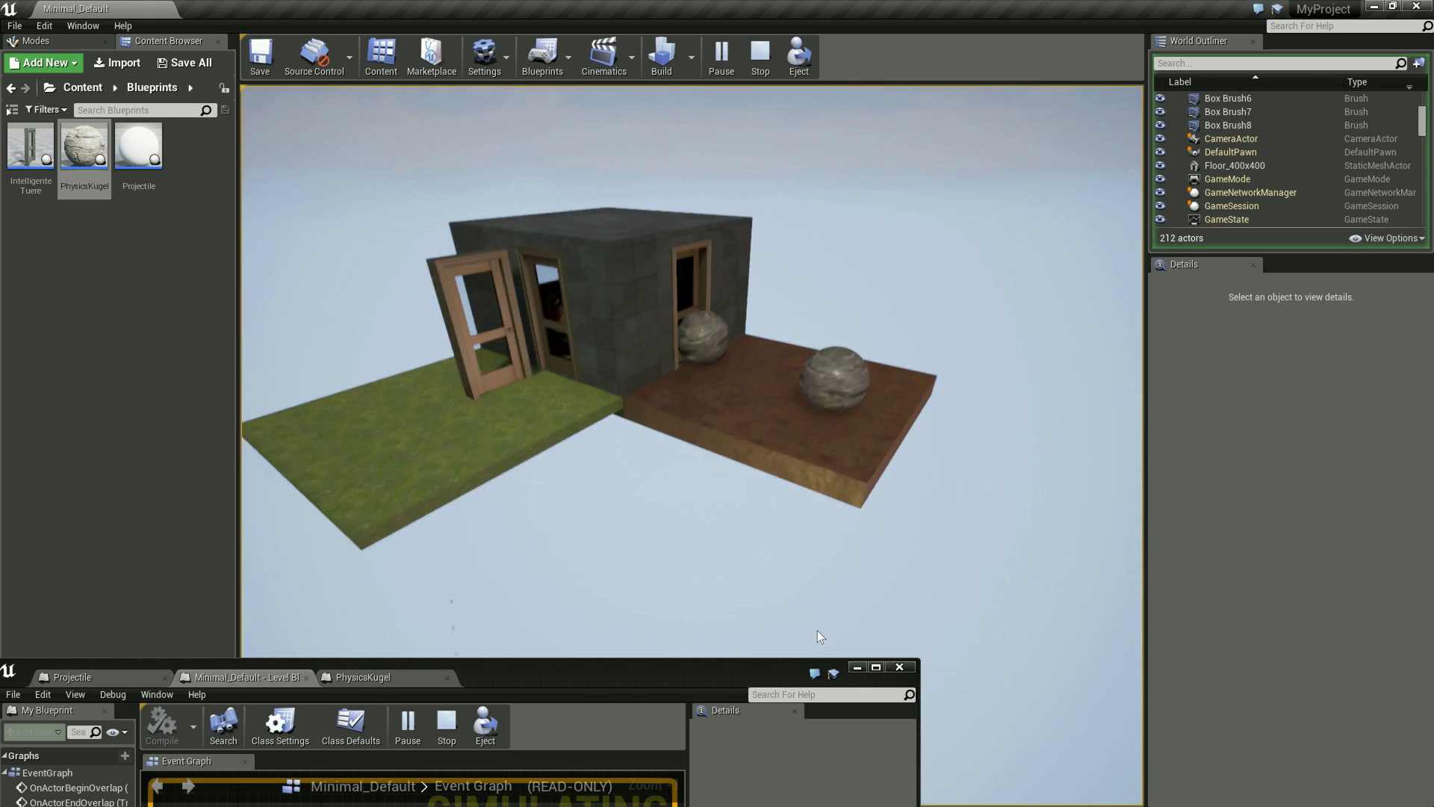
key("Escape")
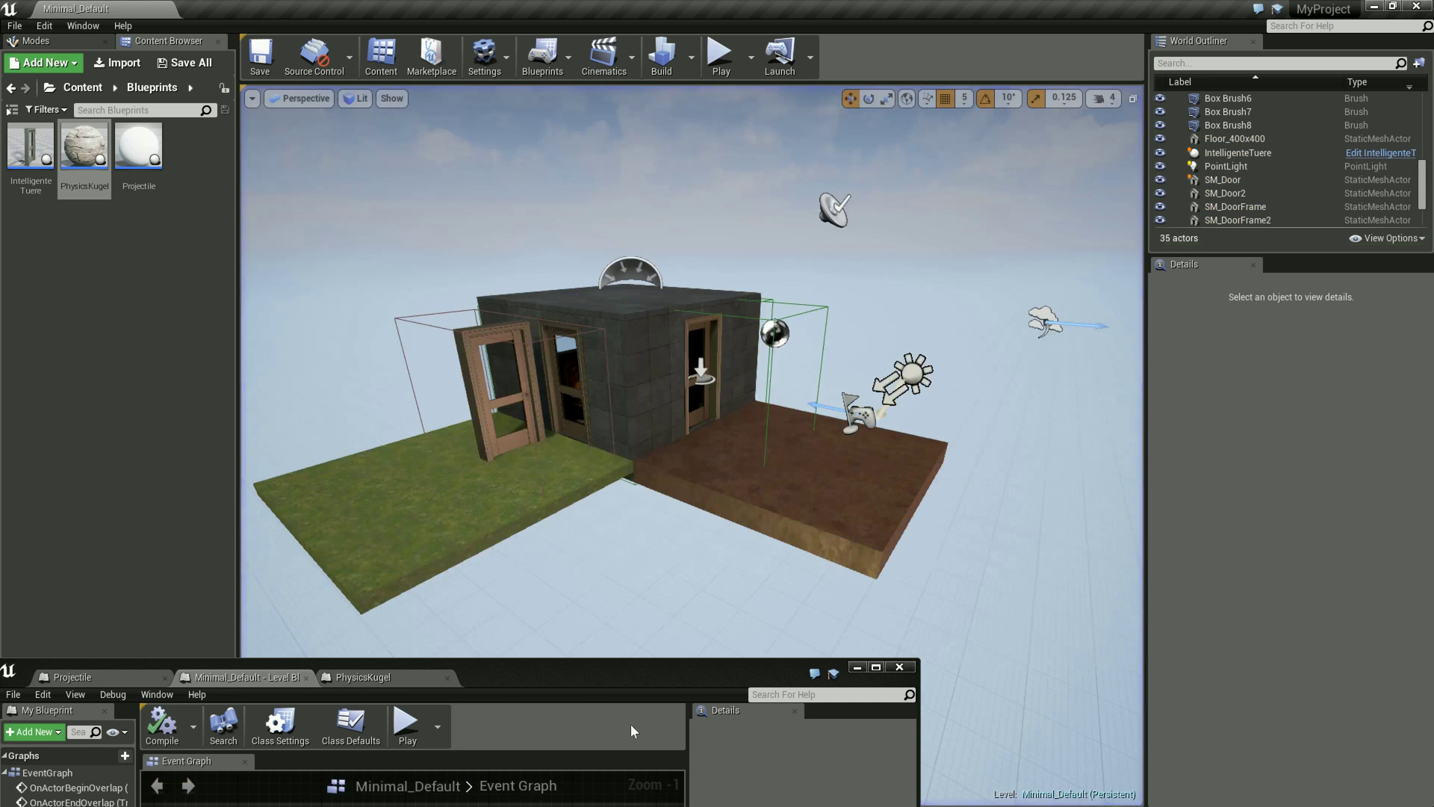
left_click_drag(579, 678, 593, 11)
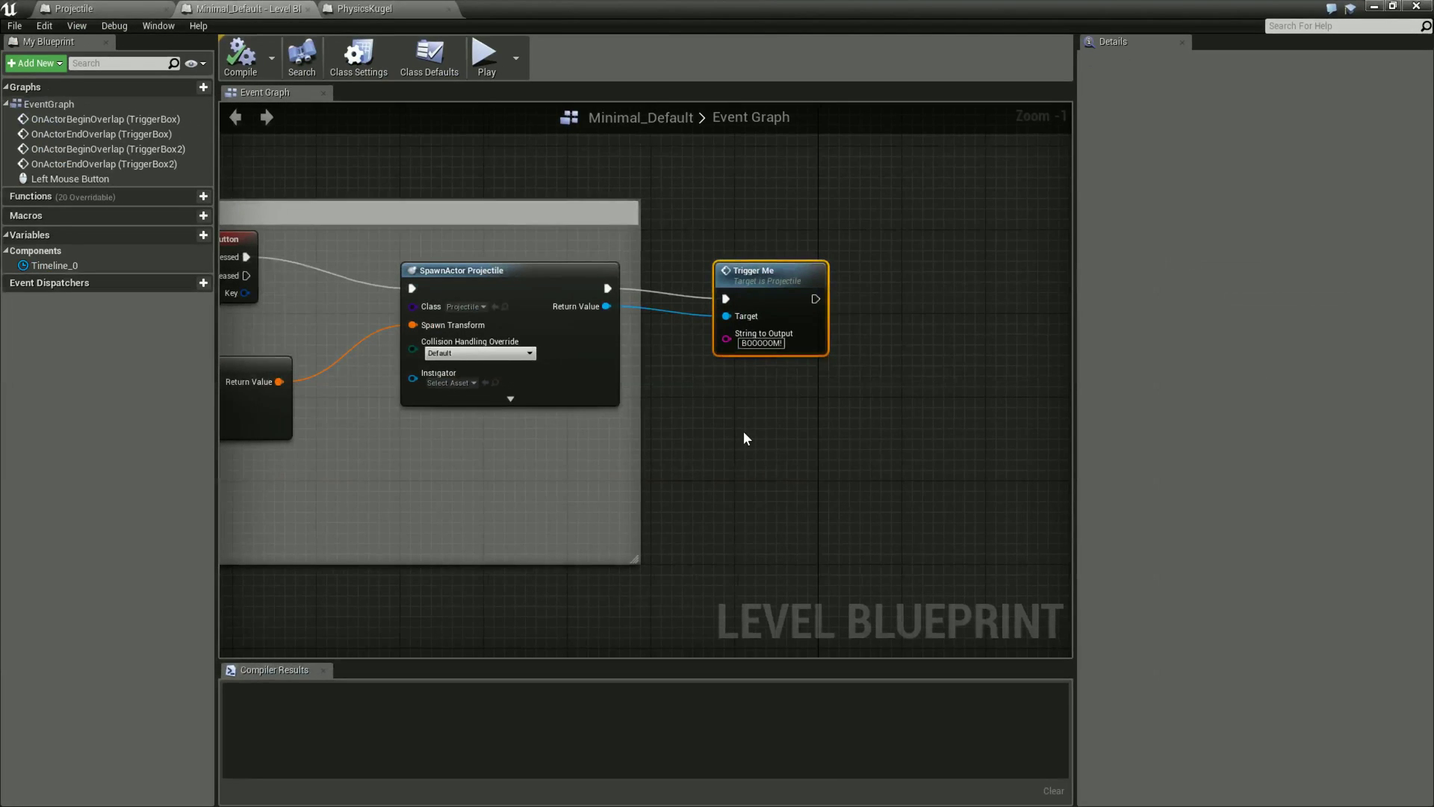
left_click(107, 8)
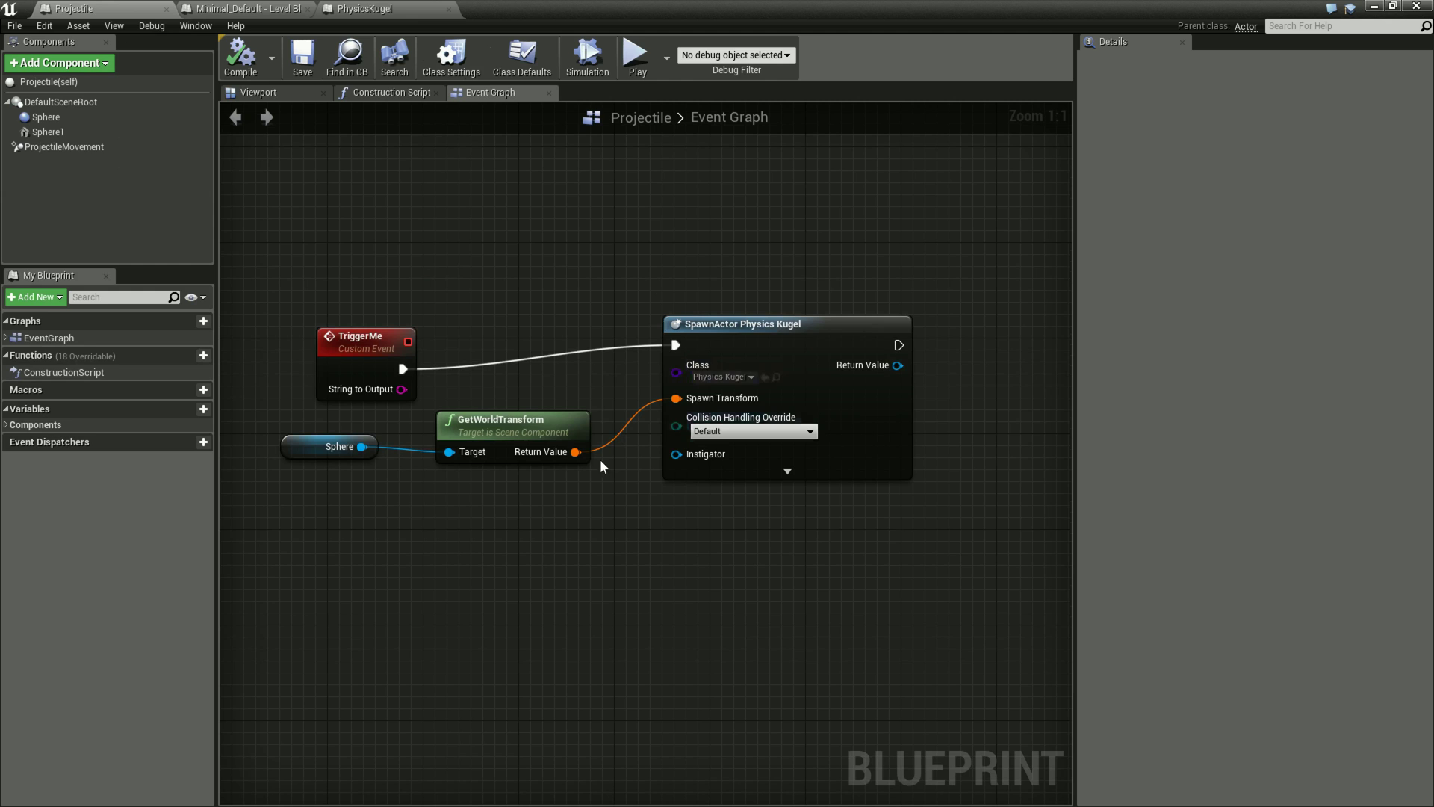
Add a Delay node (0.2 duration) and wire TriggerMe's execution output into it
left_click(401, 369)
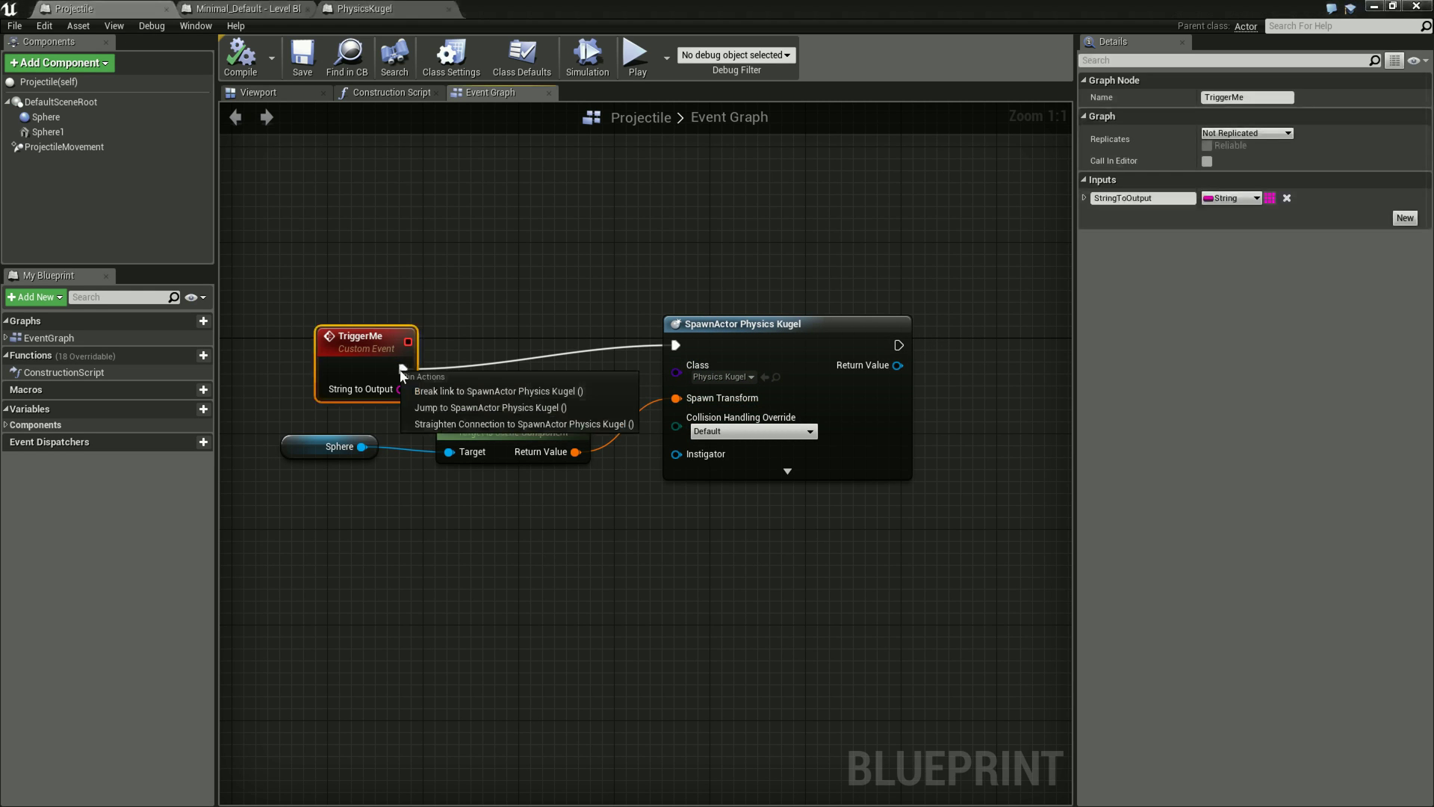
left_click(448, 354)
left_click_drag(410, 357, 350, 320)
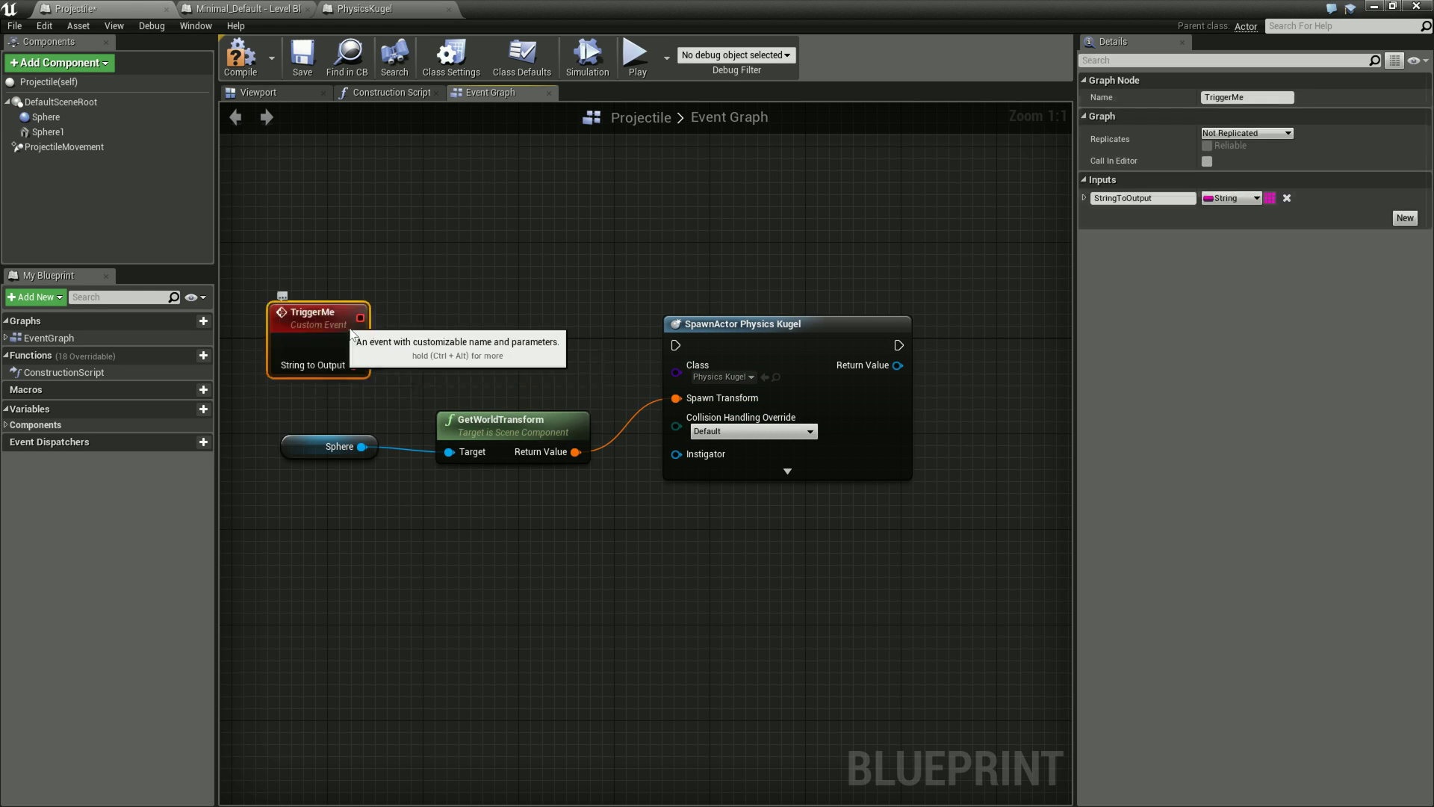
right_click_drag(454, 293, 560, 306)
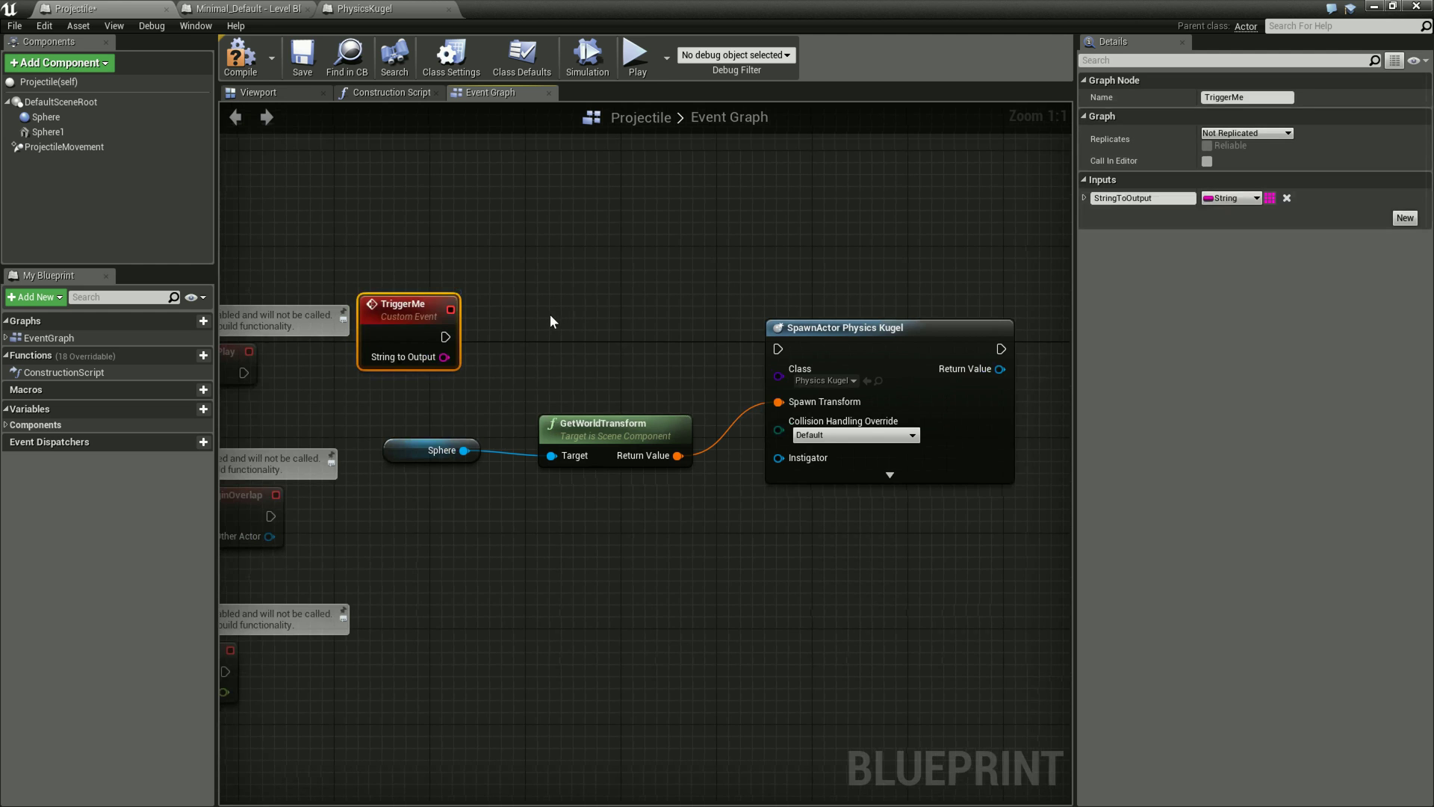
right_click(551, 322)
type("Delay")
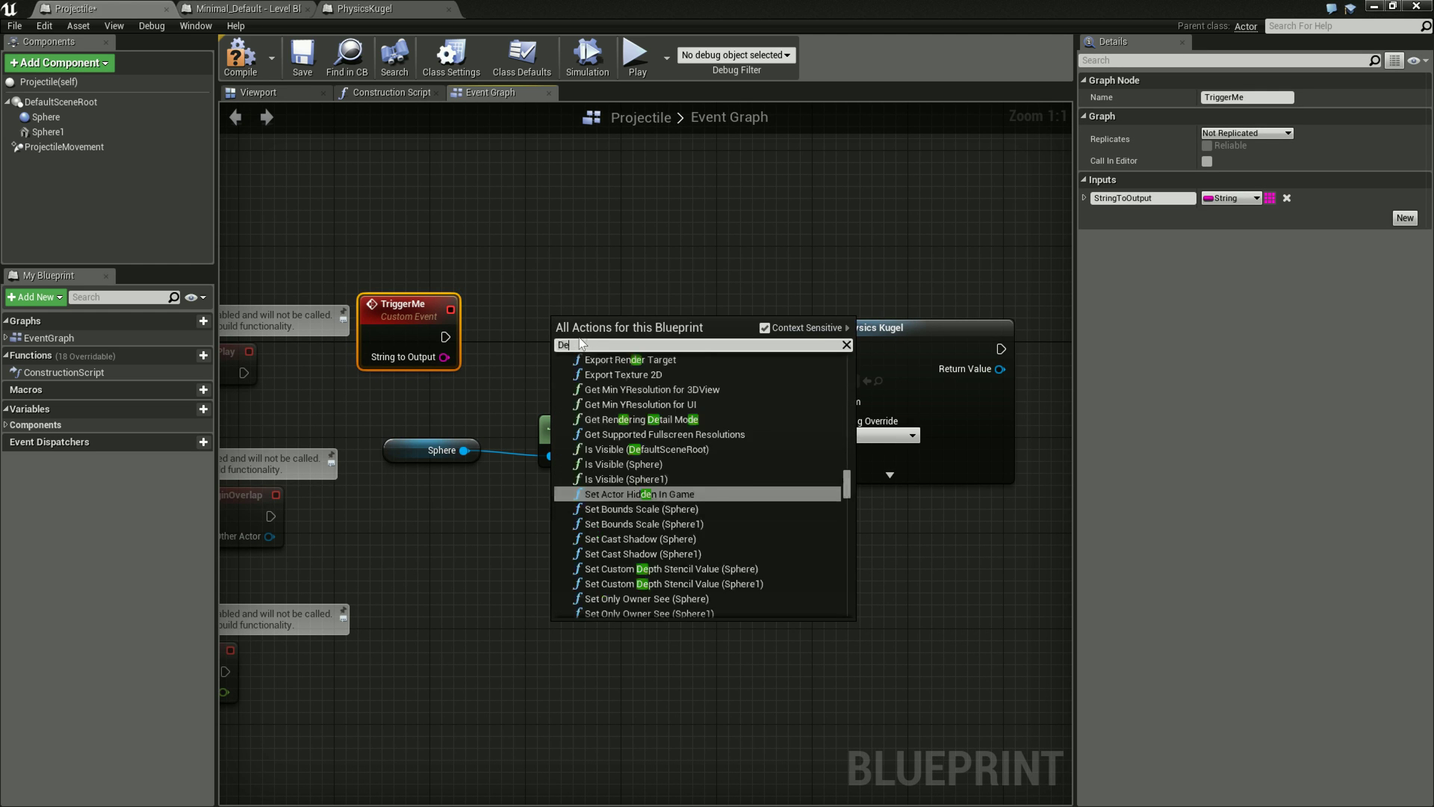
left_click(601, 417)
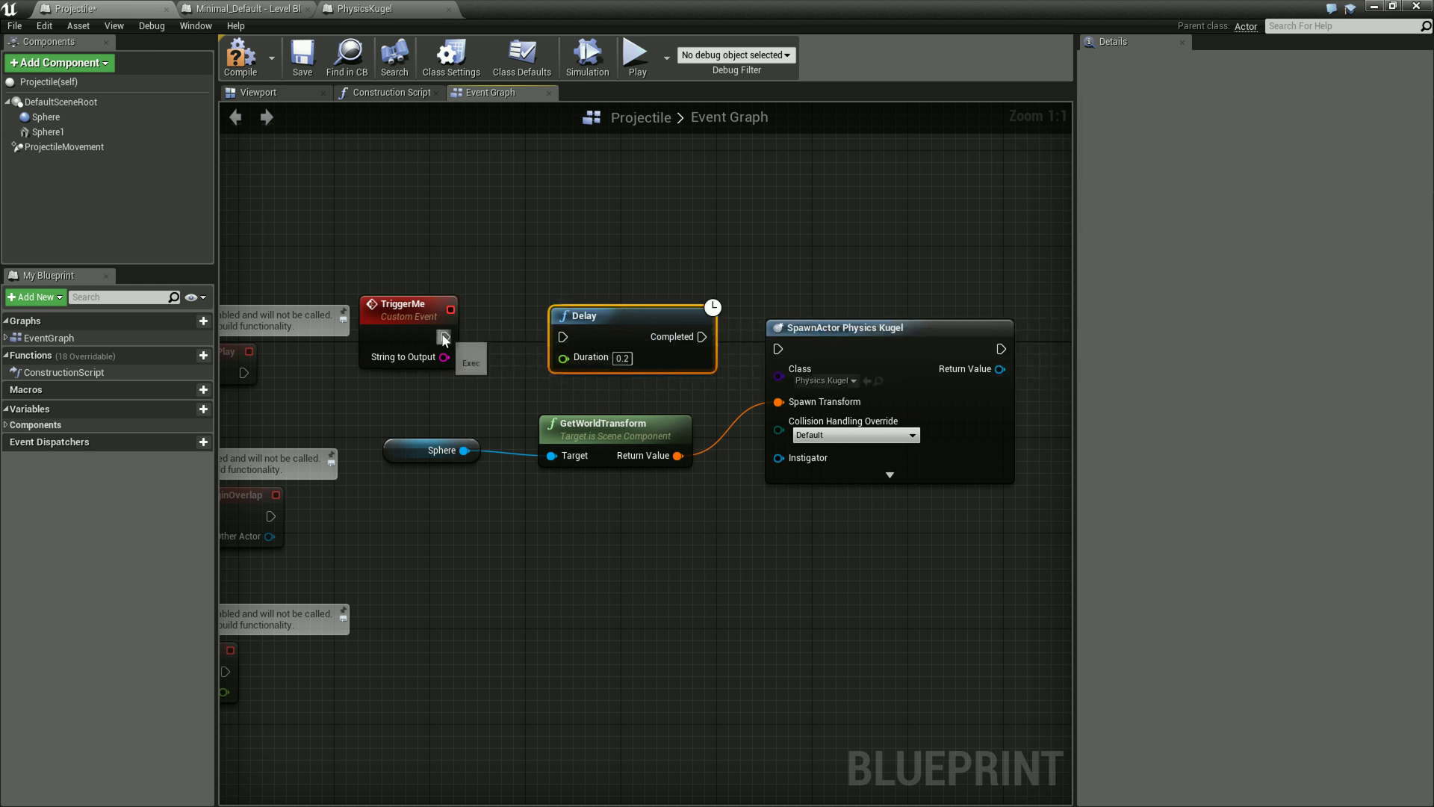
left_click_drag(553, 340, 562, 336)
right_click_drag(639, 346, 696, 364)
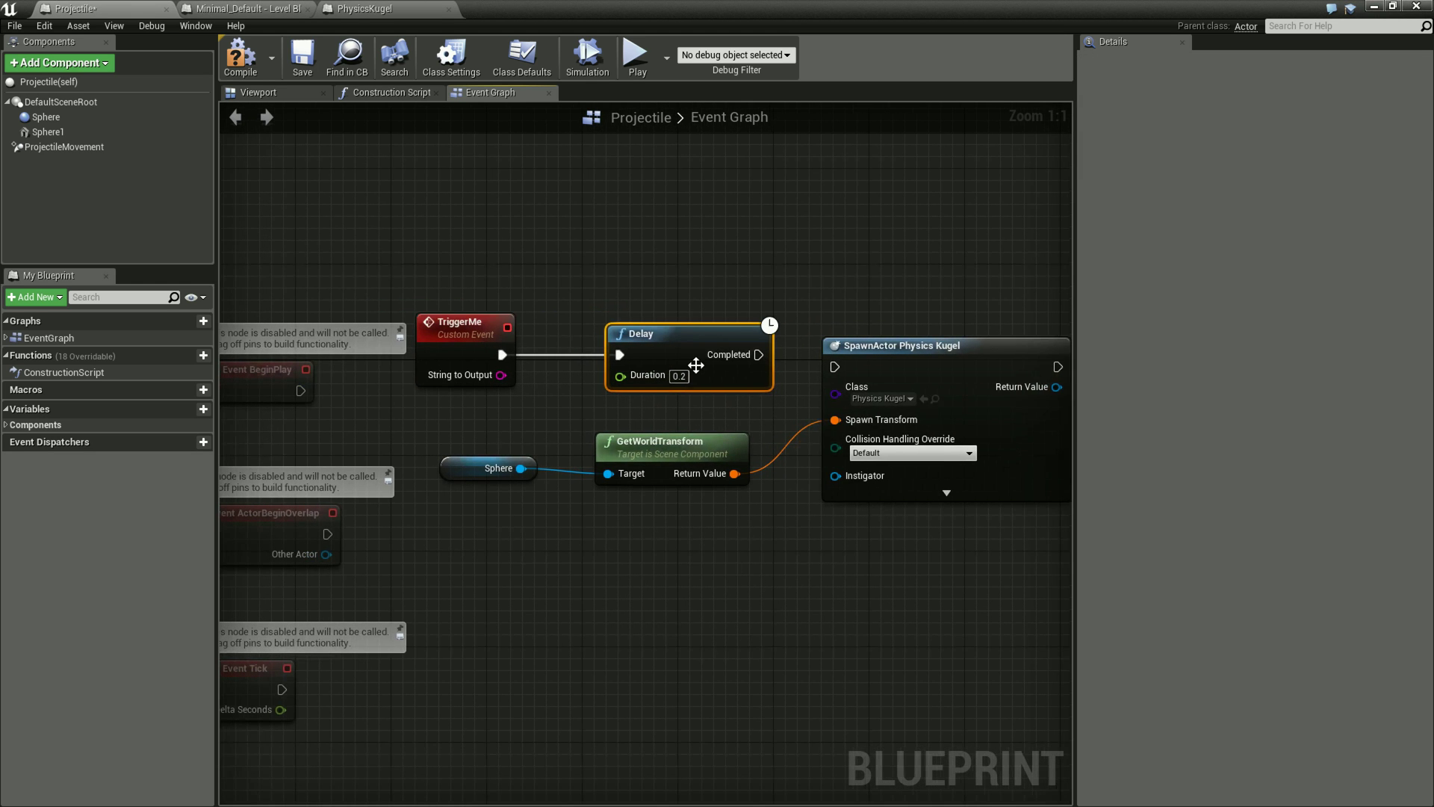
left_click_drag(480, 320, 573, 224)
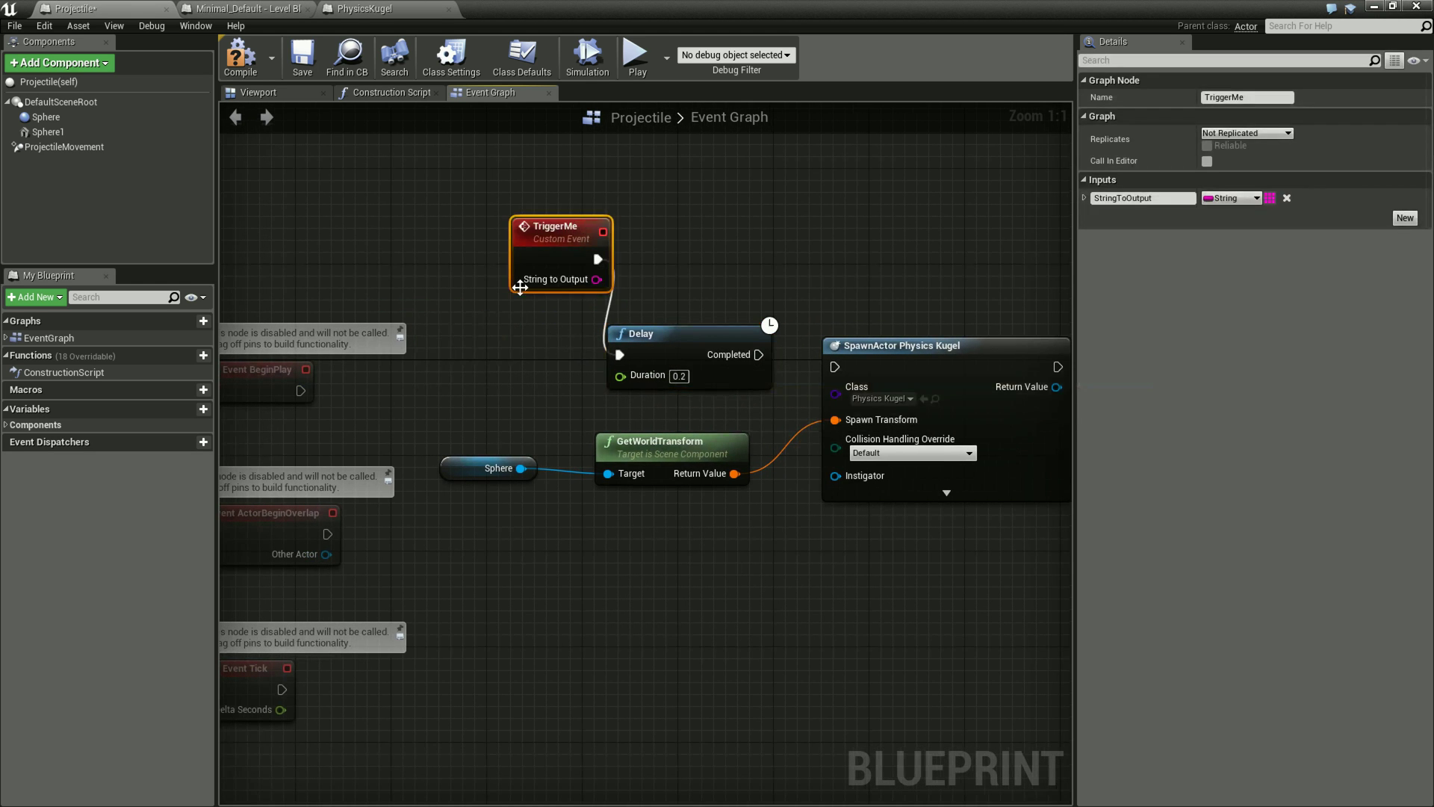
Add a Random Float in Range node to the Projectile graph
right_click(493, 329)
type("Rando")
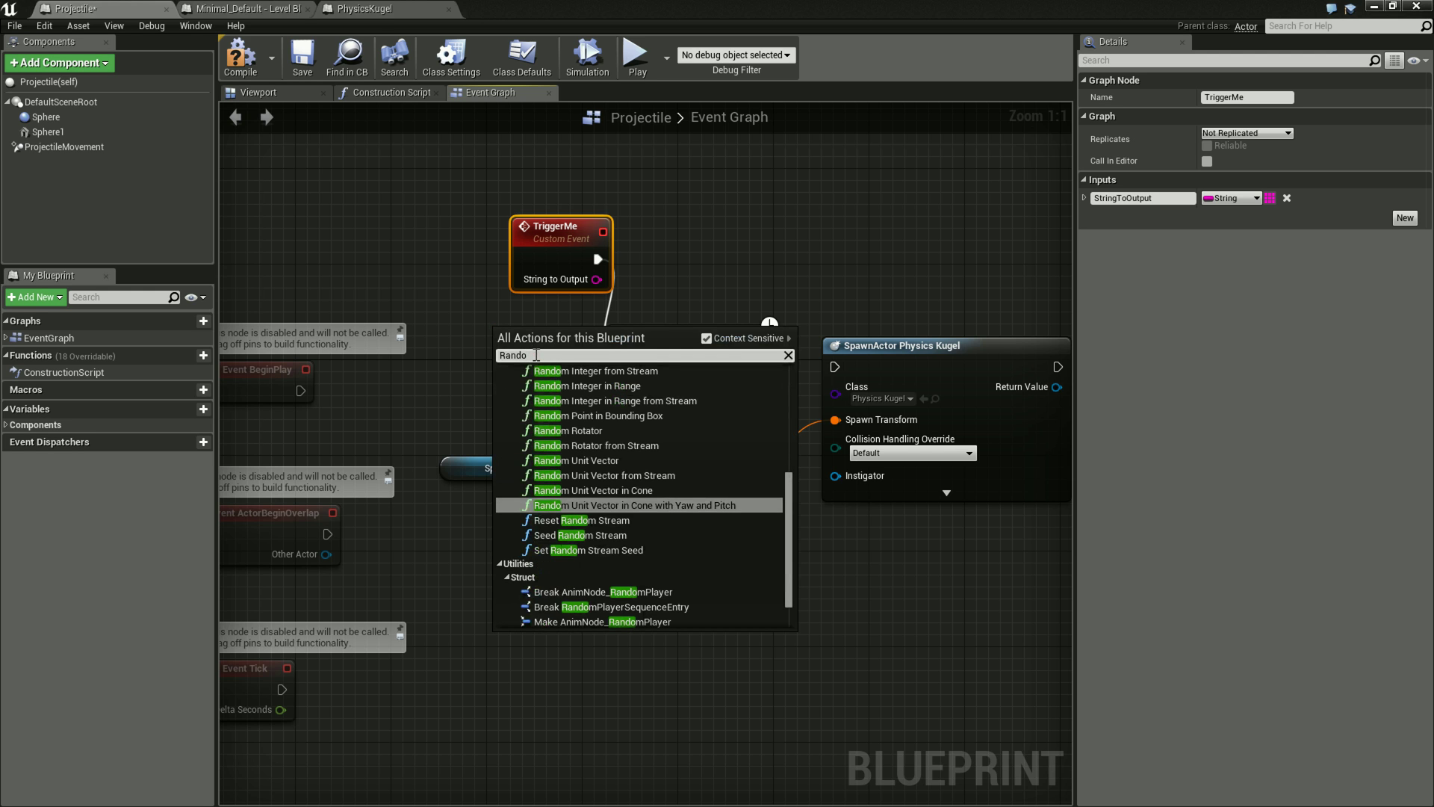
scroll(627, 530, "up", 2)
scroll(635, 521, "up", 2)
scroll(637, 513, "up", 2)
scroll(639, 482, "down", 1)
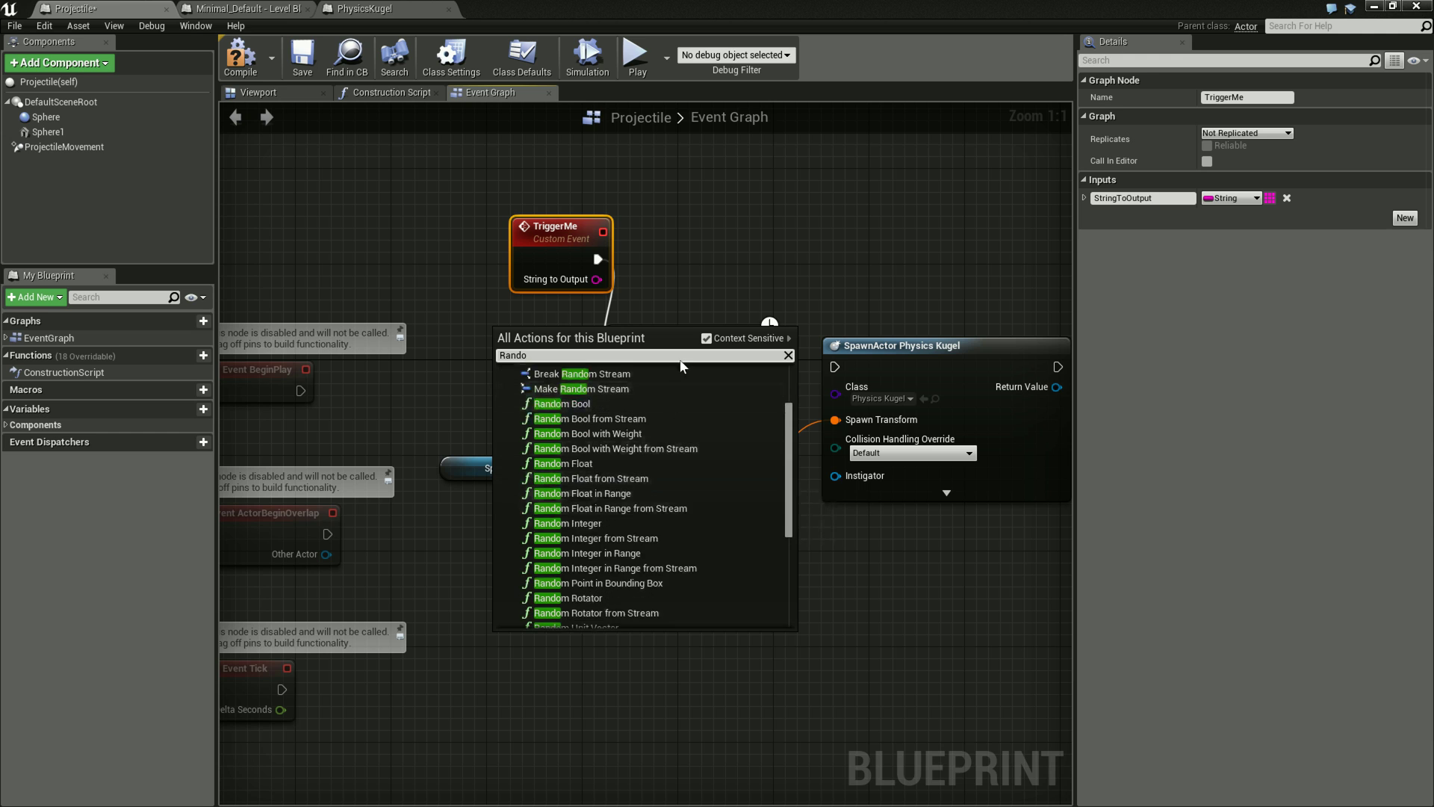
left_click(696, 309)
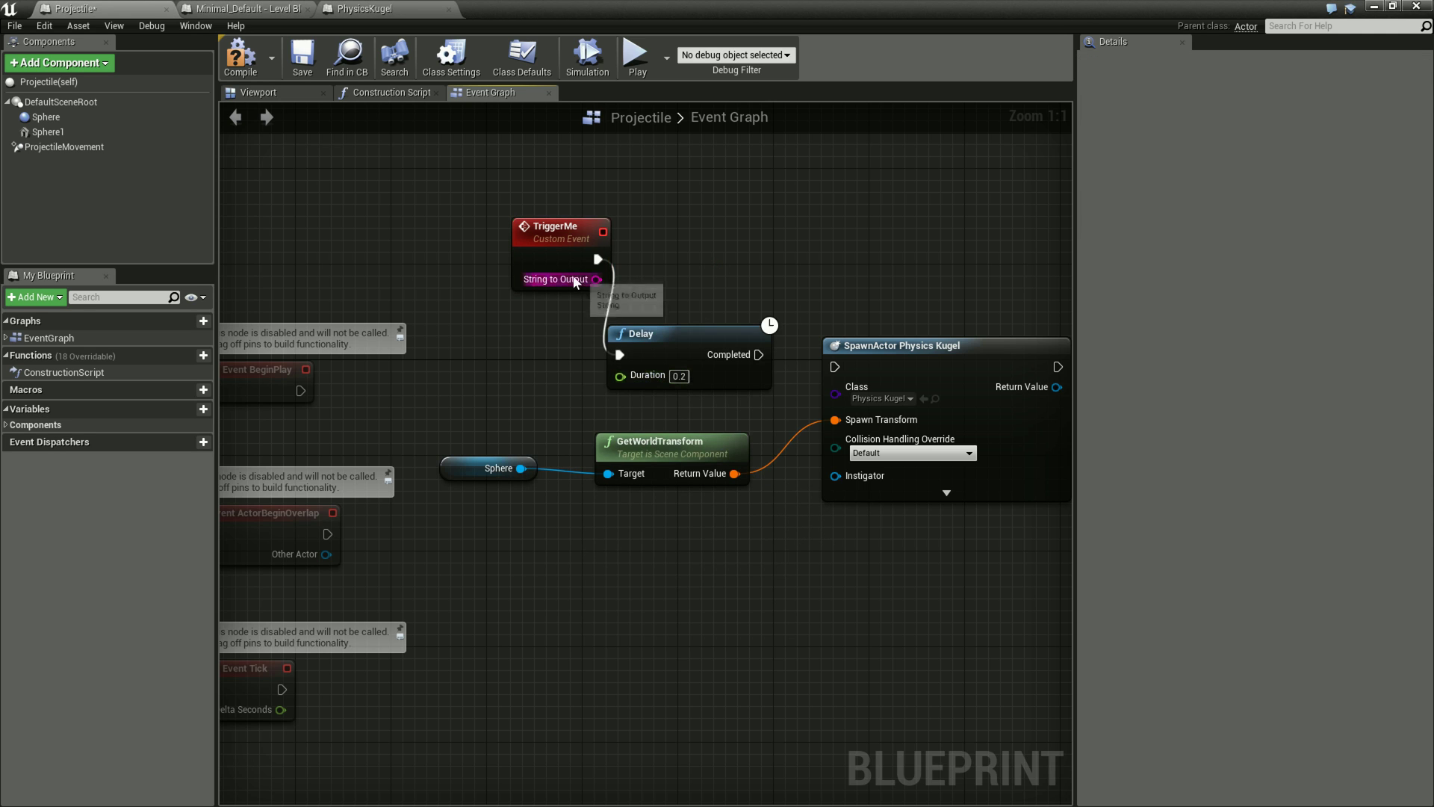
right_click(486, 341)
type("Random")
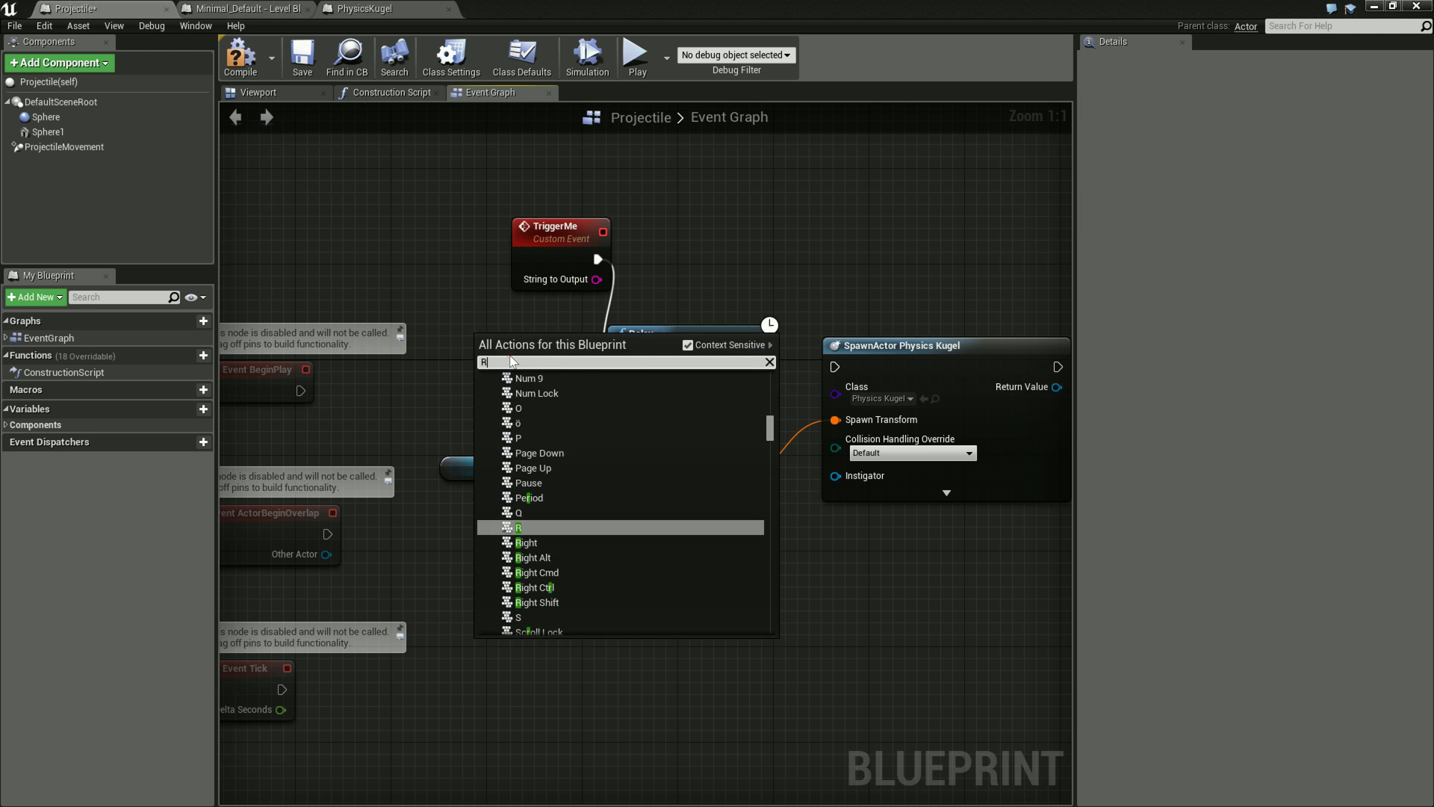
scroll(680, 452, "up", 1)
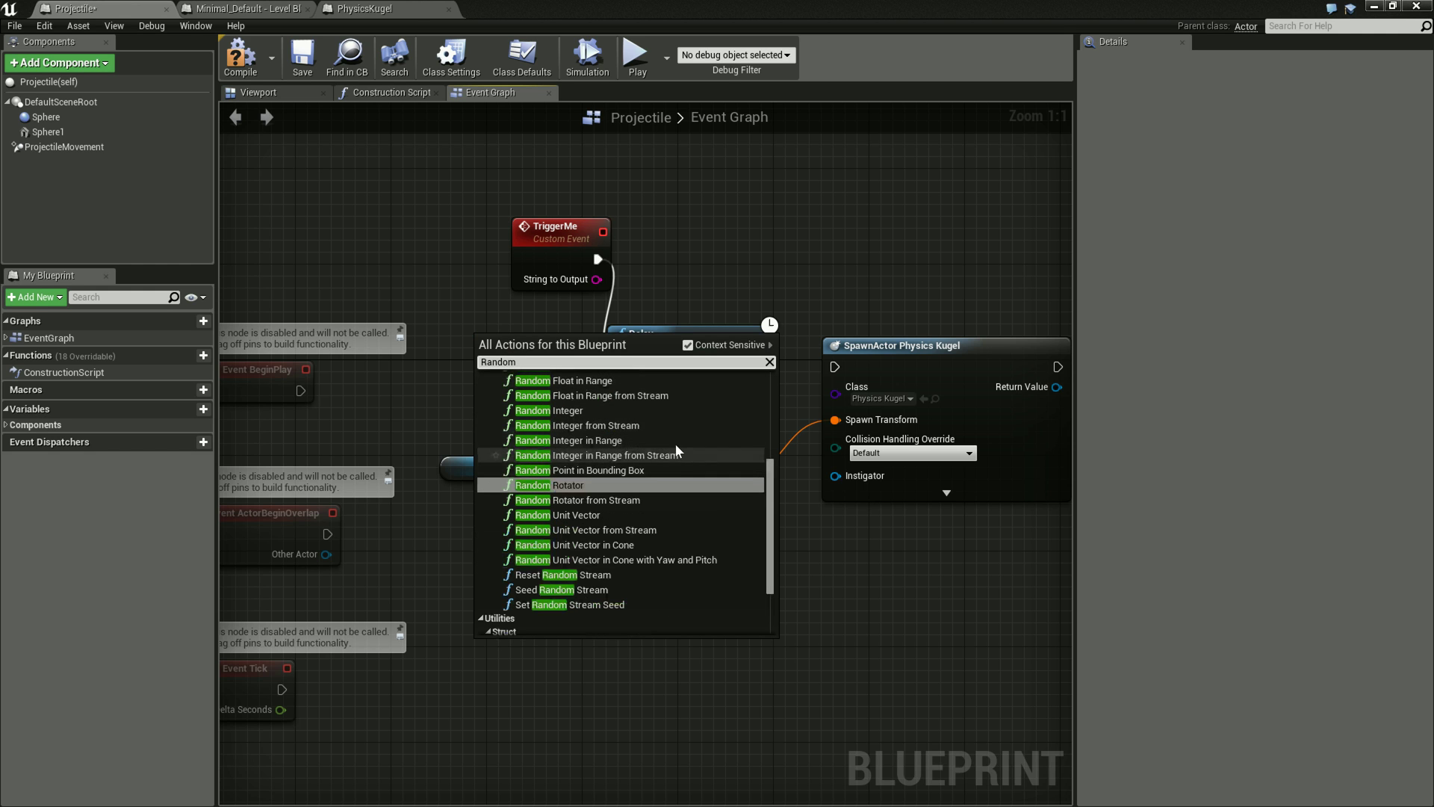
left_click(616, 381)
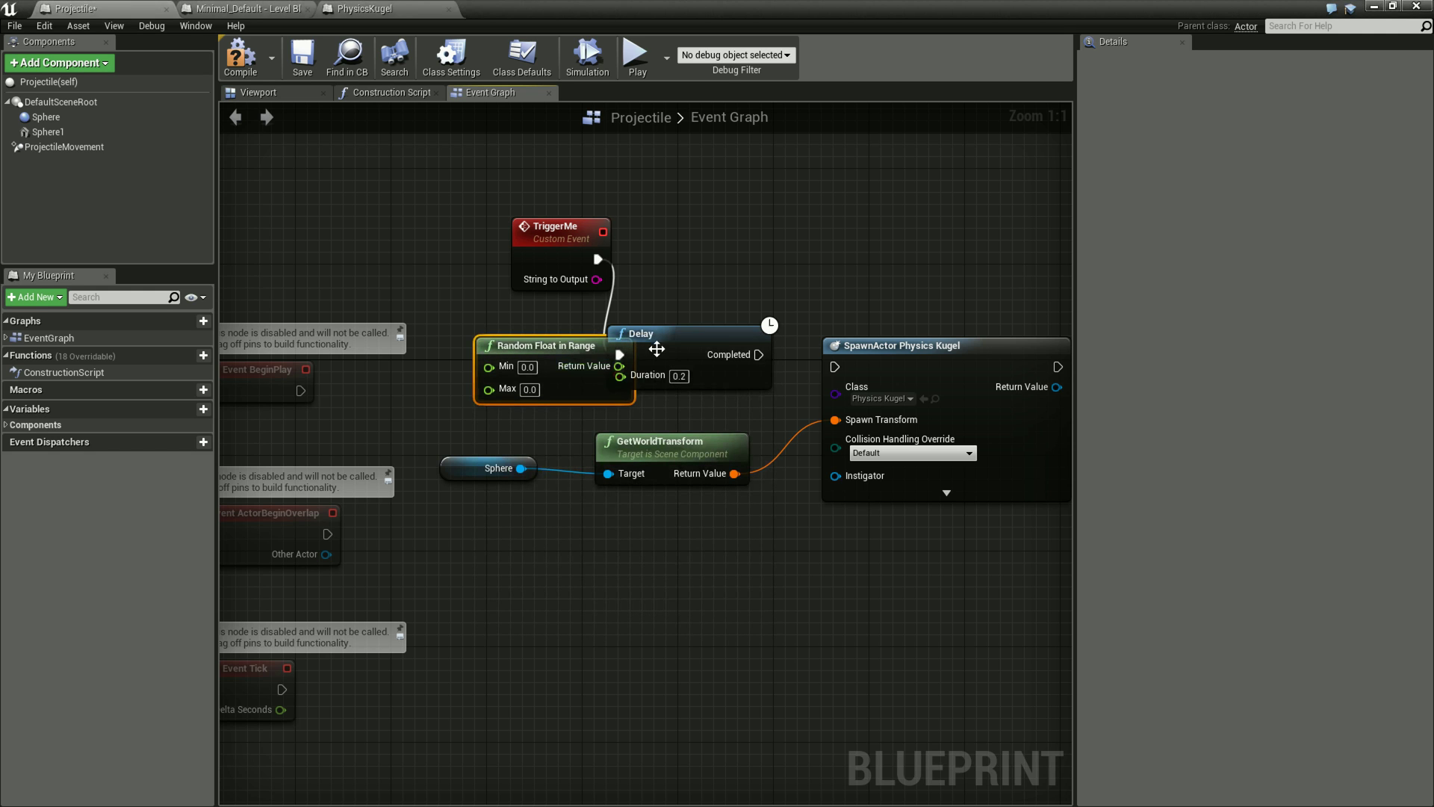
Set the random range Max to 5 and feed its value into the Delay's Duration
left_click_drag(672, 336, 696, 324)
left_click_drag(529, 370, 457, 373)
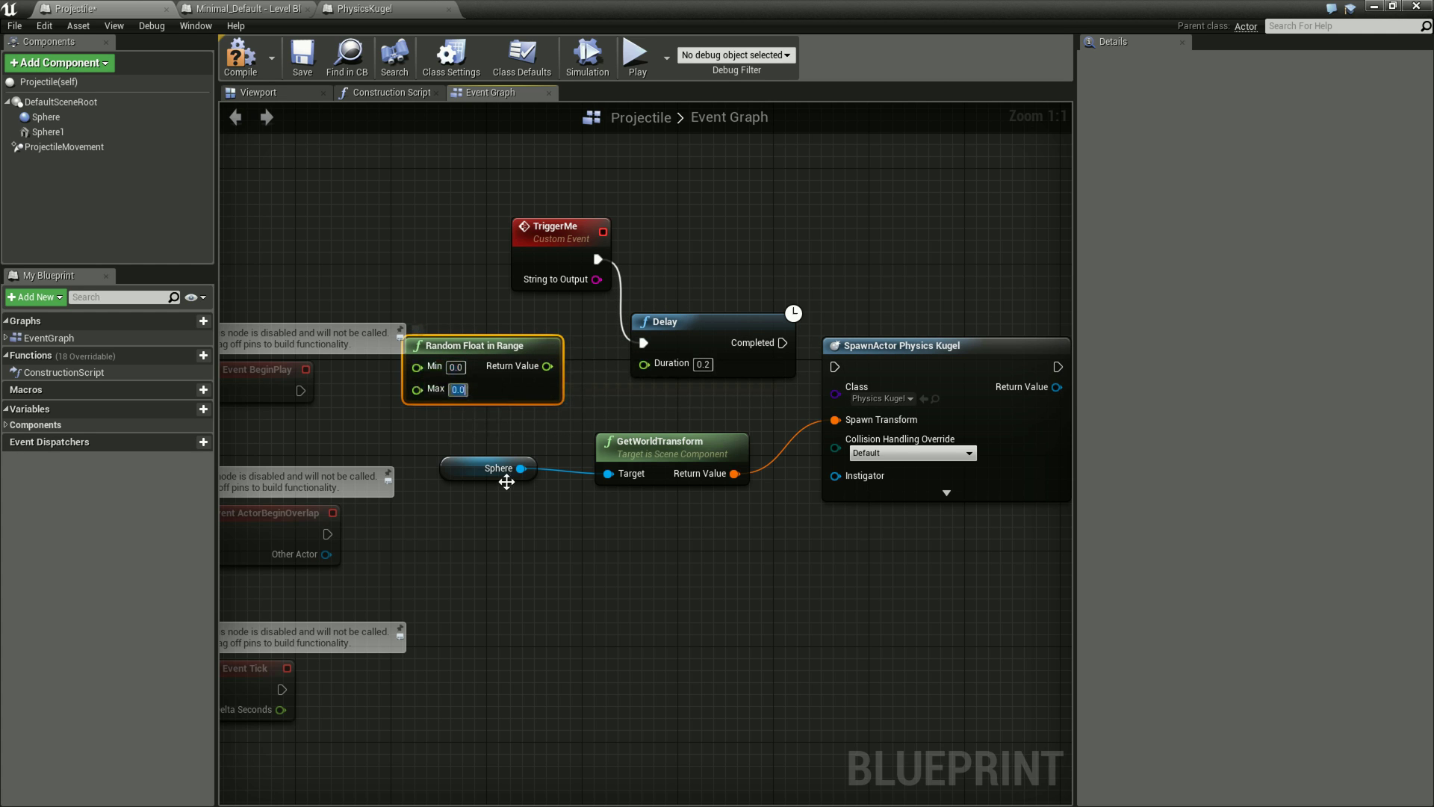
type("5")
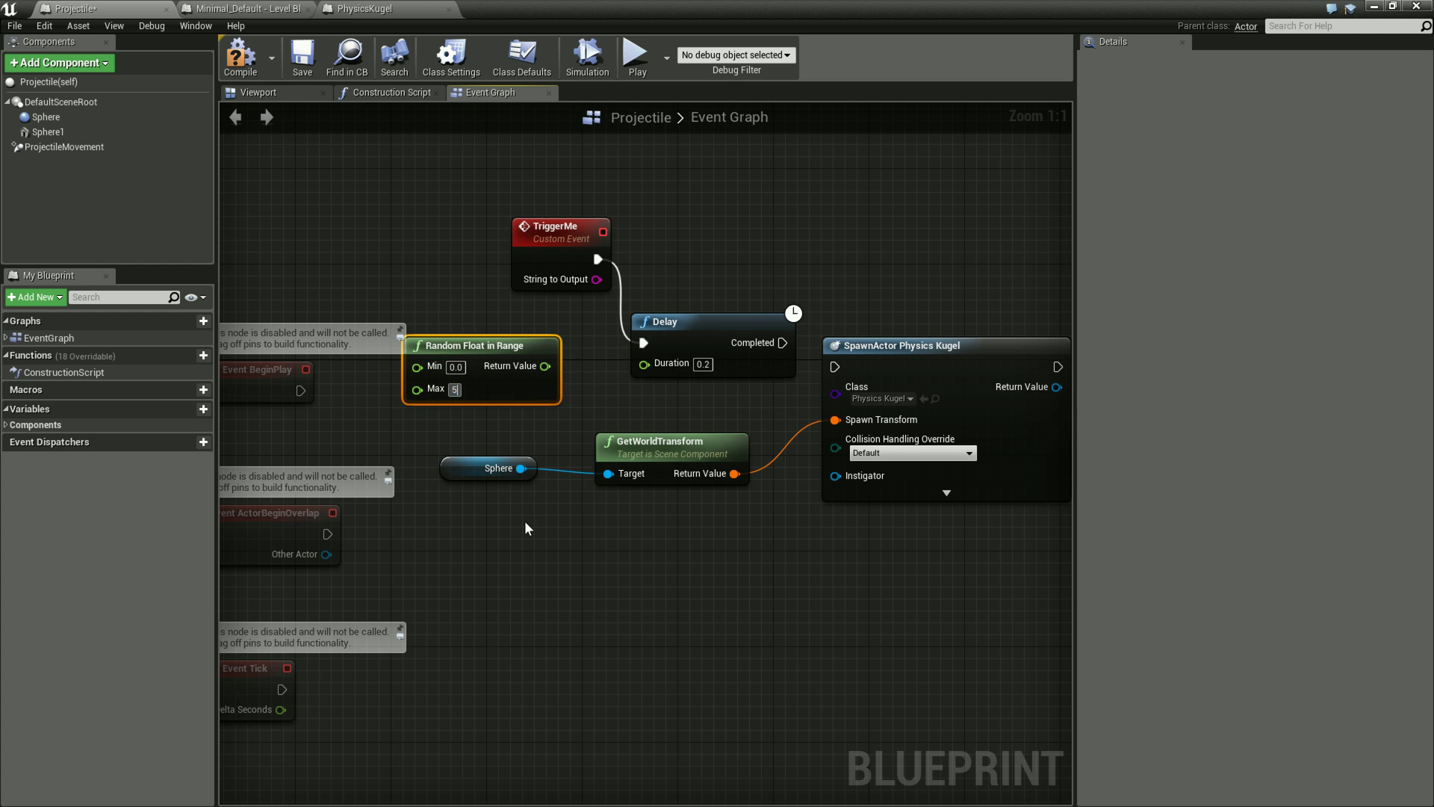
left_click(524, 521)
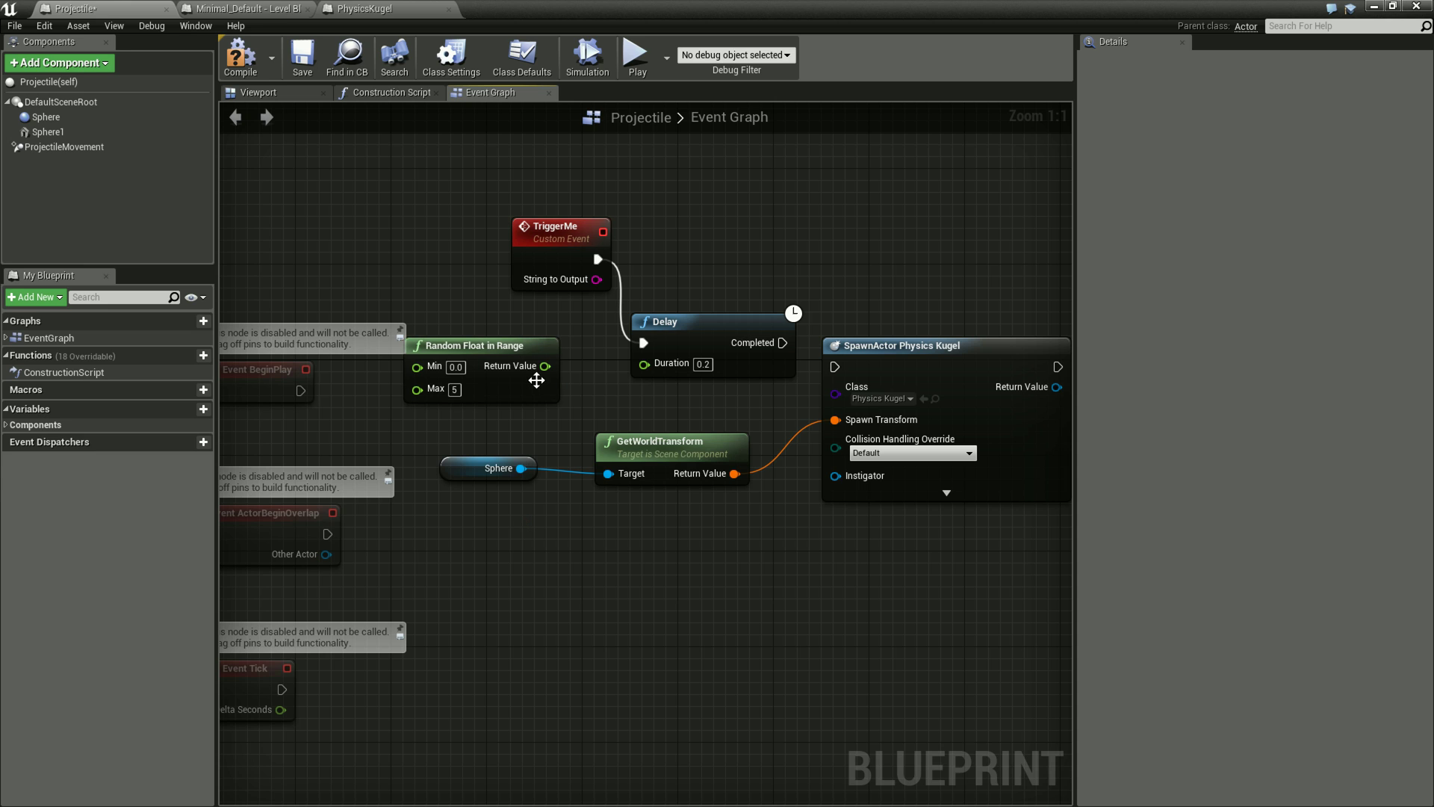
left_click_drag(545, 365, 644, 363)
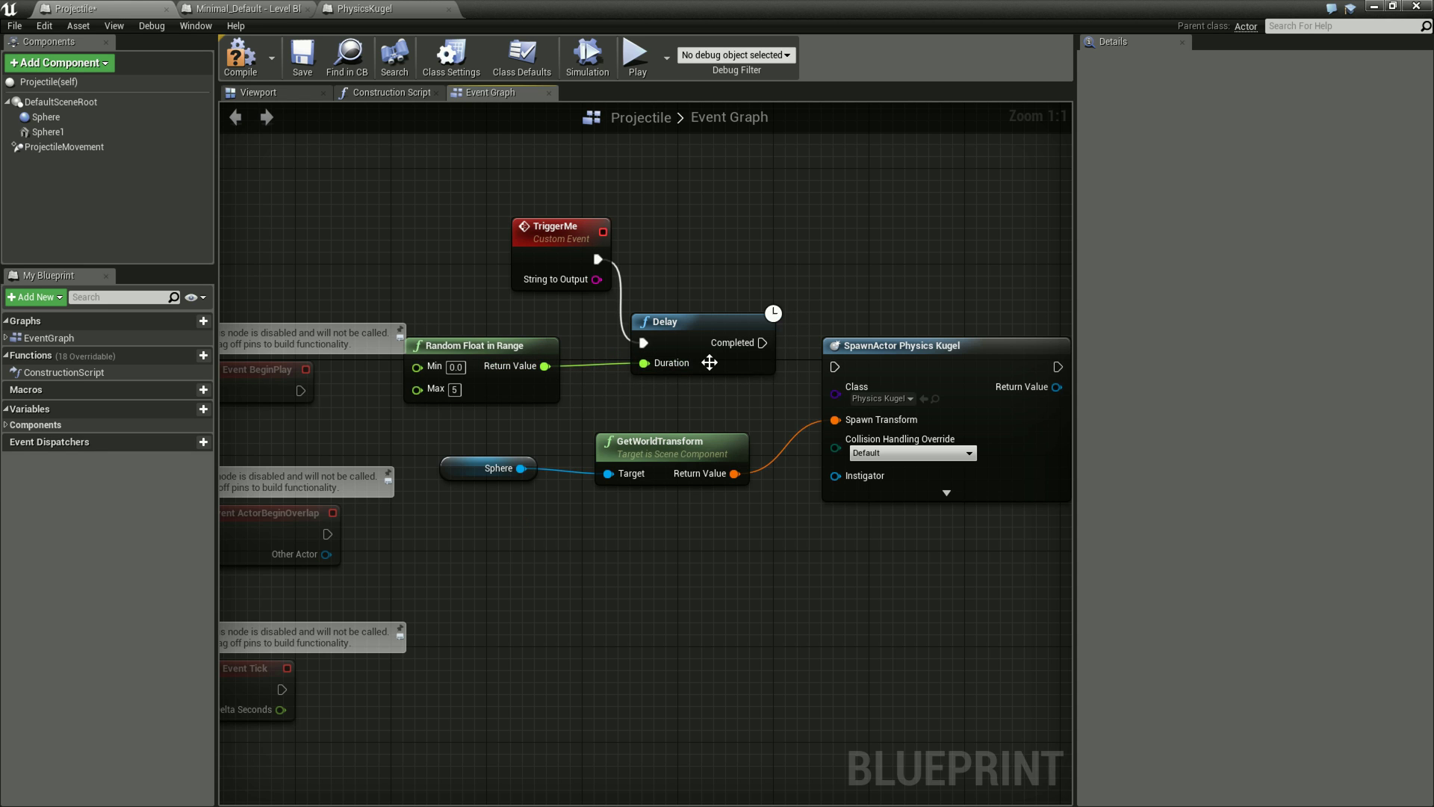
left_click_drag(662, 322, 637, 323)
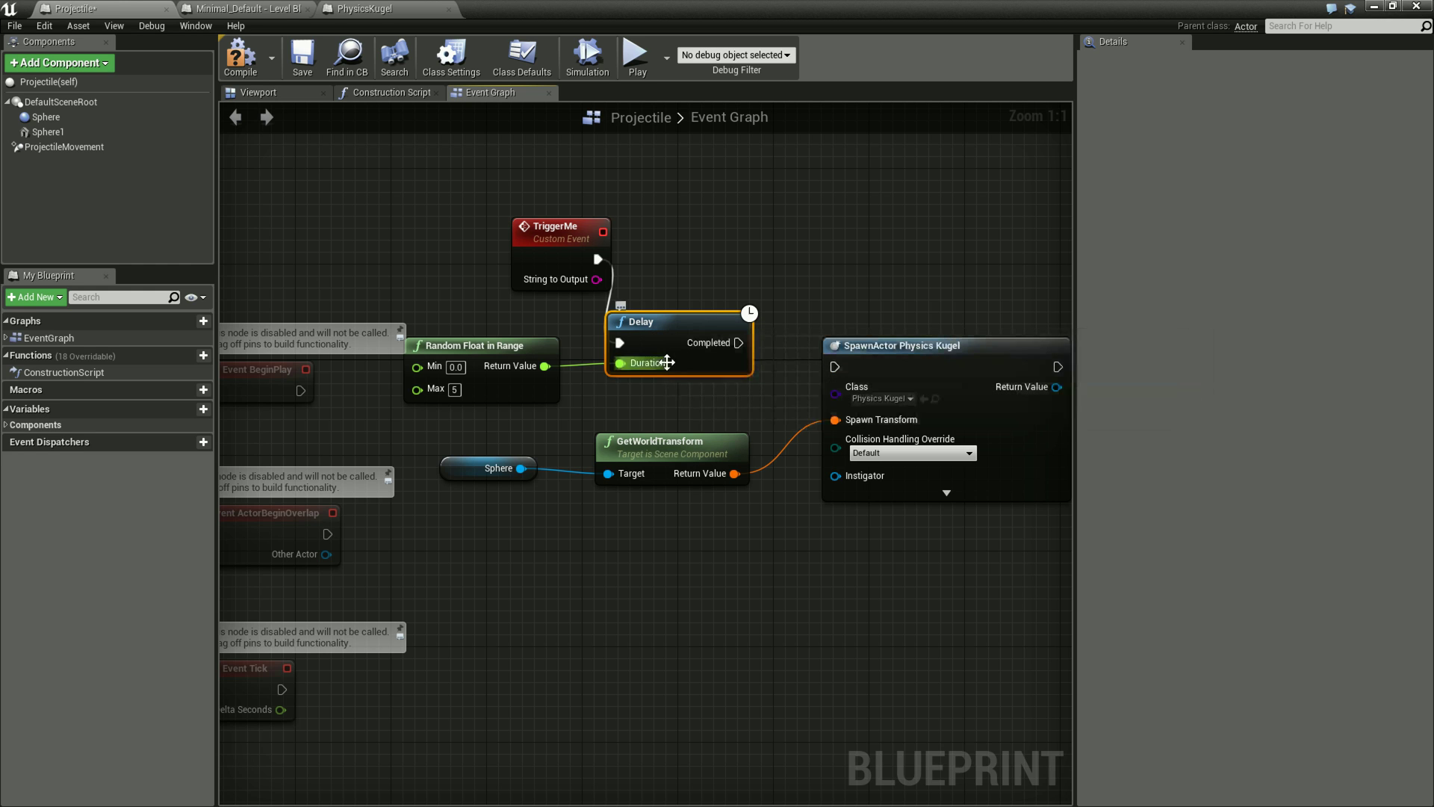
left_click(495, 348)
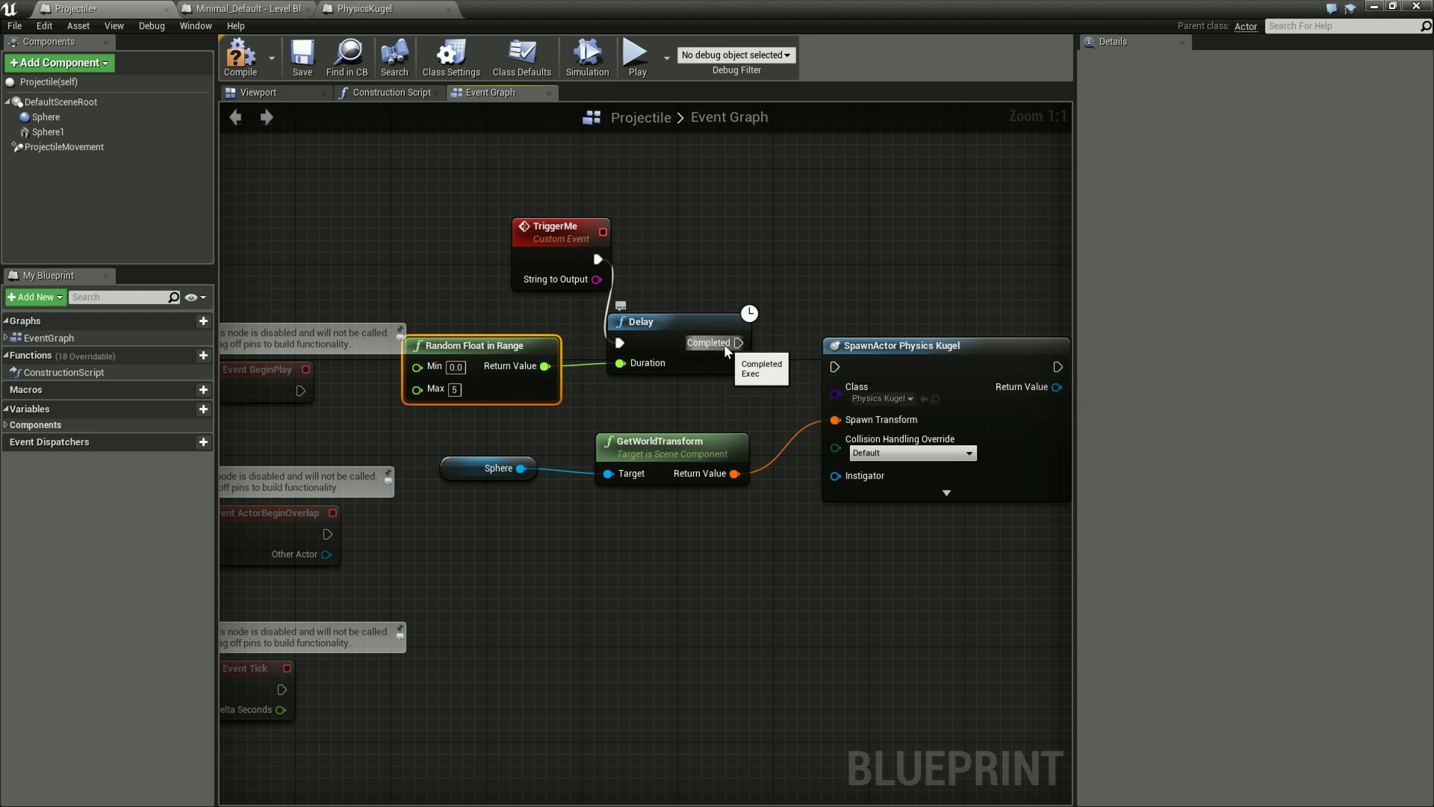
Wire Delay's Completed pin to SpawnActor Physics Kugel, then compile and save the blueprint
left_click_drag(737, 343, 835, 367)
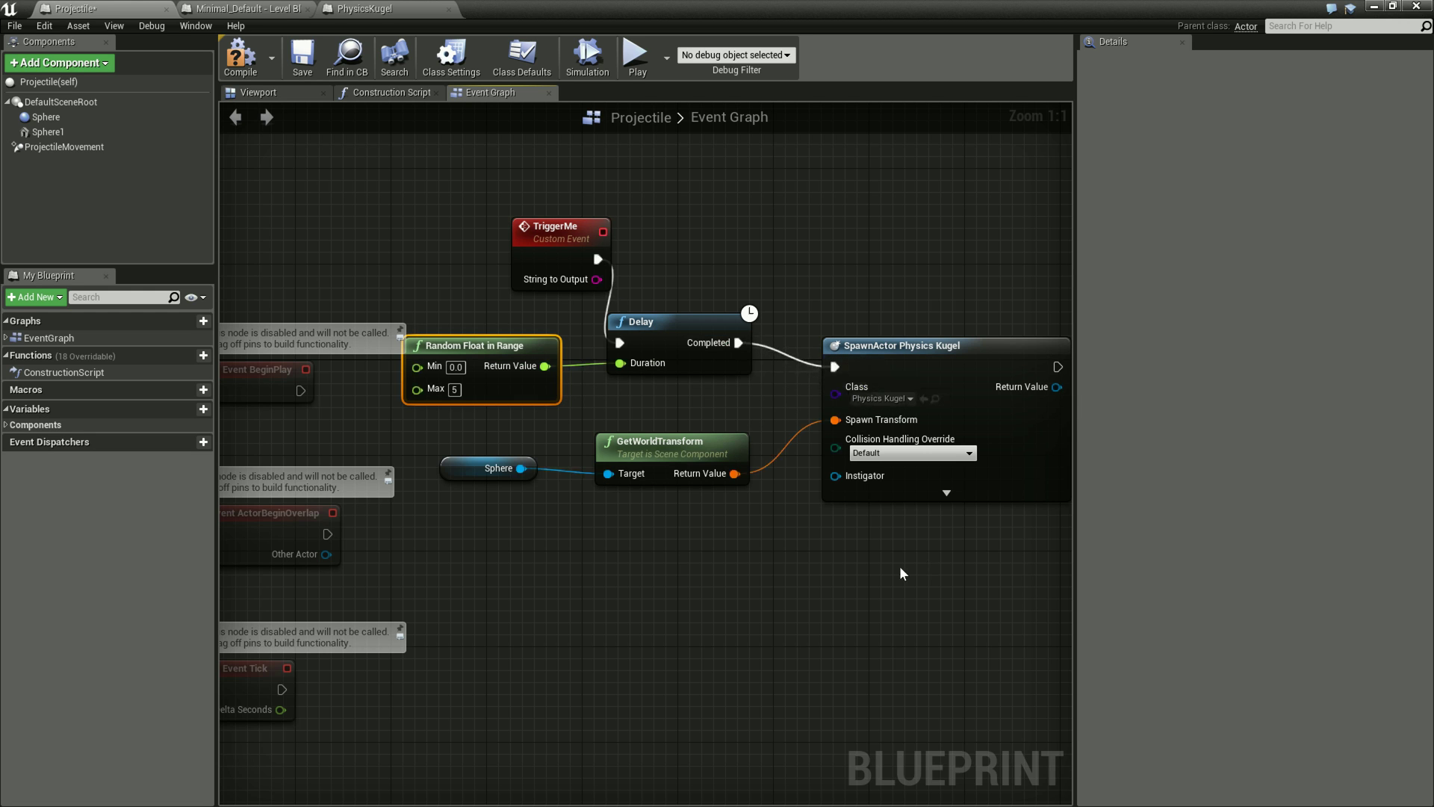
right_click_drag(902, 573, 856, 570)
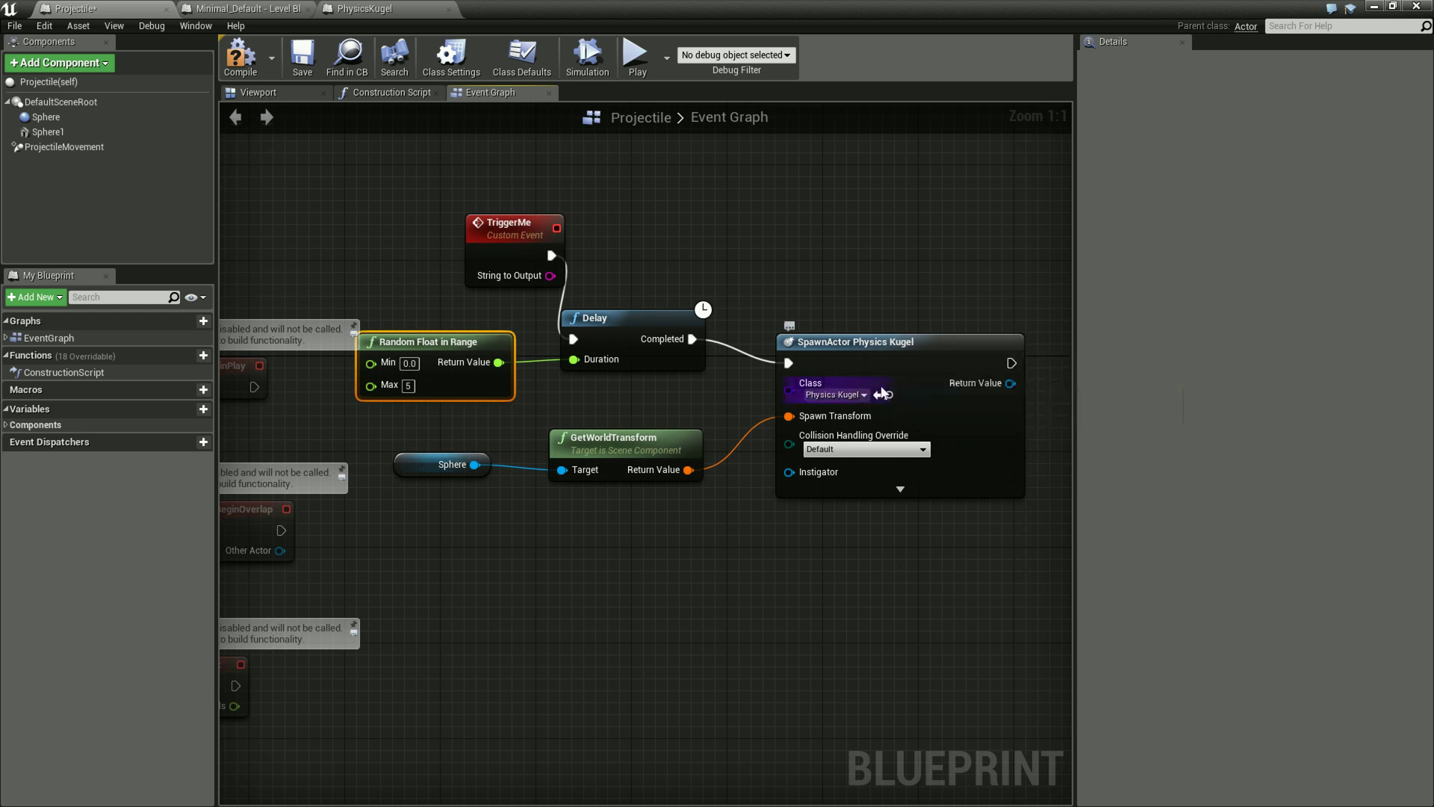
left_click(244, 62)
left_click(302, 56)
mouse_move(625, 9)
left_mouse_down()
mouse_move(624, 118)
mouse_move(372, 520)
left_mouse_up()
Start a play-in-editor test and fire projectiles while flying around and into the house
left_click(721, 56)
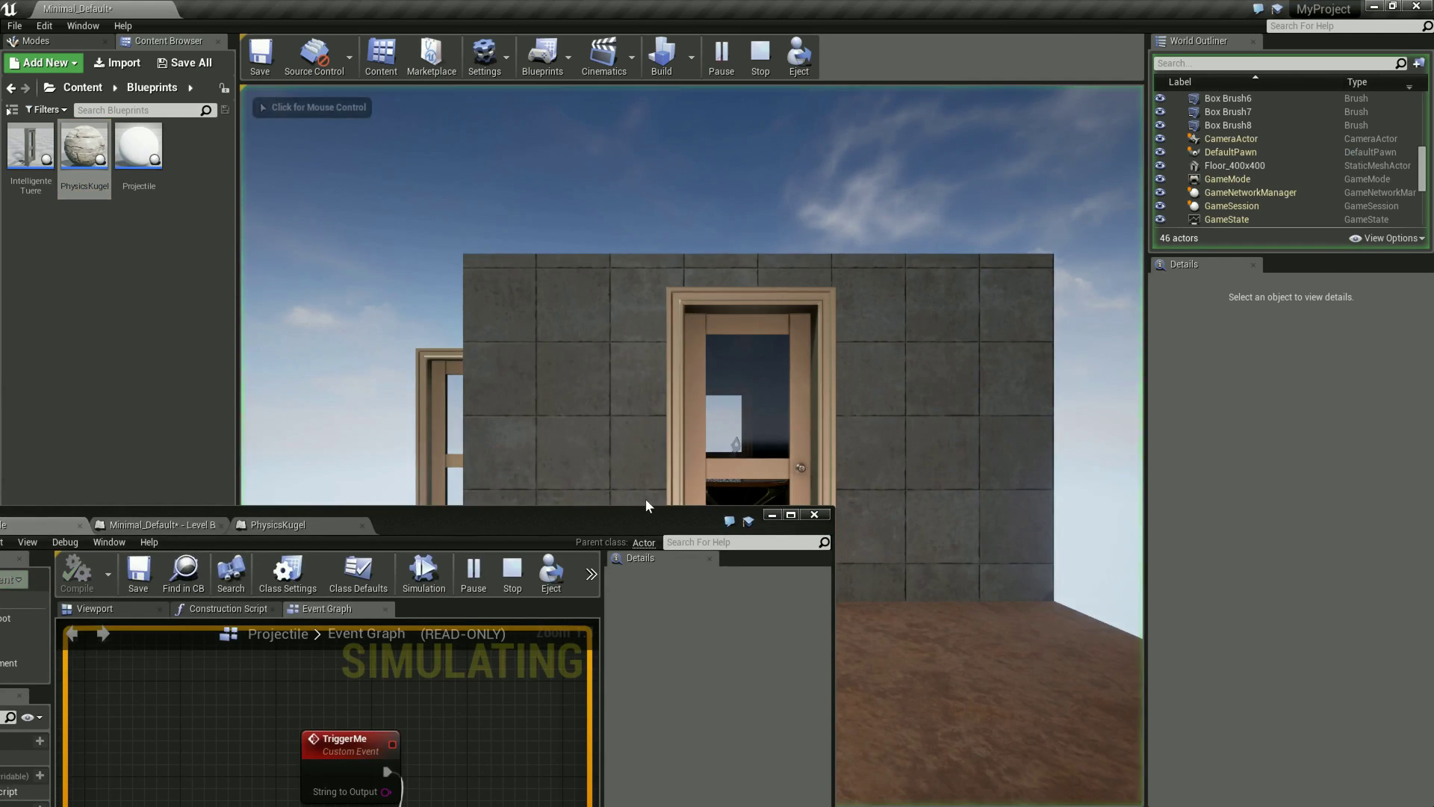
left_click(626, 519)
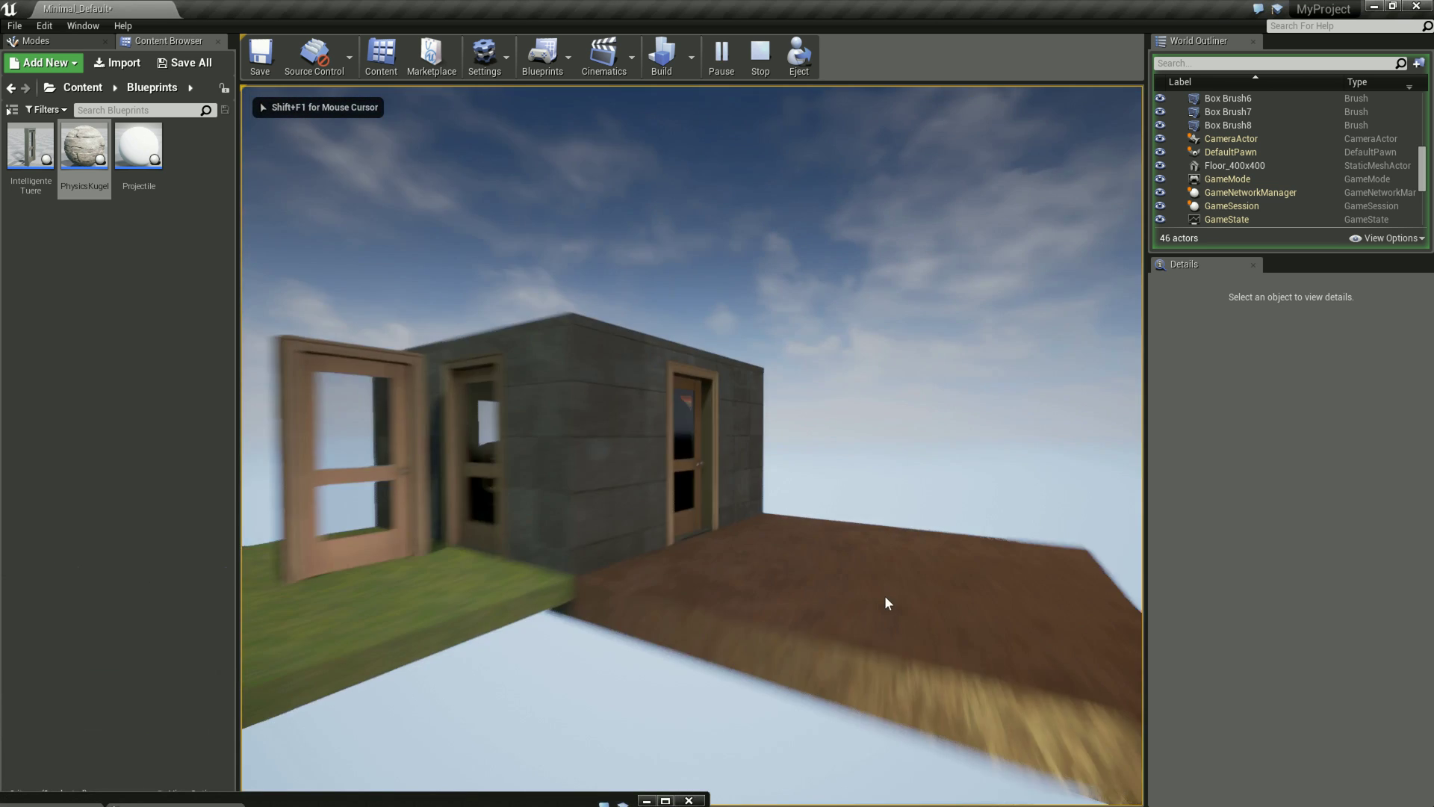
left_click(936, 611)
key("s")
key("w")
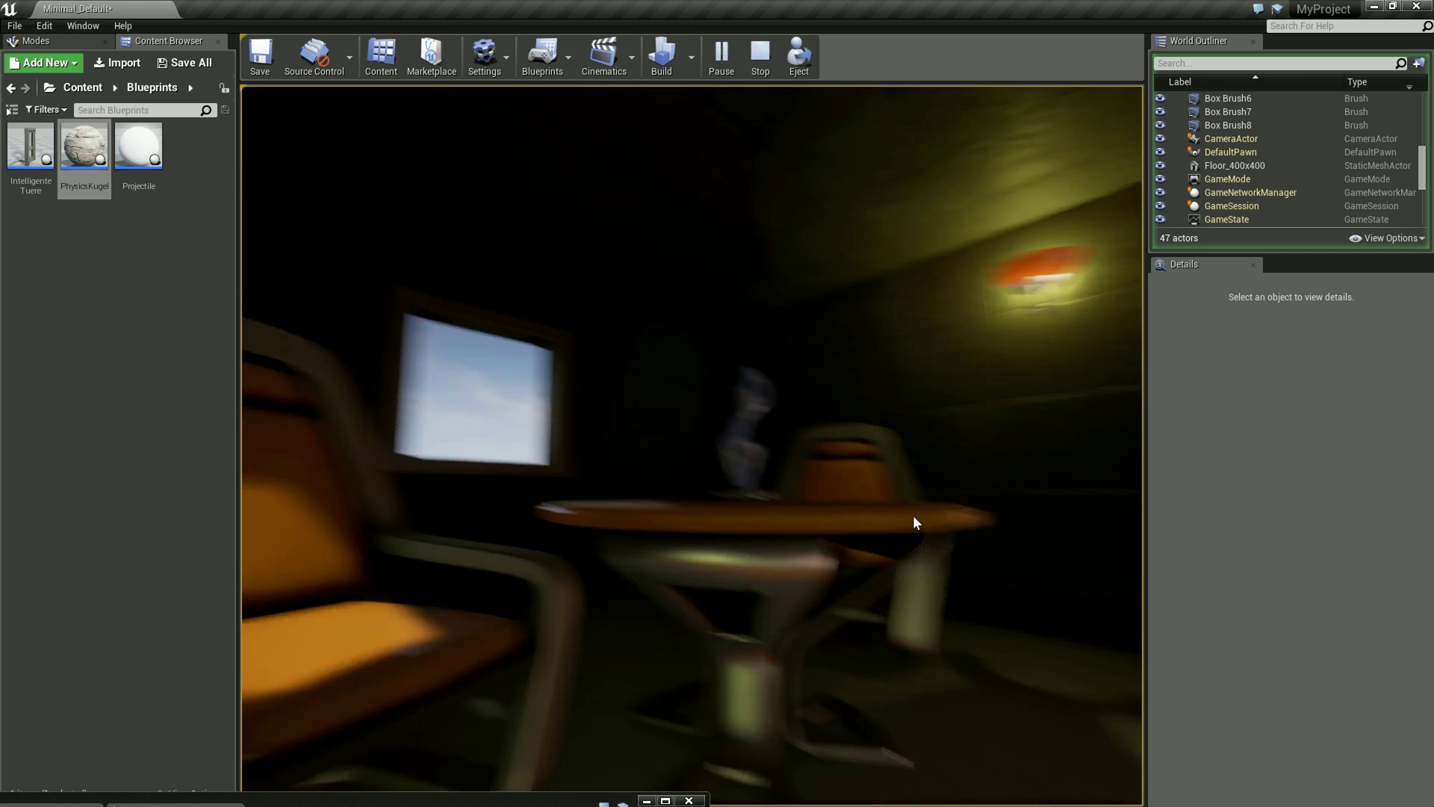
left_click(913, 514)
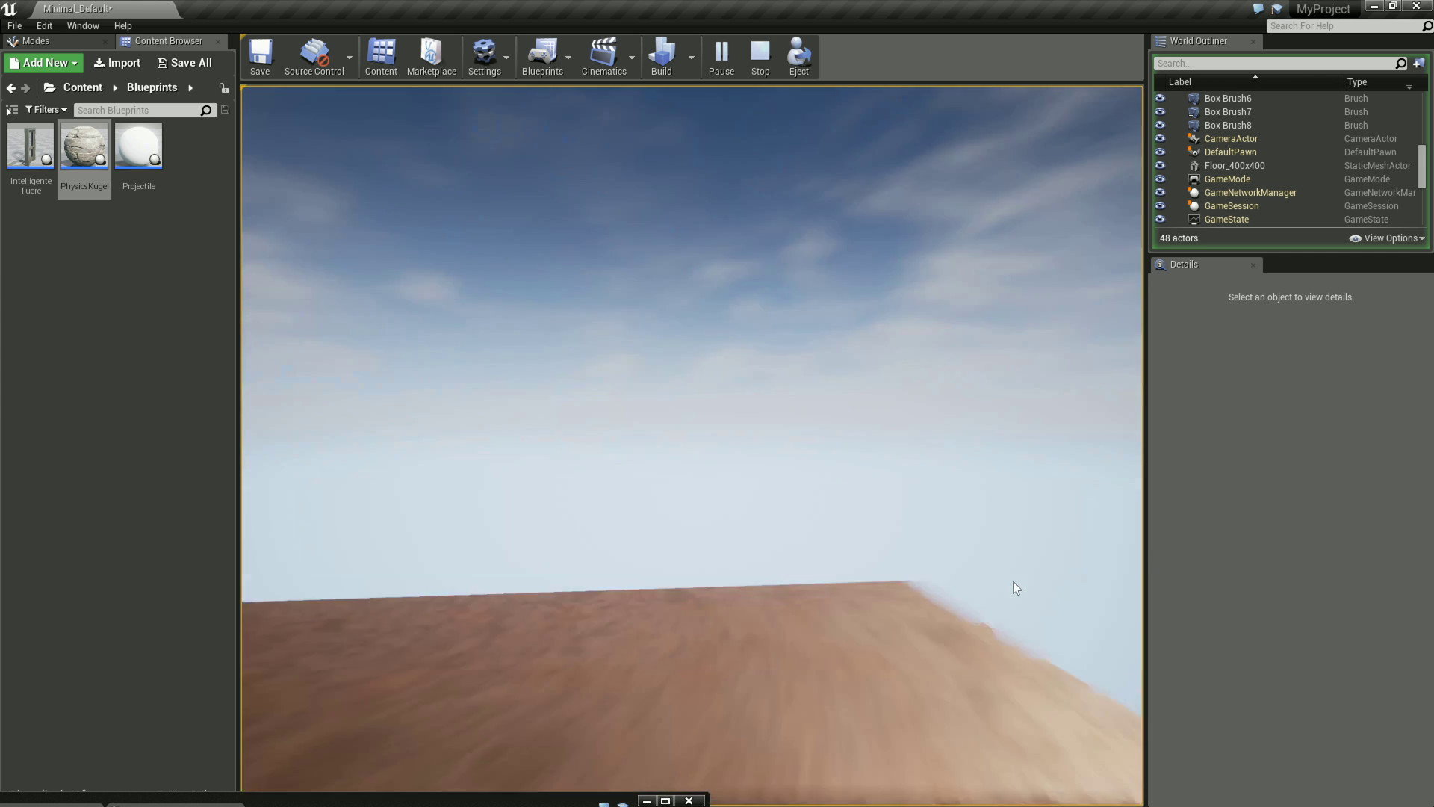
key("s")
left_click(366, 579)
left_click(370, 576)
key("w")
left_click(374, 671)
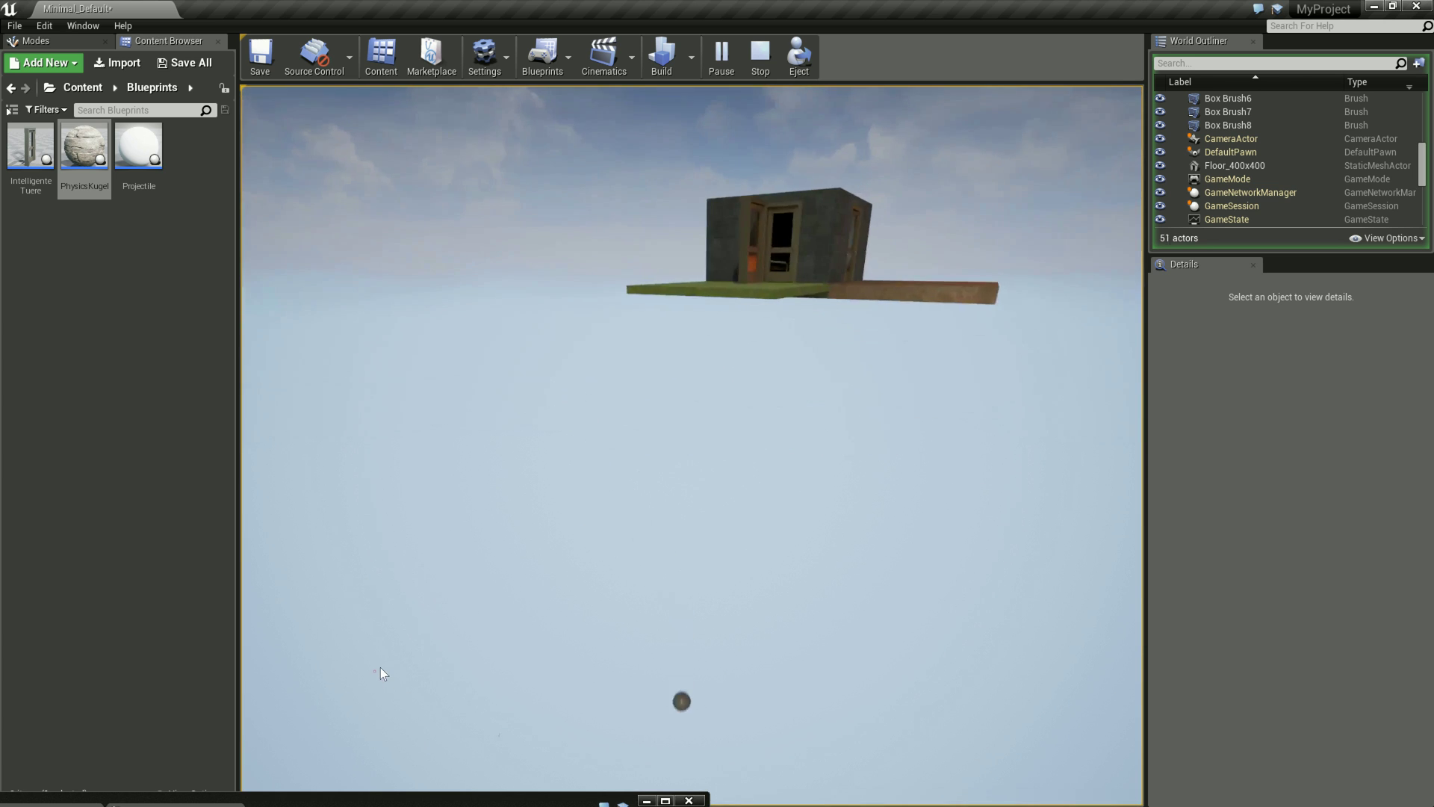
key("w")
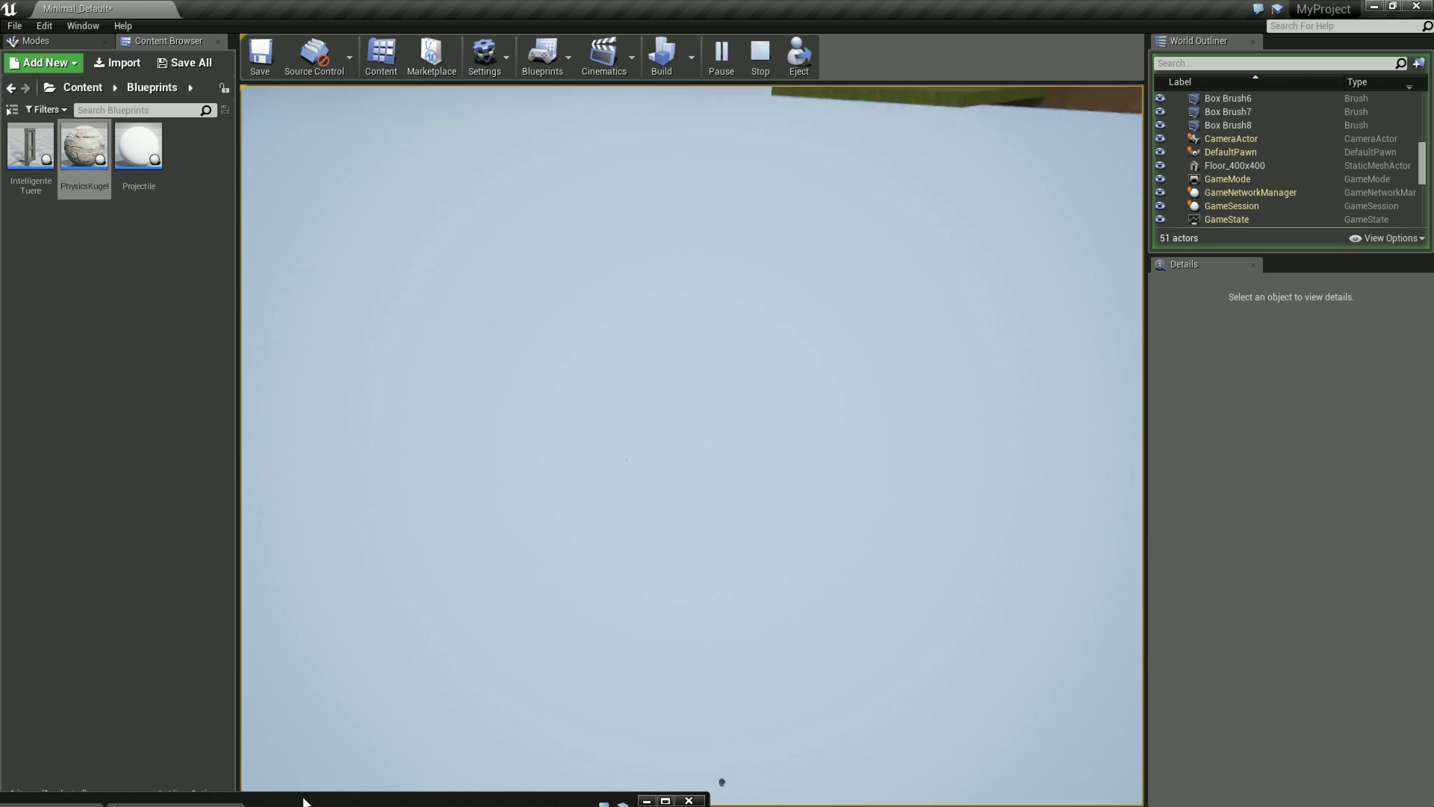
key("s")
Fire a long stream of stone balls toward and beside the house, then stop playing
left_click(423, 577)
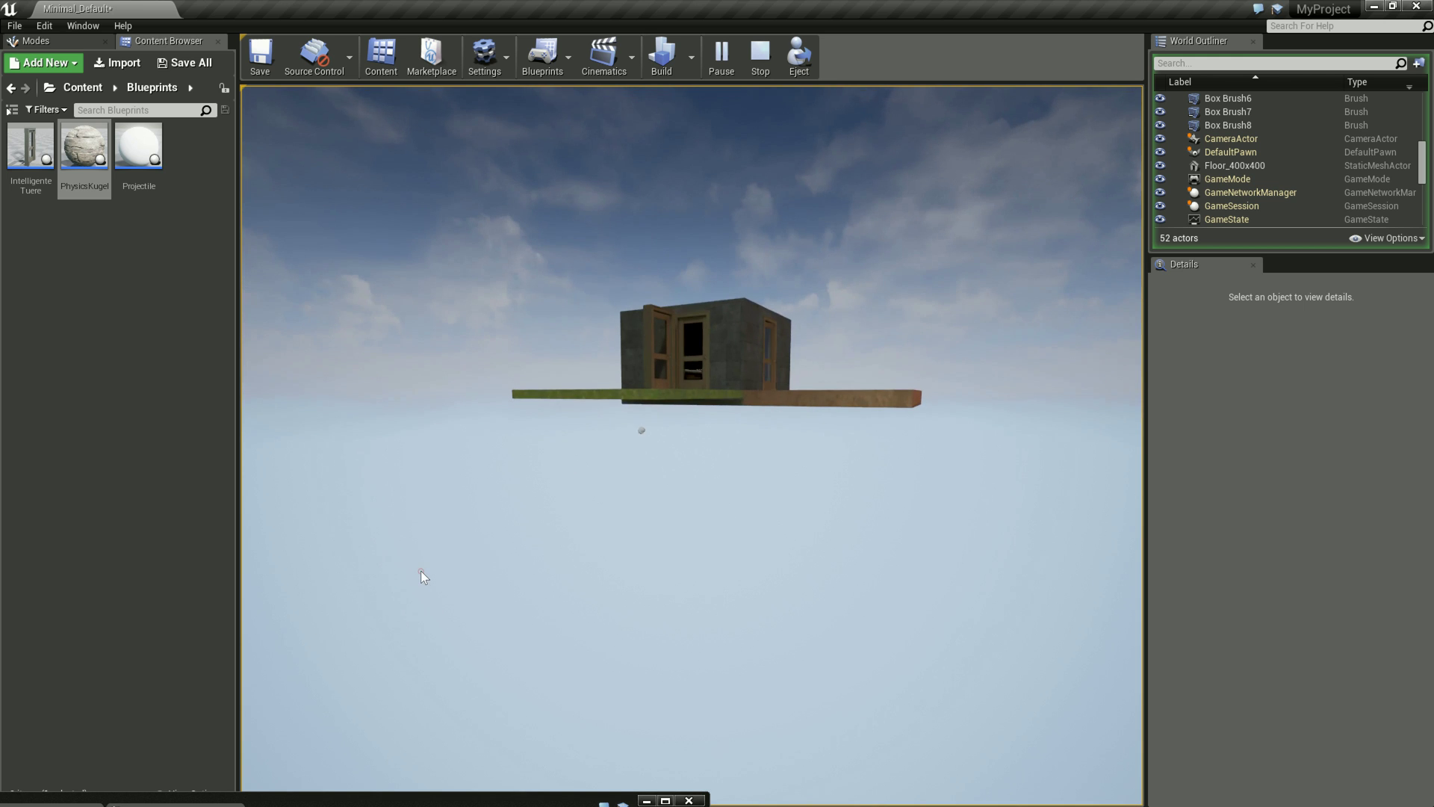
left_click(419, 571)
left_click(396, 606)
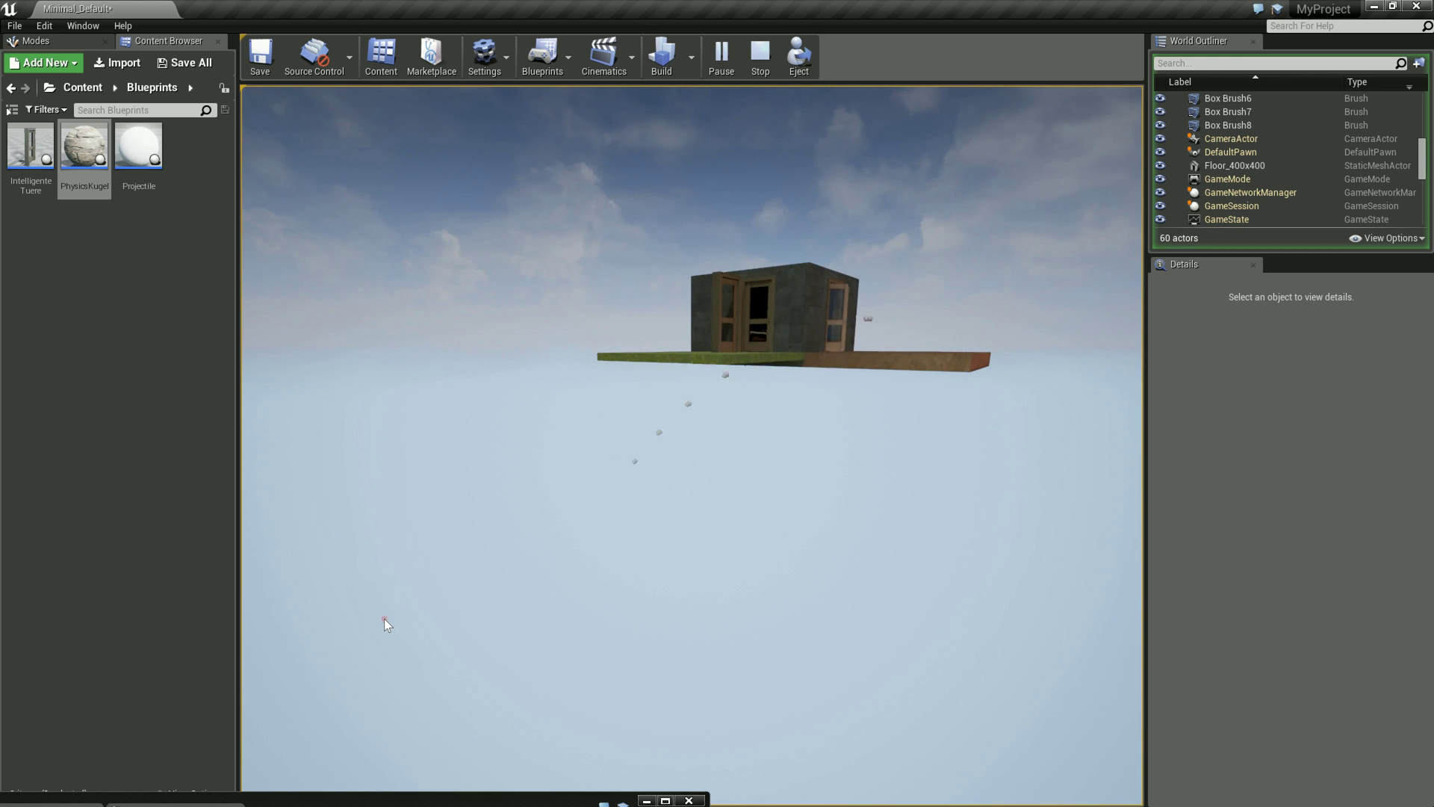
left_click(384, 618)
left_click(384, 620)
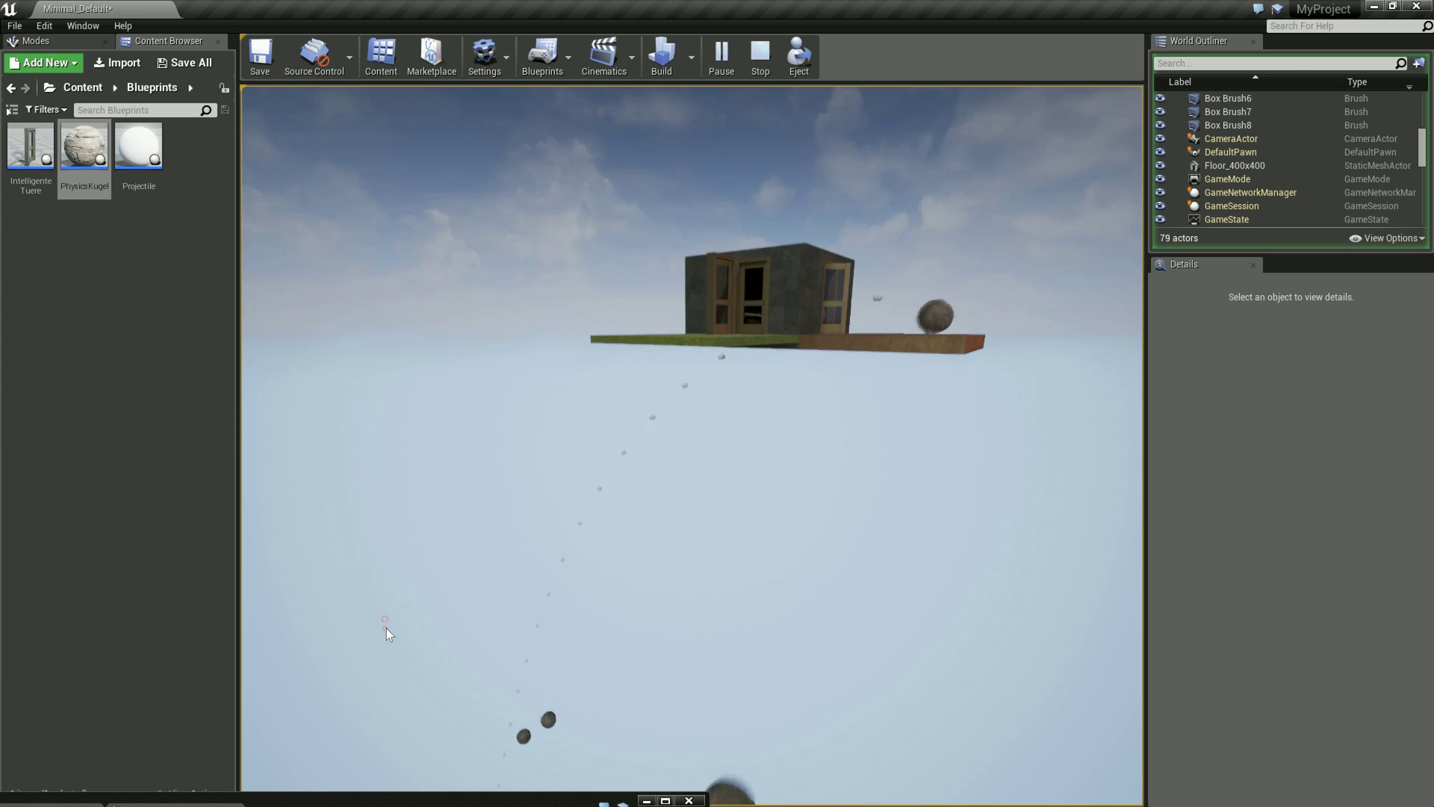
left_click(386, 629)
left_click(387, 629)
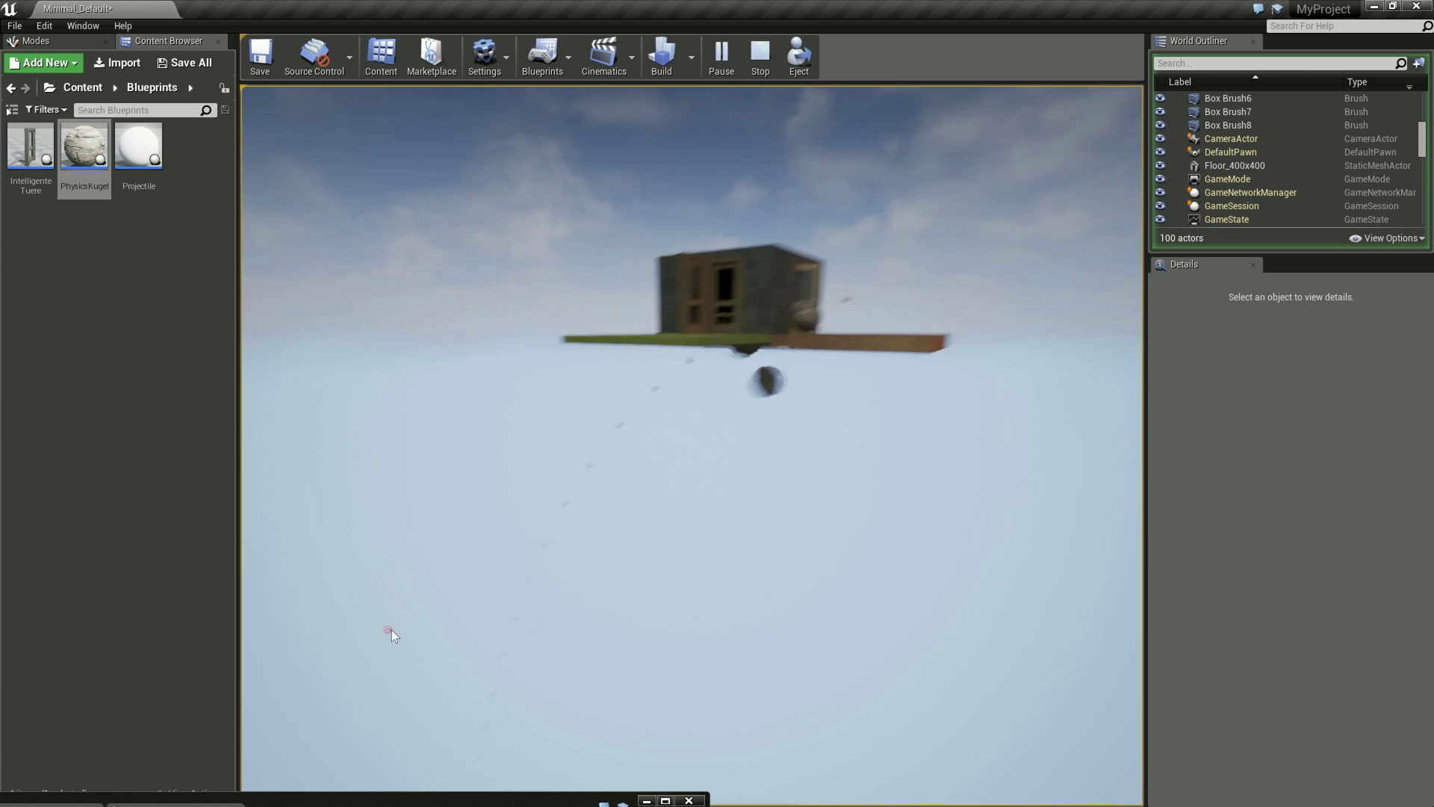
left_click(392, 630)
left_click(401, 624)
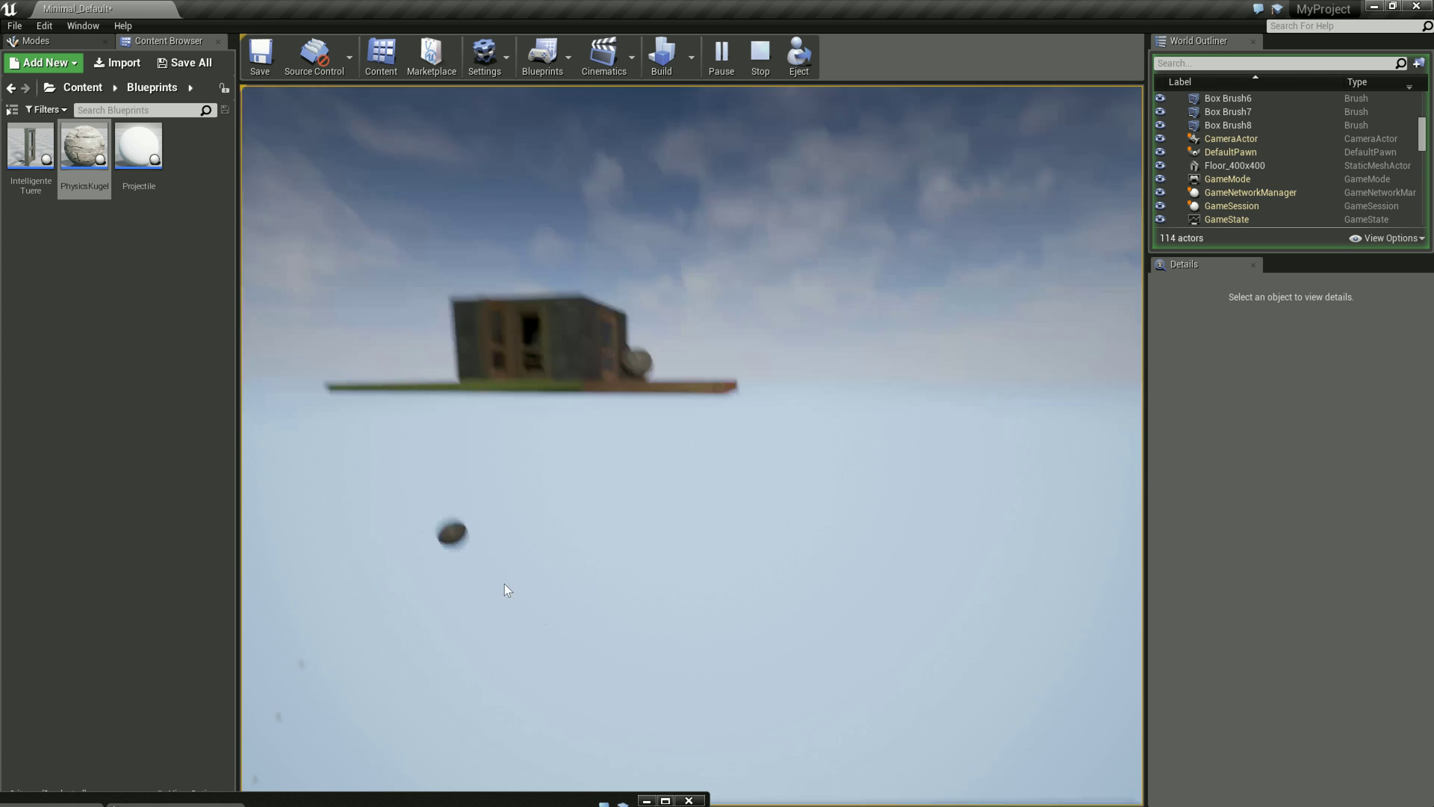
left_click(411, 607)
left_click(396, 702)
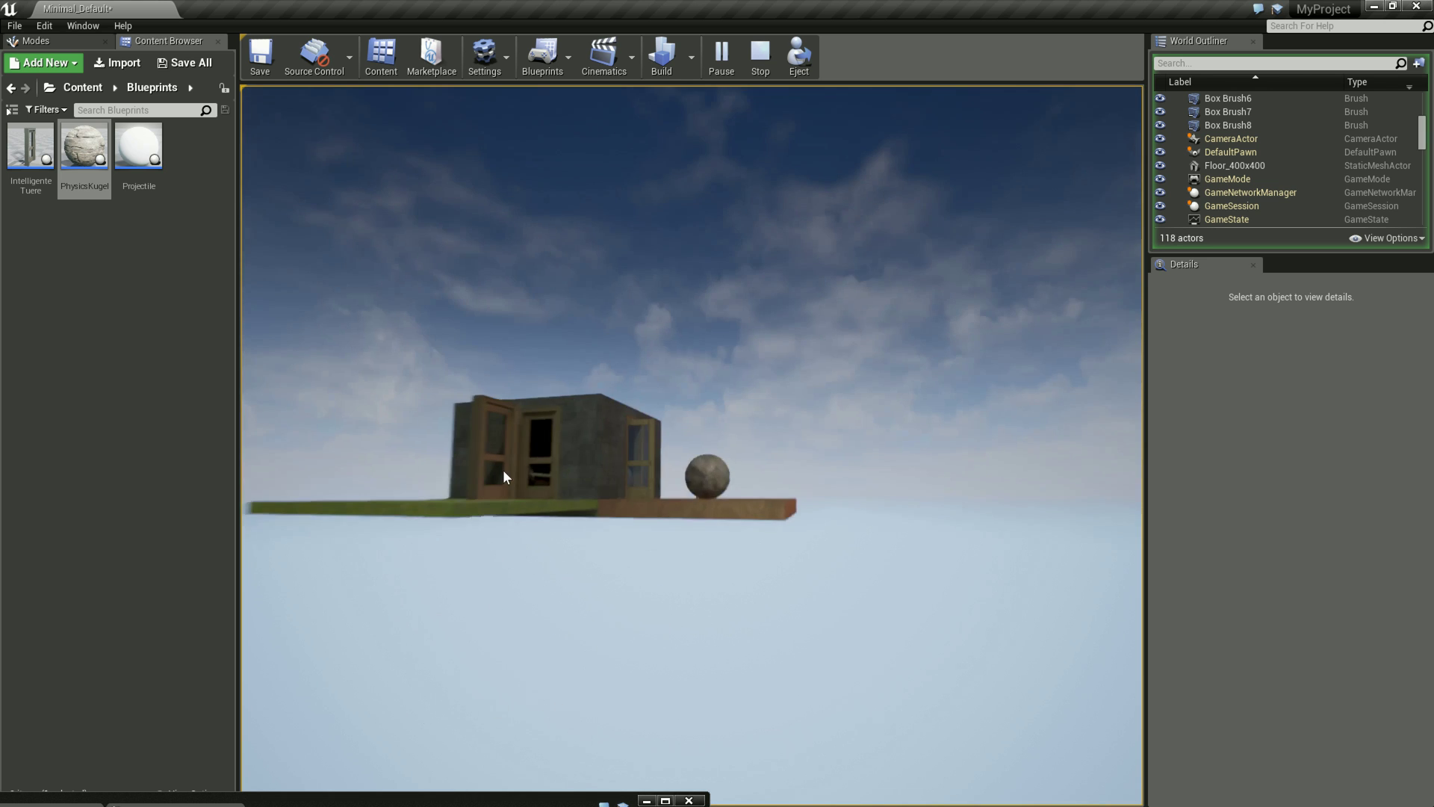
left_click(527, 505)
left_click(453, 553)
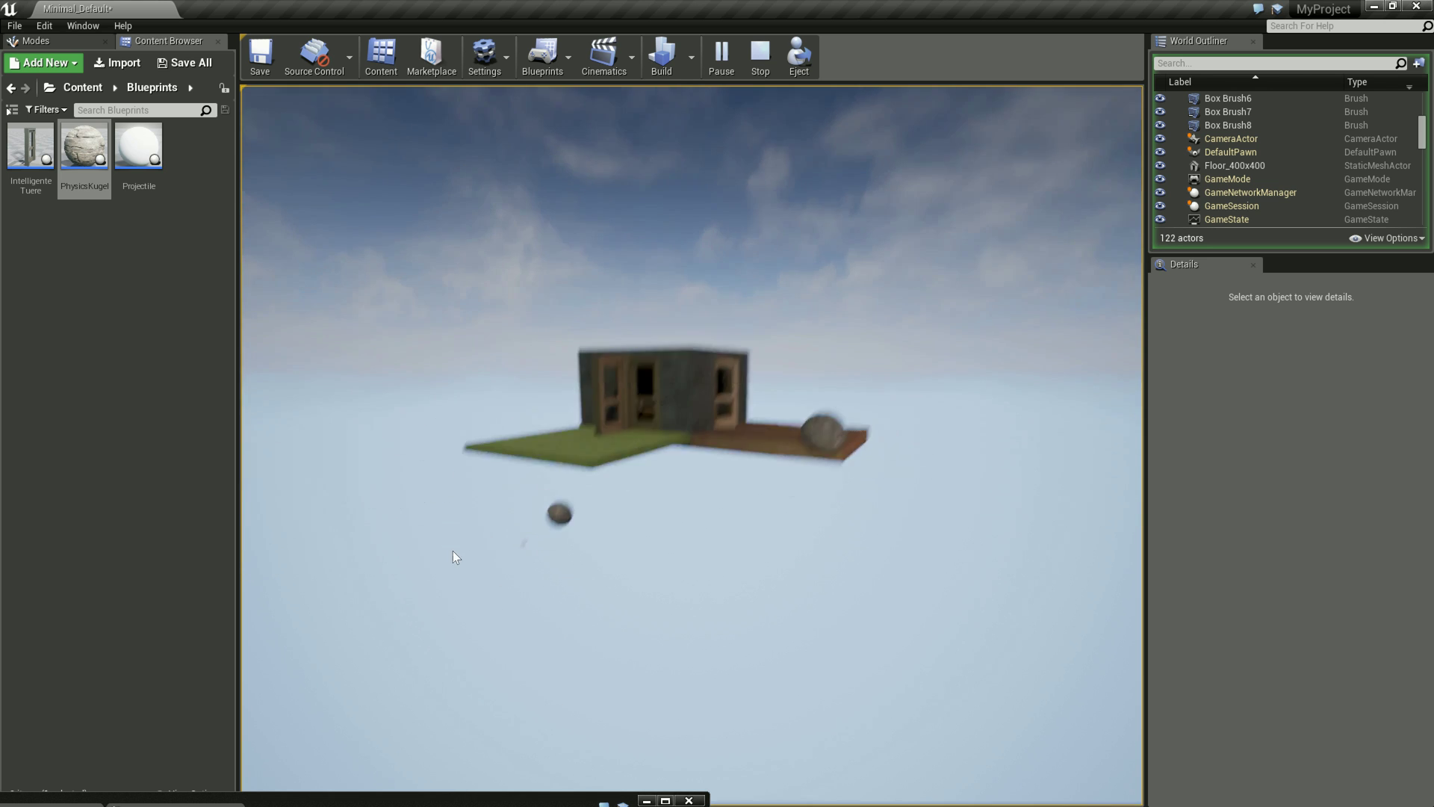
key("w")
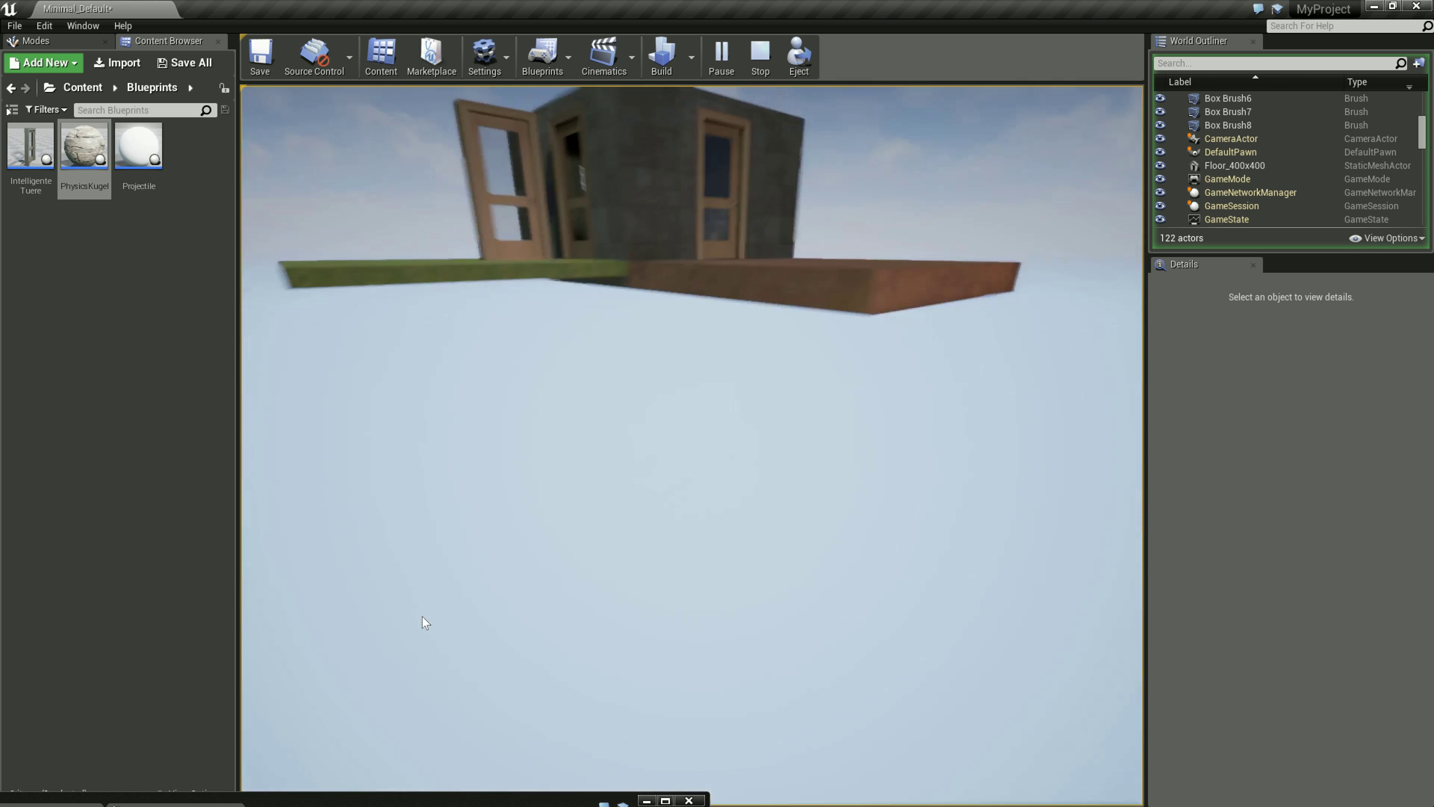
left_click(463, 633)
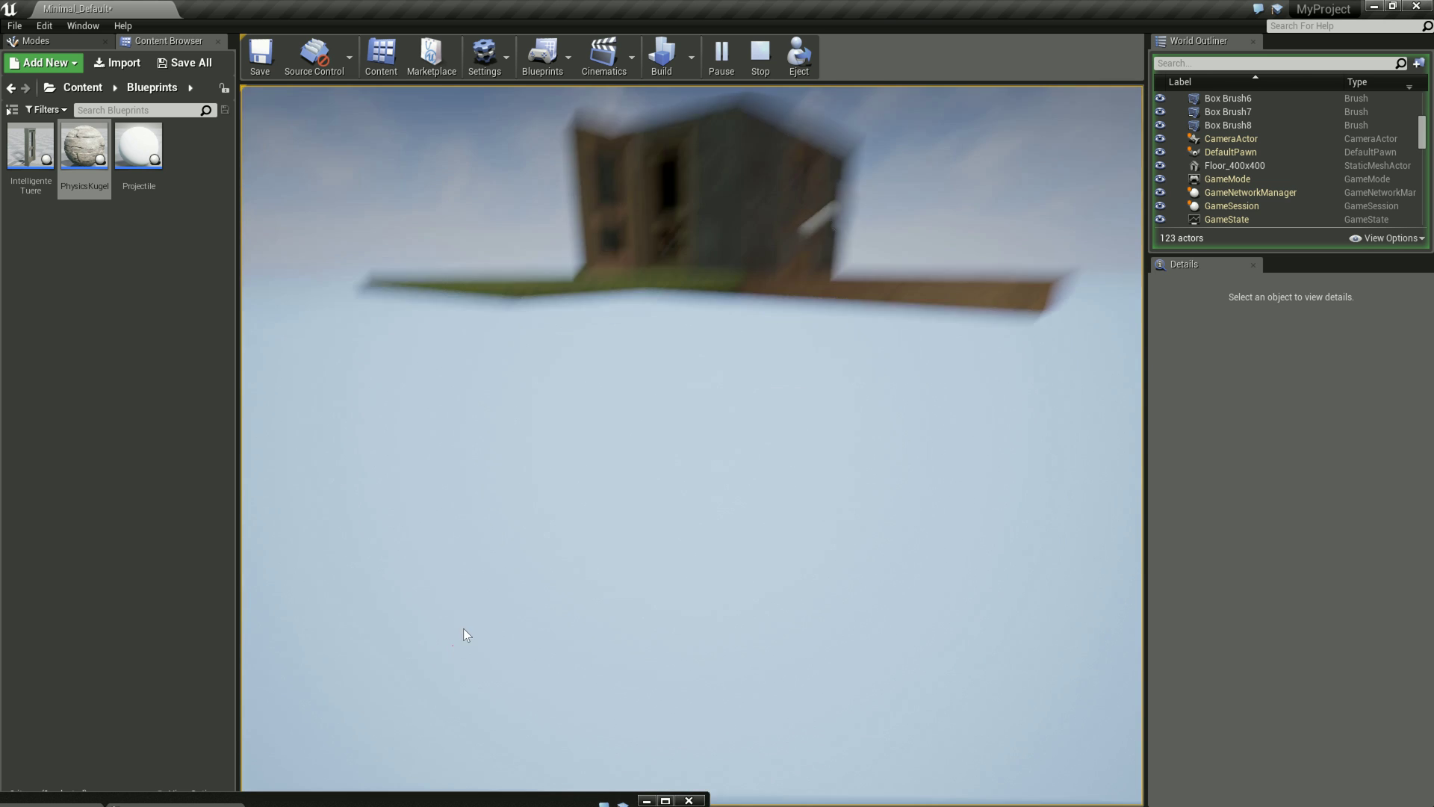
left_click(482, 594)
left_click(482, 593)
left_click(478, 598)
left_click(472, 602)
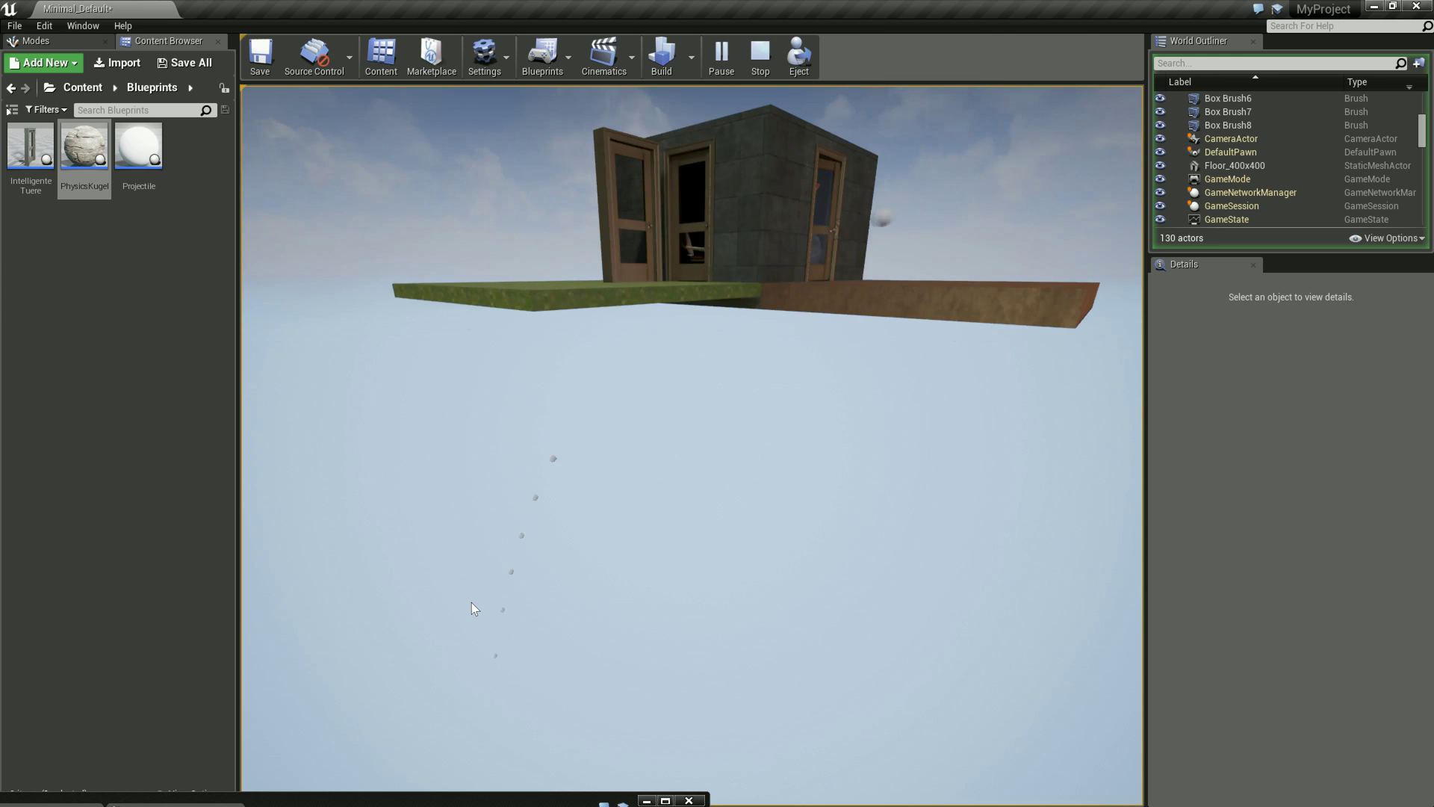
left_click(472, 602)
left_click(472, 599)
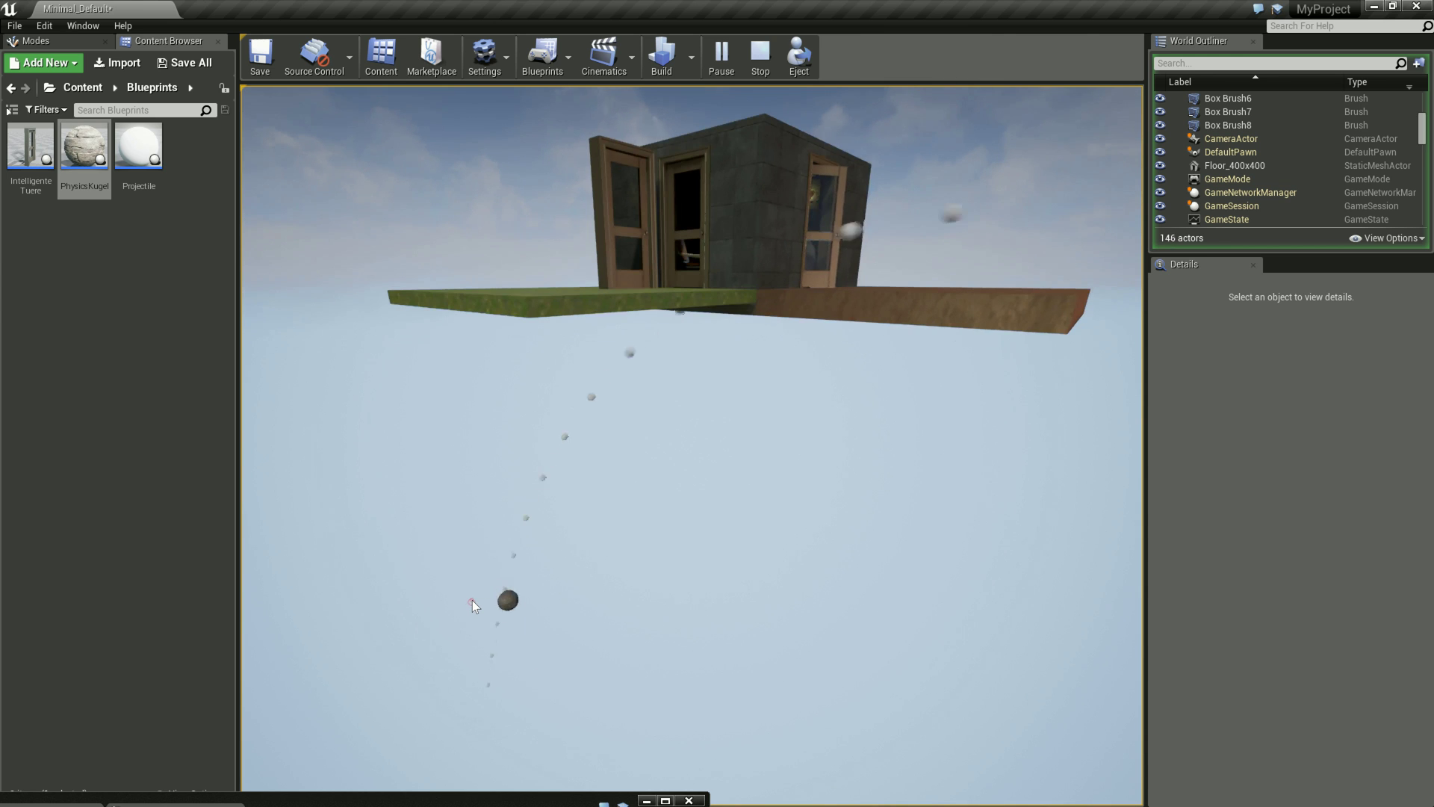
left_click(472, 599)
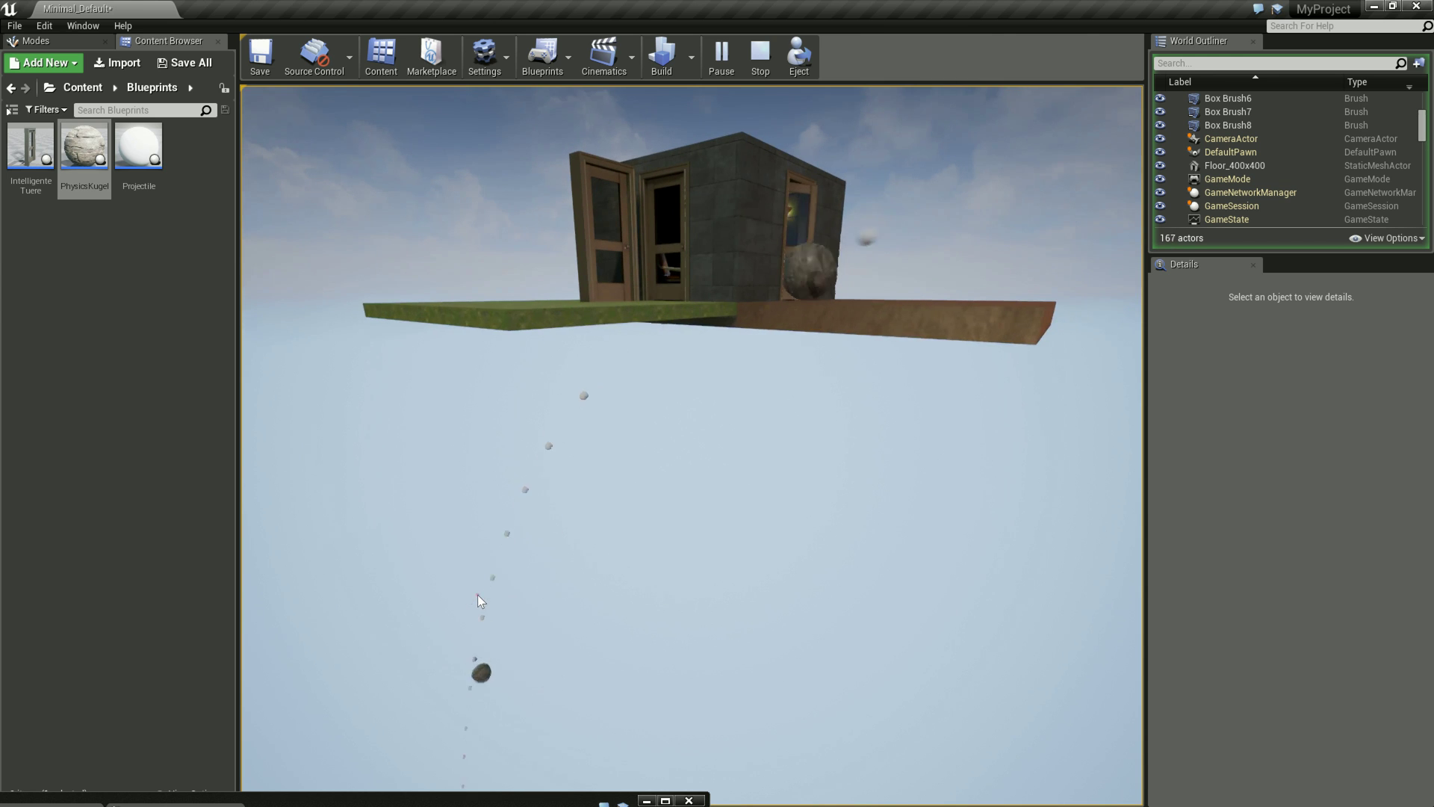
key("Escape")
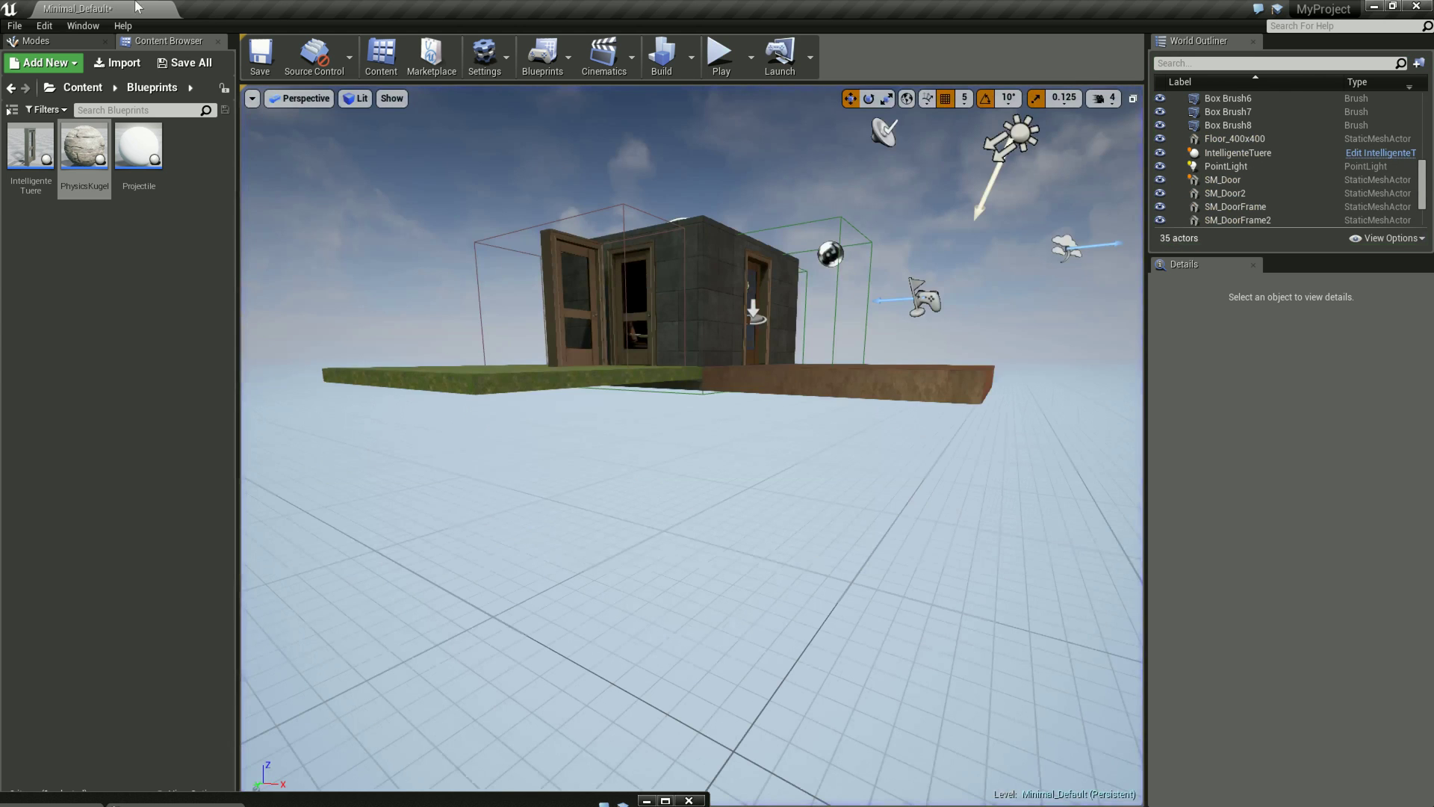
Save the Minimal_Default map and return to the maximized Projectile Event Graph
left_click(260, 56)
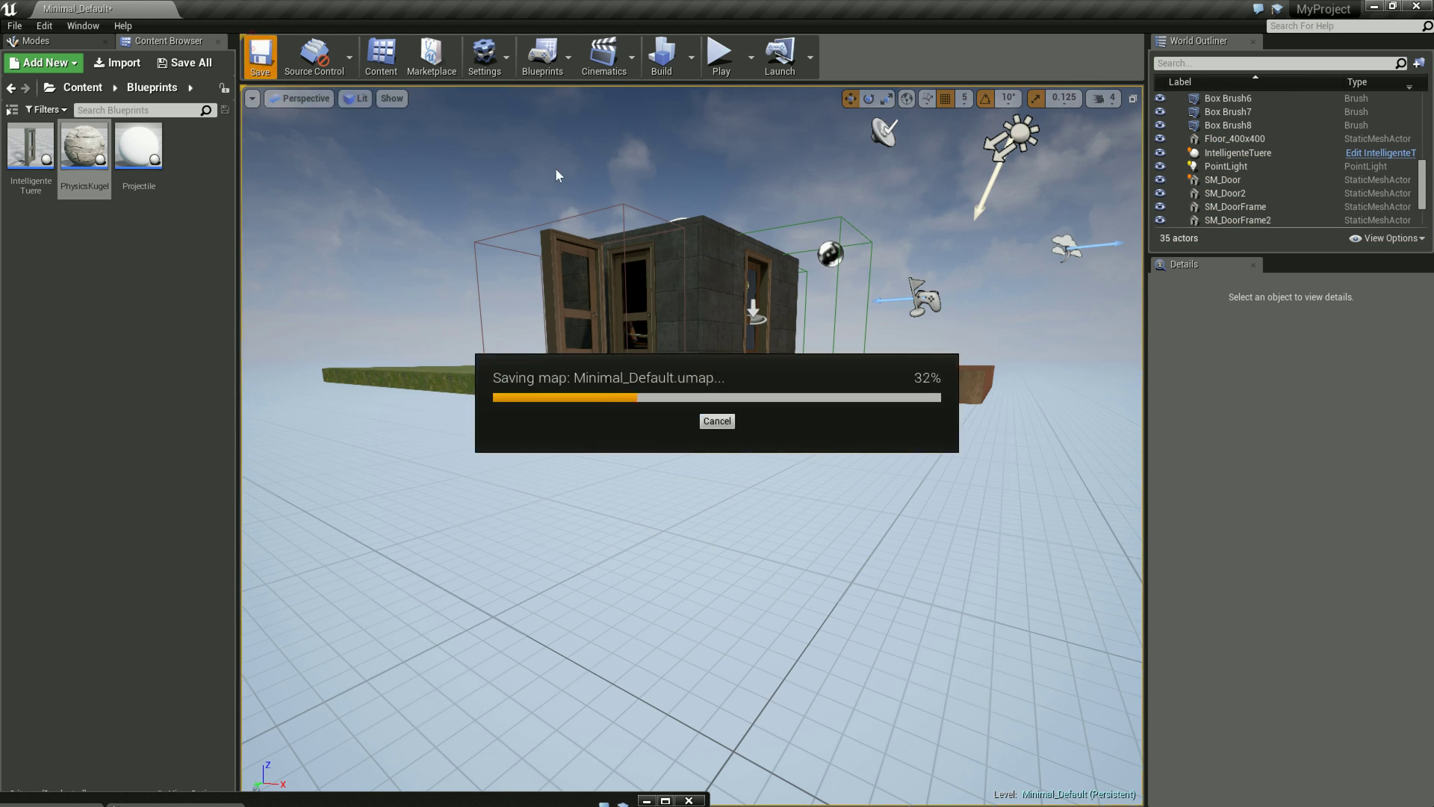
left_click(508, 803)
double_click(738, 183)
right_click_drag(459, 517, 542, 540)
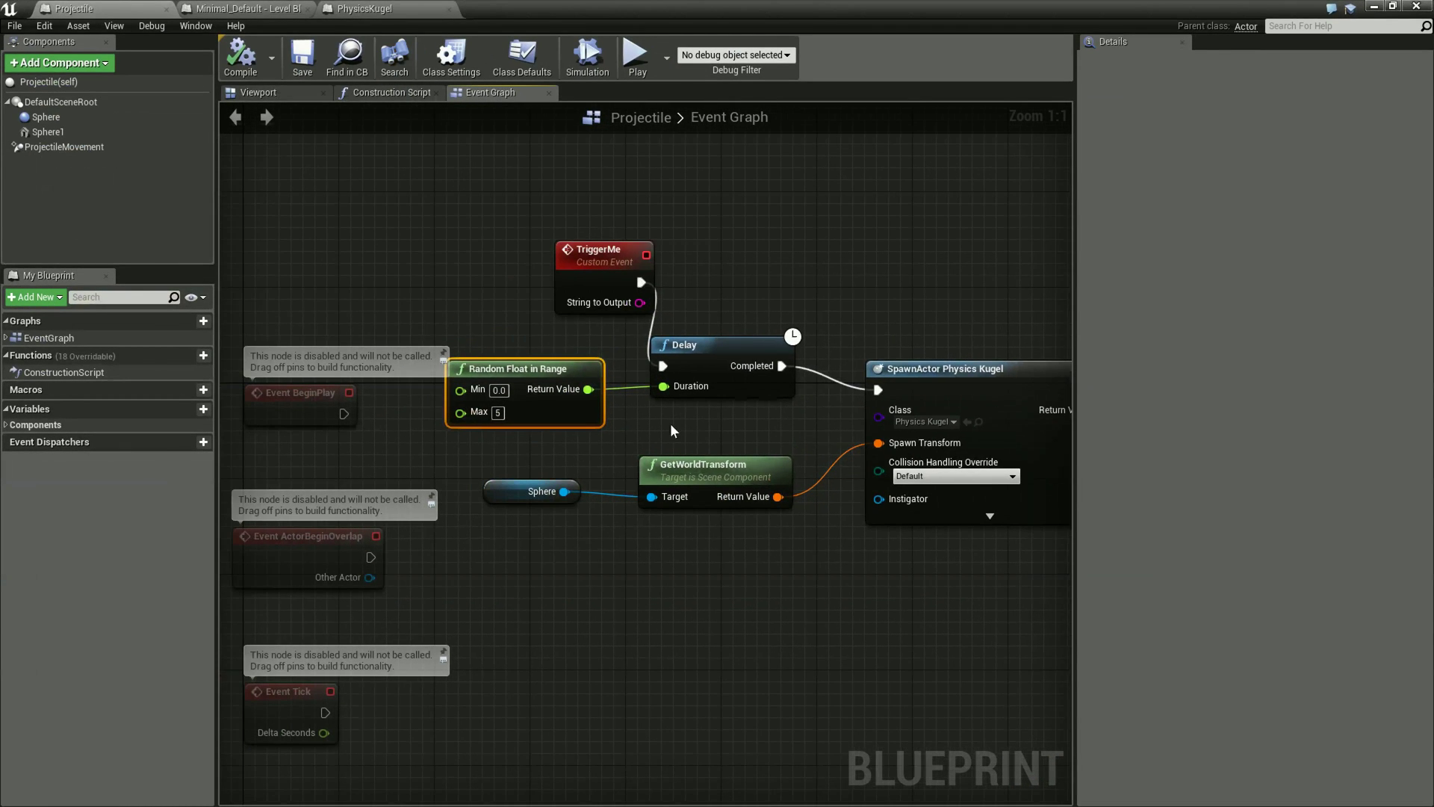
right_click_drag(774, 644, 662, 614)
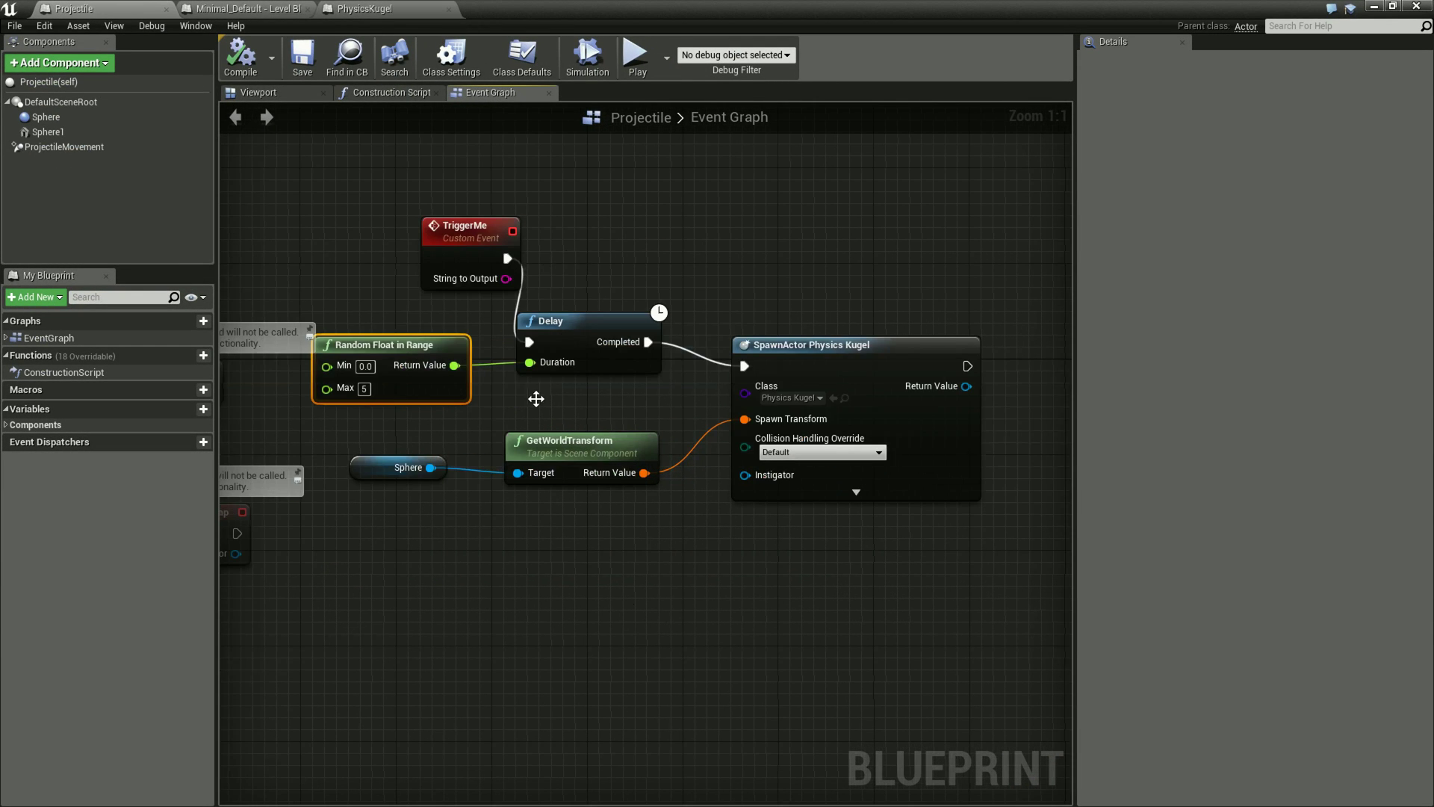
left_click(404, 467)
left_click(493, 568)
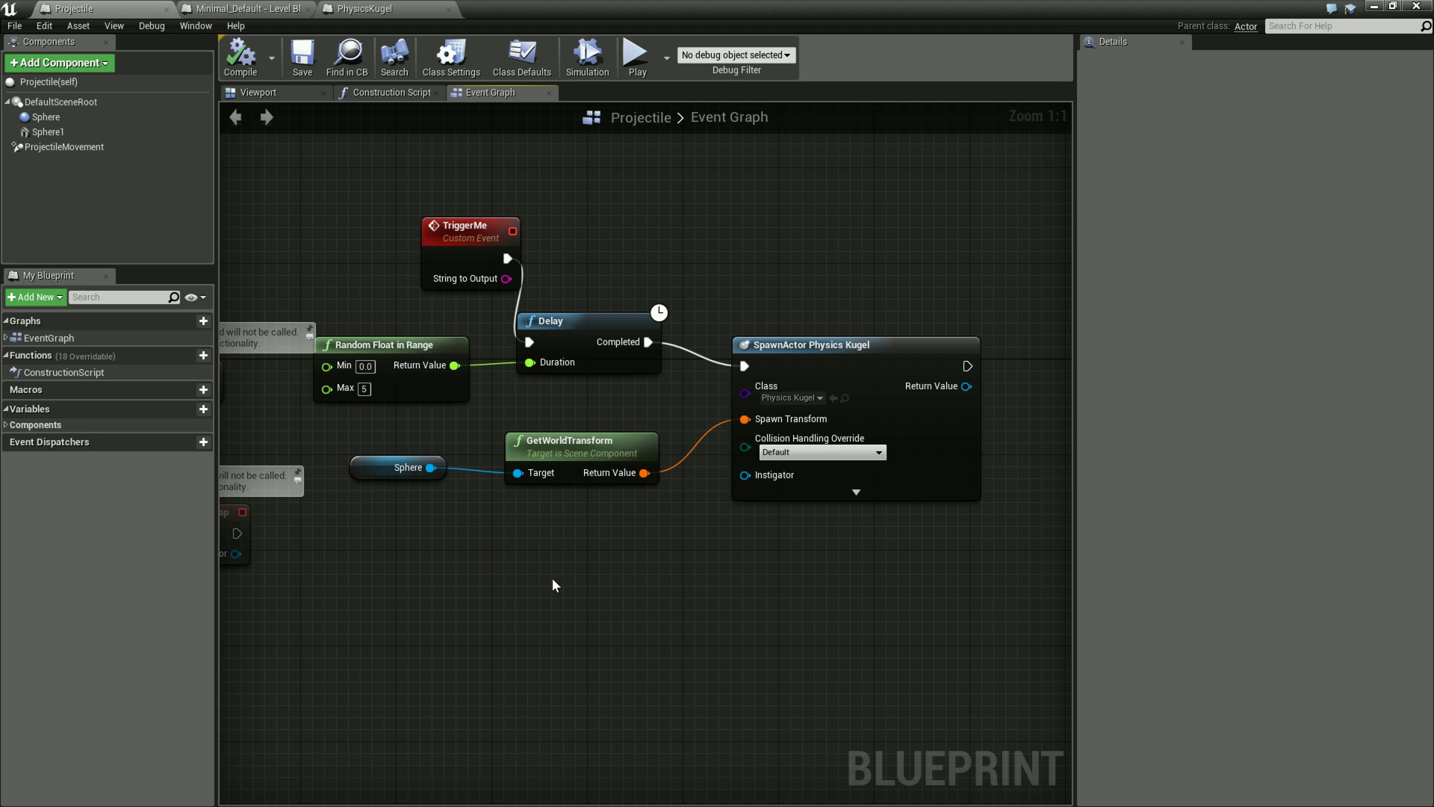
left_click(568, 329)
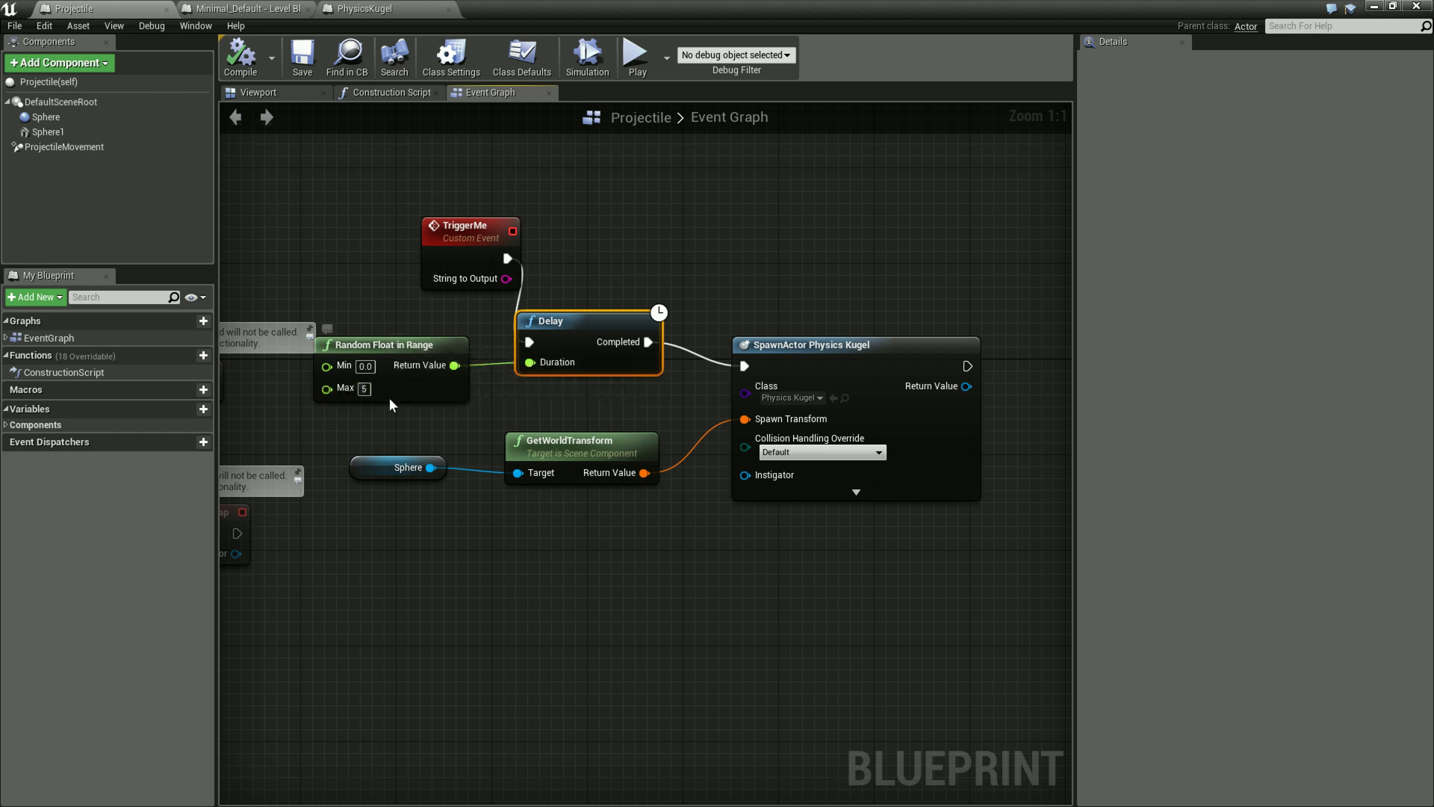
right_click_drag(904, 205, 866, 208)
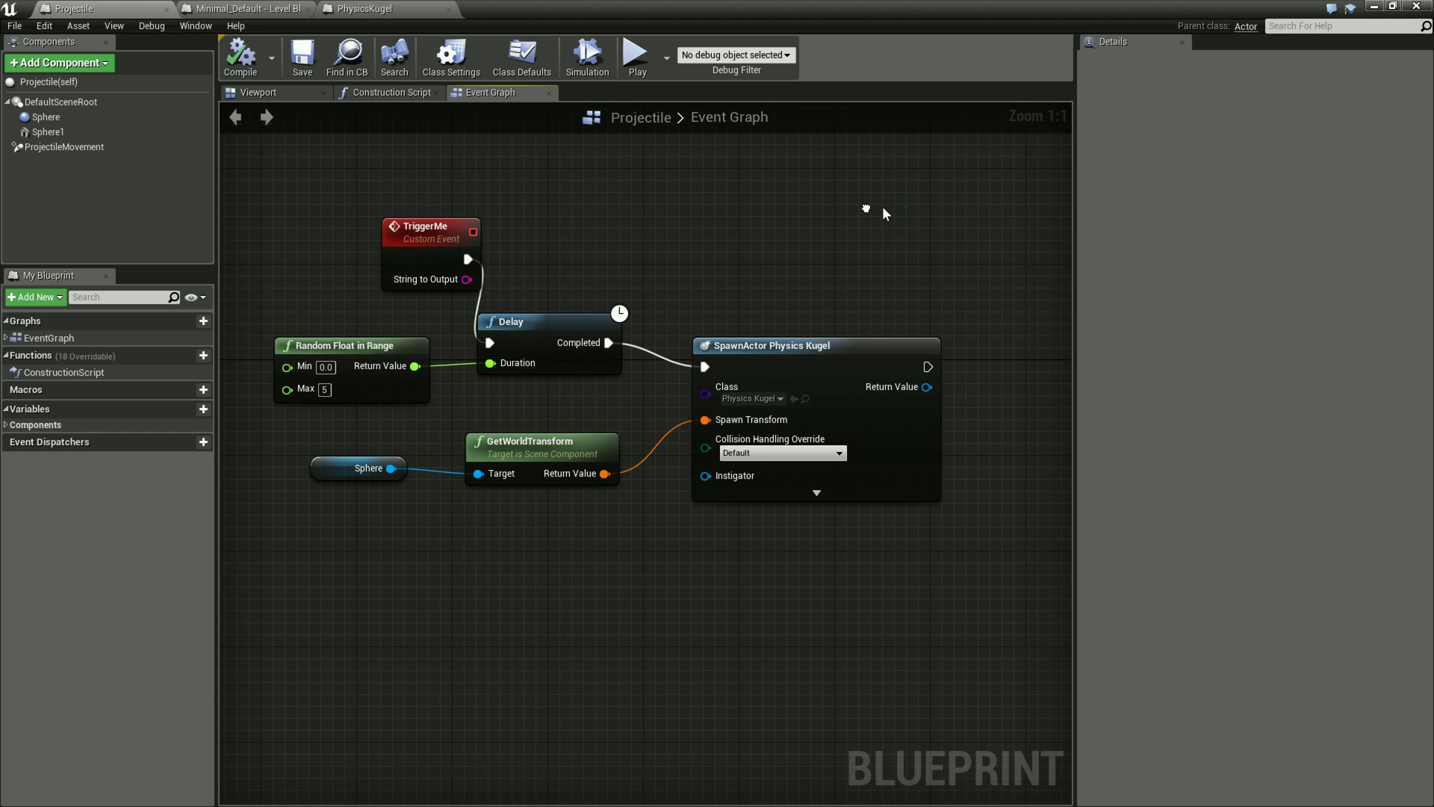